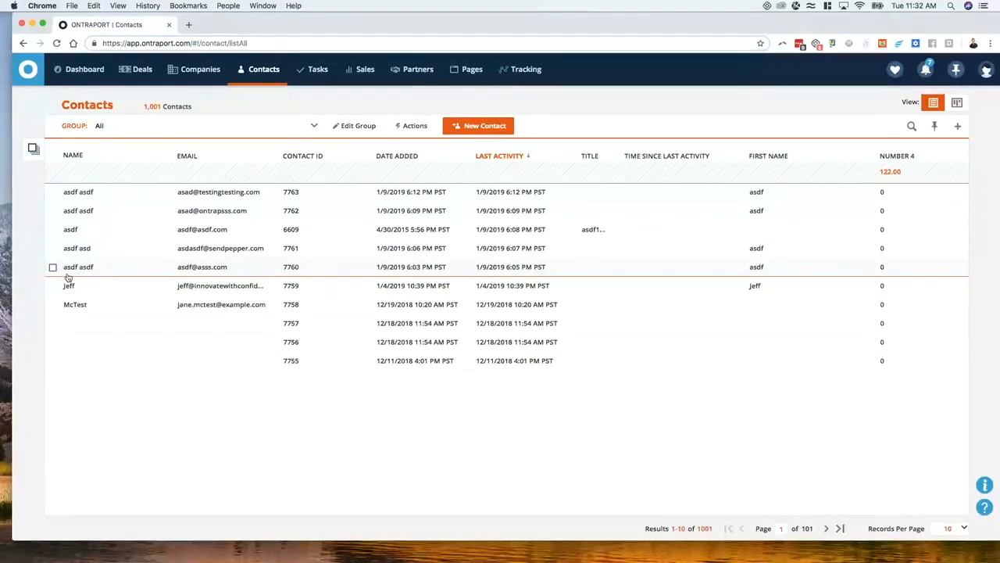
Look over the record of the first contact in the contact list and return to the list.
{"action": "left_click", "coordinate": [81, 195]}
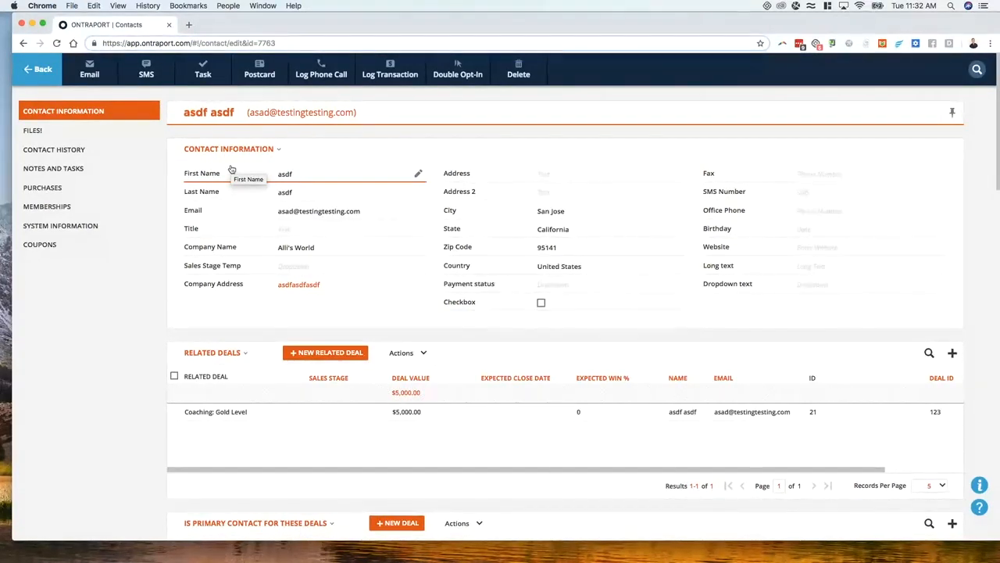
{"action": "left_click", "coordinate": [36, 70]}
{"action": "mouse_move", "coordinate": [273, 69]}
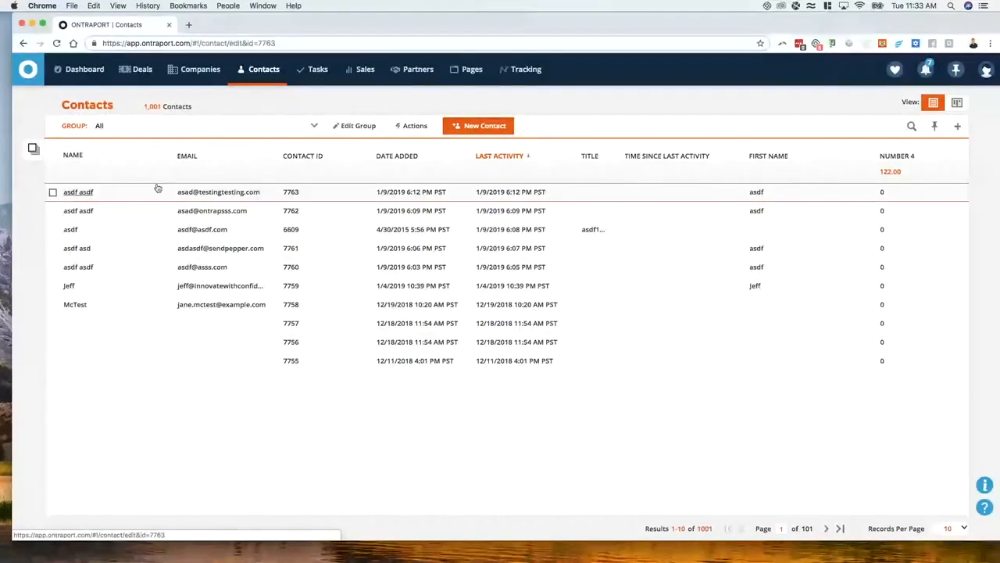
{"action": "left_click", "coordinate": [78, 191]}
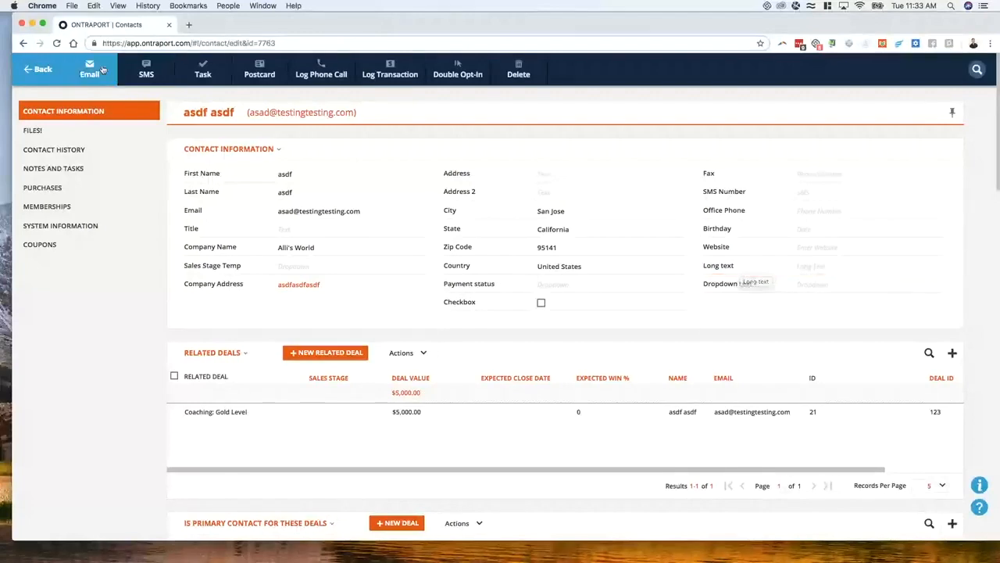
{"action": "left_click", "coordinate": [35, 70]}
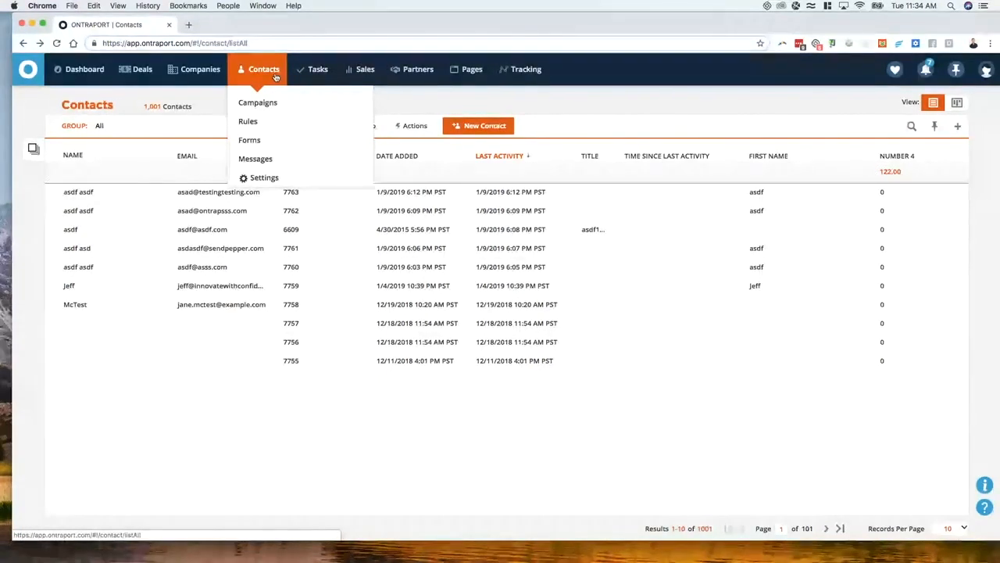
View the landing pages collection and open the settings for Contacts.
{"action": "left_click", "coordinate": [461, 74]}
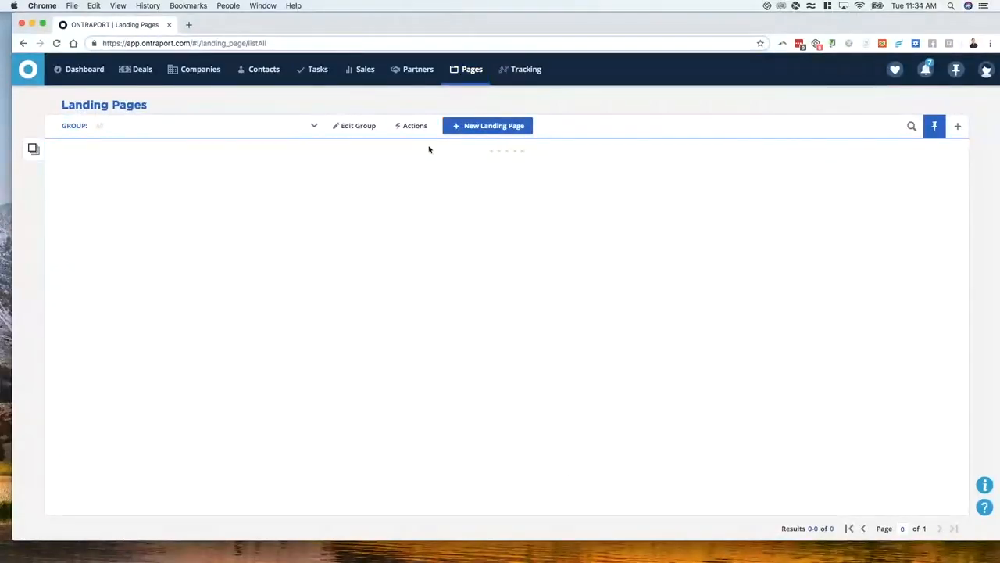
{"action": "left_click", "coordinate": [263, 78]}
{"action": "mouse_move", "coordinate": [263, 78]}
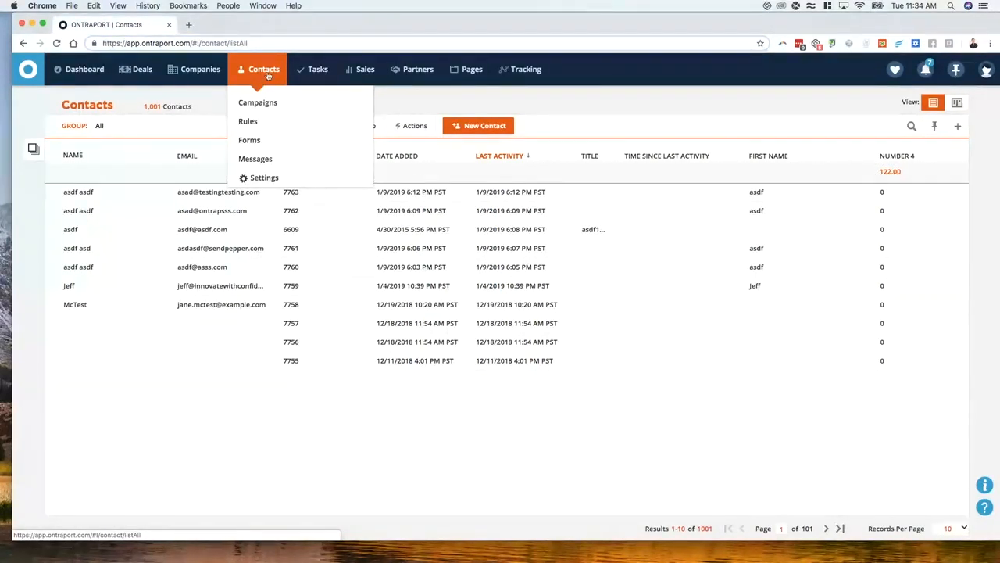
{"action": "left_click", "coordinate": [264, 177]}
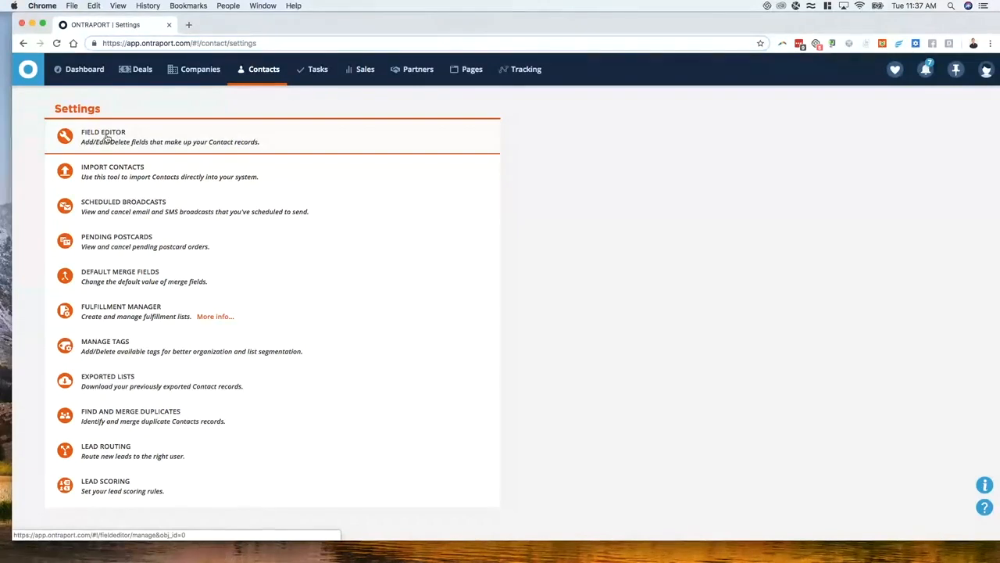
Search the account administration settings for "data" and "deals", and show the Advanced Features section.
{"action": "mouse_move", "coordinate": [986, 68]}
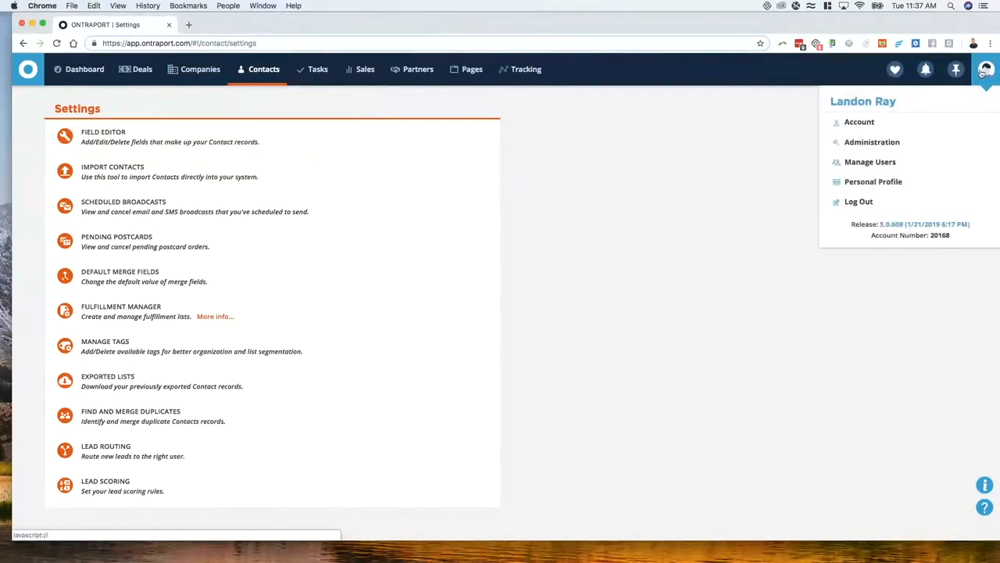
{"action": "left_click", "coordinate": [860, 143]}
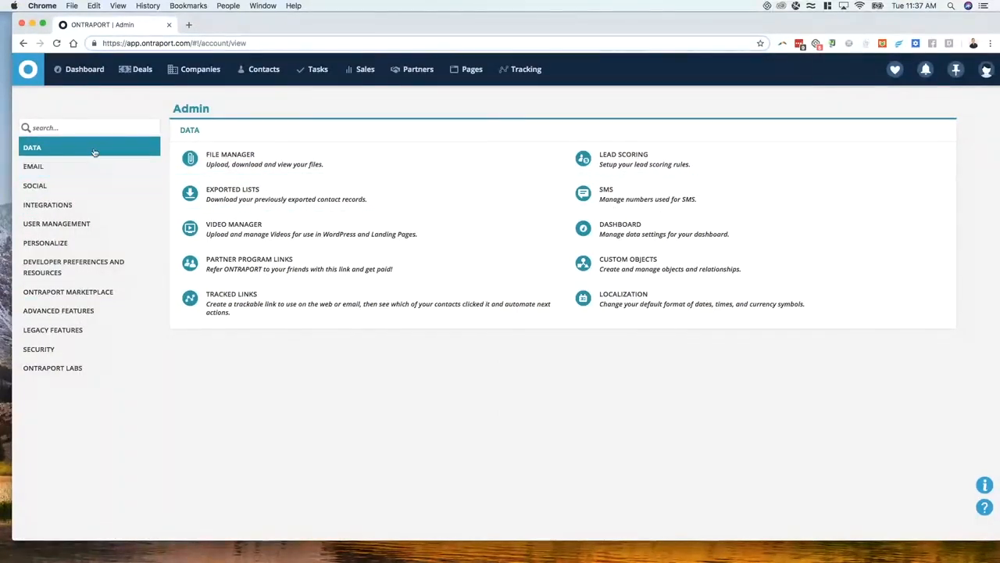
{"action": "left_click", "coordinate": [67, 128]}
{"action": "type", "text": "data"}
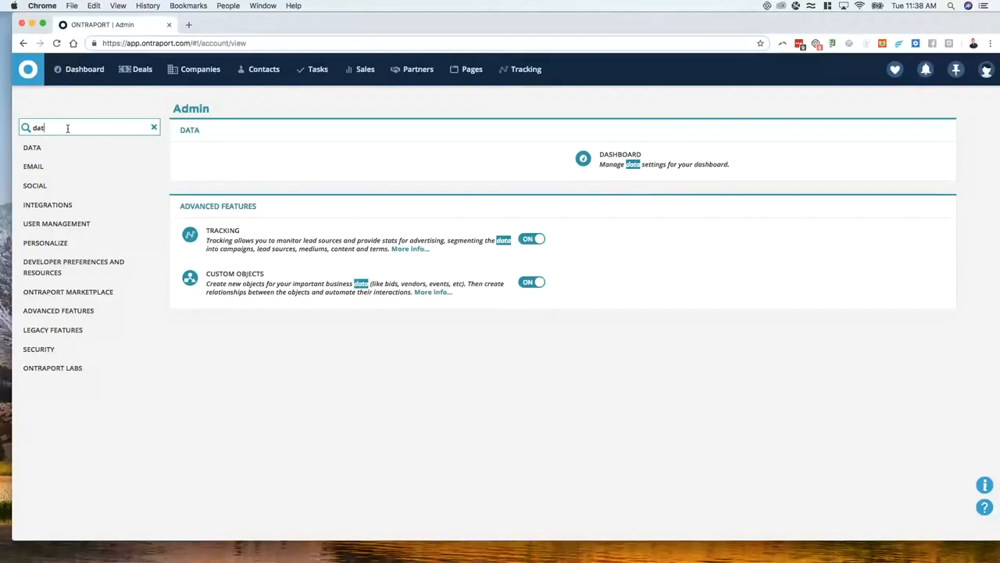
{"action": "key", "text": "BackSpace"}
{"action": "key", "text": "BackSpace"}
{"action": "type", "text": "eals"}
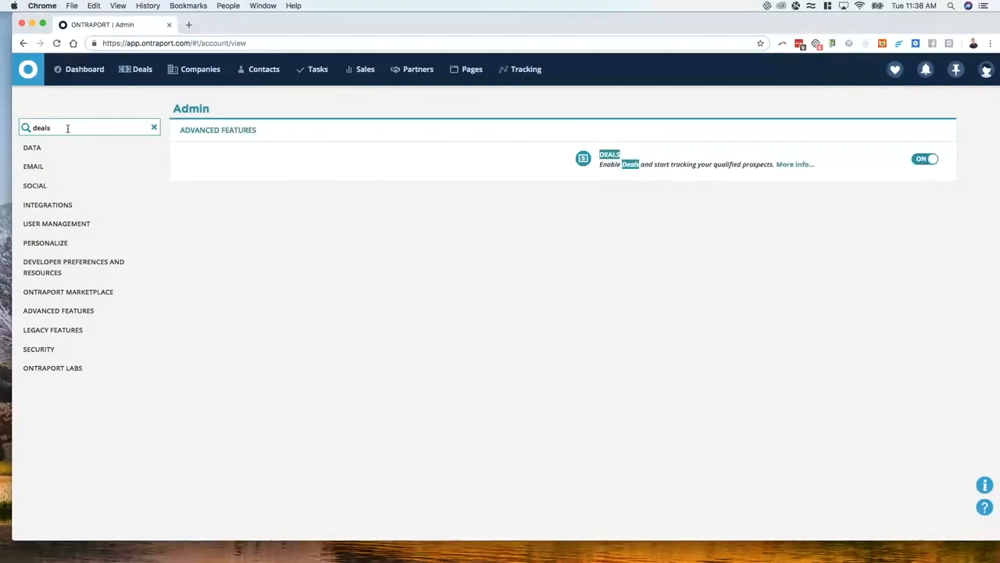
{"action": "left_click", "coordinate": [155, 331]}
{"action": "left_click", "coordinate": [153, 313]}
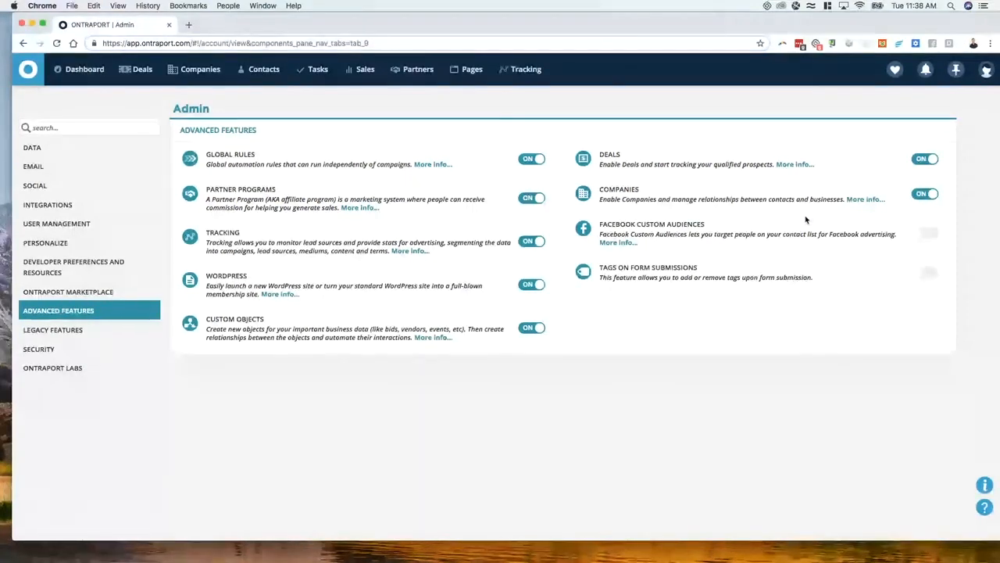
Look through the Deals, Companies and Contacts collections one after another.
{"action": "mouse_move", "coordinate": [191, 71]}
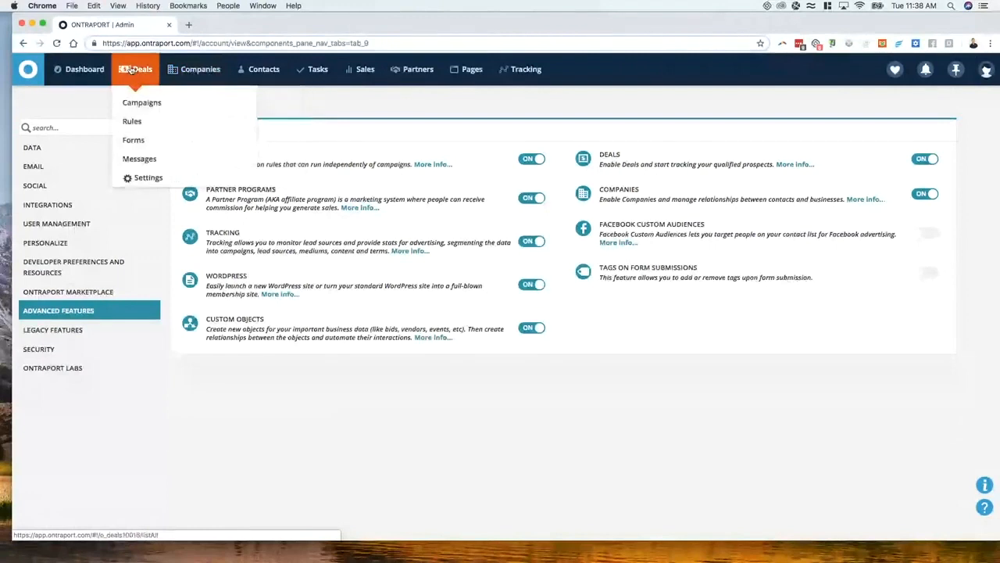
{"action": "mouse_move", "coordinate": [254, 69]}
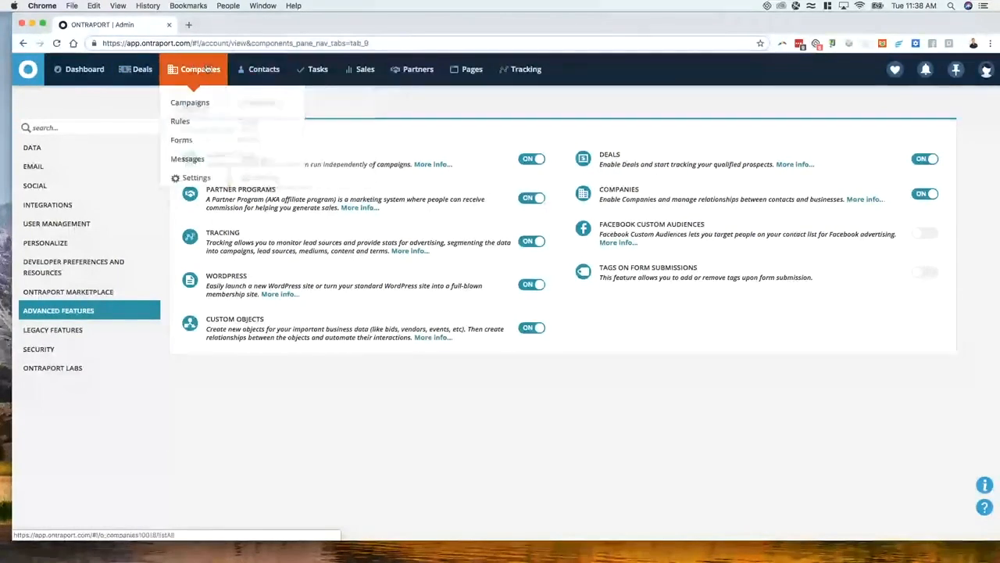
{"action": "mouse_move", "coordinate": [143, 69]}
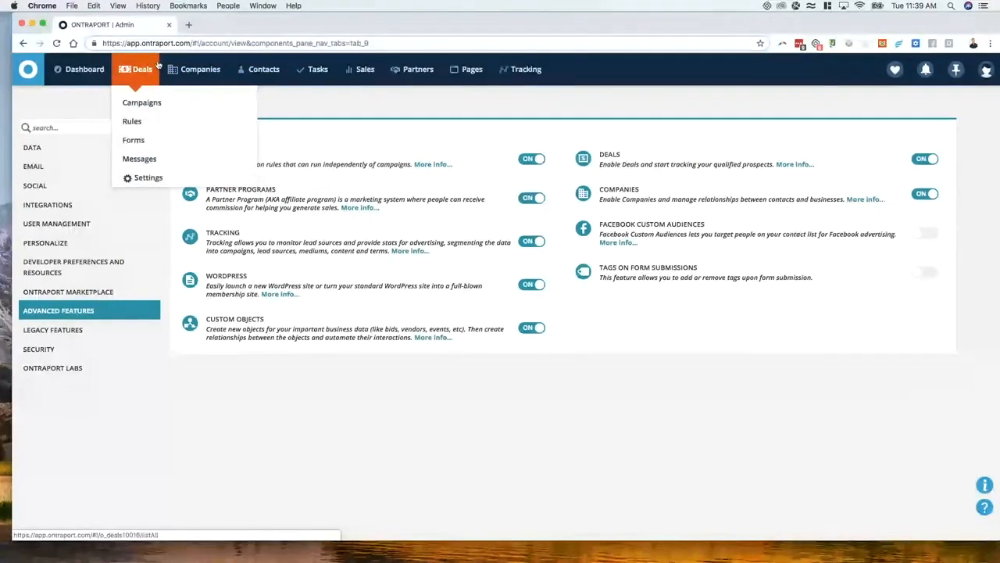
{"action": "left_click", "coordinate": [155, 65]}
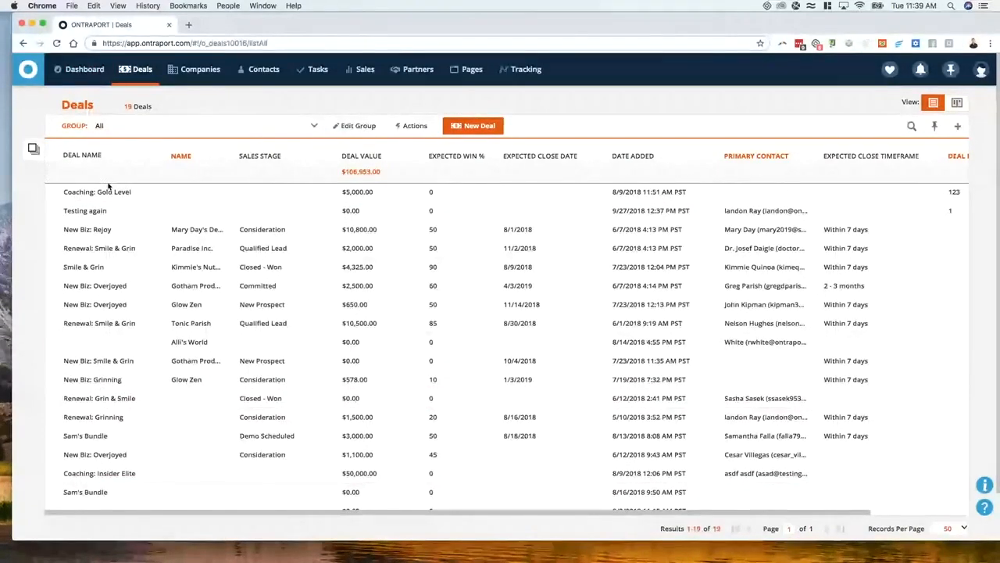
{"action": "left_click", "coordinate": [197, 70]}
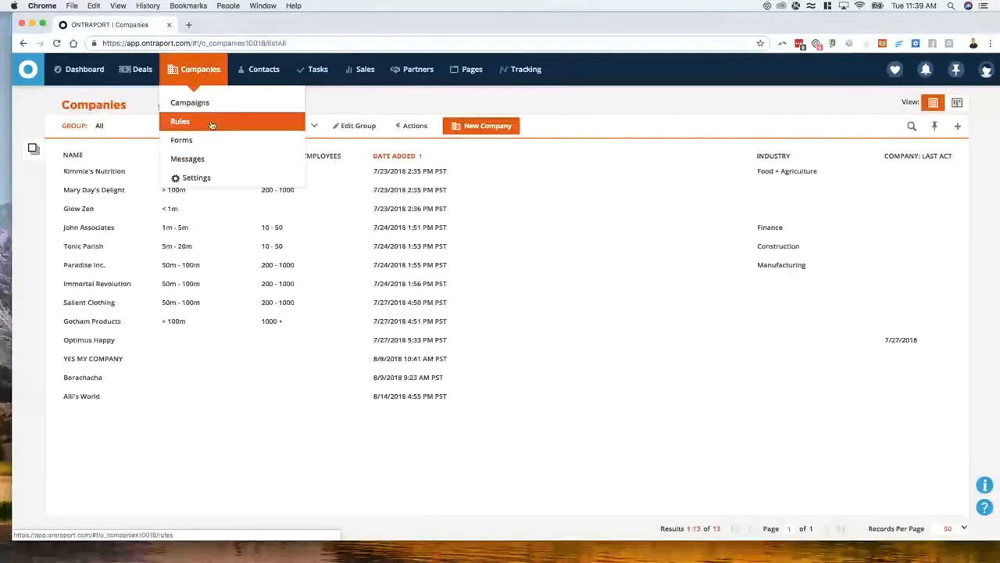
{"action": "left_click", "coordinate": [275, 75]}
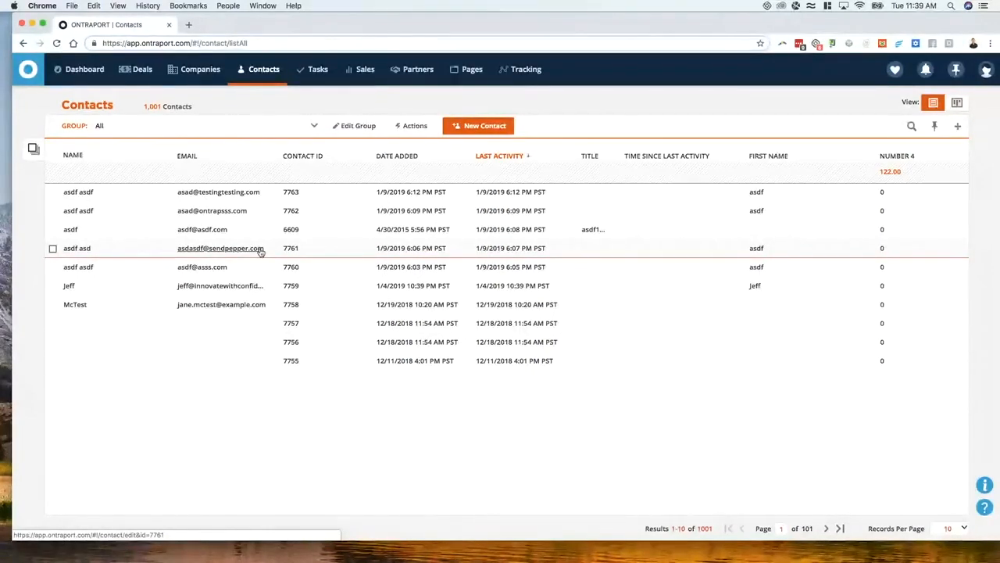
Set the company of the "Coaching: Gold Level" deal to Glow Zen and return to the deals list.
{"action": "left_click", "coordinate": [139, 69]}
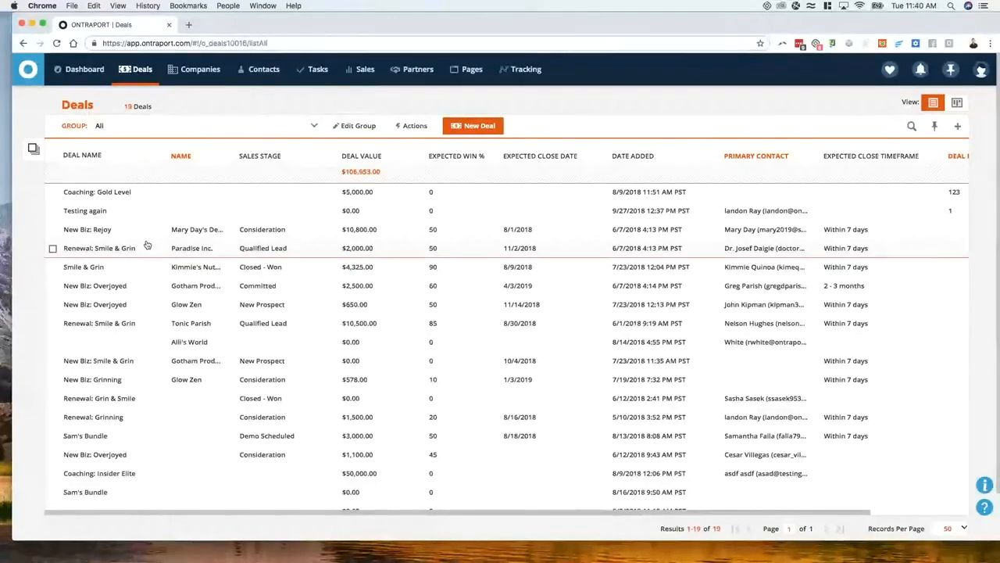
{"action": "left_click", "coordinate": [88, 194]}
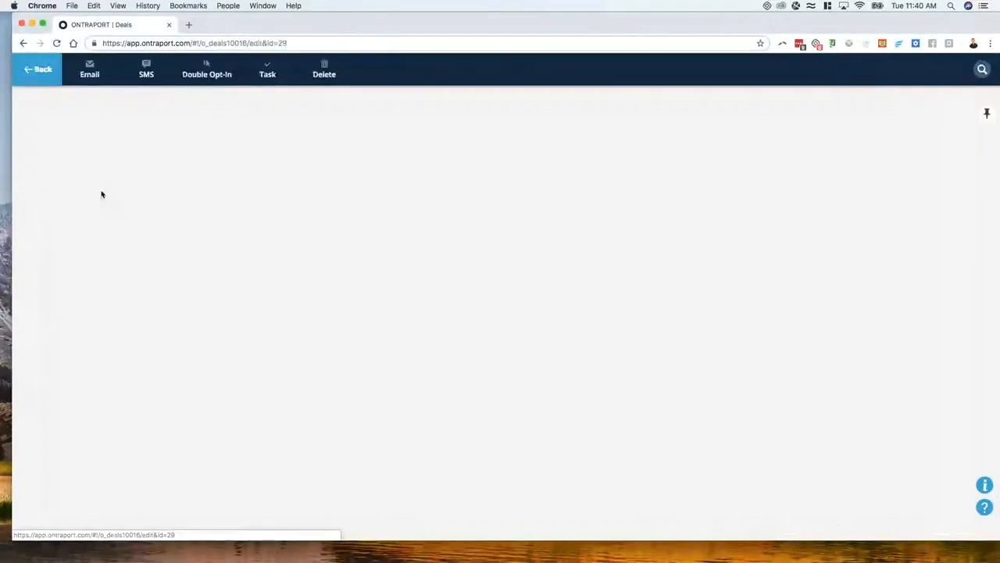
{"action": "scroll", "coordinate": [230, 215], "scroll_direction": "down", "scroll_amount": 1}
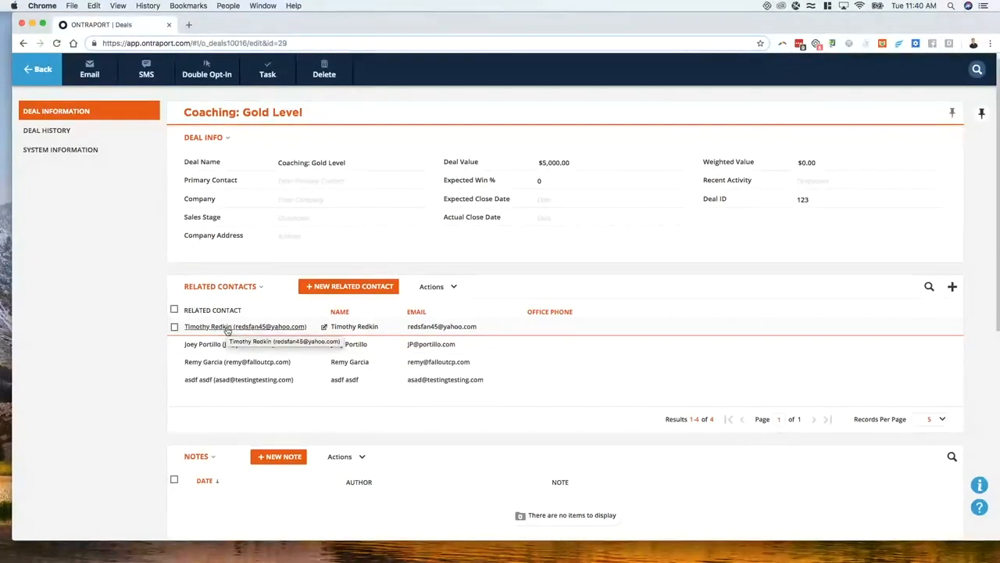
{"action": "left_click", "coordinate": [300, 200]}
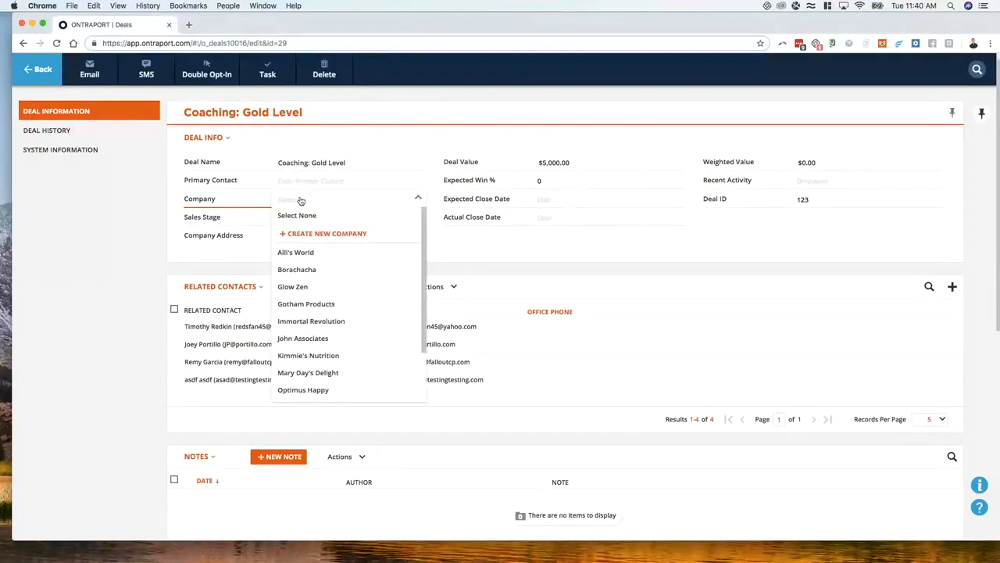
{"action": "left_click", "coordinate": [306, 287]}
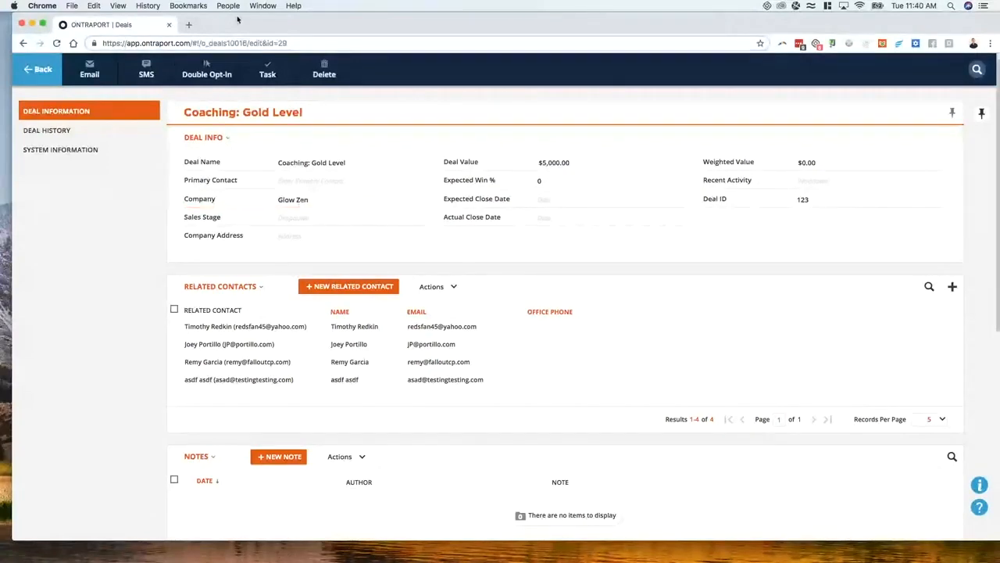
{"action": "left_click", "coordinate": [41, 71]}
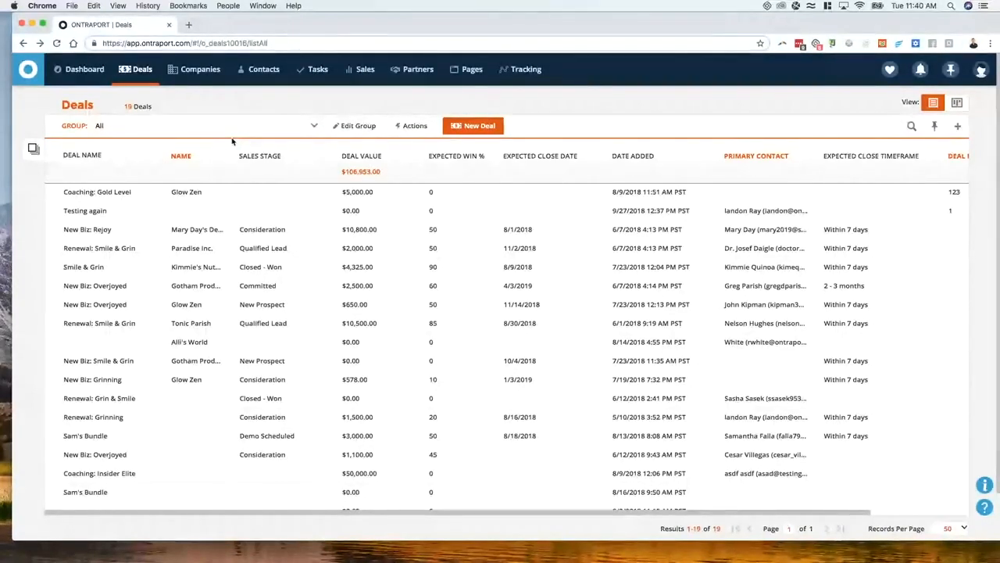
Examine the deals and related contacts in the Kimmie's Nutrition company record and return to the company list.
{"action": "left_click", "coordinate": [200, 69]}
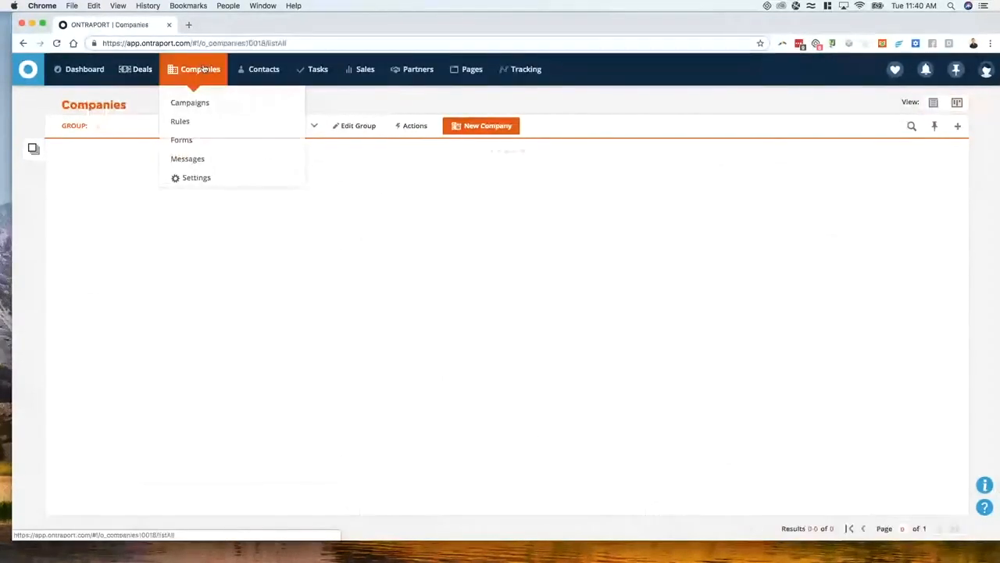
{"action": "left_click", "coordinate": [95, 170]}
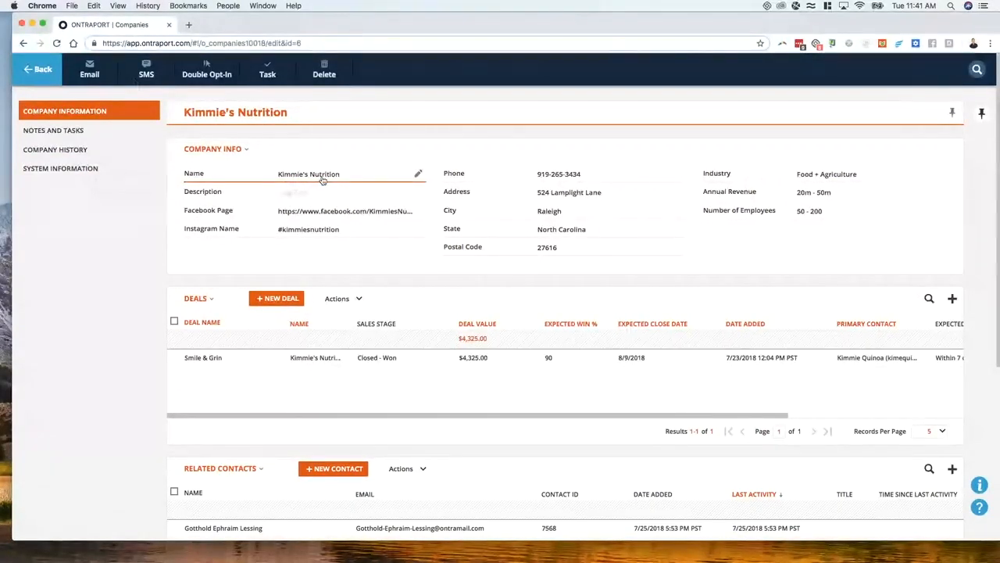
{"action": "scroll", "coordinate": [246, 322], "scroll_direction": "down", "scroll_amount": 1}
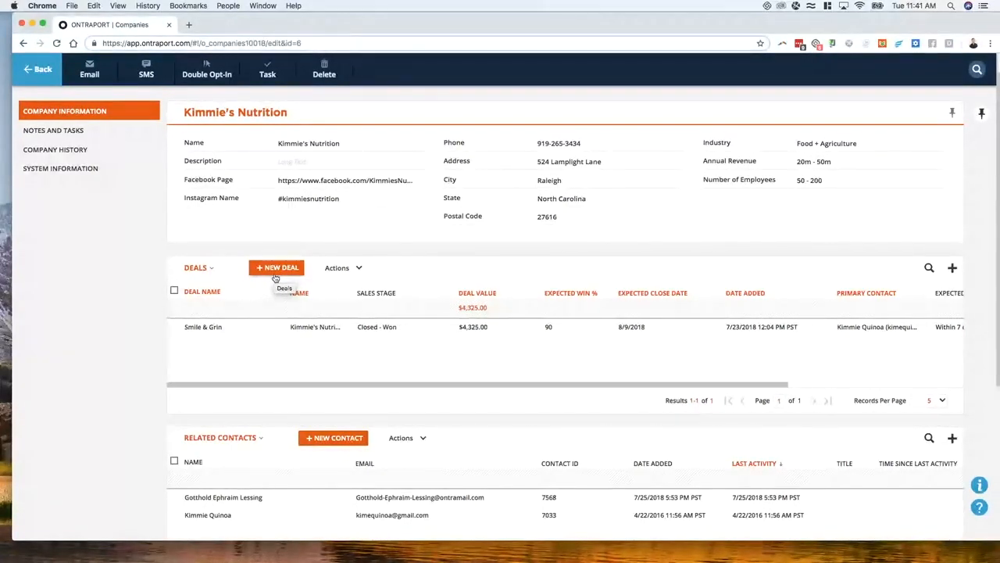
{"action": "scroll", "coordinate": [274, 313], "scroll_direction": "down", "scroll_amount": 2}
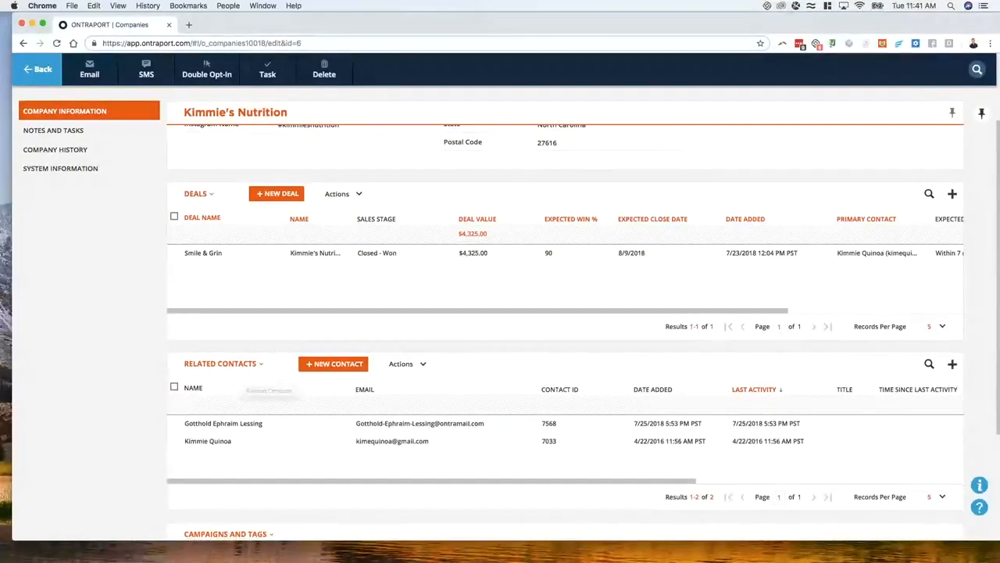
{"action": "scroll", "coordinate": [235, 234], "scroll_direction": "up", "scroll_amount": 3}
{"action": "left_click", "coordinate": [38, 69]}
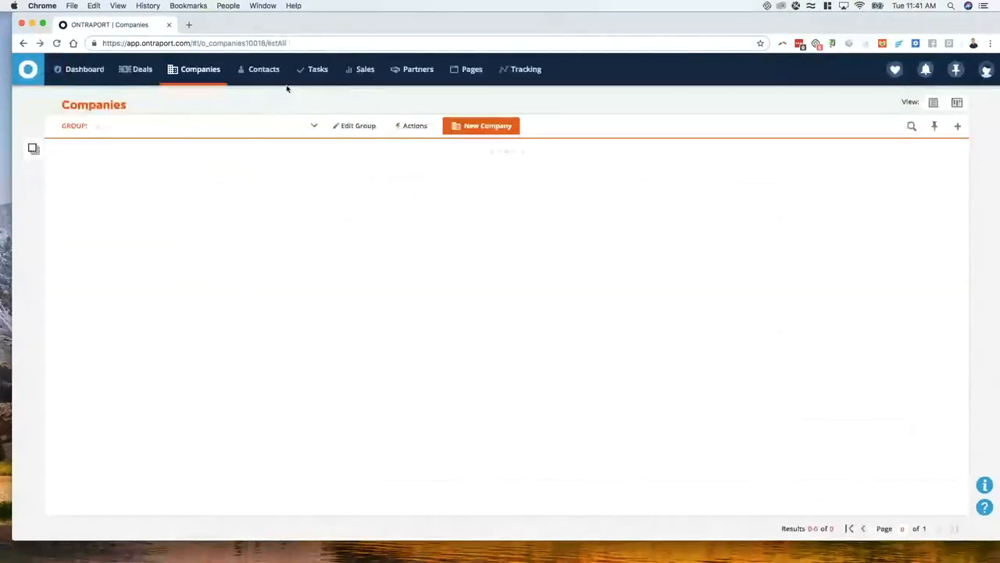
Examine the company name, related deals and primary-contact deals of the first contact and return to the contact list.
{"action": "left_click", "coordinate": [258, 70]}
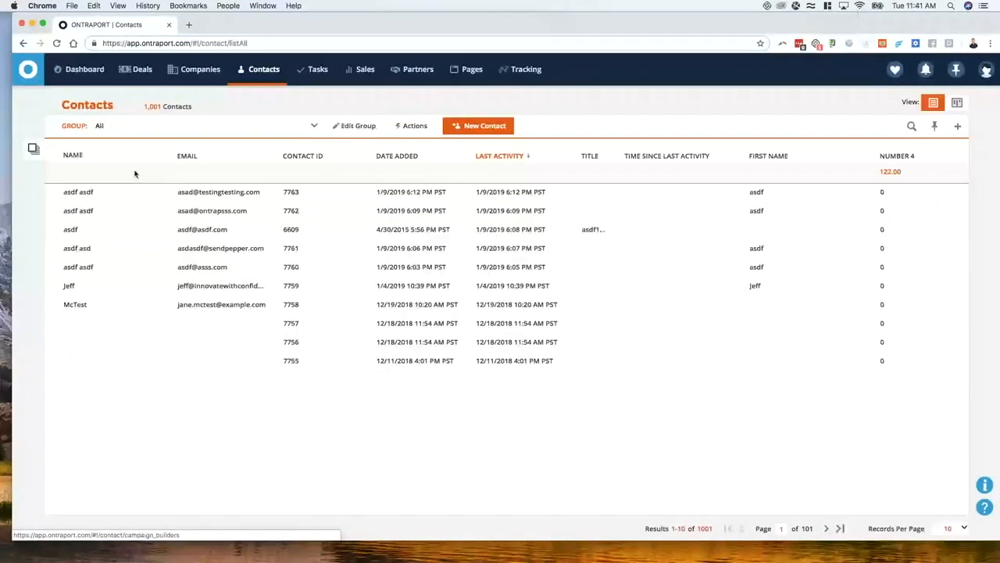
{"action": "left_click", "coordinate": [92, 193]}
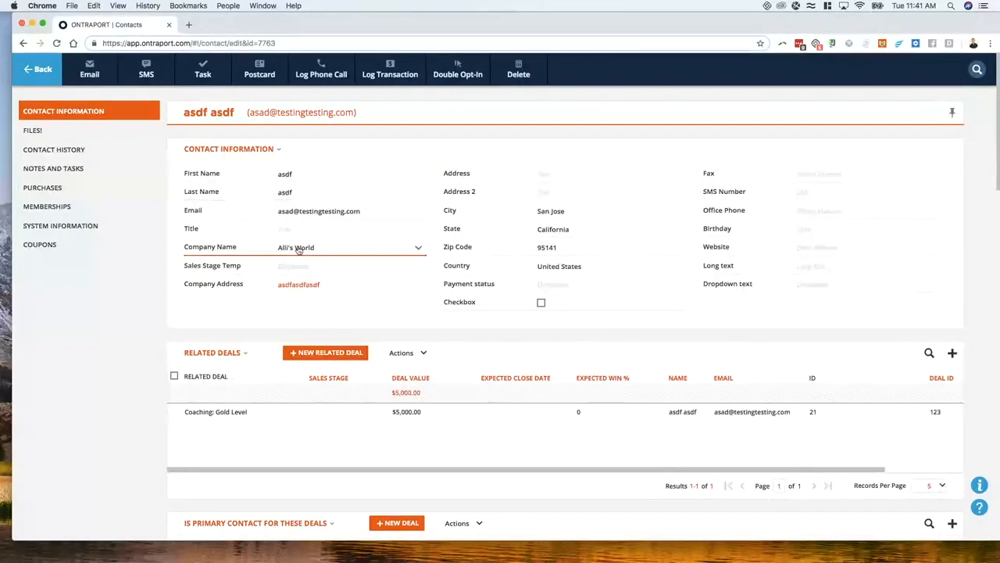
{"action": "scroll", "coordinate": [315, 259], "scroll_direction": "down", "scroll_amount": 2}
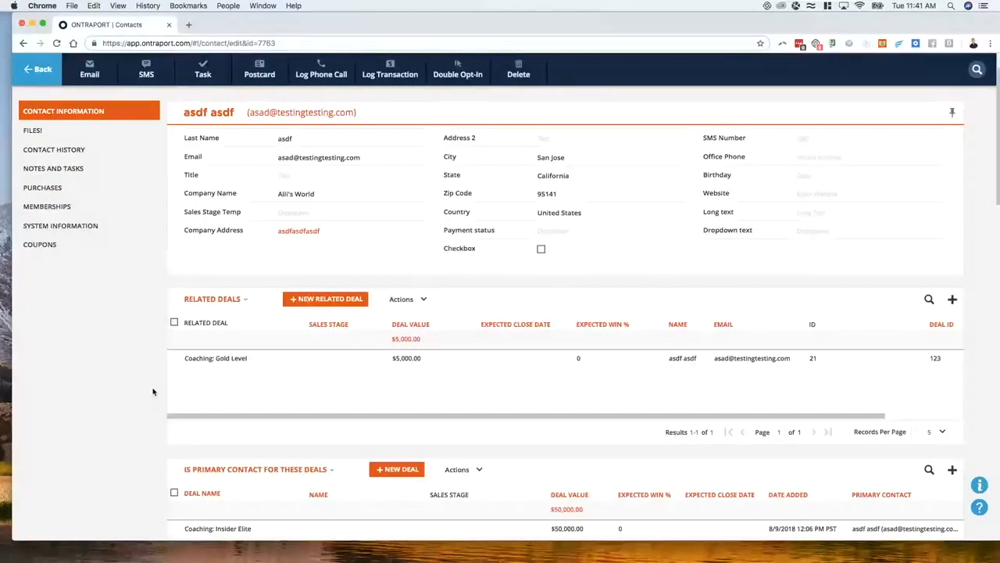
{"action": "scroll", "coordinate": [322, 388], "scroll_direction": "down", "scroll_amount": 2}
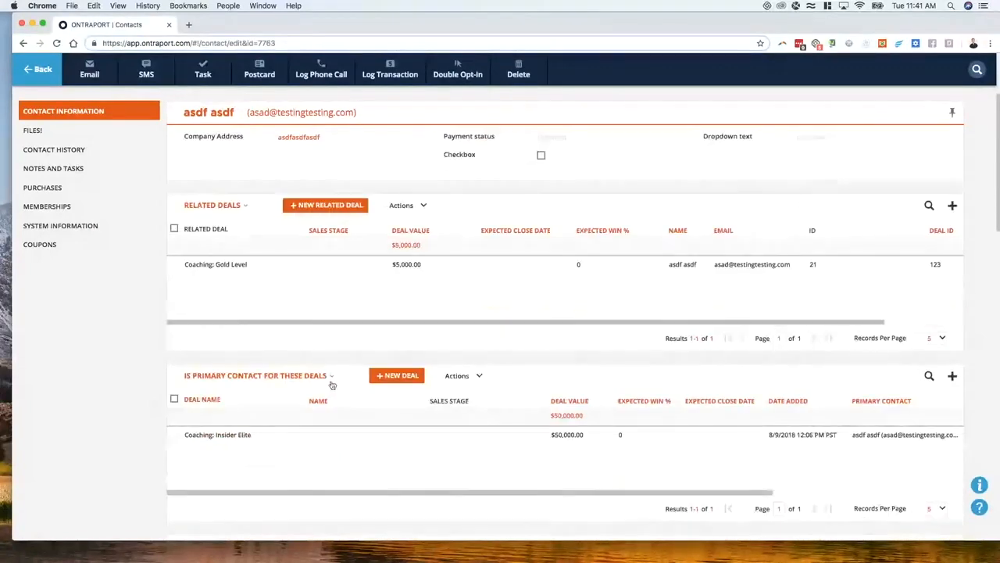
{"action": "scroll", "coordinate": [297, 351], "scroll_direction": "up", "scroll_amount": 4}
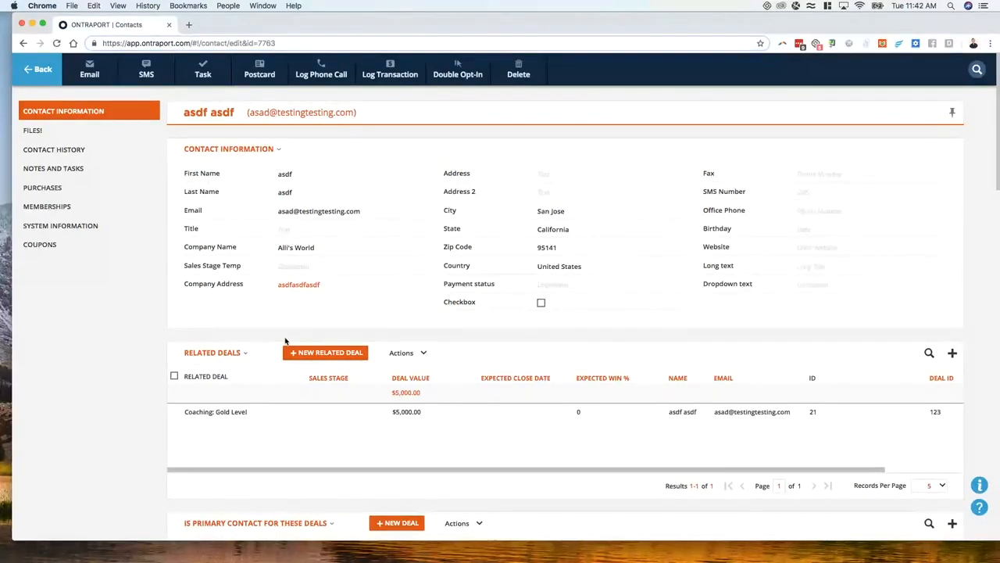
{"action": "left_click", "coordinate": [37, 69]}
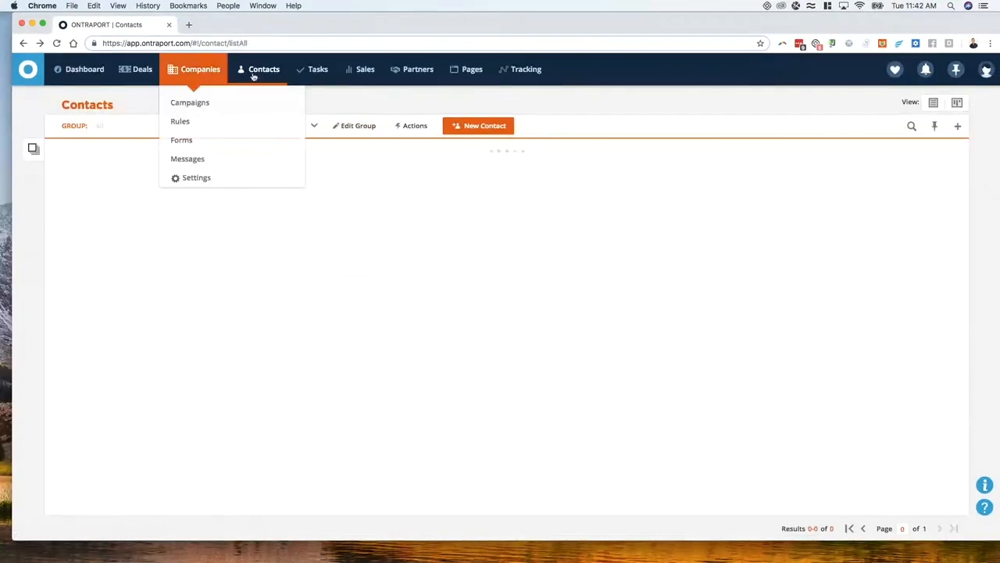
Open the first contact in the list, set the company name to Glow Zen and go to the company list.
{"action": "mouse_move", "coordinate": [143, 76]}
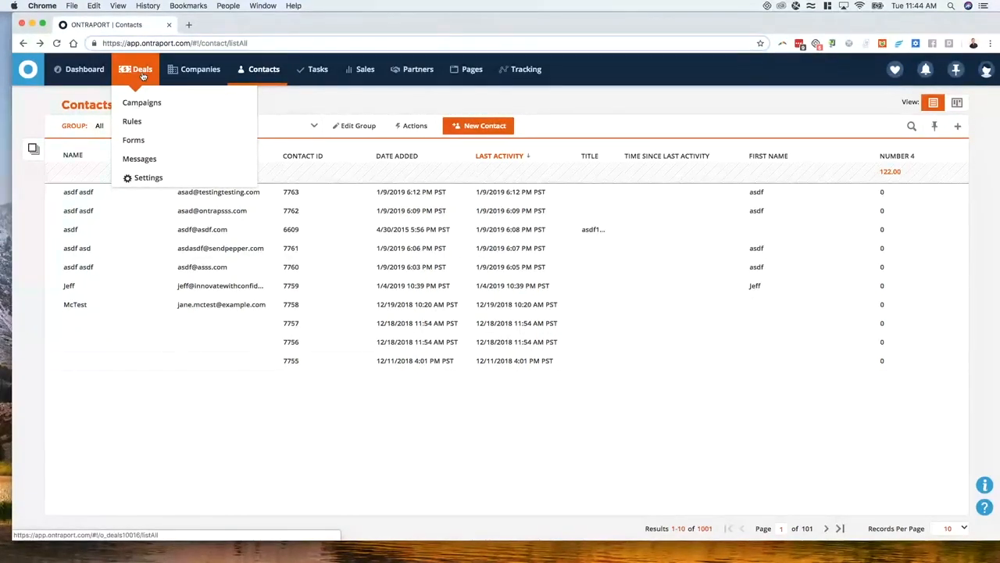
{"action": "mouse_move", "coordinate": [195, 83]}
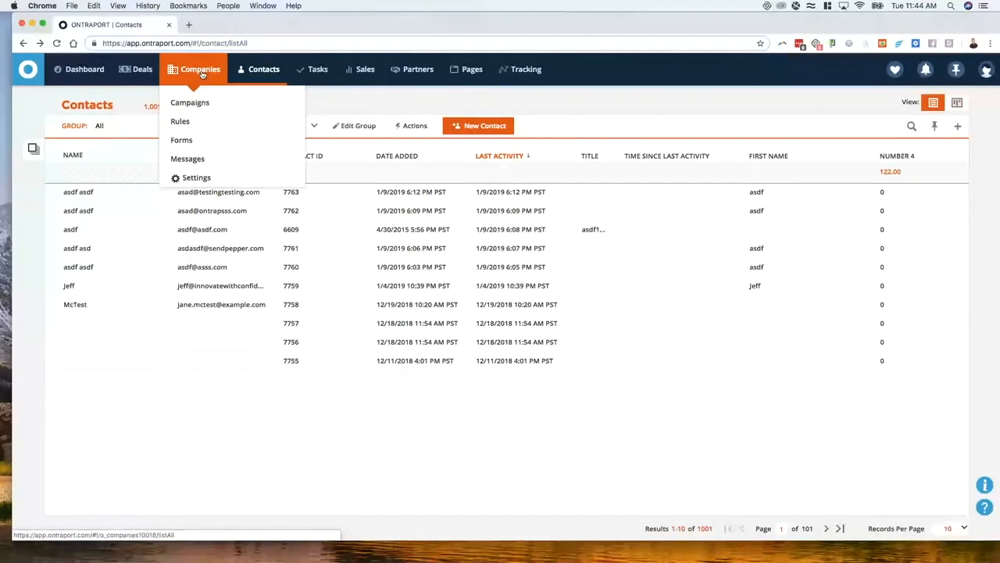
{"action": "mouse_move", "coordinate": [260, 75]}
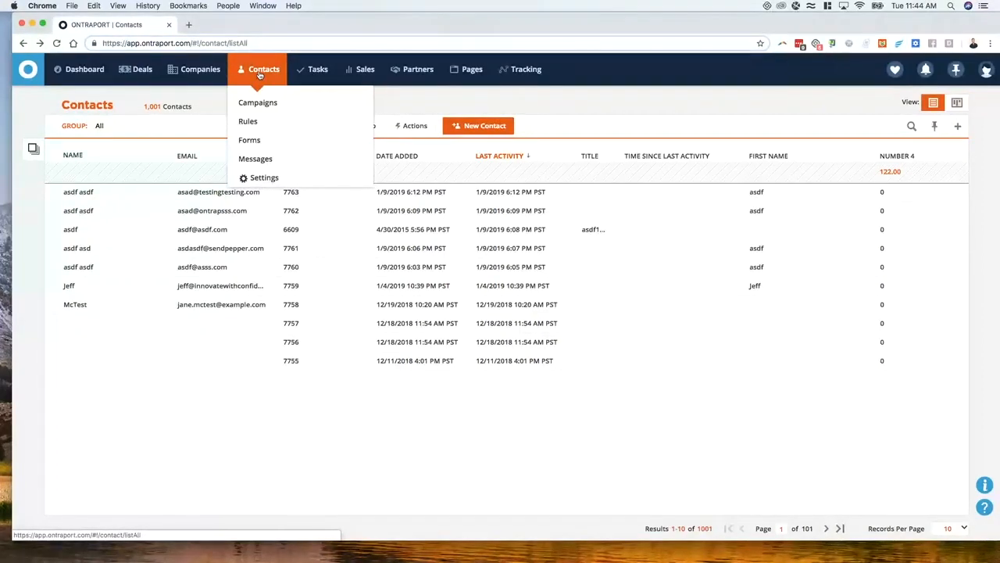
{"action": "left_click", "coordinate": [78, 193]}
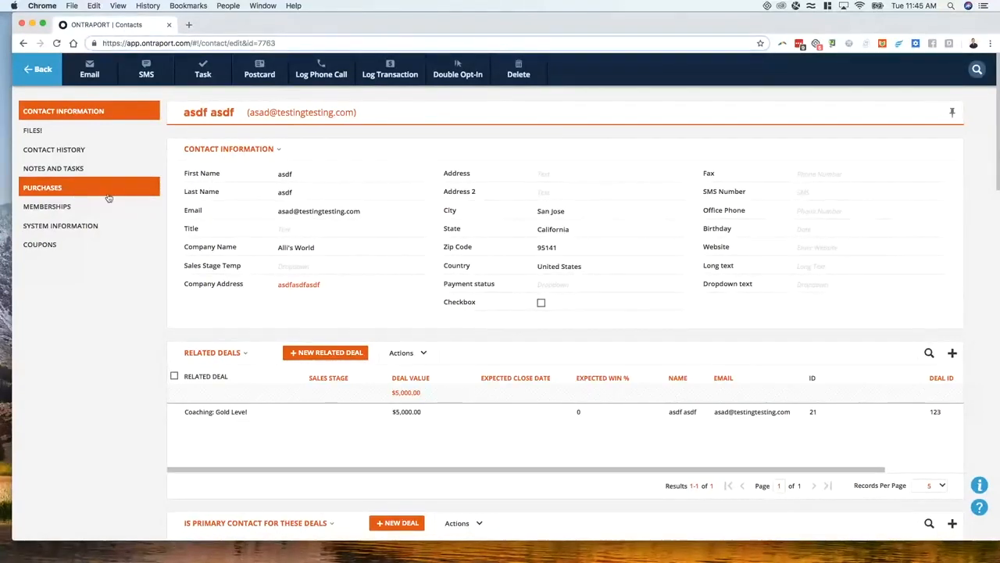
{"action": "left_click", "coordinate": [311, 252]}
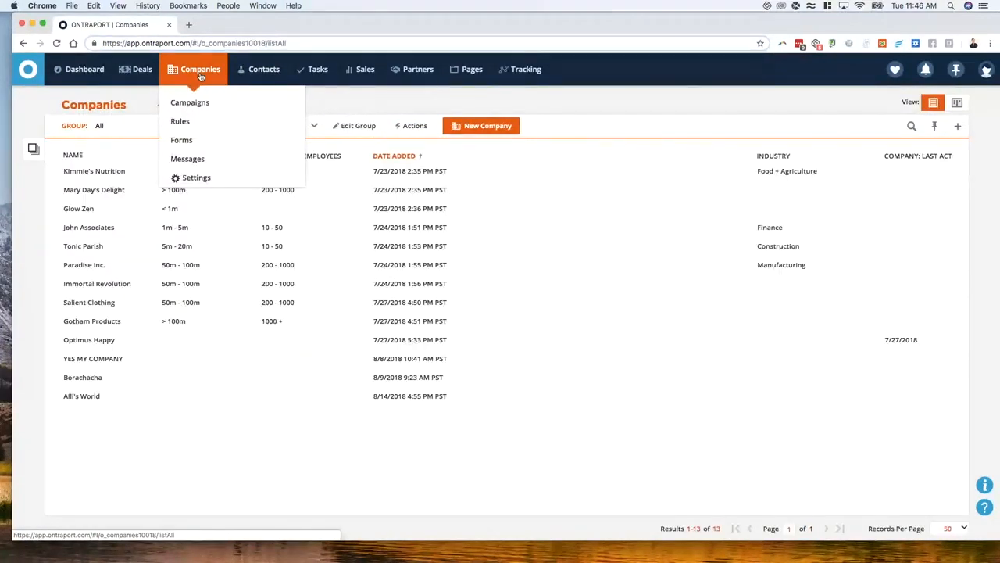
Examine the deals and related contacts in the Glow Zen company record and return to the company list.
{"action": "left_click", "coordinate": [88, 211]}
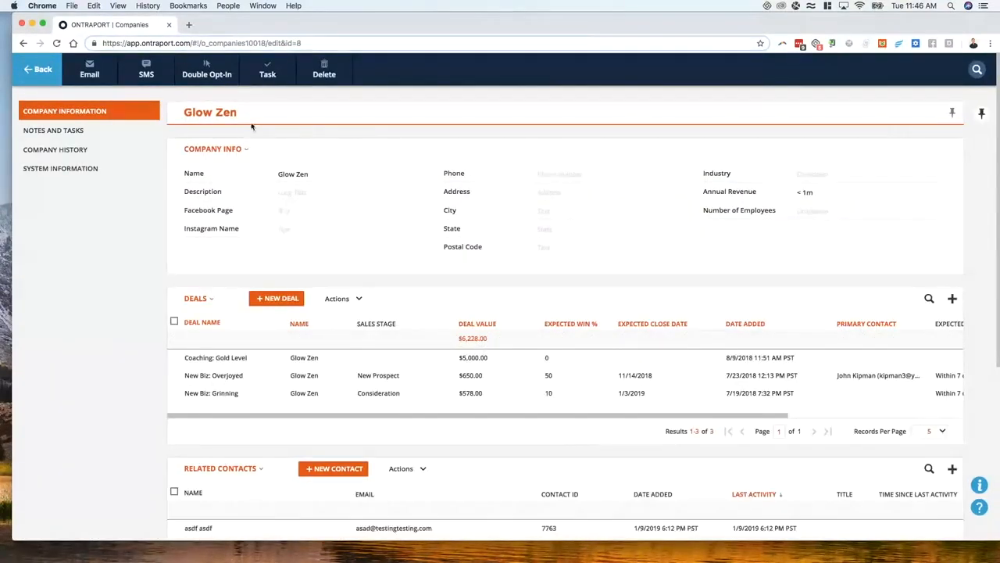
{"action": "scroll", "coordinate": [328, 226], "scroll_direction": "down", "scroll_amount": 2}
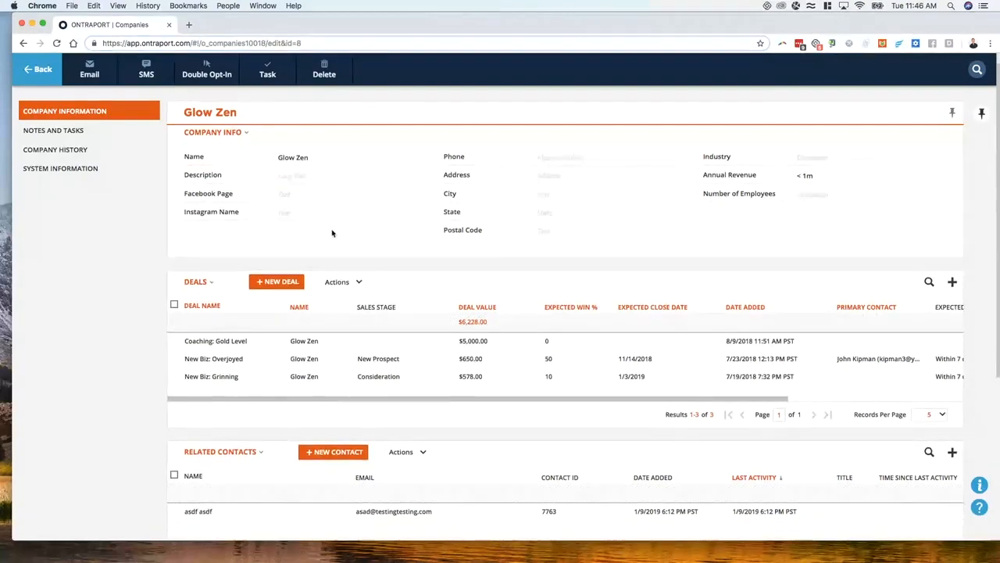
{"action": "scroll", "coordinate": [338, 236], "scroll_direction": "down", "scroll_amount": 1}
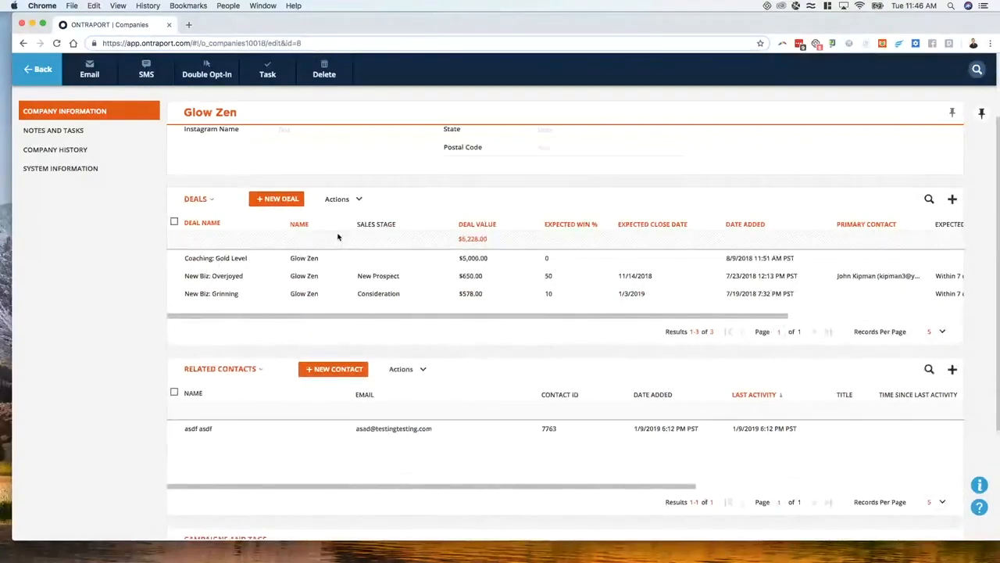
{"action": "scroll", "coordinate": [360, 240], "scroll_direction": "down", "scroll_amount": 1}
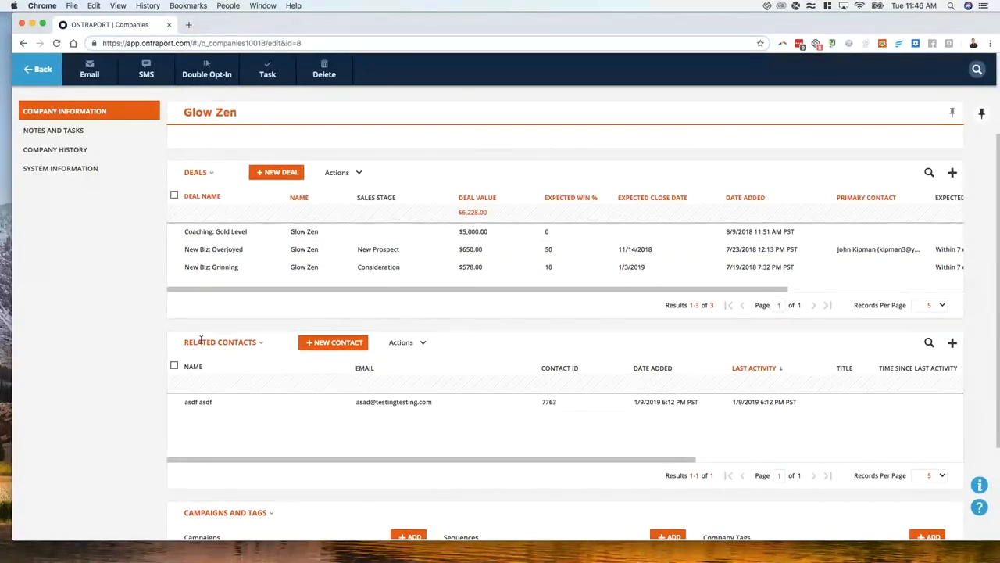
{"action": "scroll", "coordinate": [271, 374], "scroll_direction": "down", "scroll_amount": 3}
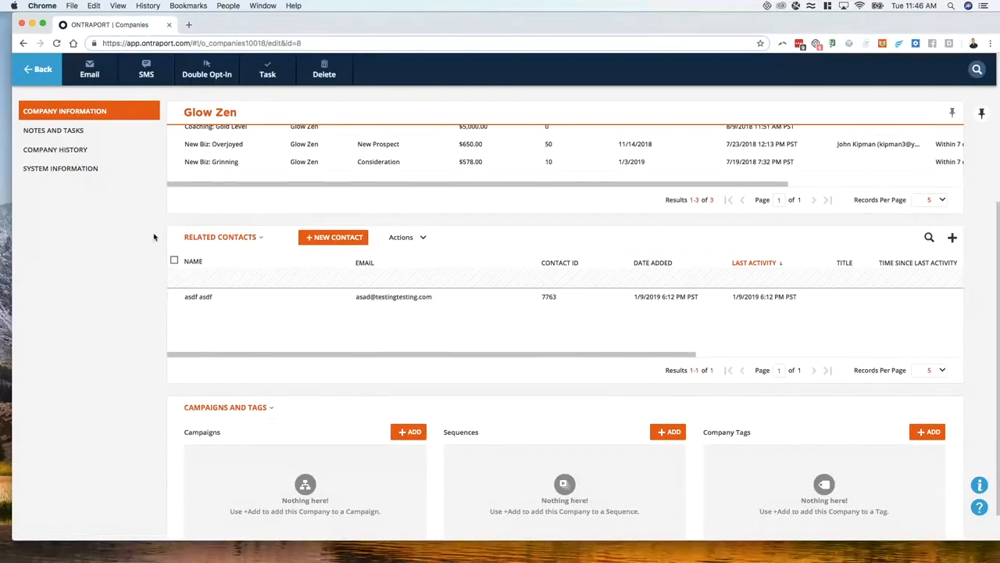
{"action": "scroll", "coordinate": [154, 195], "scroll_direction": "up", "scroll_amount": 5}
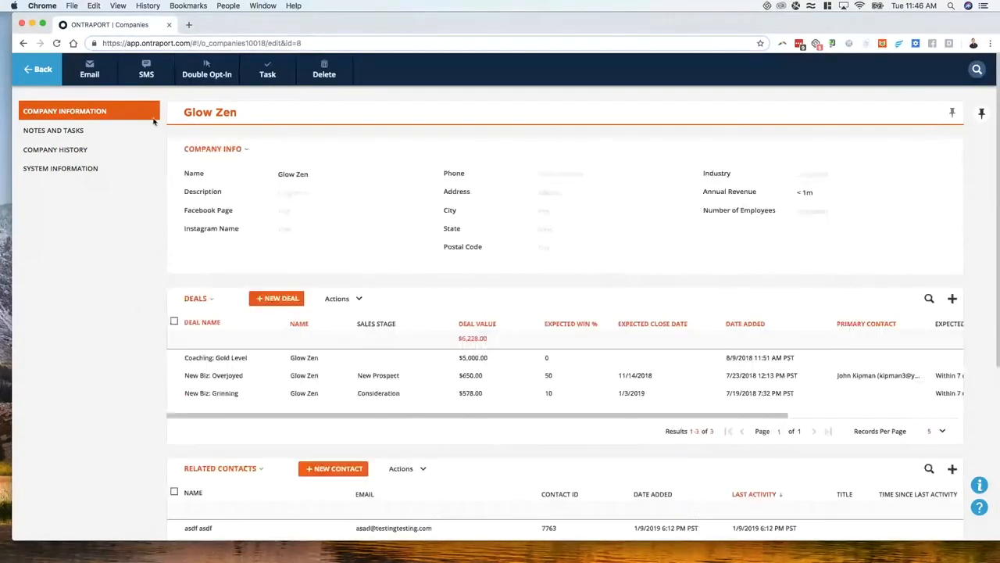
{"action": "left_click", "coordinate": [39, 70]}
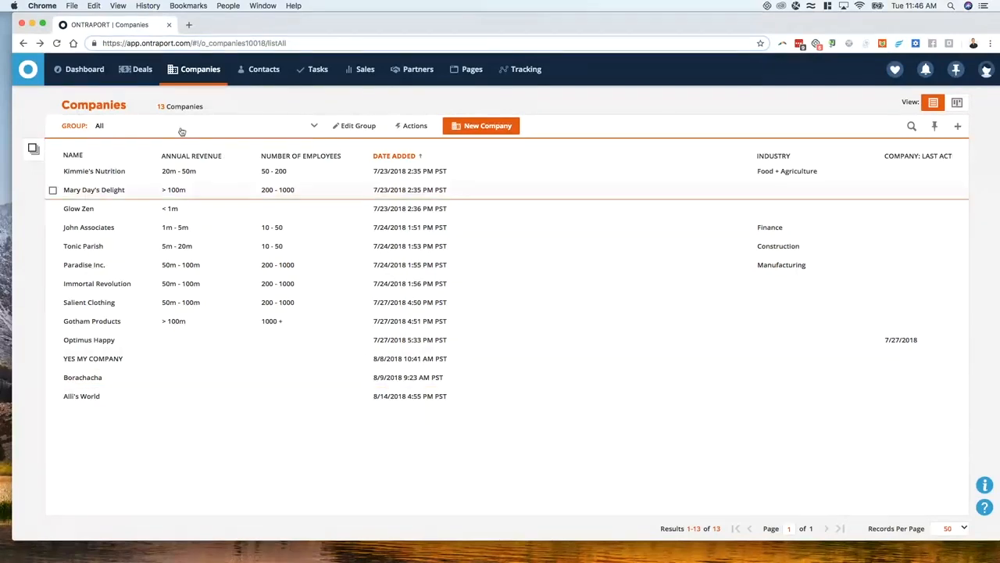
In the Kimmie's Nutrition company record, narrow the related contacts' Name column and move the Contact ID column ahead of Email.
{"action": "mouse_move", "coordinate": [198, 83]}
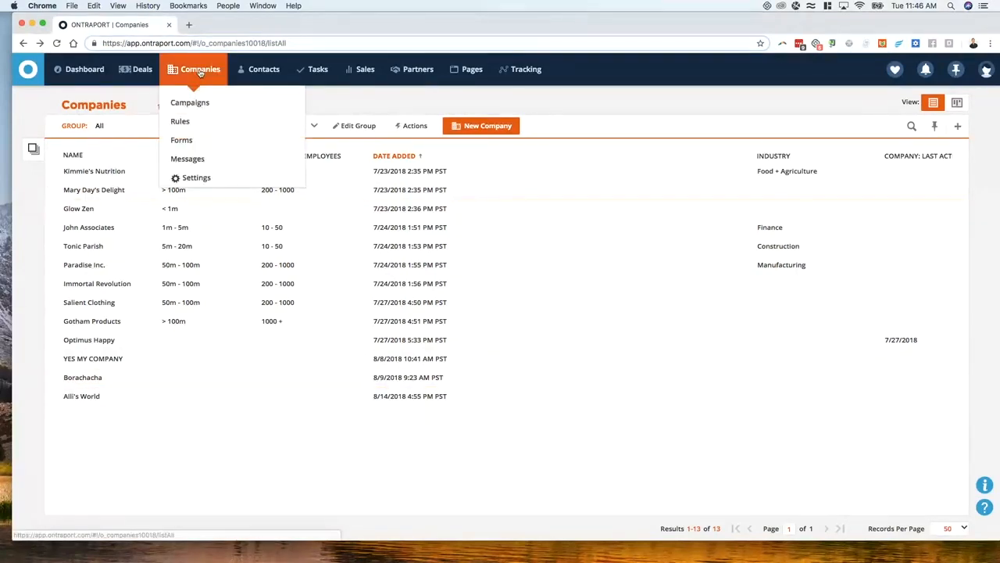
{"action": "left_click", "coordinate": [90, 172]}
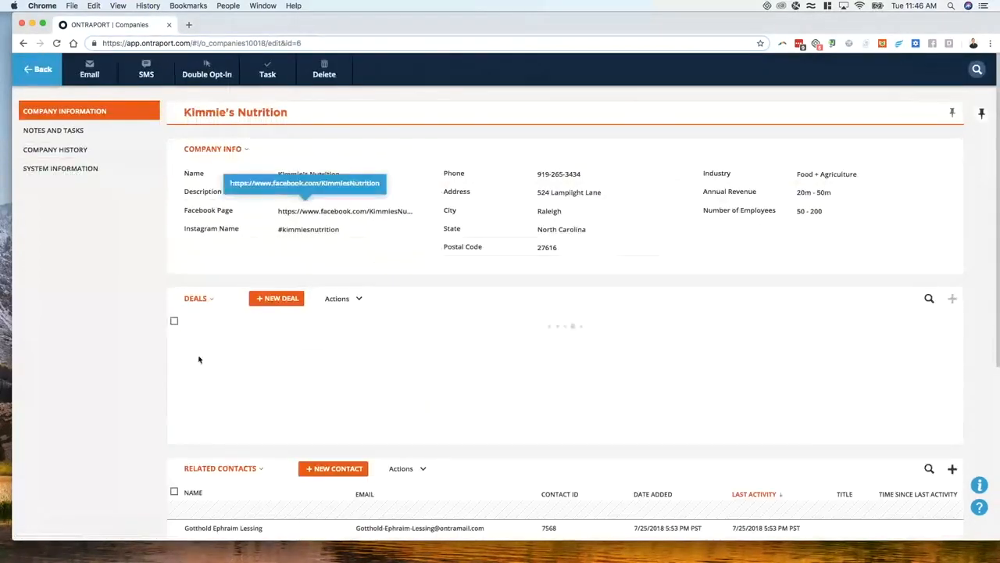
{"action": "scroll", "coordinate": [252, 308], "scroll_direction": "down", "scroll_amount": 5}
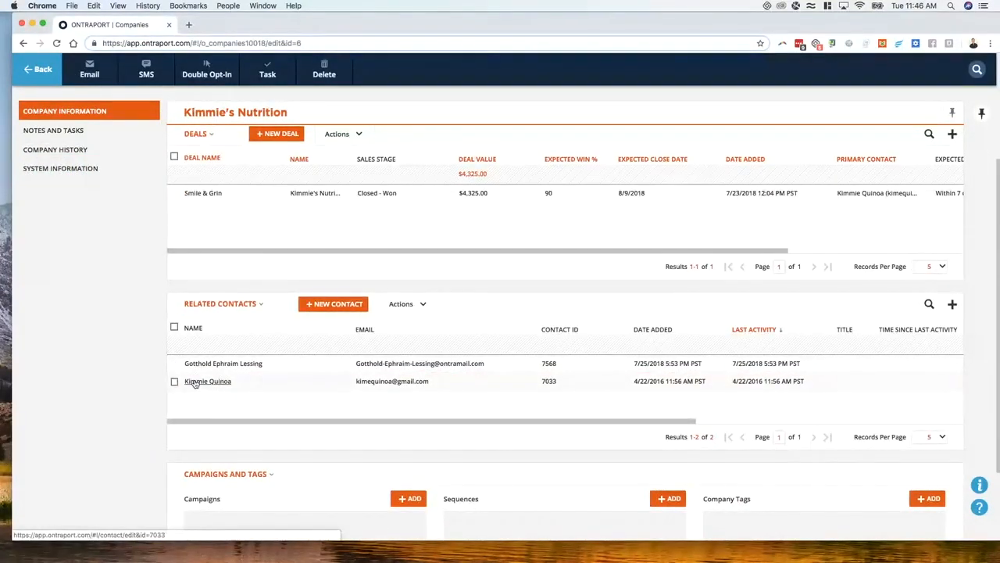
{"action": "scroll", "coordinate": [266, 373], "scroll_direction": "down", "scroll_amount": 1}
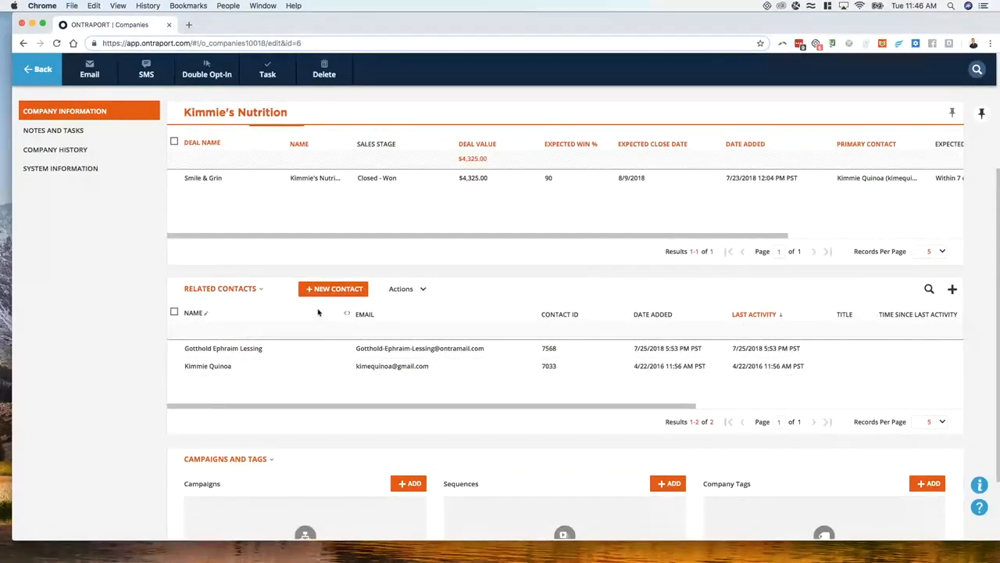
{"action": "left_click_drag", "start_coordinate": [346, 314], "coordinate": [290, 314]}
{"action": "left_click_drag", "start_coordinate": [475, 317], "coordinate": [440, 317]}
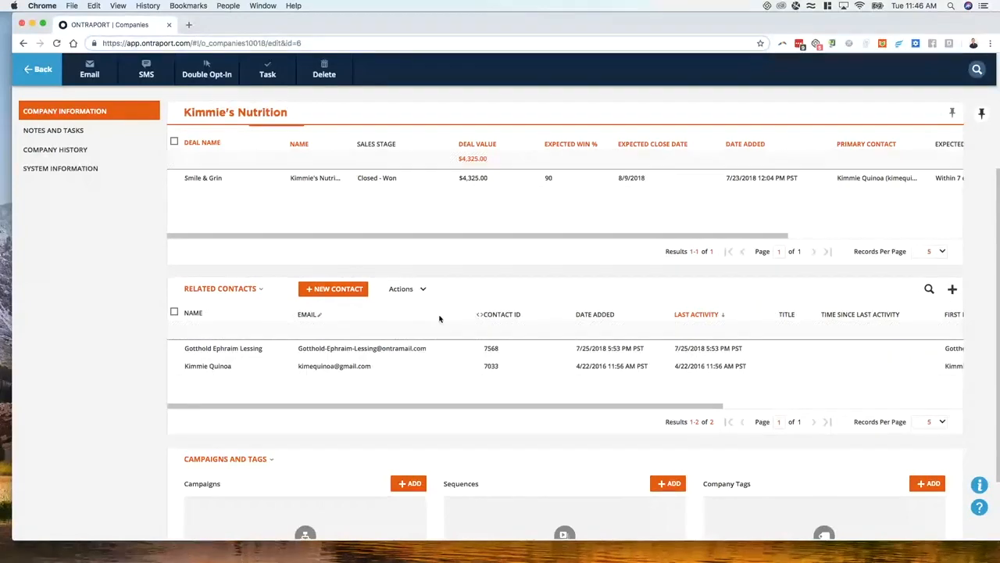
{"action": "left_click", "coordinate": [484, 316]}
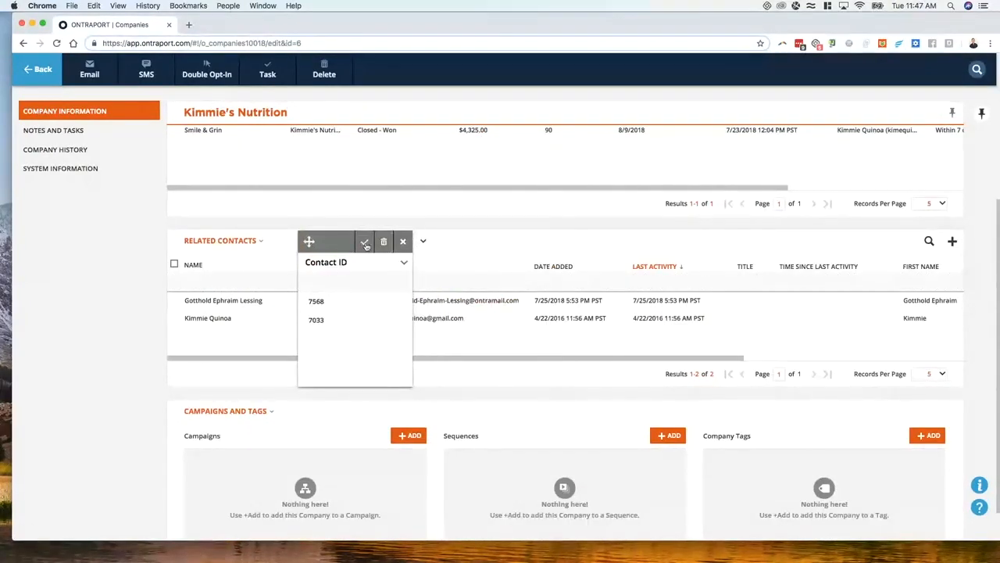
{"action": "left_click", "coordinate": [365, 241]}
Leave the Kimmie's Nutrition record and open the "Coaching: Gold Level" deal from the deals list.
{"action": "scroll", "coordinate": [304, 285], "scroll_direction": "up", "scroll_amount": 3}
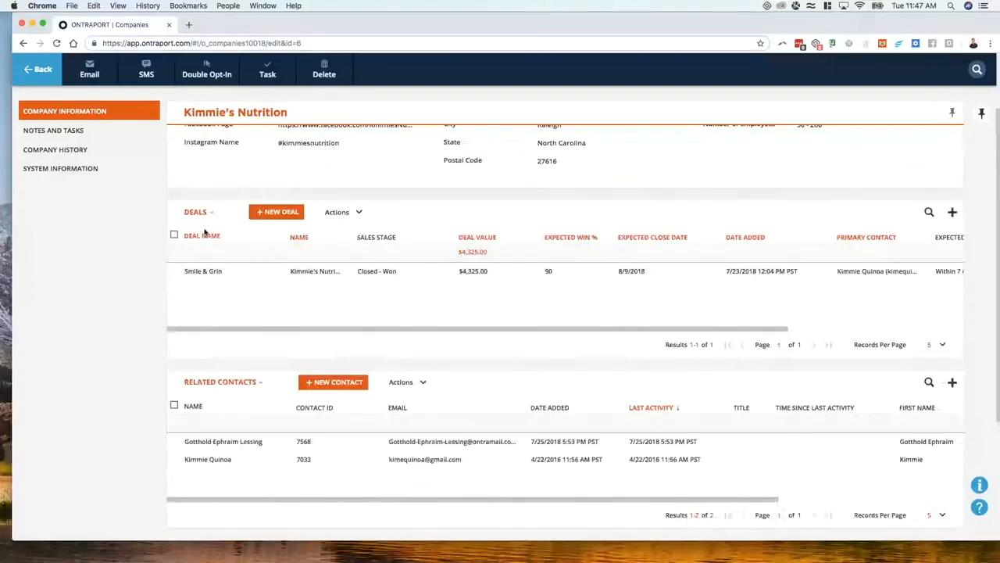
{"action": "scroll", "coordinate": [225, 196], "scroll_direction": "up", "scroll_amount": 2}
{"action": "left_click", "coordinate": [41, 74]}
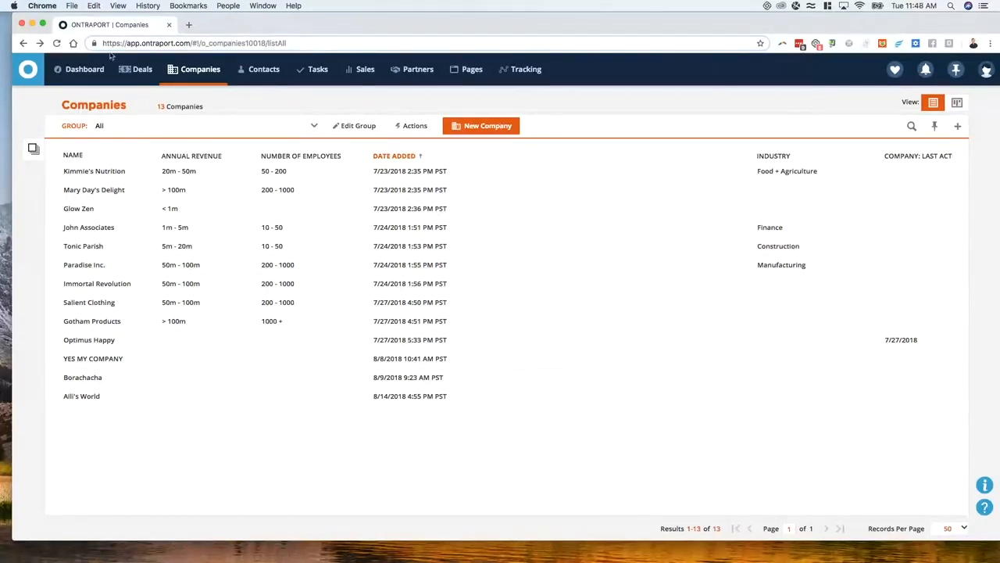
{"action": "left_click", "coordinate": [139, 69]}
{"action": "mouse_move", "coordinate": [258, 105]}
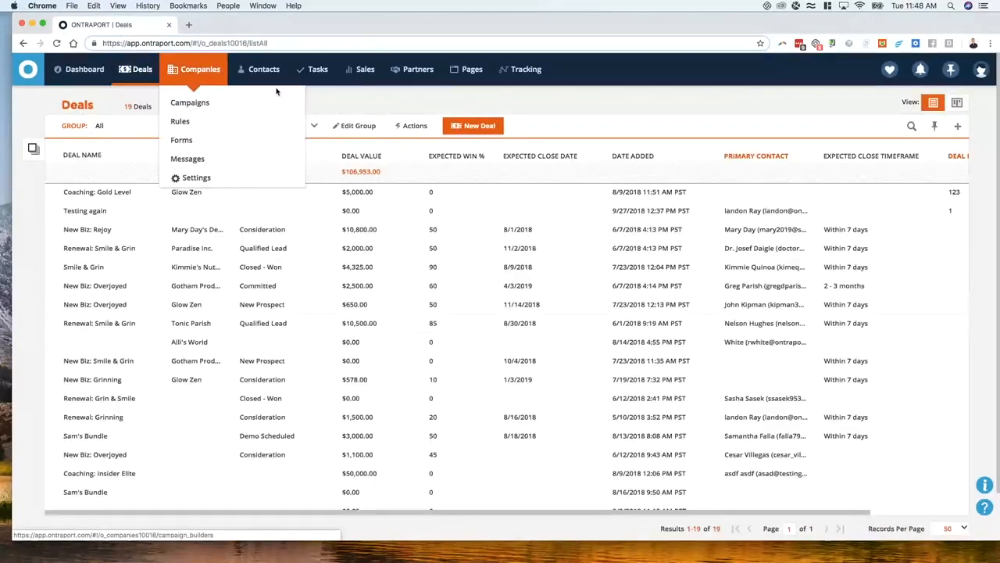
{"action": "mouse_move", "coordinate": [142, 72]}
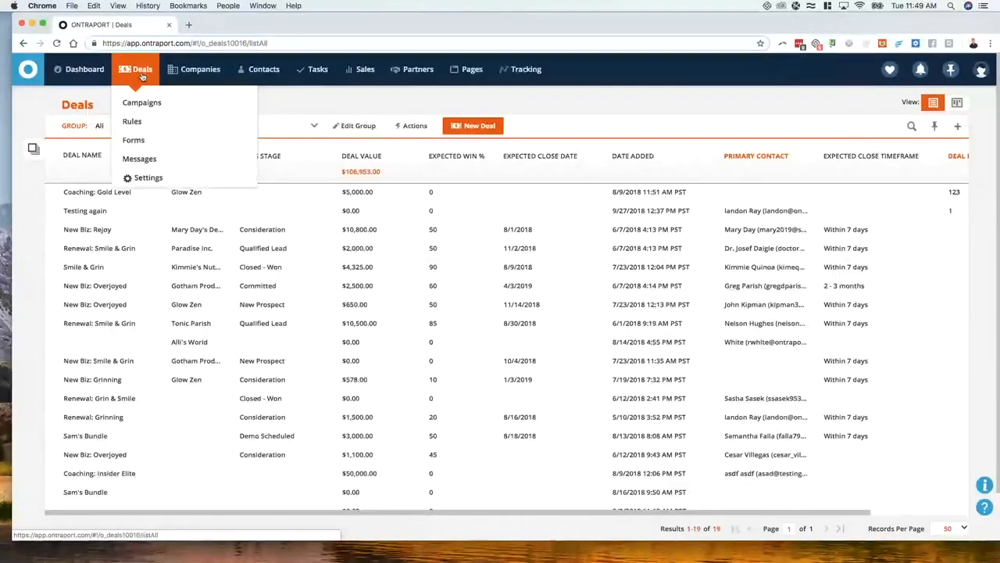
{"action": "left_click", "coordinate": [88, 193]}
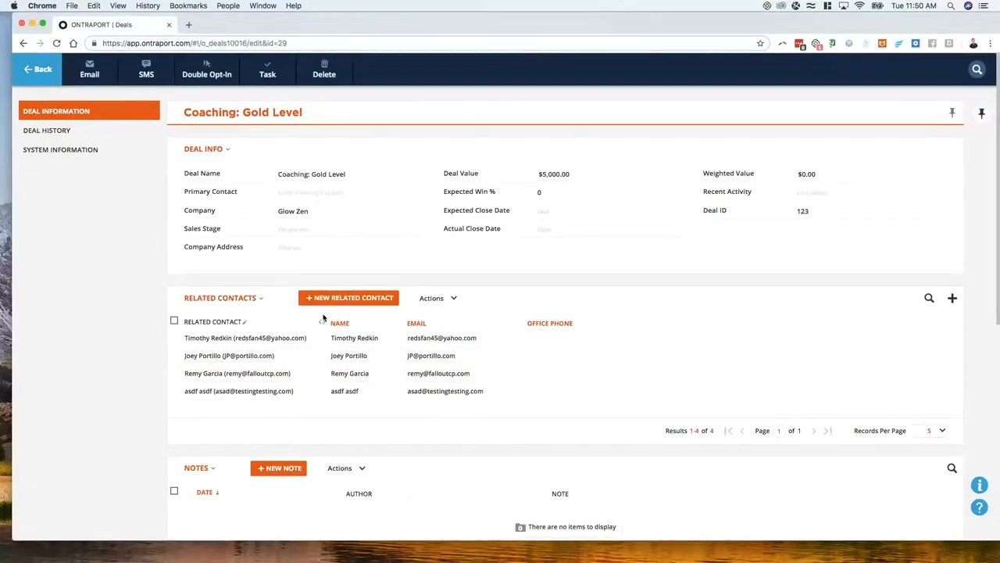
Start adding a related contact to the deal, search the contact choices by first name, and cancel the addition.
{"action": "left_click", "coordinate": [342, 303]}
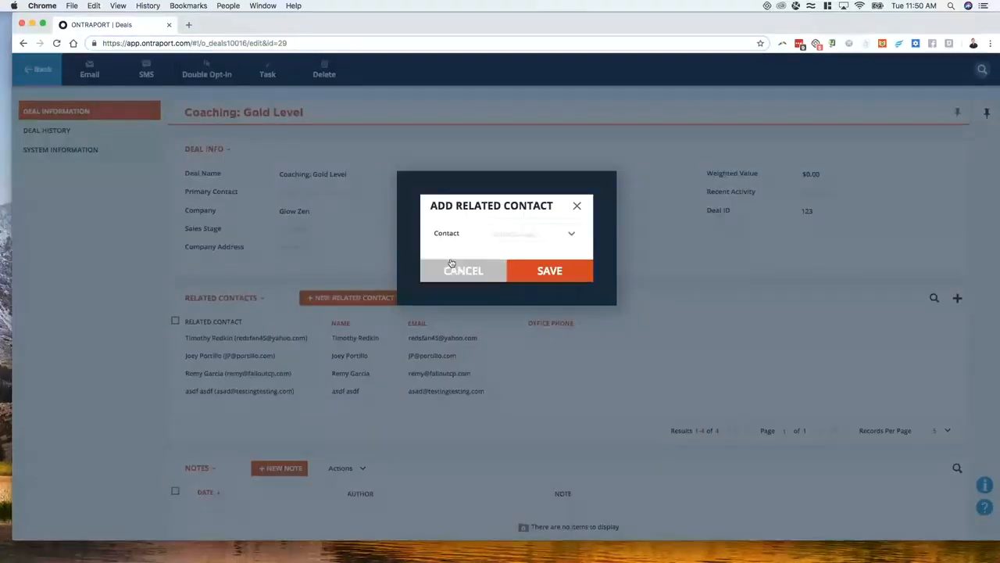
{"action": "left_click", "coordinate": [515, 239]}
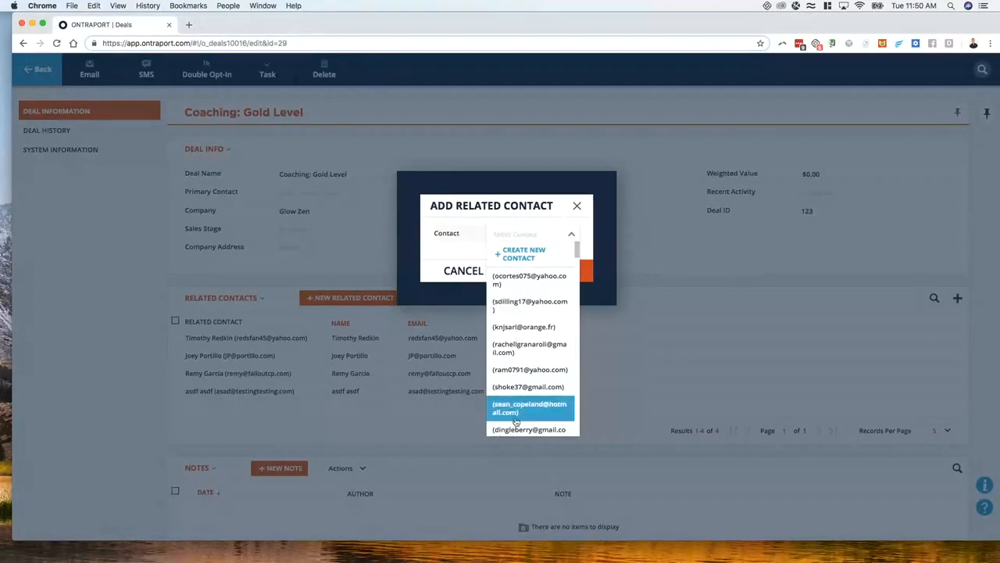
{"action": "scroll", "coordinate": [531, 352], "scroll_direction": "down", "scroll_amount": 3}
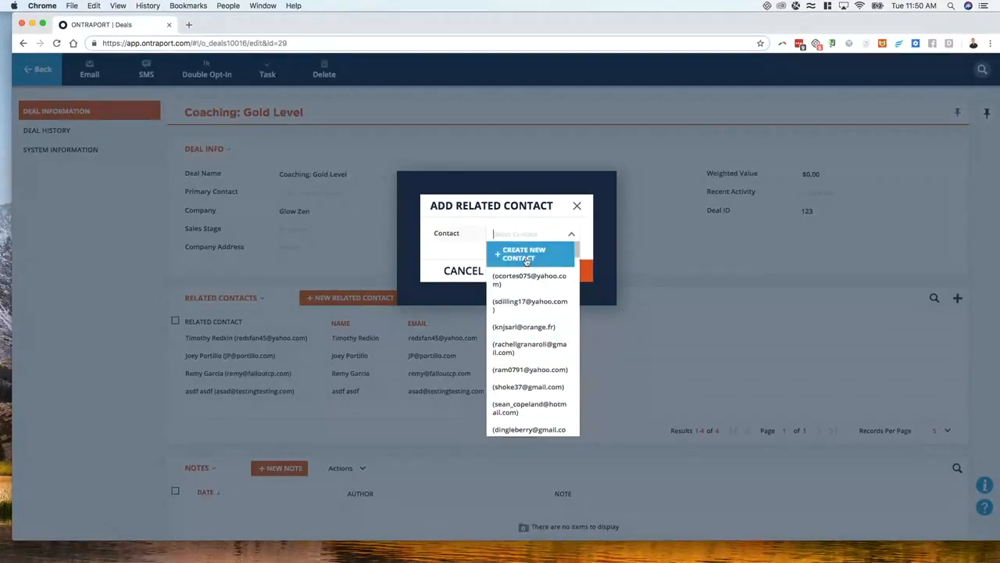
{"action": "type", "text": "john"}
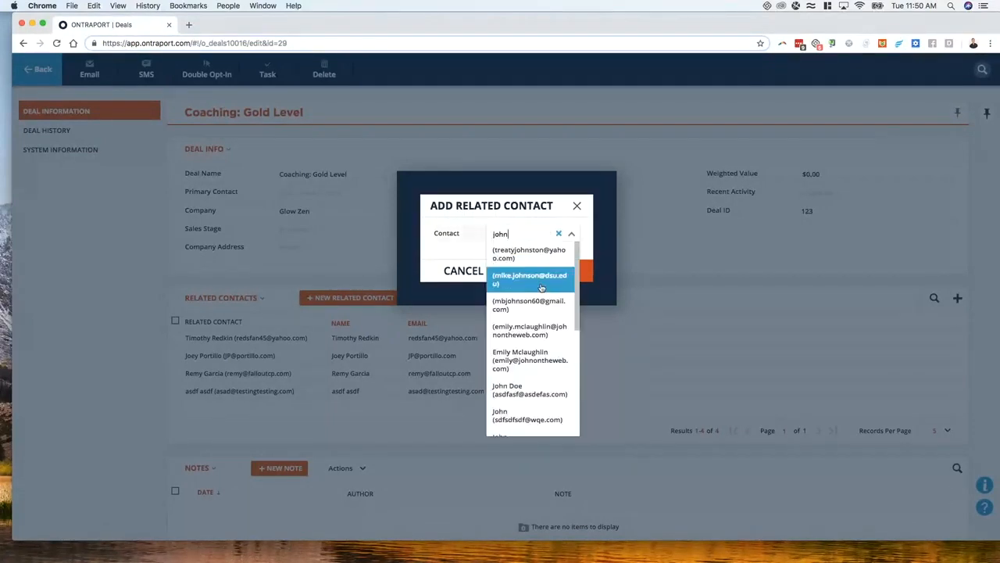
{"action": "scroll", "coordinate": [540, 287], "scroll_direction": "down", "scroll_amount": 5}
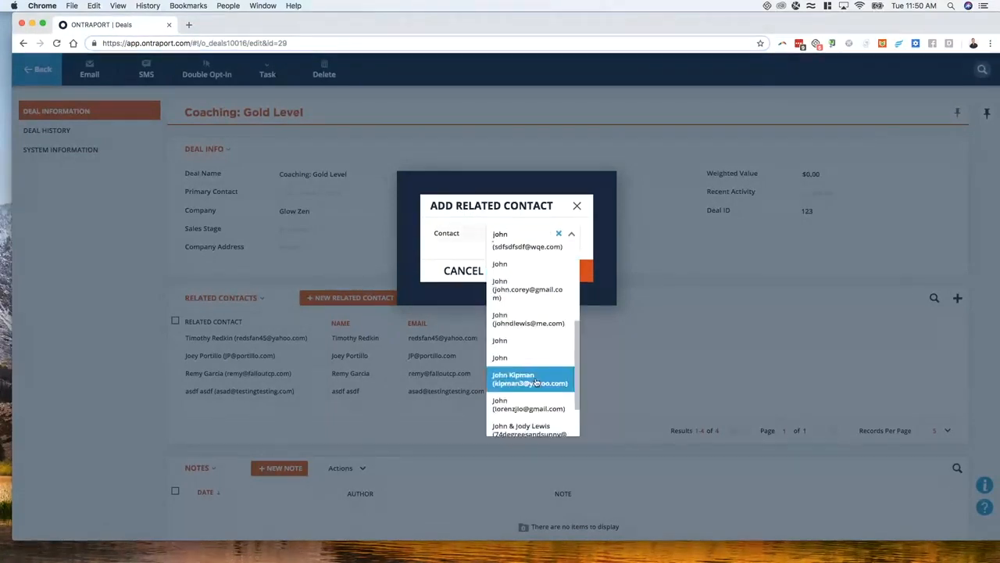
{"action": "scroll", "coordinate": [534, 297], "scroll_direction": "up", "scroll_amount": 5}
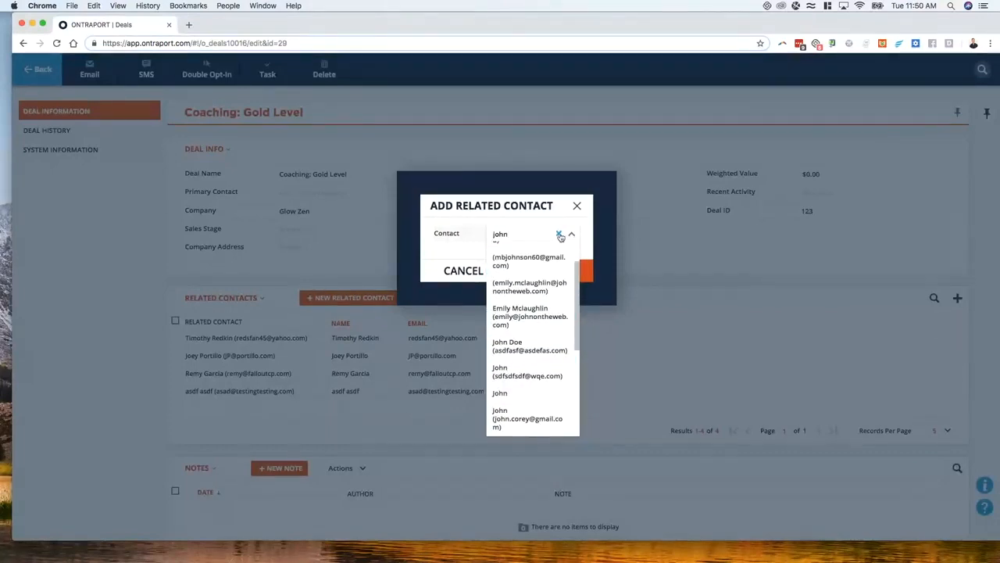
{"action": "left_click", "coordinate": [559, 233]}
{"action": "left_click", "coordinate": [467, 272]}
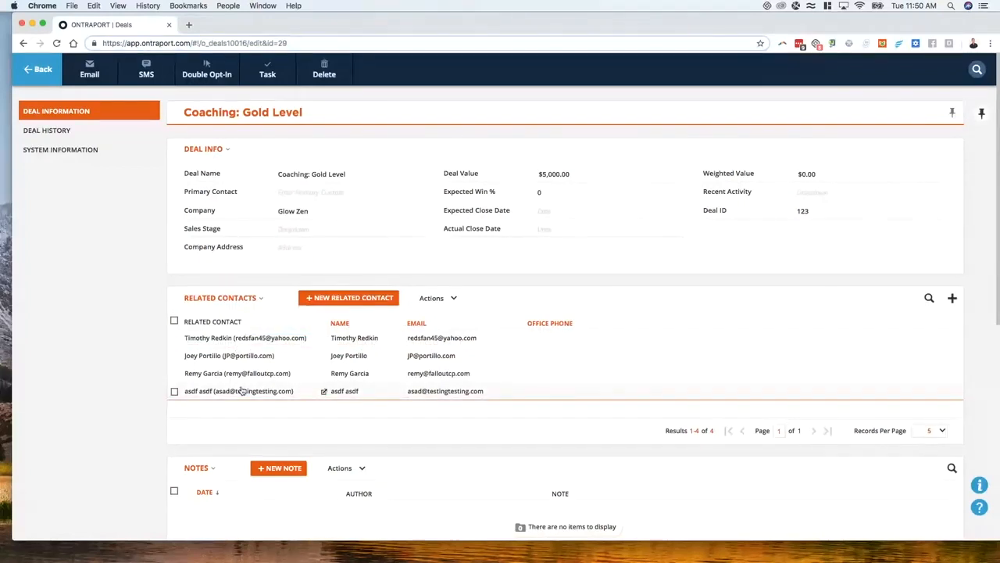
Open the deal's first related contact and set the contact's company name to Alli's World.
{"action": "left_click", "coordinate": [269, 339]}
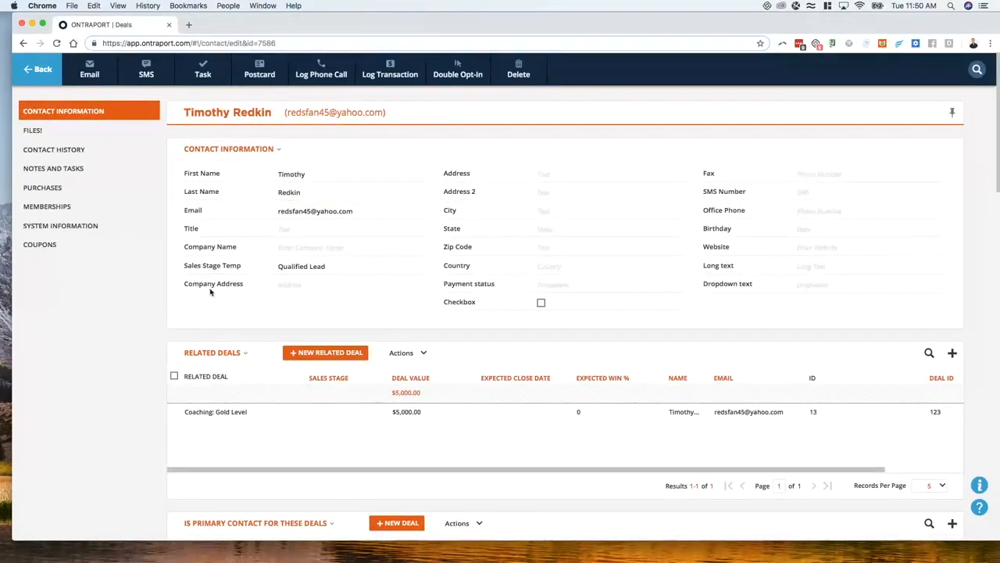
{"action": "scroll", "coordinate": [256, 342], "scroll_direction": "down", "scroll_amount": 1}
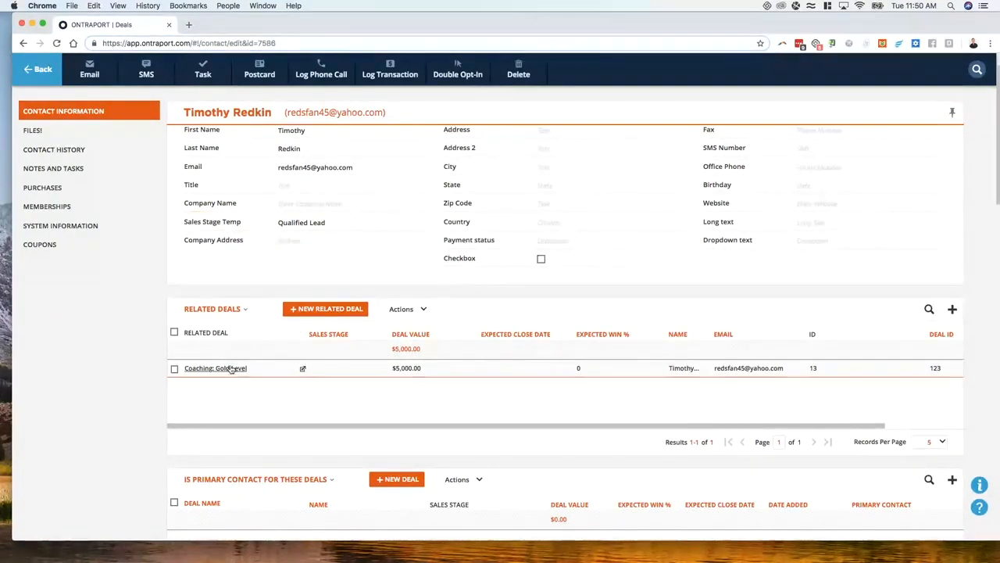
{"action": "scroll", "coordinate": [235, 370], "scroll_direction": "down", "scroll_amount": 2}
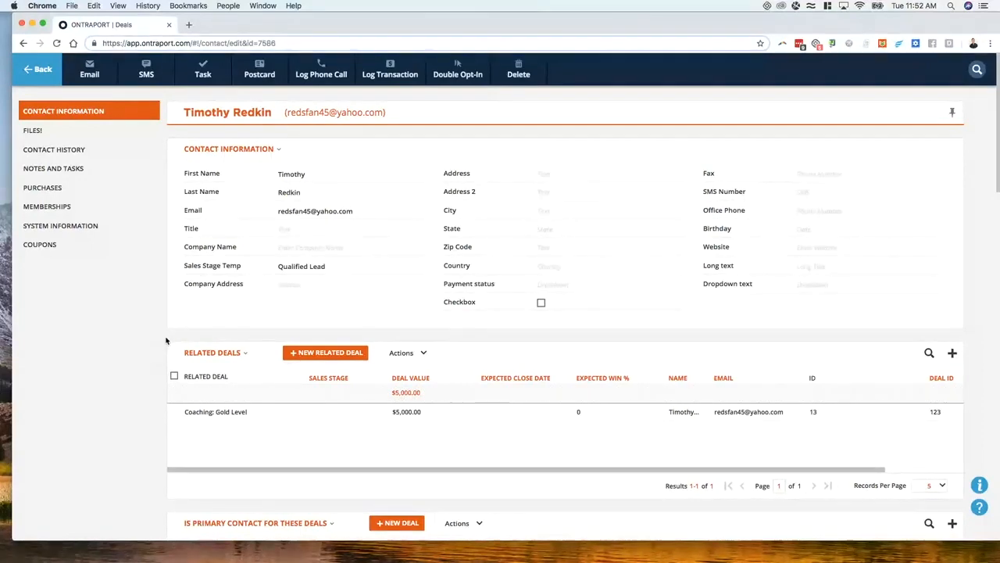
{"action": "left_click", "coordinate": [330, 247]}
{"action": "left_click", "coordinate": [315, 308]}
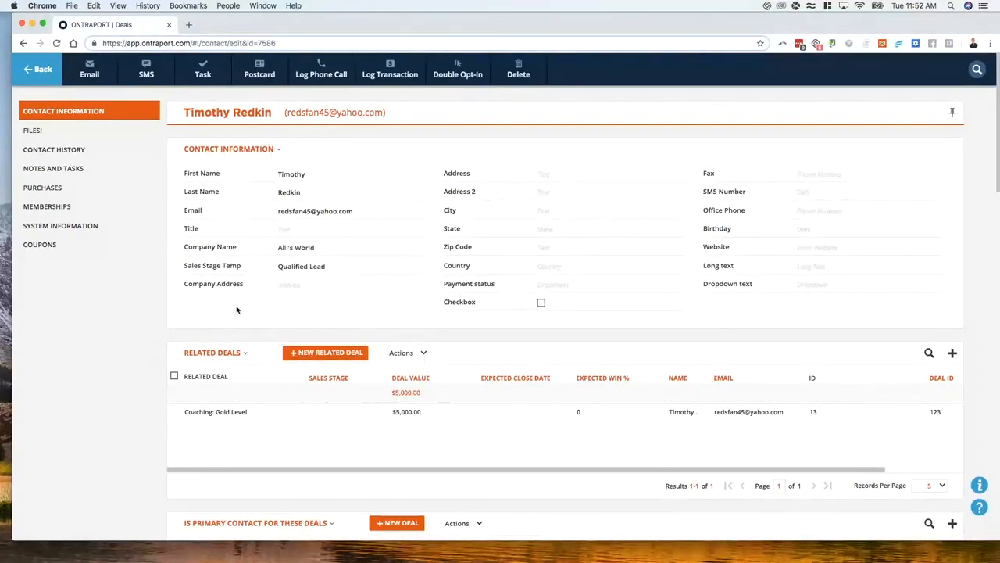
Switch the contact's company name to Borachacha, and then back to Alli's World.
{"action": "left_click", "coordinate": [332, 252]}
{"action": "left_click", "coordinate": [334, 321]}
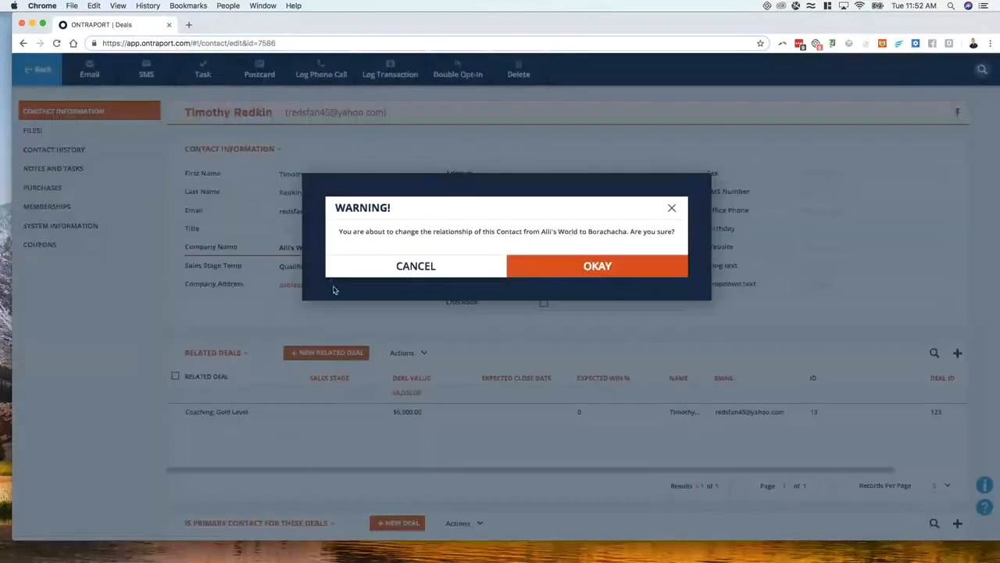
{"action": "left_click", "coordinate": [536, 274]}
{"action": "left_click", "coordinate": [354, 254]}
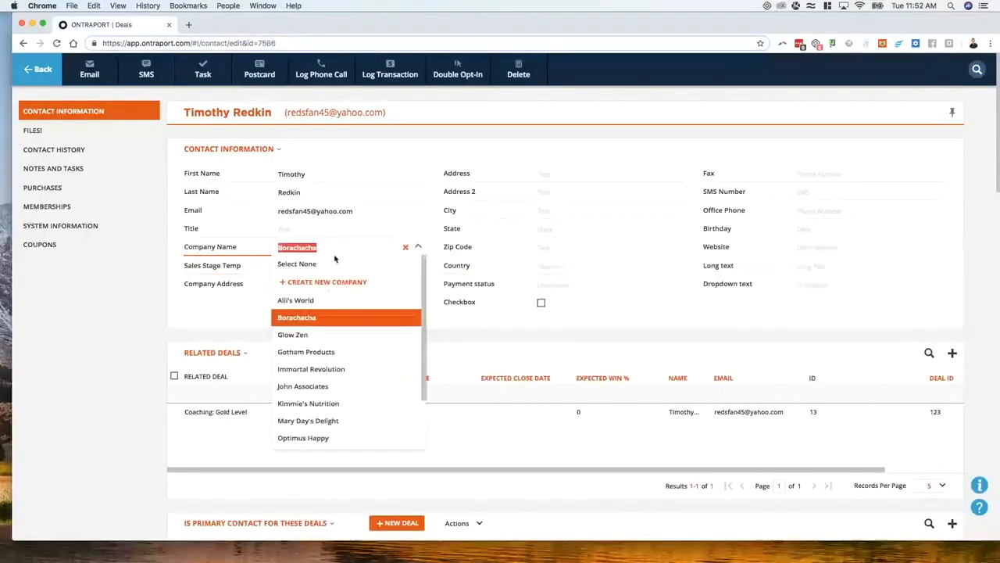
{"action": "left_click", "coordinate": [318, 300]}
{"action": "key", "text": "Return"}
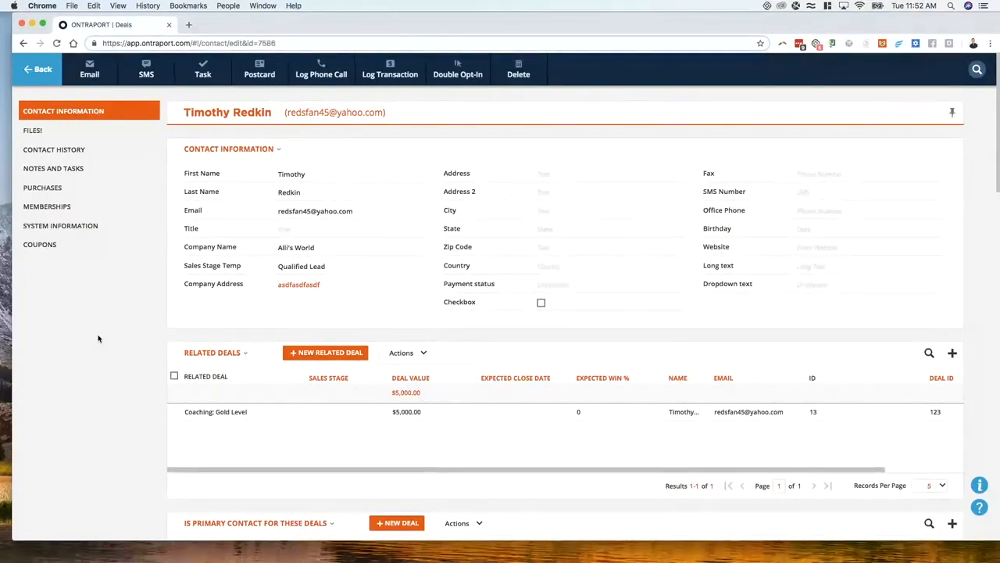
Fill in the contact's Address, Address 2 and City fields with placeholder text and save them.
{"action": "left_click", "coordinate": [562, 174]}
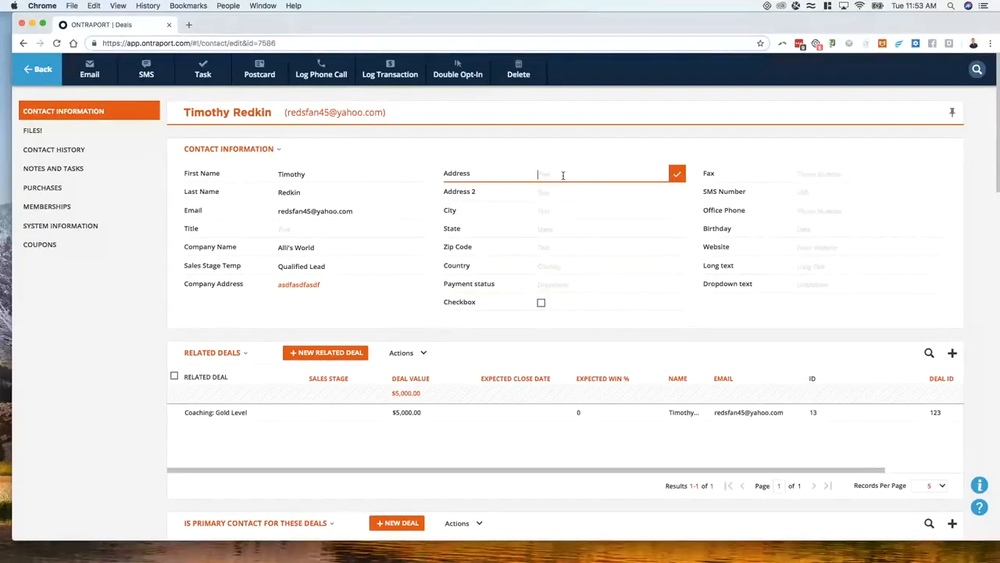
{"action": "type", "text": "sadfasdf"}
{"action": "left_click", "coordinate": [565, 193]}
{"action": "type", "text": "asdfasdf"}
{"action": "left_click", "coordinate": [565, 210]}
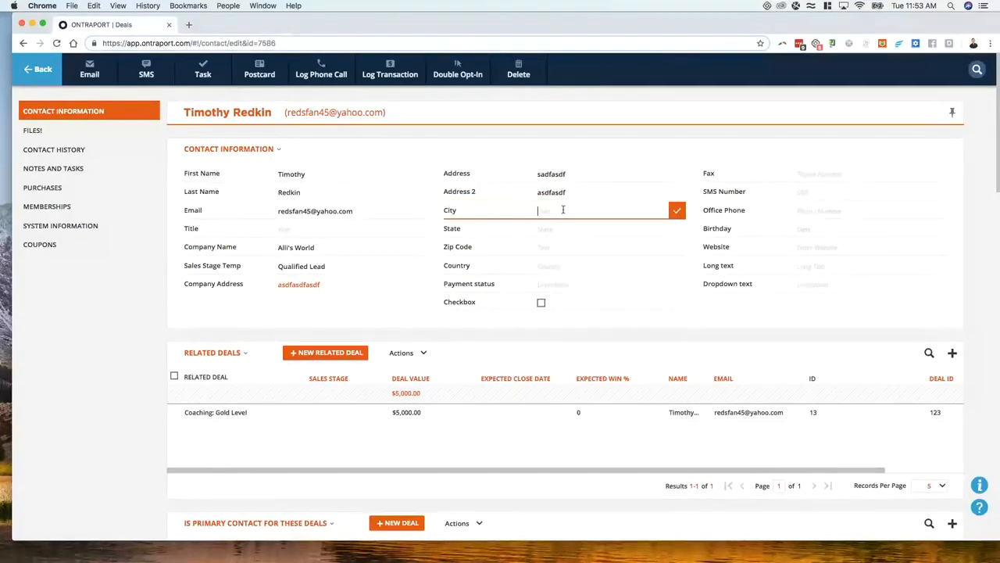
{"action": "type", "text": "sadasd"}
{"action": "left_click", "coordinate": [675, 210]}
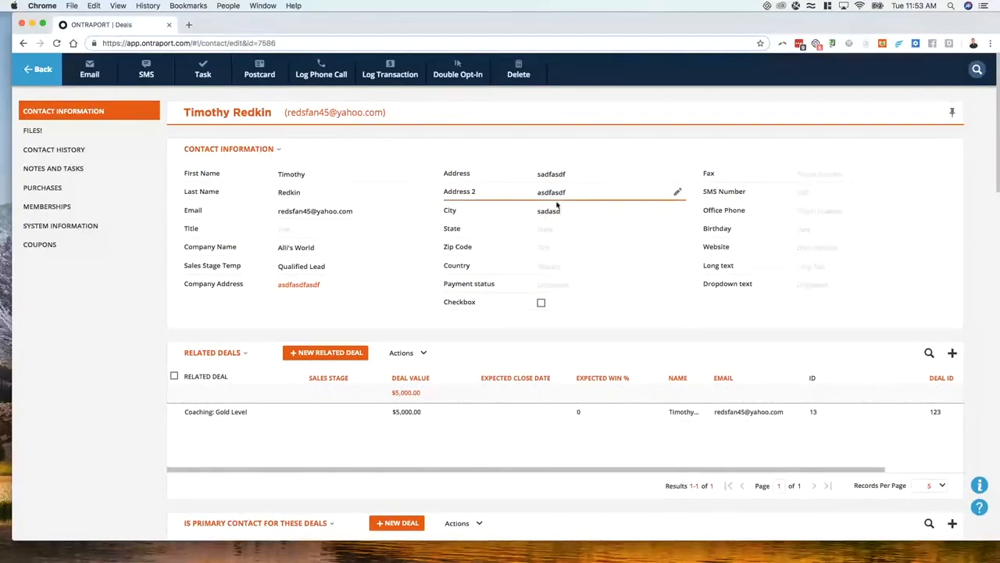
Set the contact's company name to Borachacha and accept the relationship change.
{"action": "left_click", "coordinate": [327, 251]}
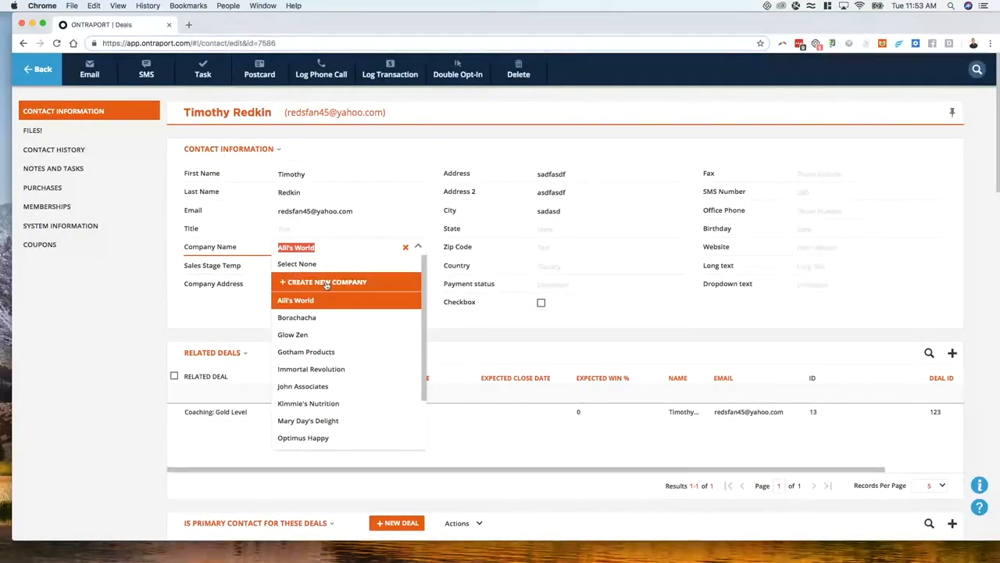
{"action": "left_click", "coordinate": [325, 317]}
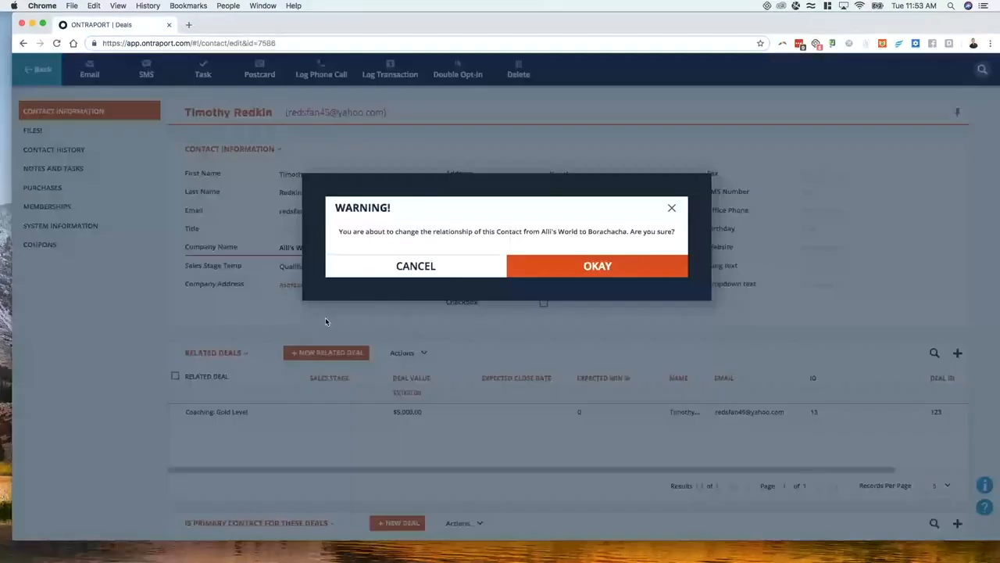
{"action": "left_click", "coordinate": [563, 270]}
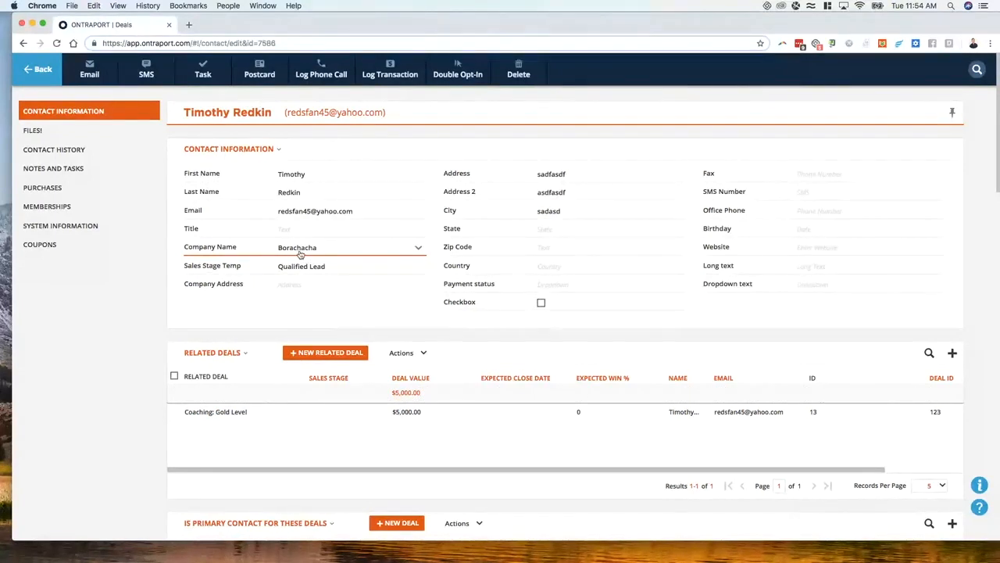
Open the Borachacha company record from the contact, enter the company's street address, and return to the contact.
{"action": "left_click", "coordinate": [299, 254]}
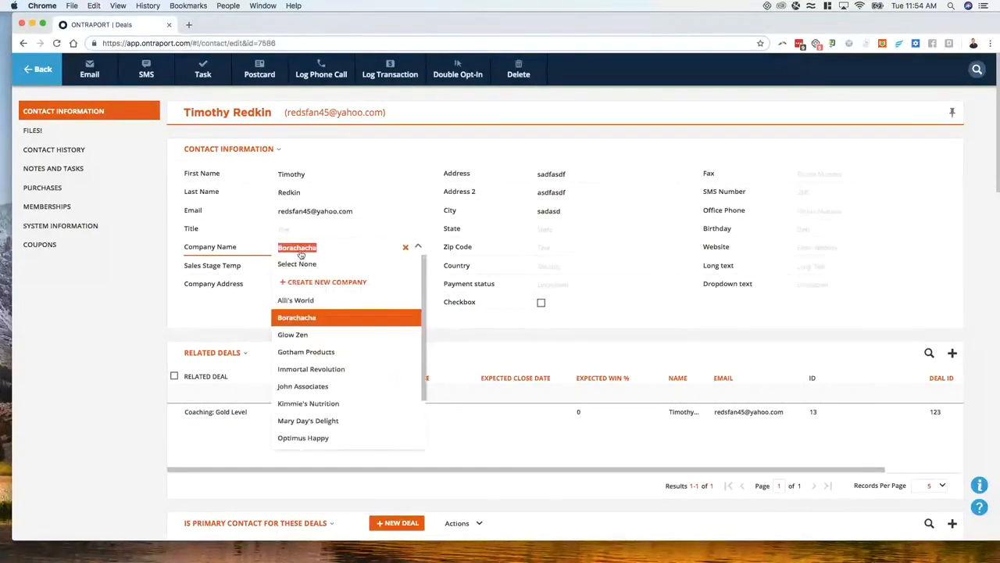
{"action": "left_click", "coordinate": [248, 285]}
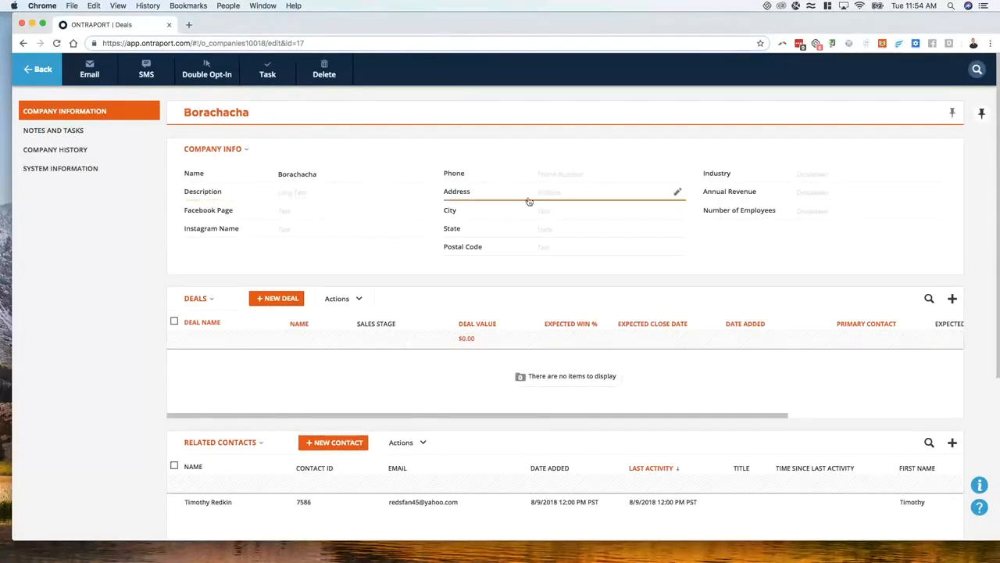
{"action": "left_click", "coordinate": [577, 194]}
{"action": "type", "text": "123"}
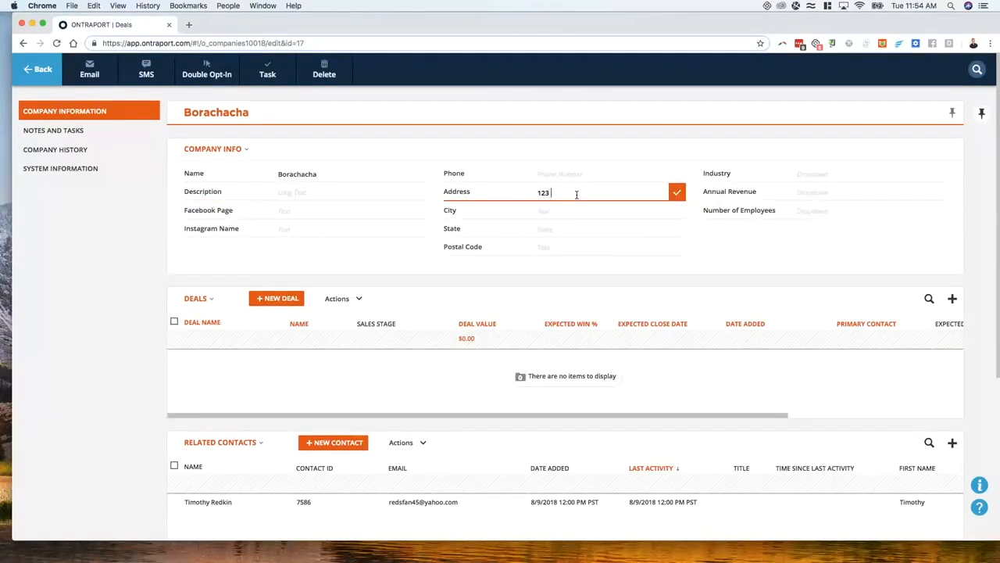
{"action": "type", "text": " Borachacha Wayu"}
{"action": "left_click", "coordinate": [676, 192]}
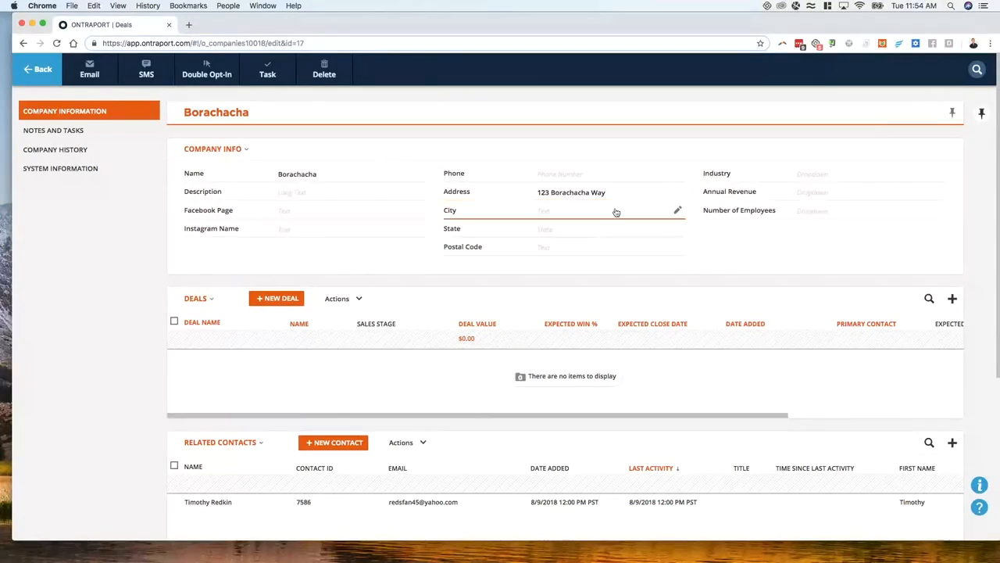
{"action": "left_click", "coordinate": [80, 130]}
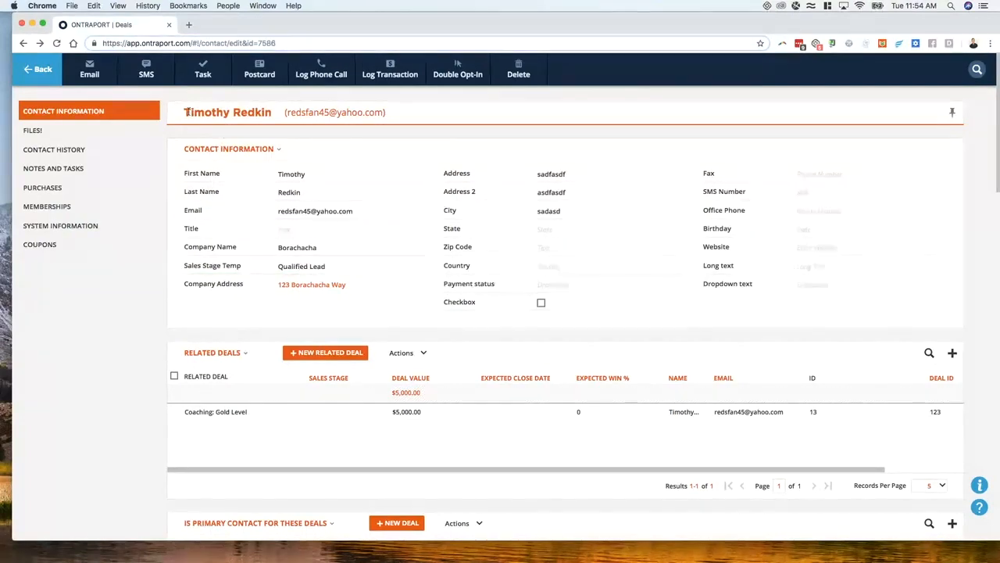
Change the contact's related company to Alli's World and restore it to Borachacha, accepting both relationship changes.
{"action": "left_click", "coordinate": [324, 250]}
{"action": "left_click", "coordinate": [312, 300]}
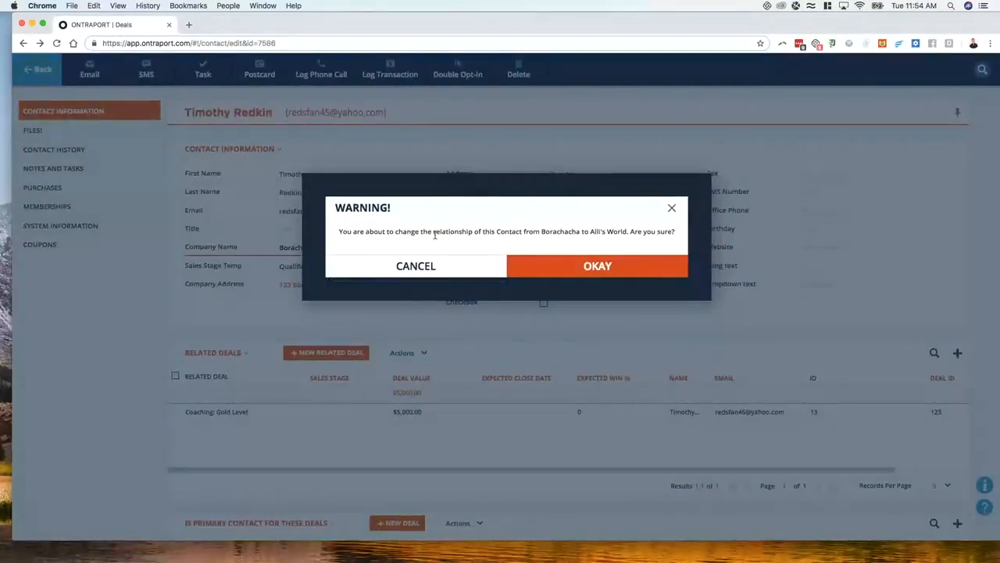
{"action": "left_click", "coordinate": [596, 267]}
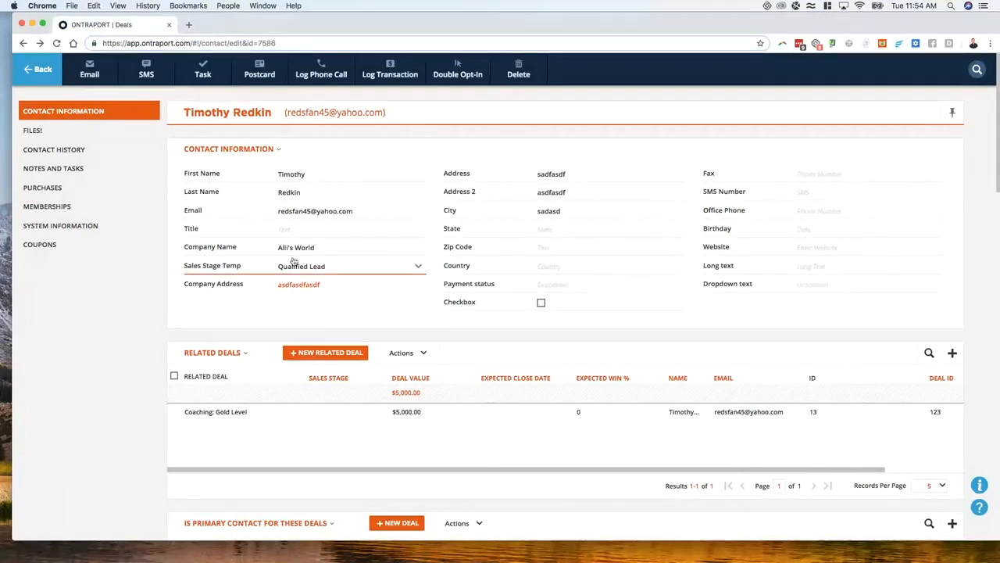
{"action": "left_click", "coordinate": [314, 250]}
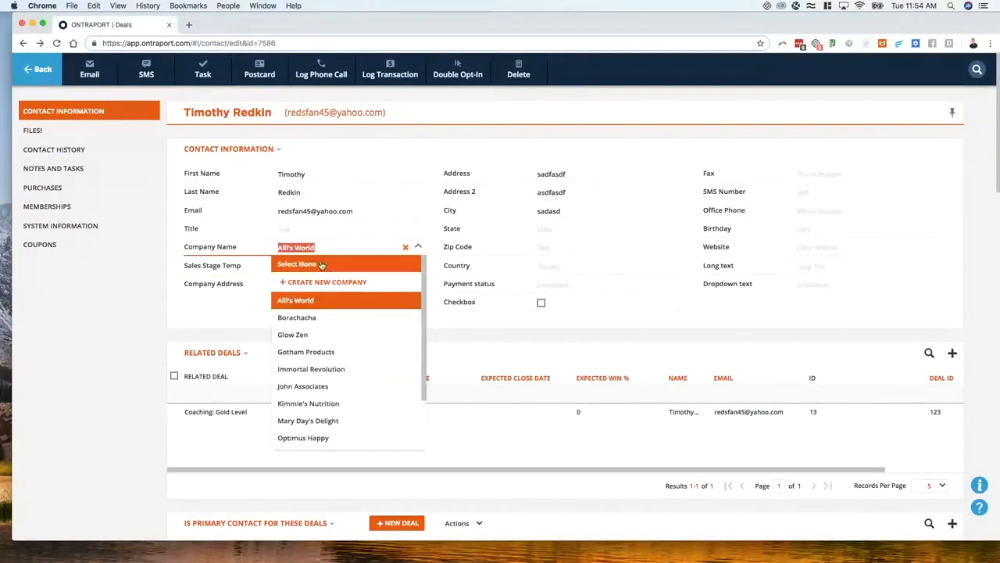
{"action": "left_click", "coordinate": [297, 318]}
{"action": "left_click", "coordinate": [576, 274]}
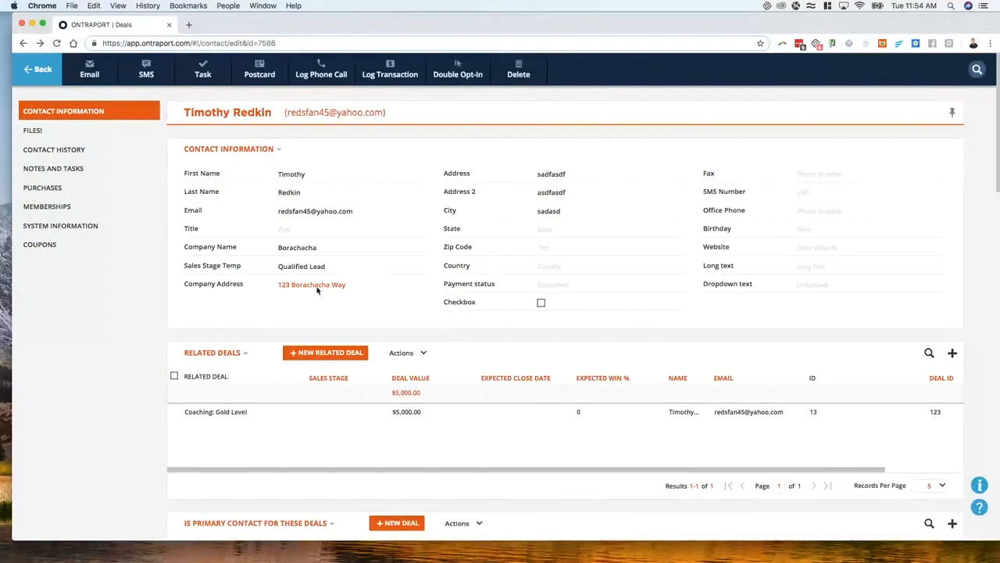
Open Borachacha's record through the contact's company address, change the street name to World, and return to the contact.
{"action": "left_click", "coordinate": [303, 286]}
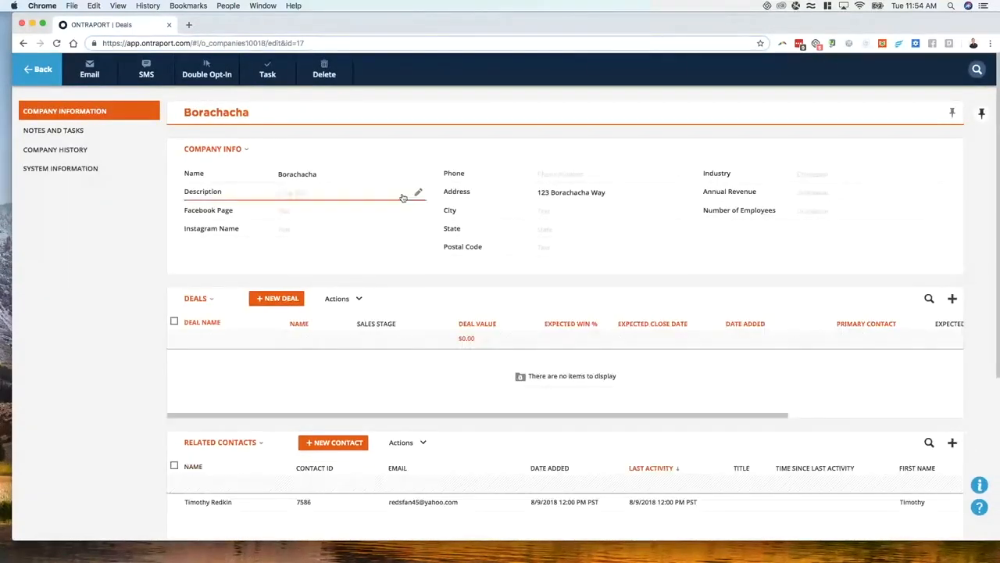
{"action": "left_click", "coordinate": [546, 192]}
{"action": "left_click", "coordinate": [550, 192]}
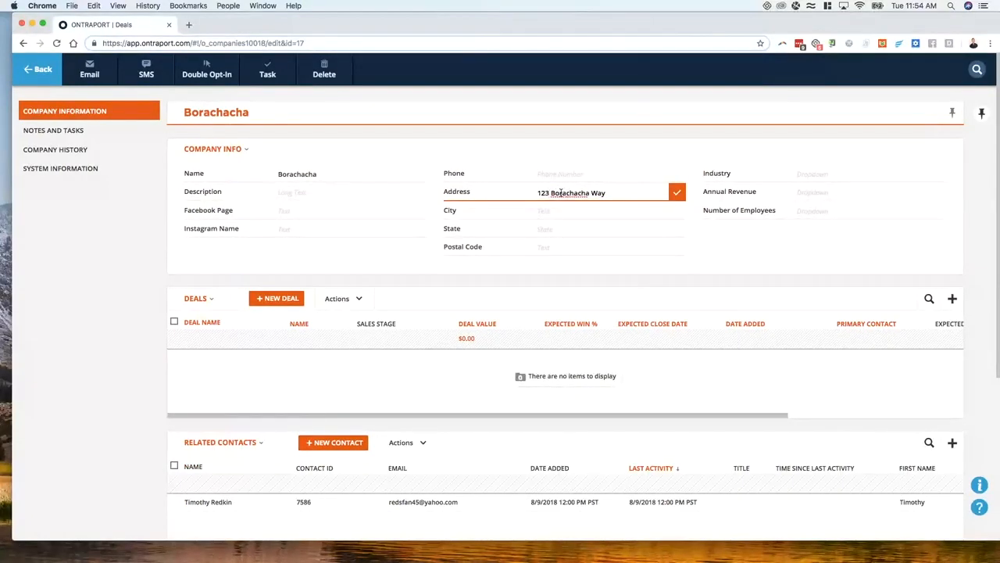
{"action": "double_click", "coordinate": [560, 192]}
{"action": "type", "text": "World"}
{"action": "left_click", "coordinate": [676, 192]}
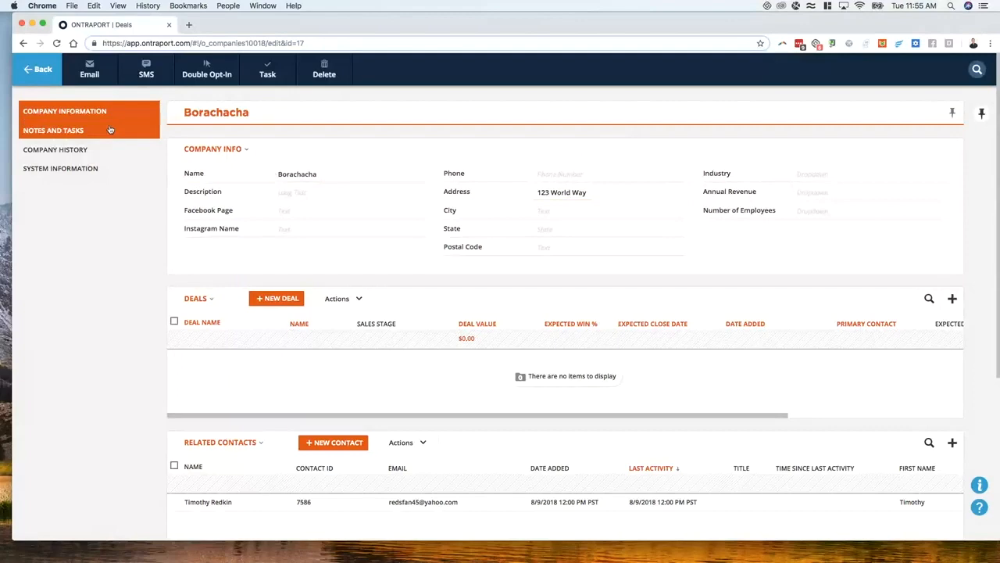
{"action": "left_click", "coordinate": [37, 70]}
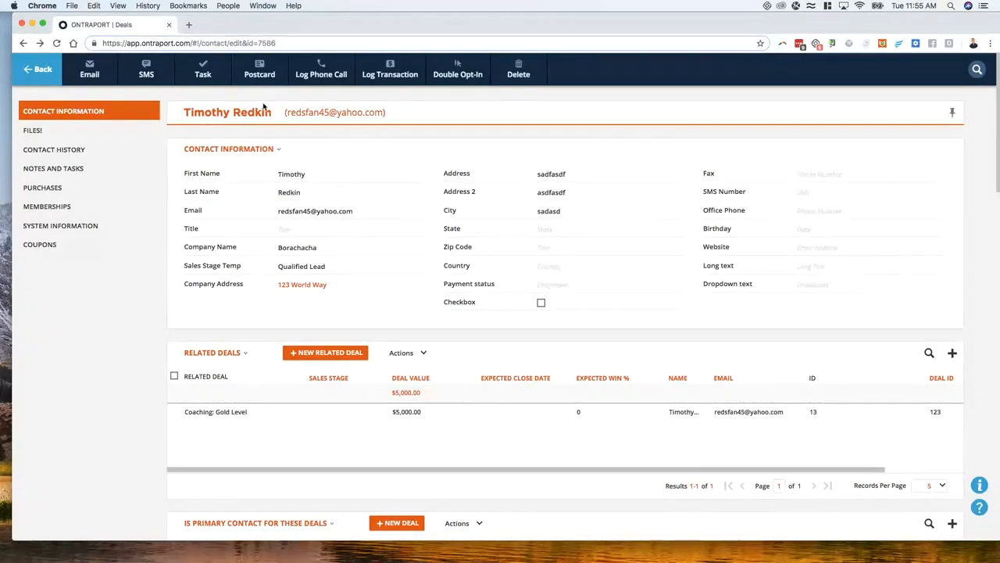
Reopen the Borachacha record from the contact's company address, review its related contacts, and return to the contact.
{"action": "scroll", "coordinate": [320, 258], "scroll_direction": "down", "scroll_amount": 1}
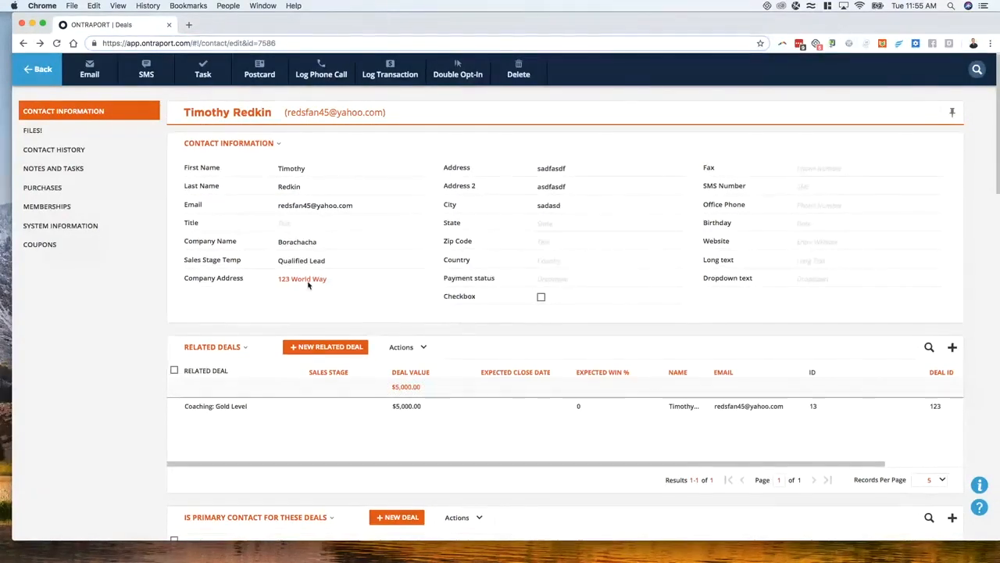
{"action": "left_click", "coordinate": [311, 279]}
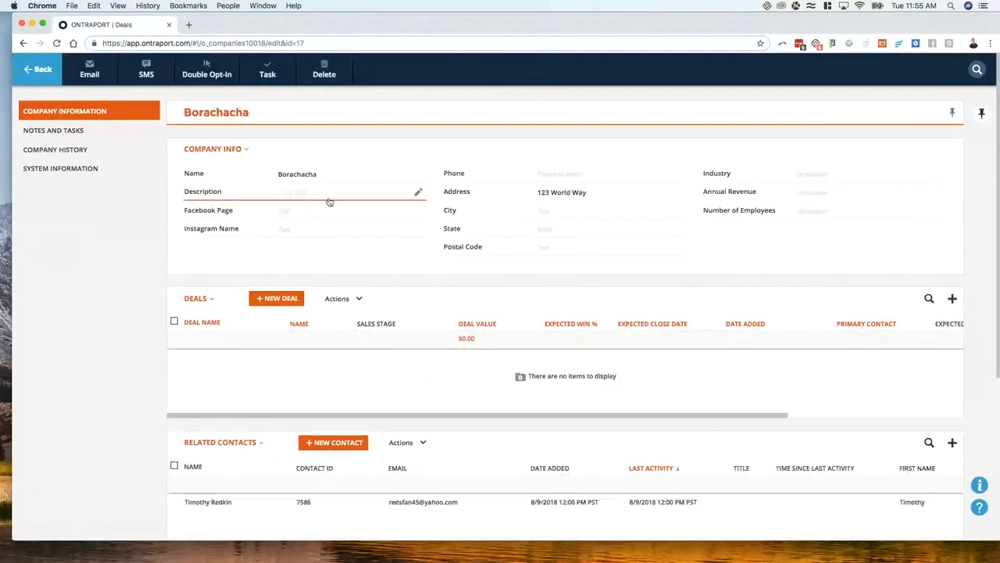
{"action": "scroll", "coordinate": [125, 331], "scroll_direction": "down", "scroll_amount": 5}
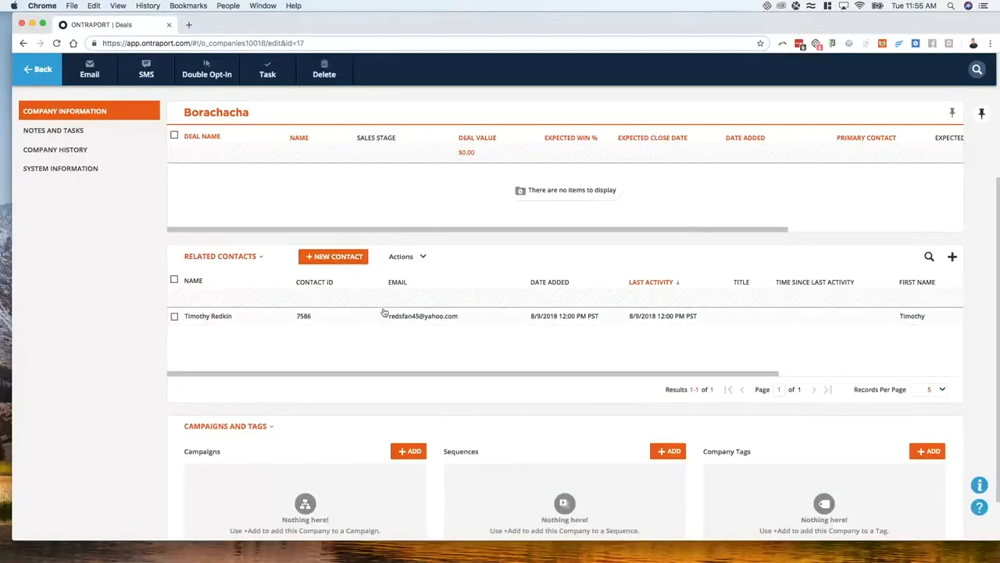
{"action": "left_click", "coordinate": [43, 72]}
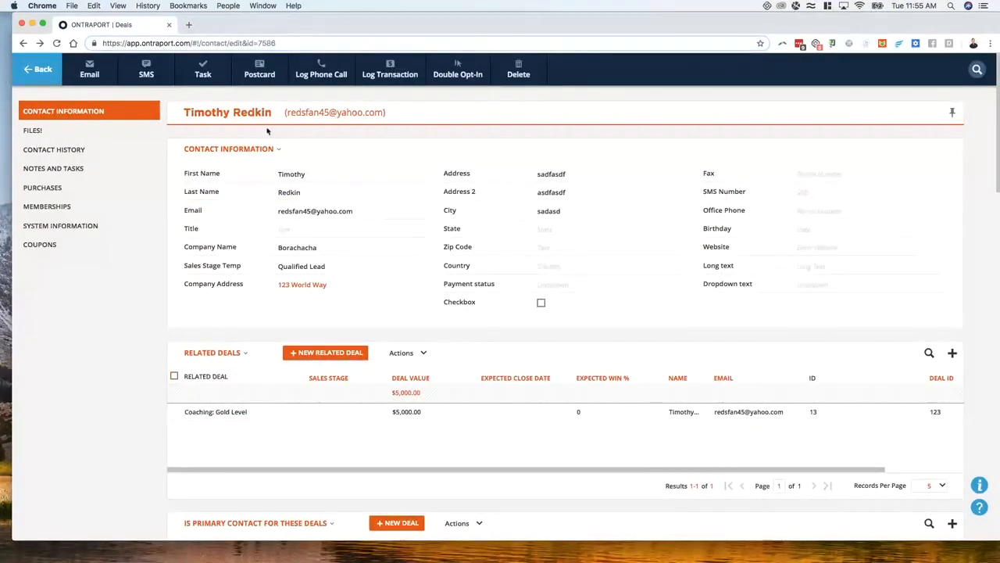
Leave the contact and deal records and open the Field Editor from the Contacts settings.
{"action": "left_click", "coordinate": [39, 78]}
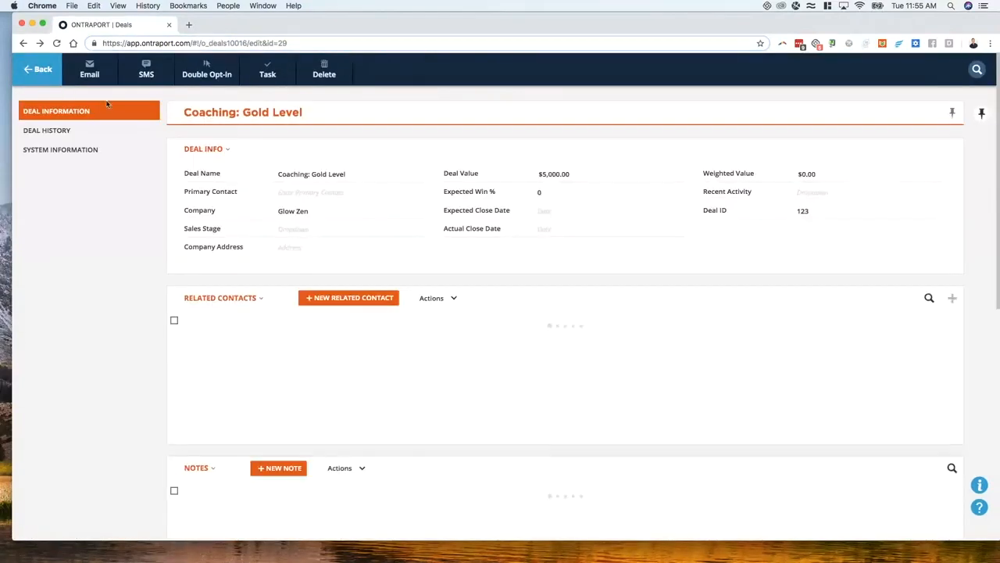
{"action": "left_click", "coordinate": [39, 70]}
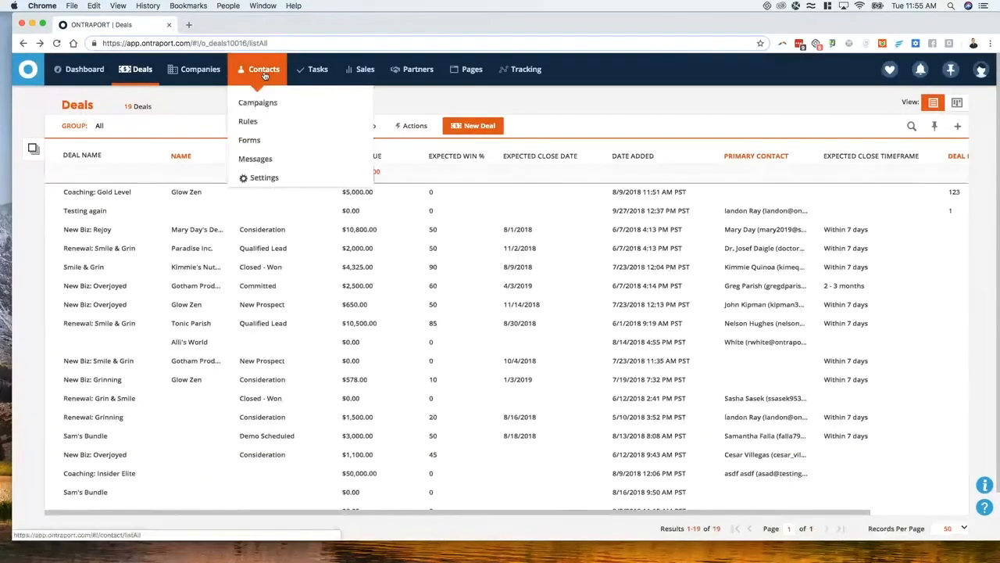
{"action": "left_click", "coordinate": [250, 176]}
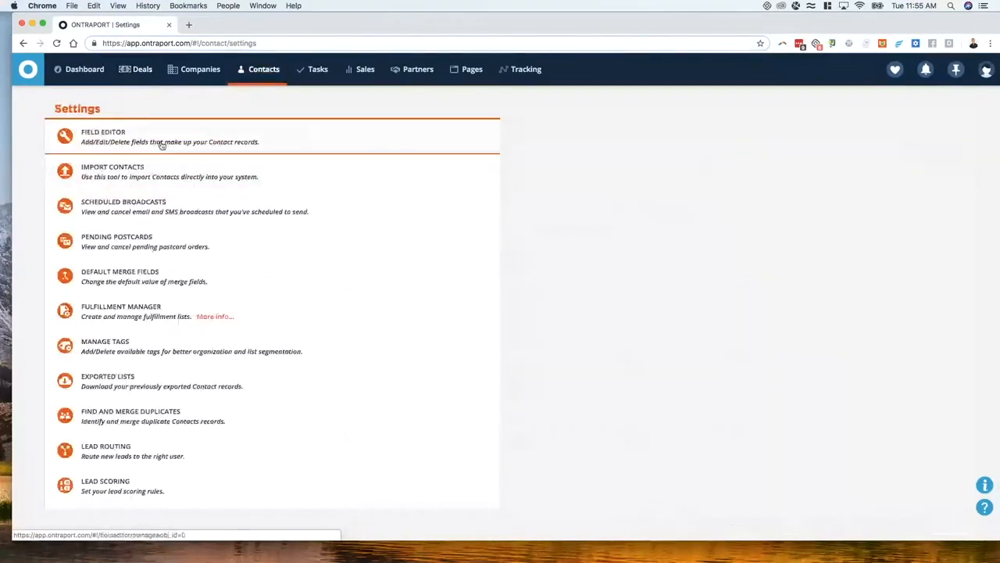
{"action": "left_click", "coordinate": [225, 139]}
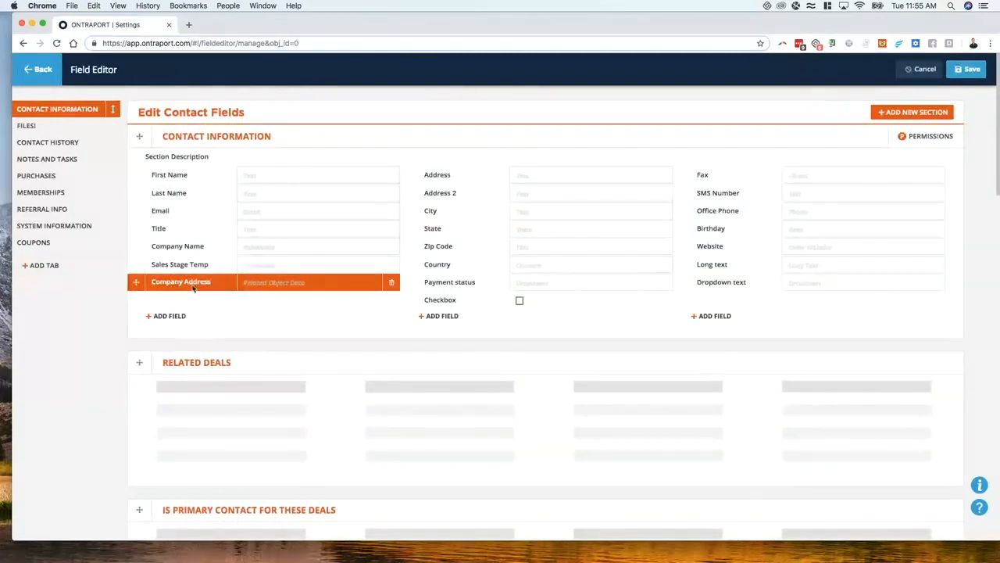
Start a new field in the first column of Contact Information and set its type to Related Object Data.
{"action": "left_click", "coordinate": [179, 316]}
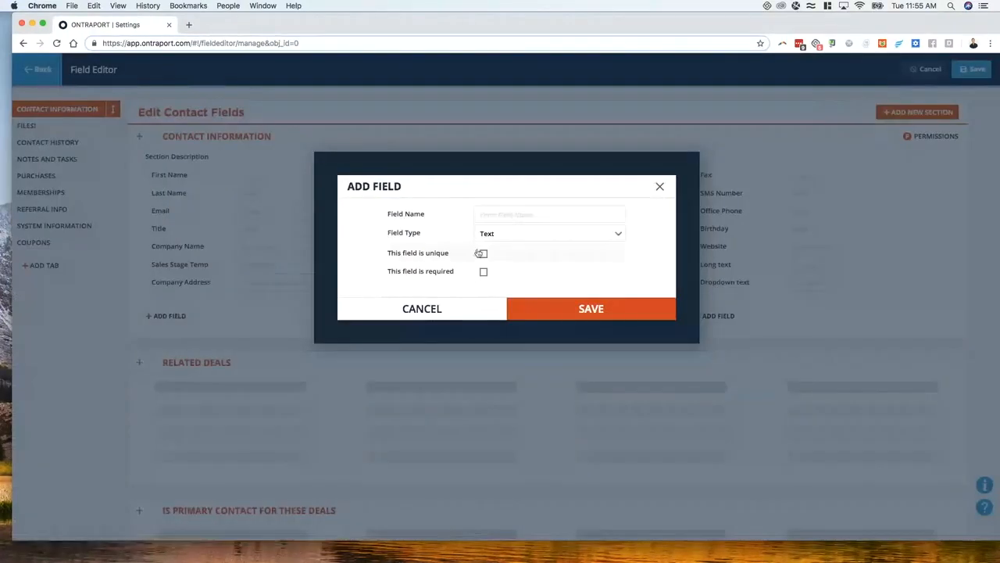
{"action": "left_click", "coordinate": [517, 234]}
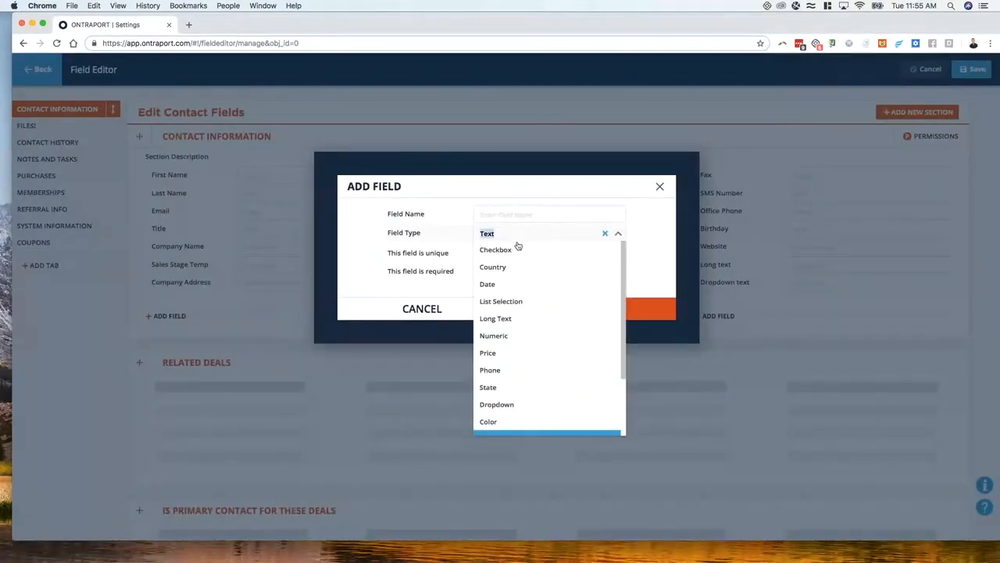
{"action": "scroll", "coordinate": [519, 250], "scroll_direction": "down", "scroll_amount": 3}
{"action": "left_click", "coordinate": [494, 428]}
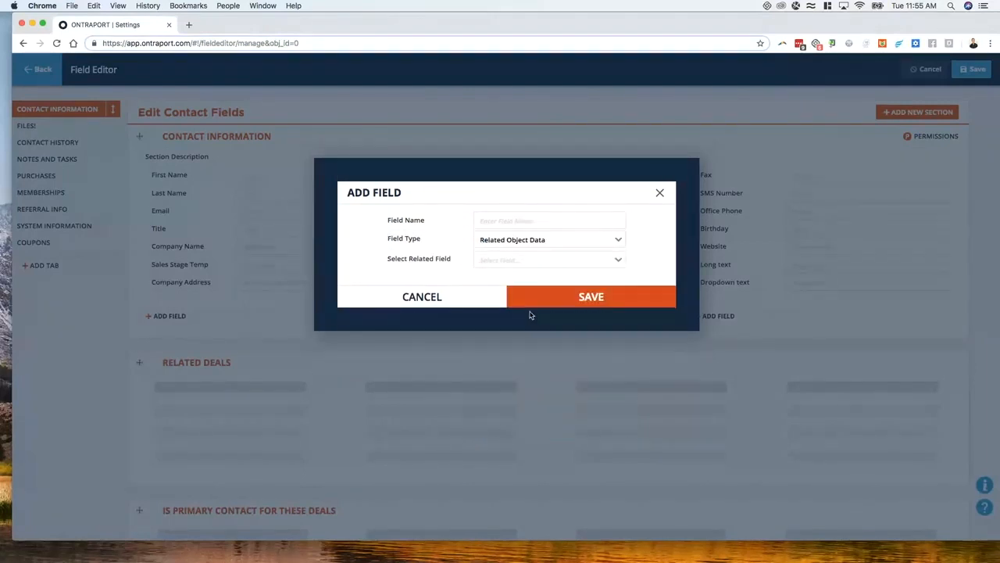
Link the new related data field to the Phone field of the contact's Company Name relationship.
{"action": "left_click", "coordinate": [510, 226]}
{"action": "left_click", "coordinate": [510, 263]}
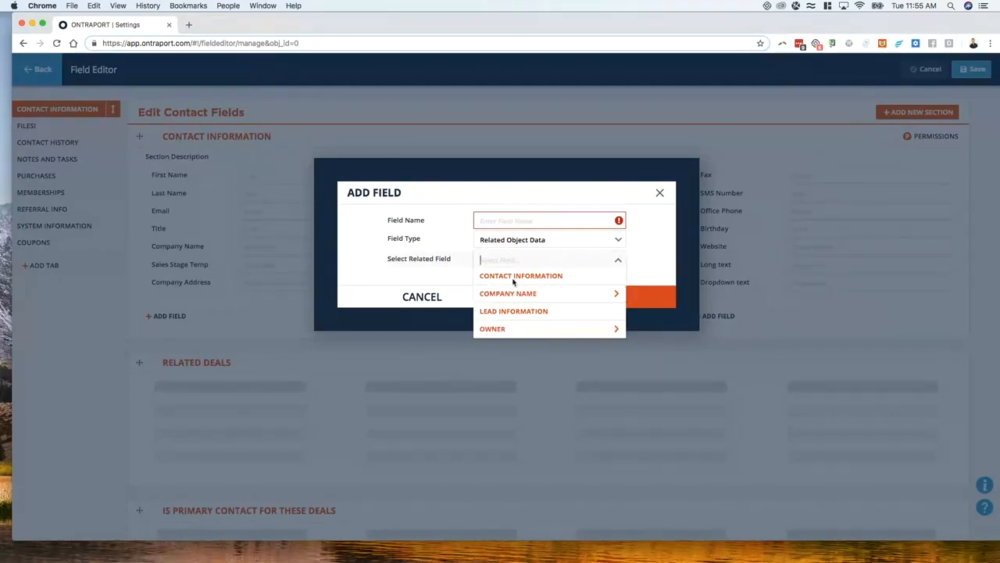
{"action": "left_click", "coordinate": [515, 296]}
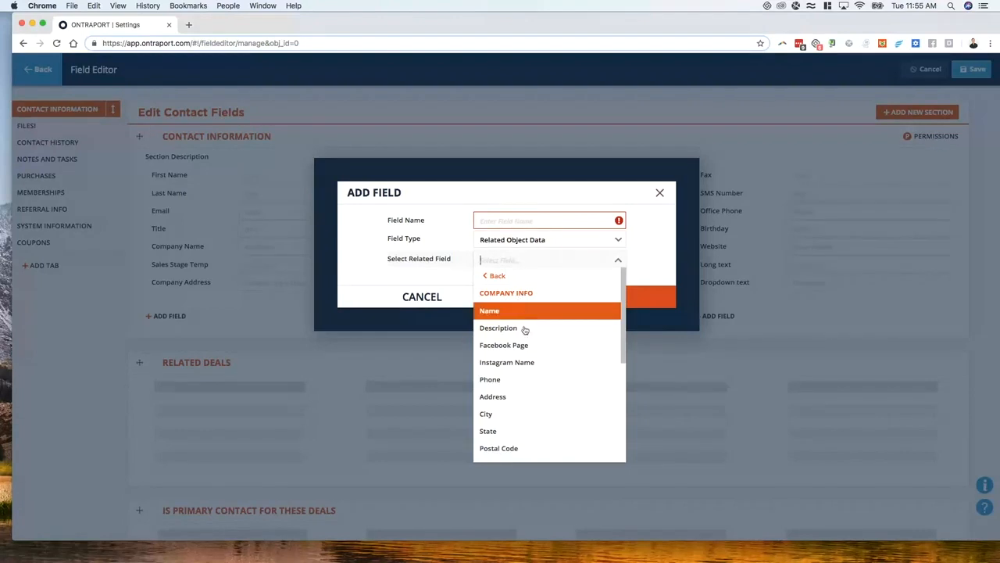
{"action": "scroll", "coordinate": [551, 399], "scroll_direction": "down", "scroll_amount": 2}
{"action": "scroll", "coordinate": [551, 400], "scroll_direction": "down", "scroll_amount": 4}
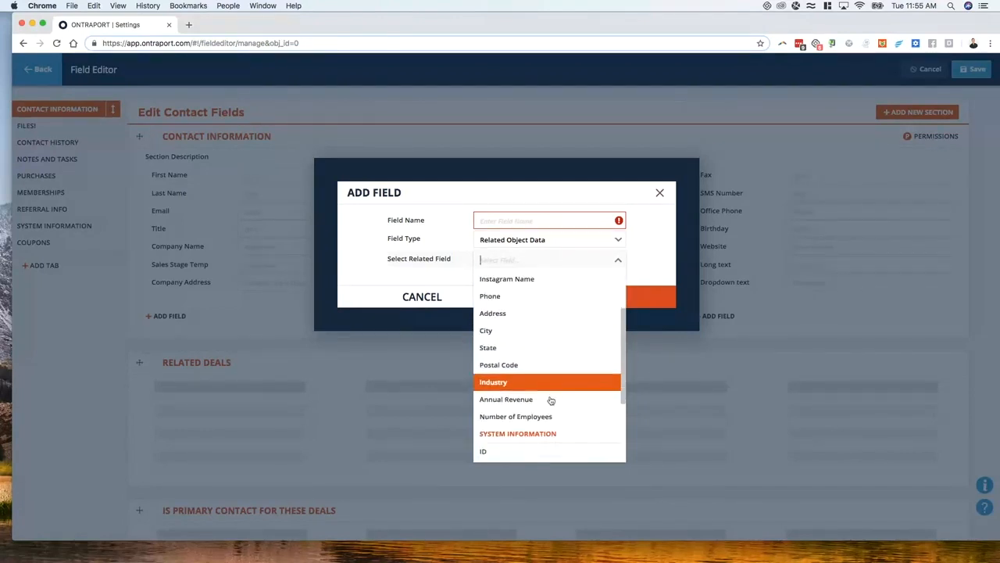
{"action": "scroll", "coordinate": [552, 402], "scroll_direction": "up", "scroll_amount": 6}
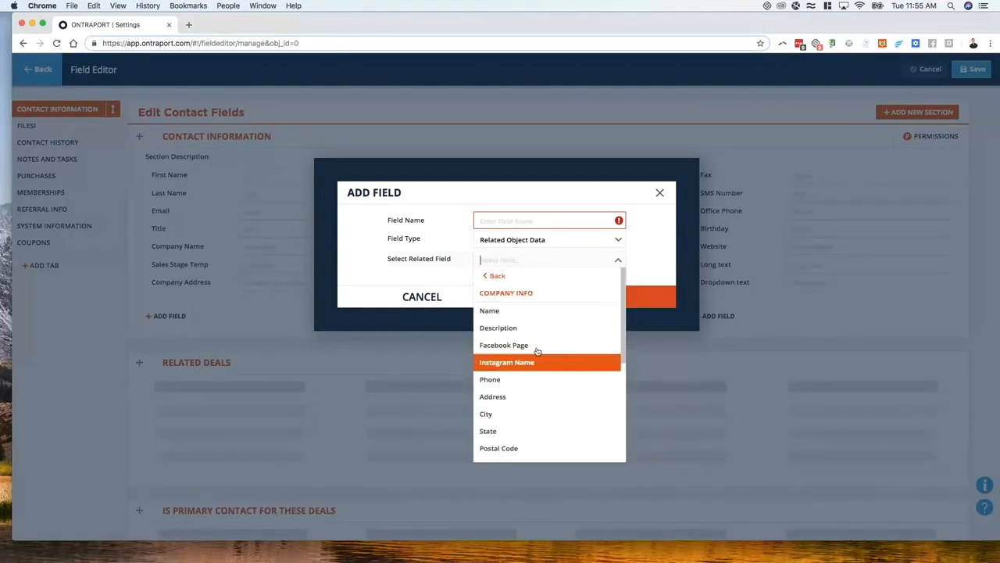
{"action": "left_click", "coordinate": [547, 379]}
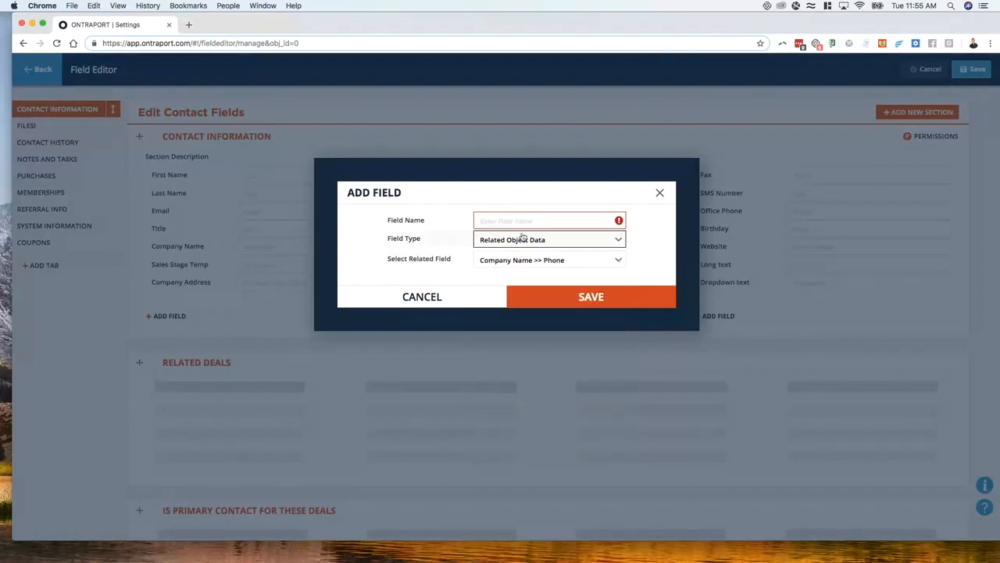
Name the new field Company Phone and save it to the Contact Information section.
{"action": "left_click", "coordinate": [525, 221]}
{"action": "type", "text": "Company Pho"}
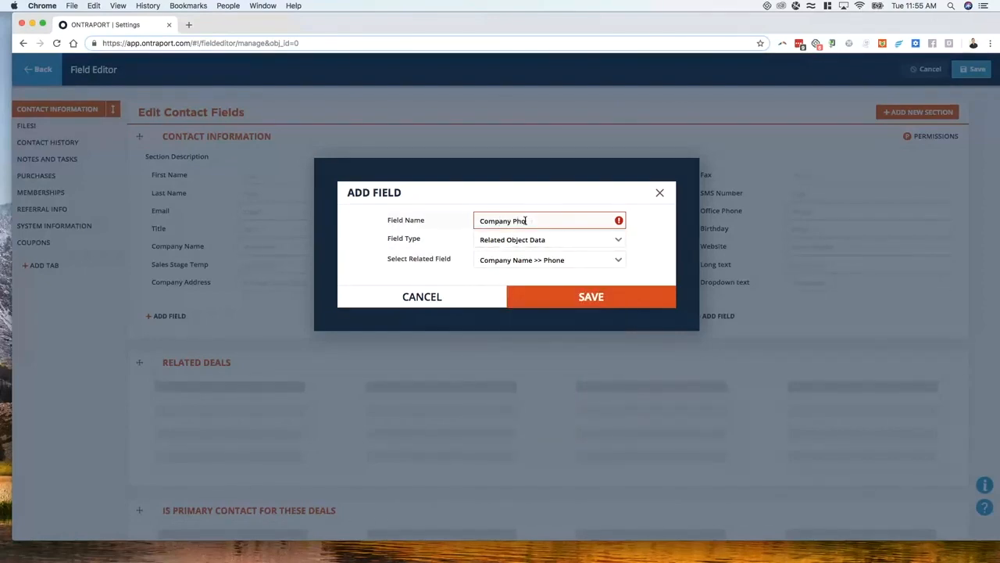
{"action": "type", "text": "ne"}
{"action": "left_click", "coordinate": [570, 296]}
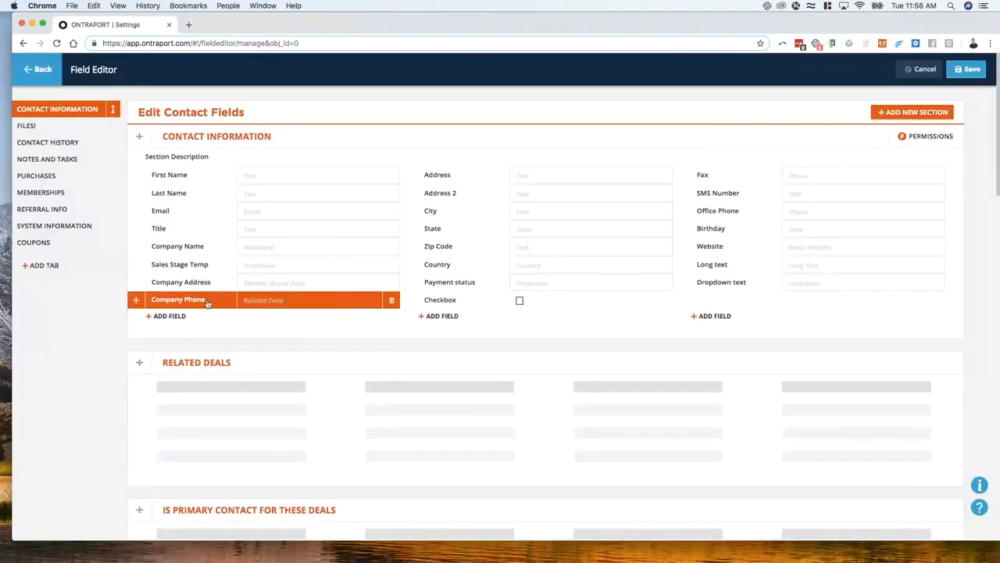
Save the contact field changes and leave the Field Editor.
{"action": "left_click", "coordinate": [968, 70]}
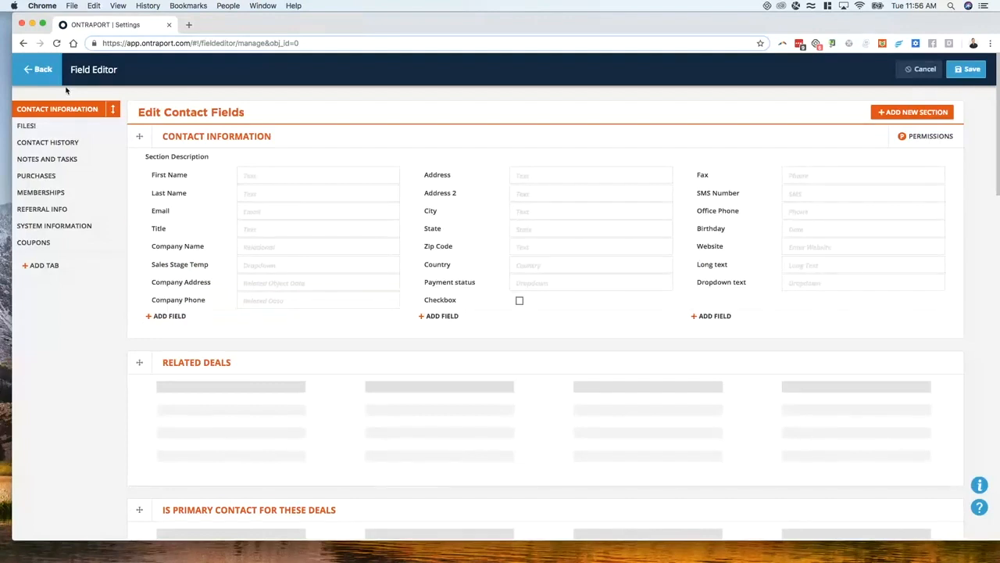
{"action": "left_click", "coordinate": [963, 75]}
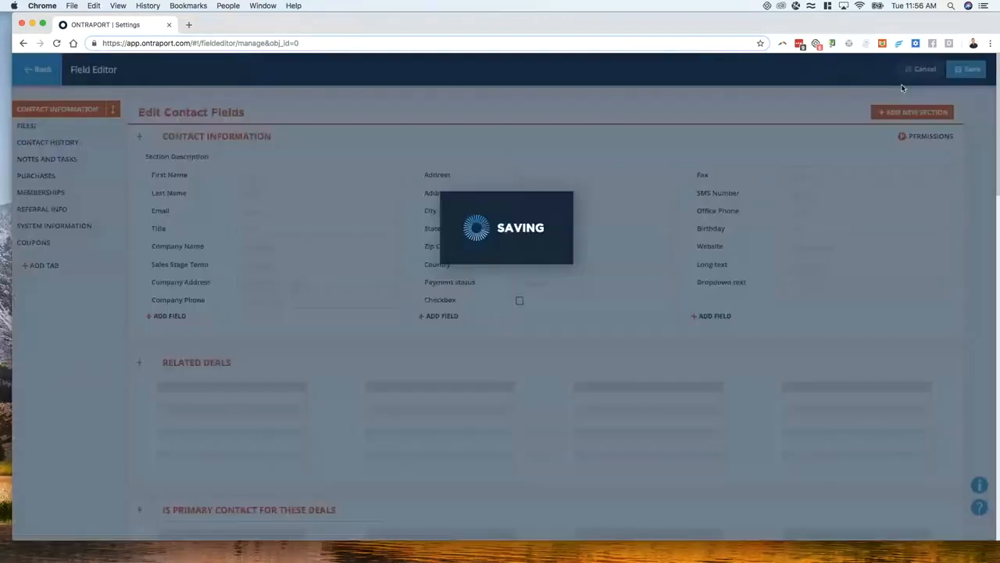
{"action": "left_click", "coordinate": [46, 83]}
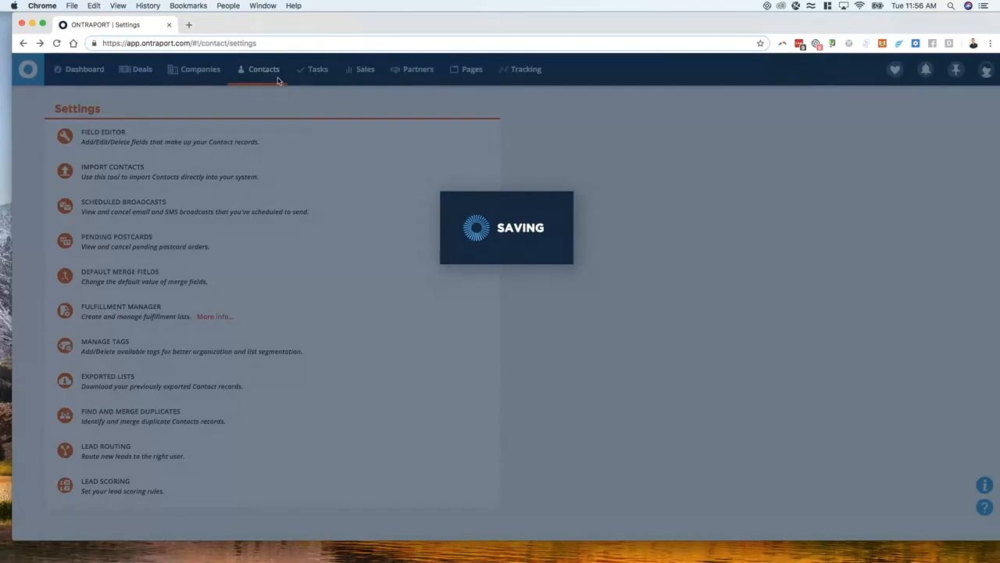
{"action": "left_click", "coordinate": [232, 43]}
{"action": "left_click", "coordinate": [341, 42]}
{"action": "key", "text": "alt+shift+Left"}
{"action": "type", "text": "list"}
{"action": "key", "text": "Down"}
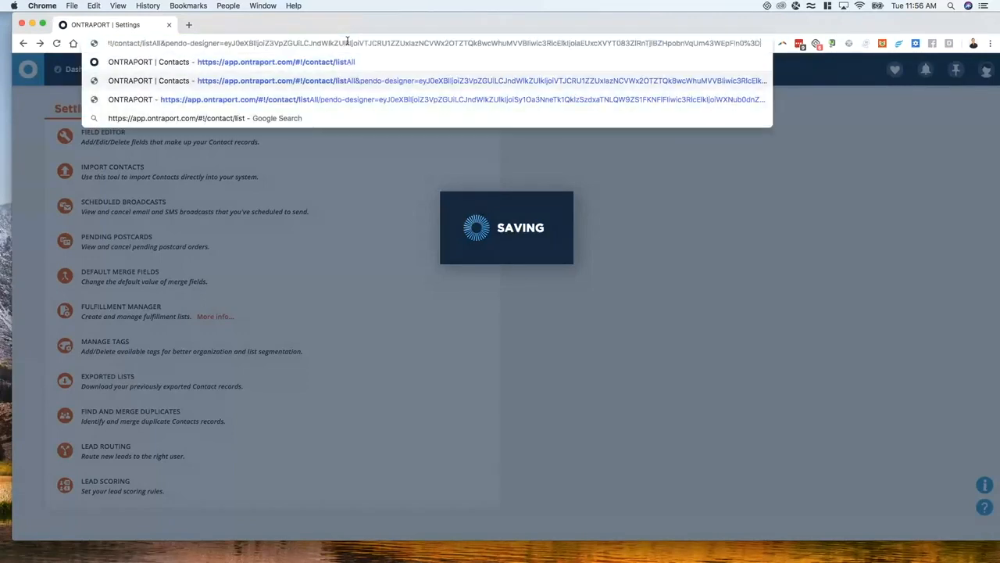
{"action": "key", "text": "Return"}
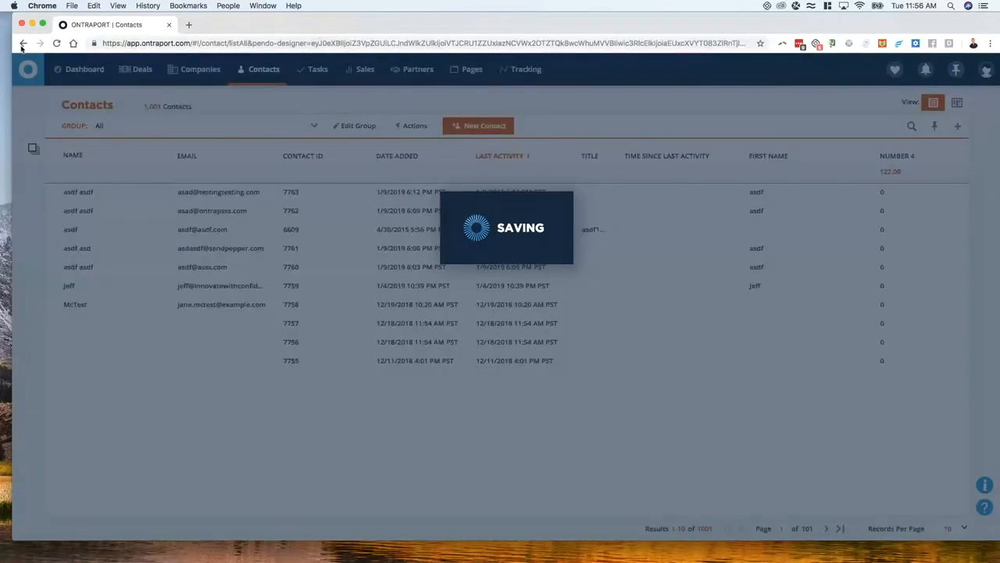
{"action": "left_click", "coordinate": [23, 43]}
Load the contacts list by changing the end of the page address to listAll, and reload the page.
{"action": "left_click_drag", "start_coordinate": [233, 43], "coordinate": [280, 45]}
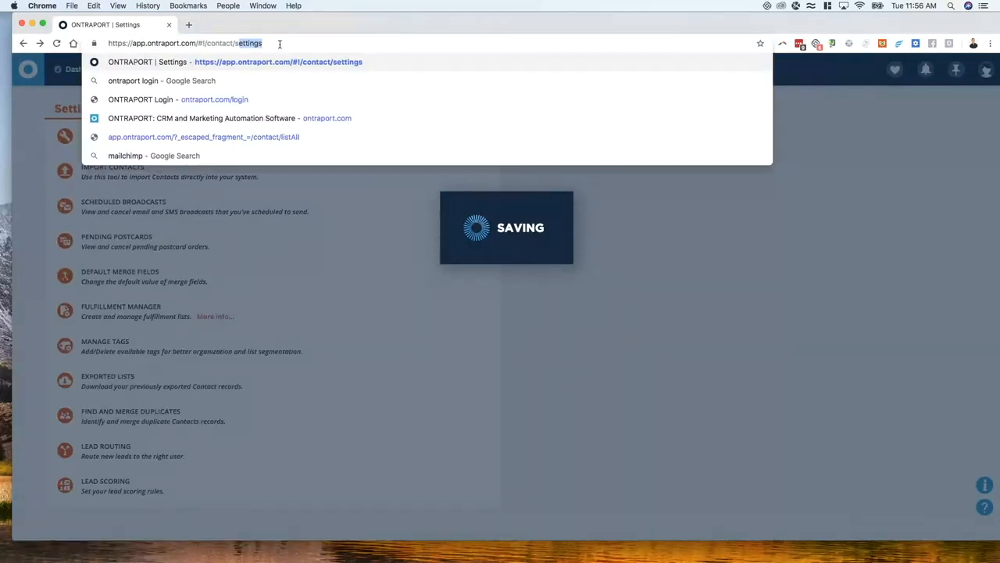
{"action": "key", "text": "BackSpace"}
{"action": "key", "text": "BackSpace"}
{"action": "type", "text": "listAll"}
{"action": "key", "text": "Down"}
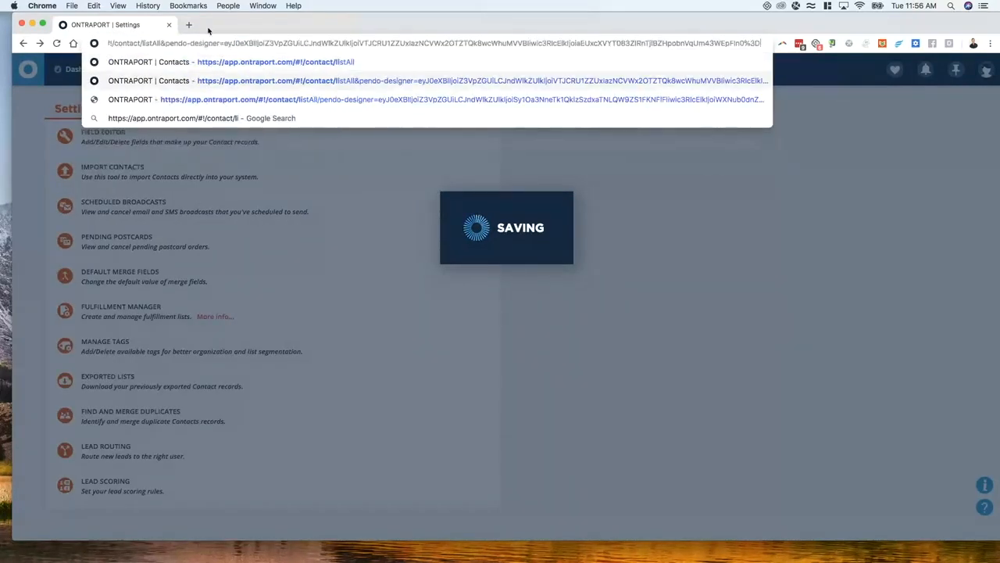
{"action": "key", "text": "Return"}
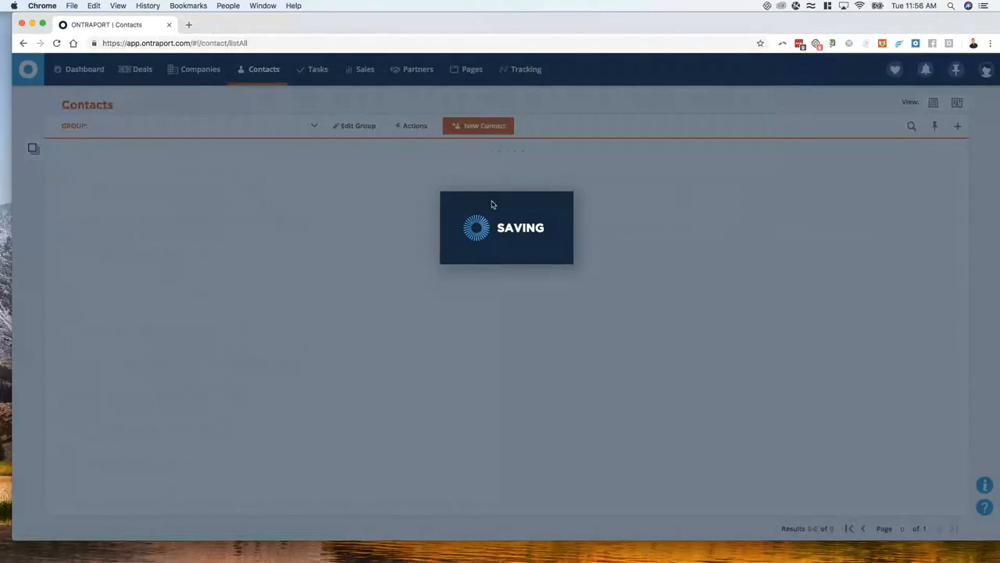
{"action": "left_click", "coordinate": [58, 43]}
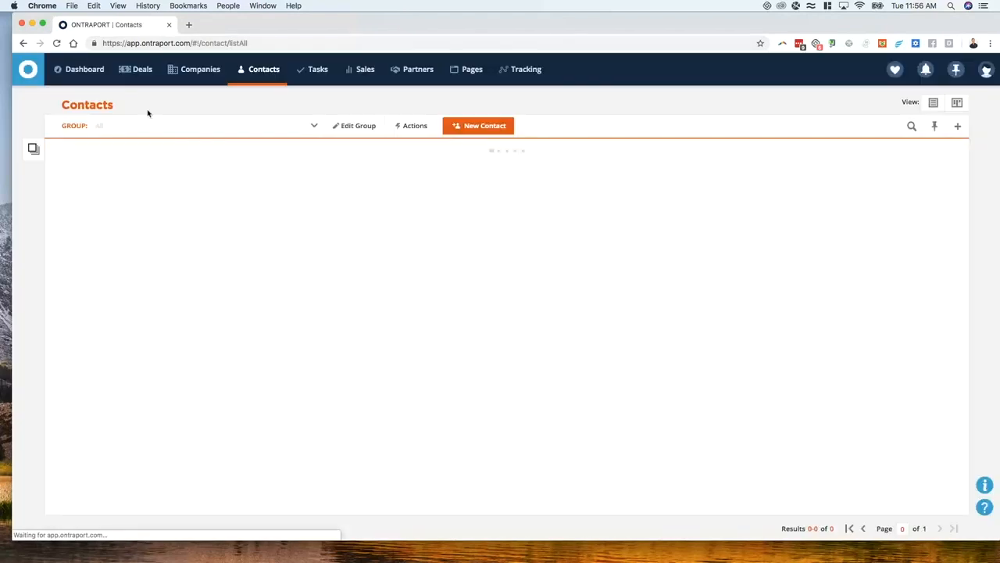
Open the first contact in the list and change its company to Alli's World, accepting the relationship change.
{"action": "left_click", "coordinate": [284, 189]}
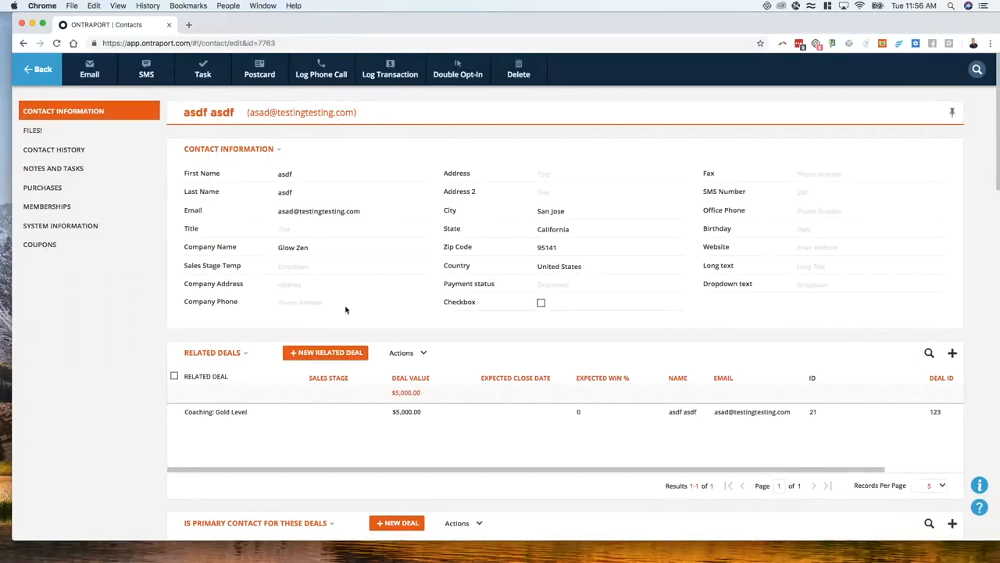
{"action": "left_click", "coordinate": [318, 248]}
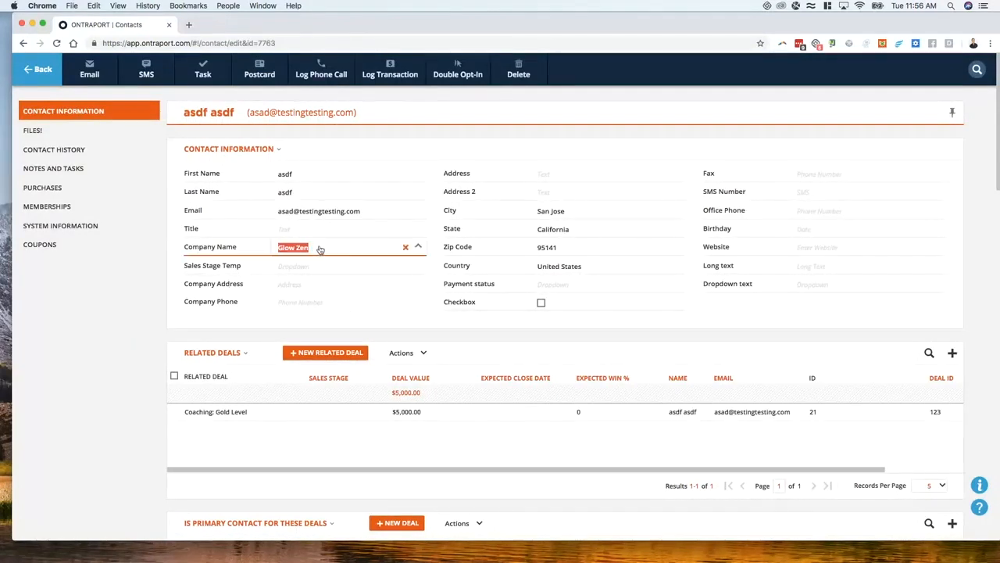
{"action": "left_click", "coordinate": [419, 248]}
{"action": "left_click", "coordinate": [423, 249]}
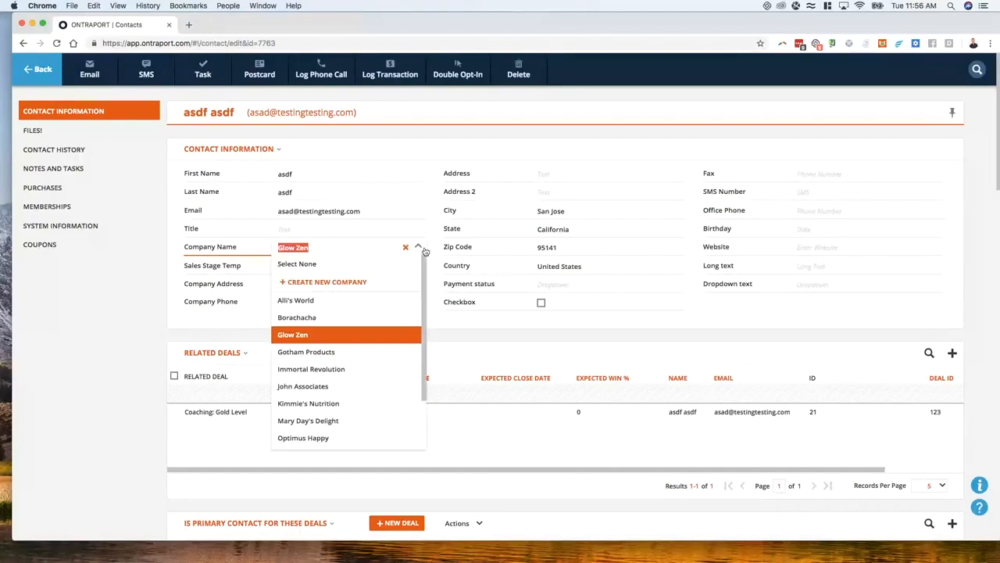
{"action": "left_click", "coordinate": [390, 300]}
{"action": "left_click", "coordinate": [547, 264]}
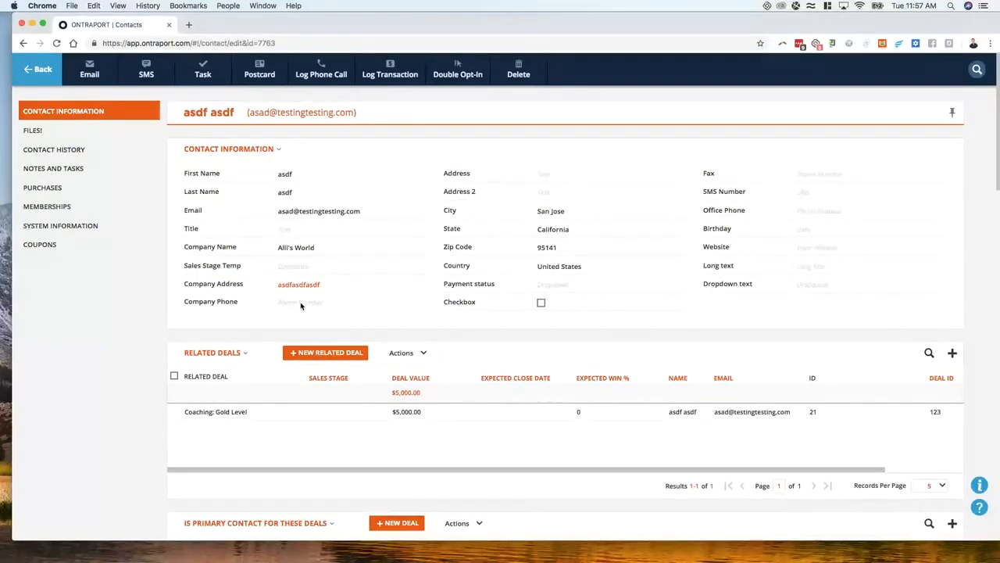
Review the contact's company fields and deal sections, and return to the contacts list.
{"action": "scroll", "coordinate": [171, 370], "scroll_direction": "down", "scroll_amount": 3}
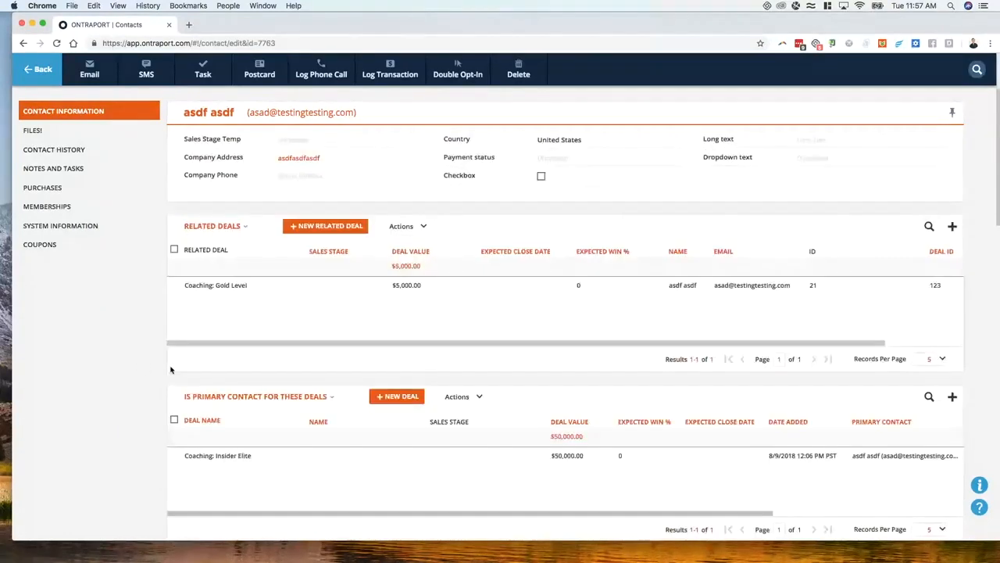
{"action": "scroll", "coordinate": [171, 369], "scroll_direction": "up", "scroll_amount": 1}
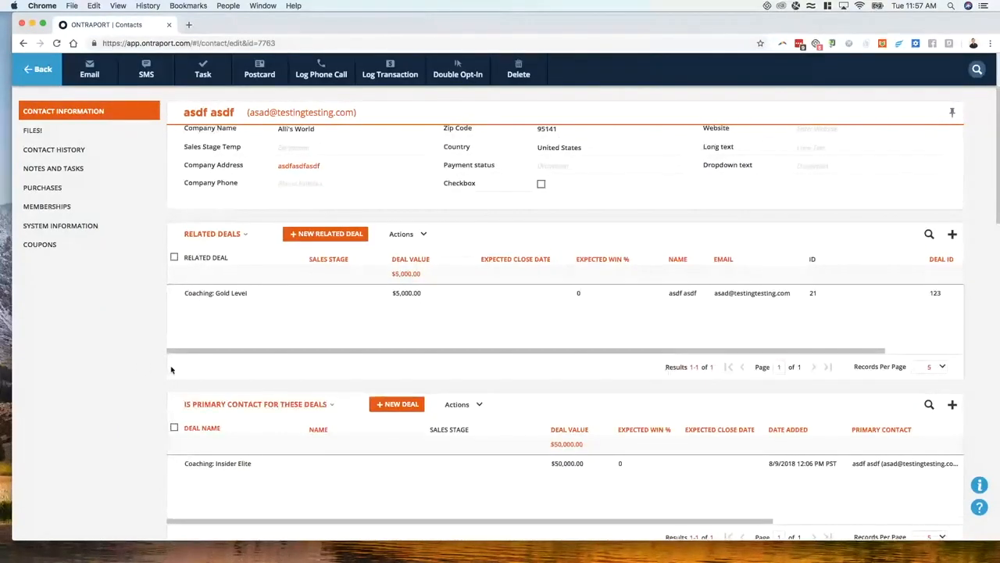
{"action": "scroll", "coordinate": [156, 367], "scroll_direction": "up", "scroll_amount": 3}
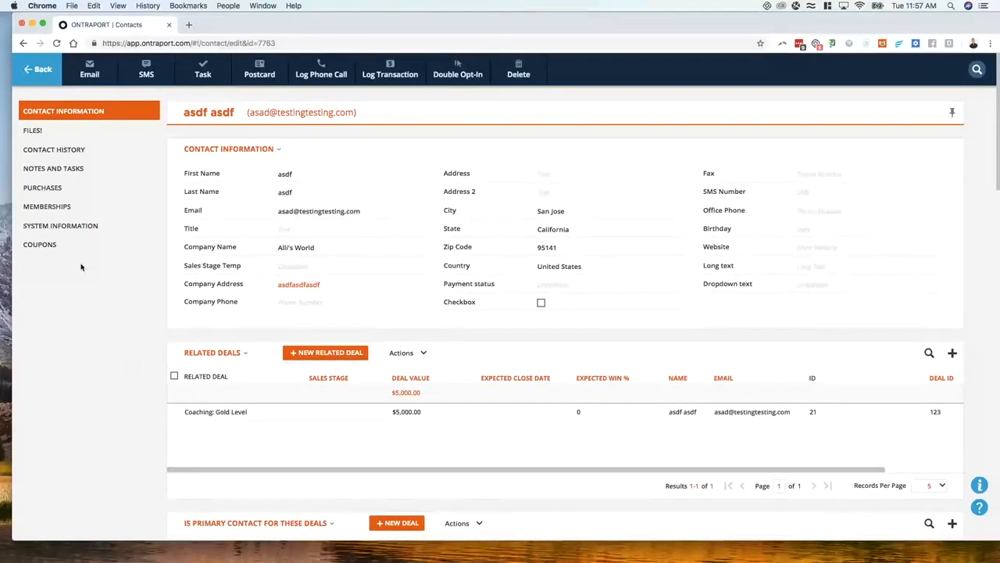
{"action": "left_click", "coordinate": [40, 78]}
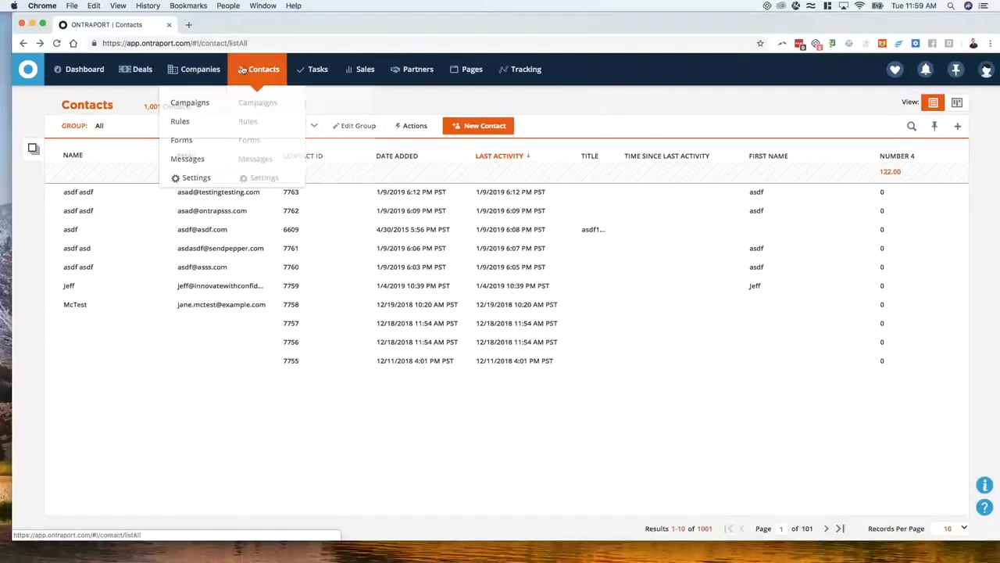
Reopen the first contact in the list, look through its record, and go back to the list.
{"action": "mouse_move", "coordinate": [257, 74]}
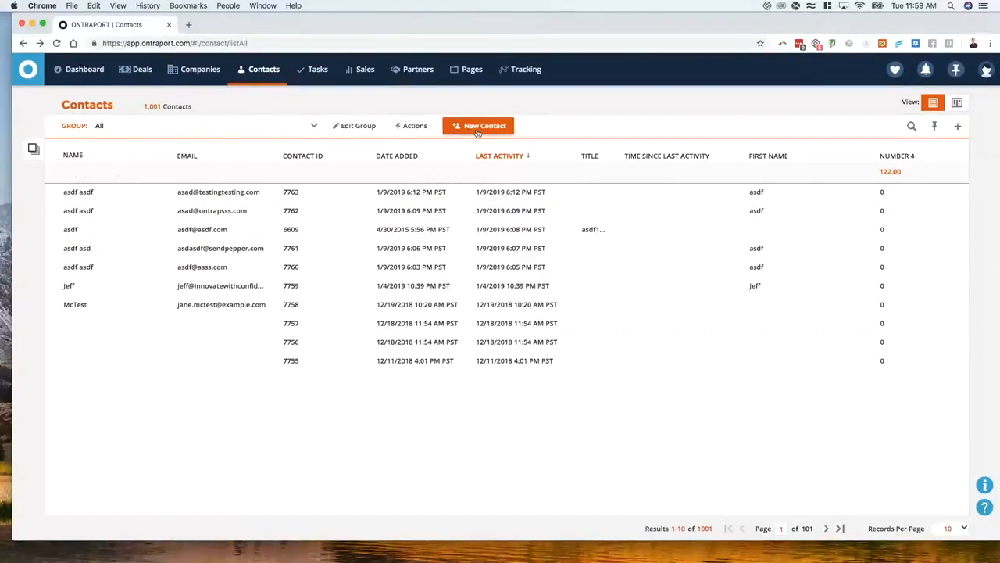
{"action": "left_click", "coordinate": [88, 193]}
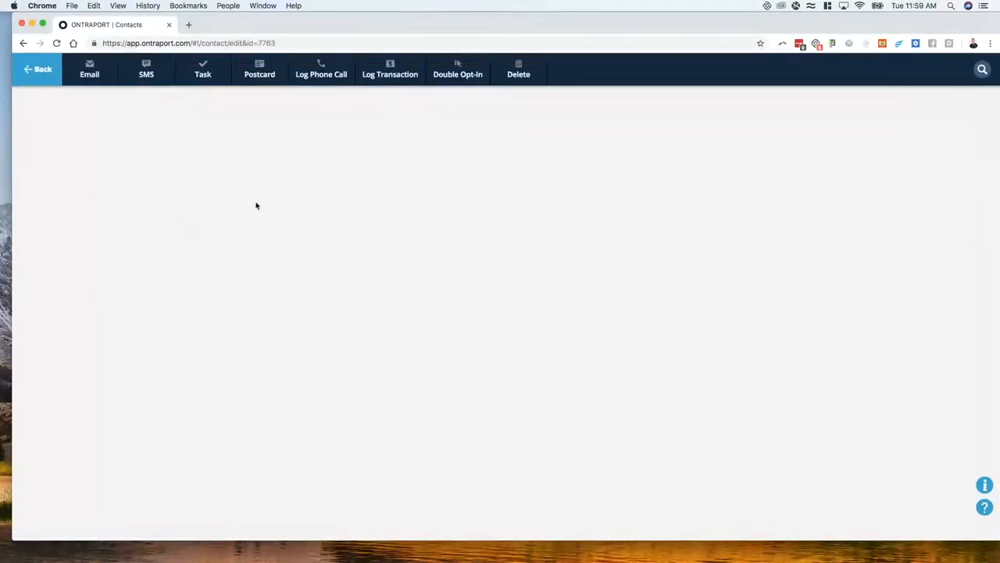
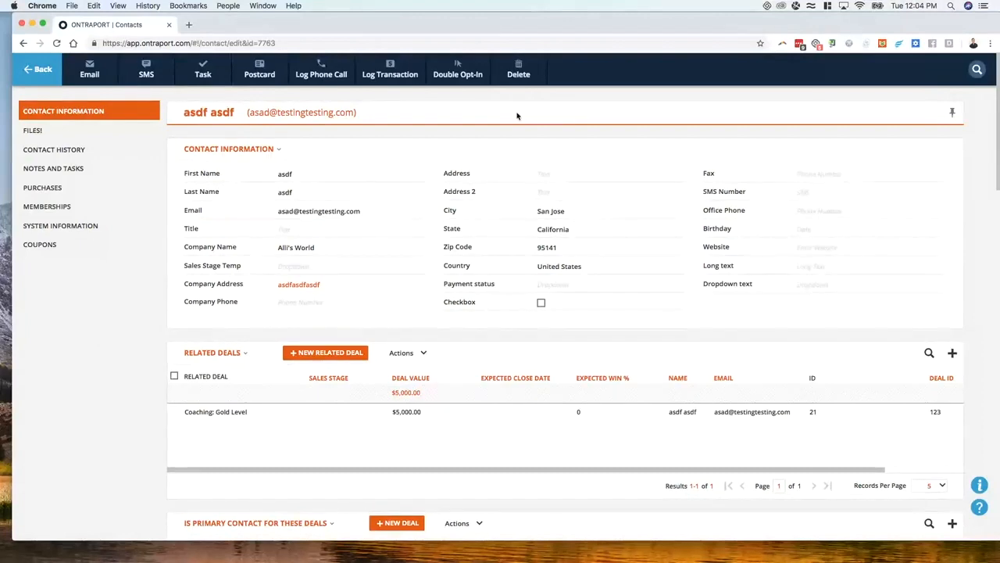
{"action": "scroll", "coordinate": [227, 307], "scroll_direction": "down", "scroll_amount": 10}
{"action": "left_click", "coordinate": [40, 70]}
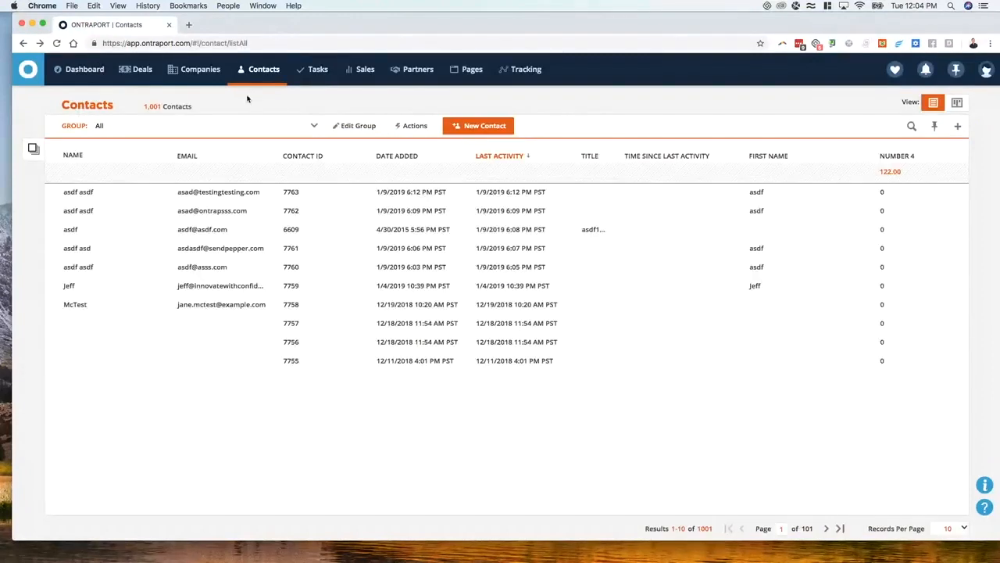
{"action": "mouse_move", "coordinate": [269, 74]}
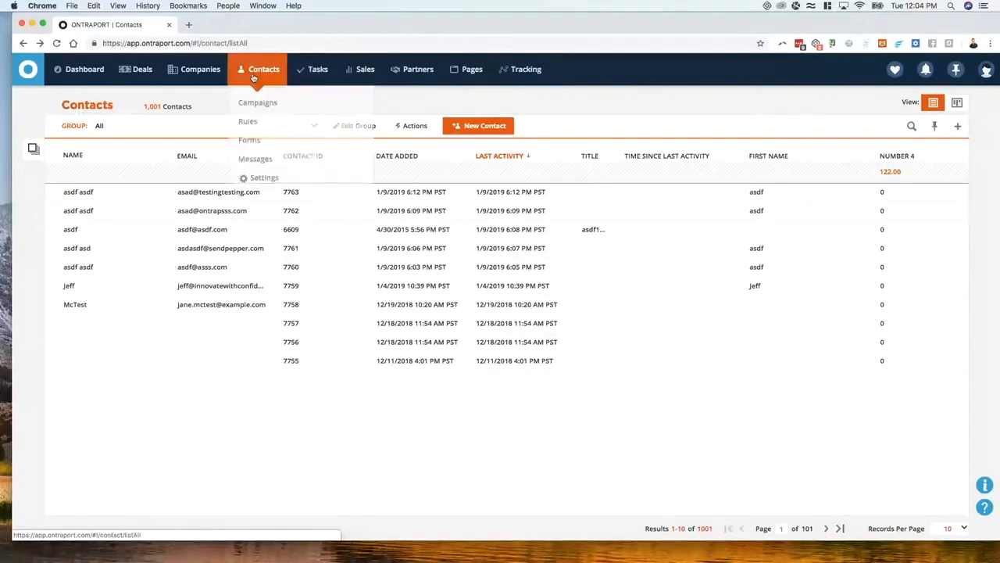
{"action": "mouse_move", "coordinate": [162, 71]}
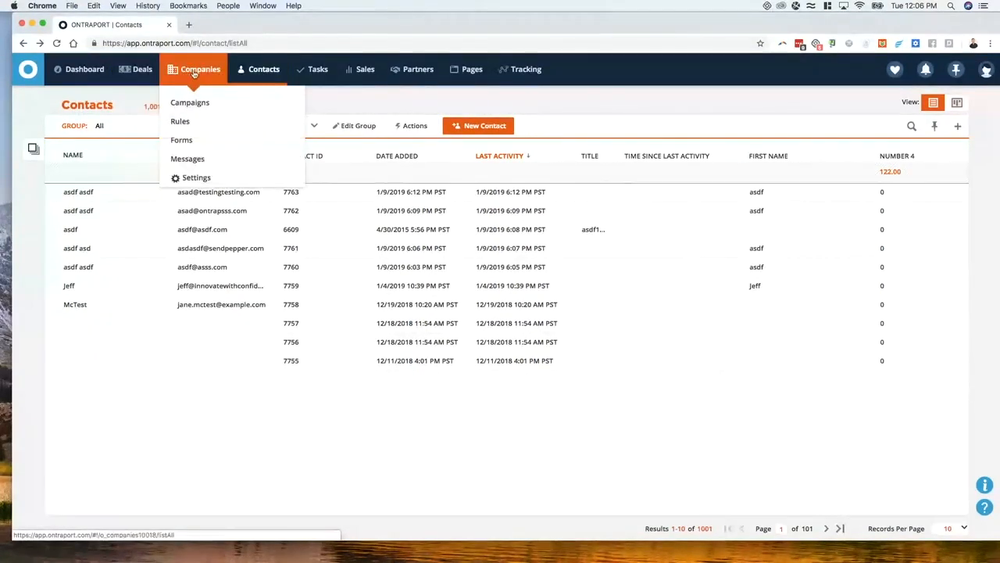
{"action": "mouse_move", "coordinate": [193, 72]}
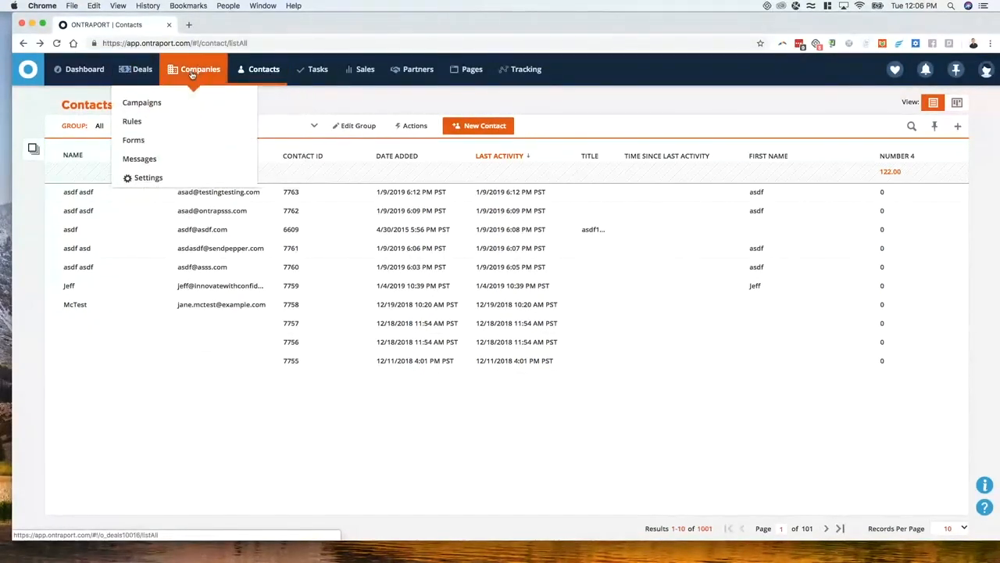
{"action": "mouse_move", "coordinate": [268, 73]}
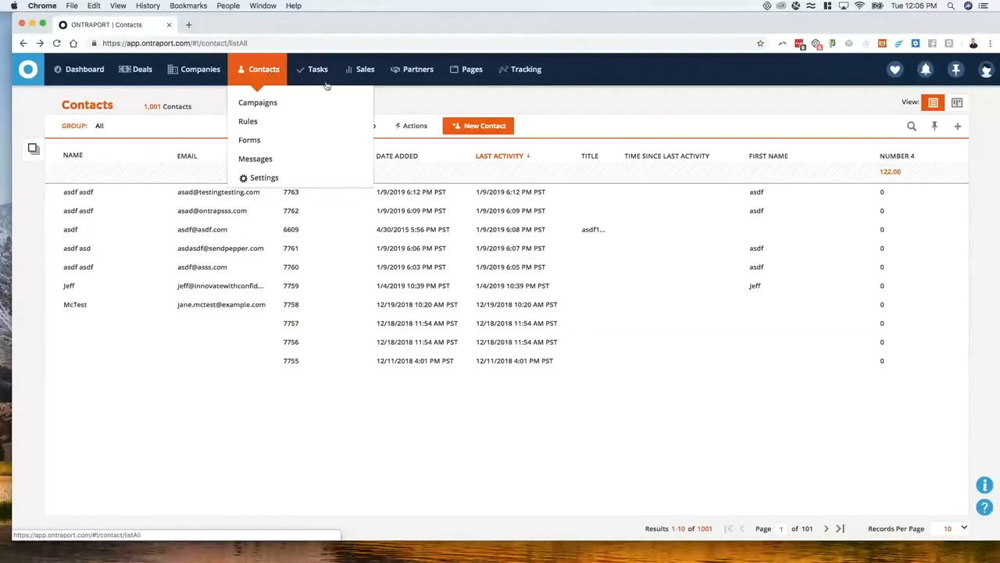
Look over the Advanced Features settings in the account administration, and return to the Data settings.
{"action": "mouse_move", "coordinate": [975, 76]}
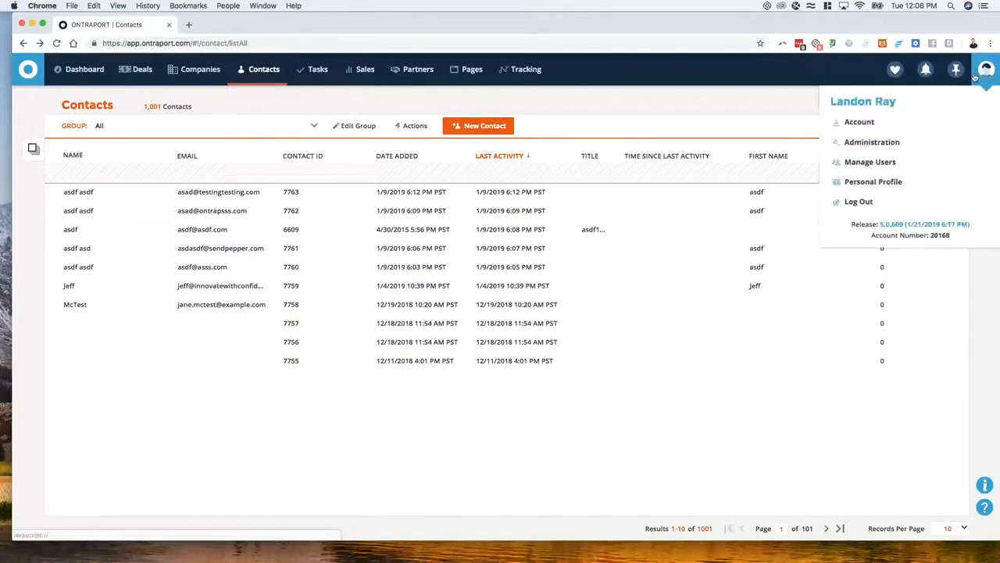
{"action": "left_click", "coordinate": [949, 141]}
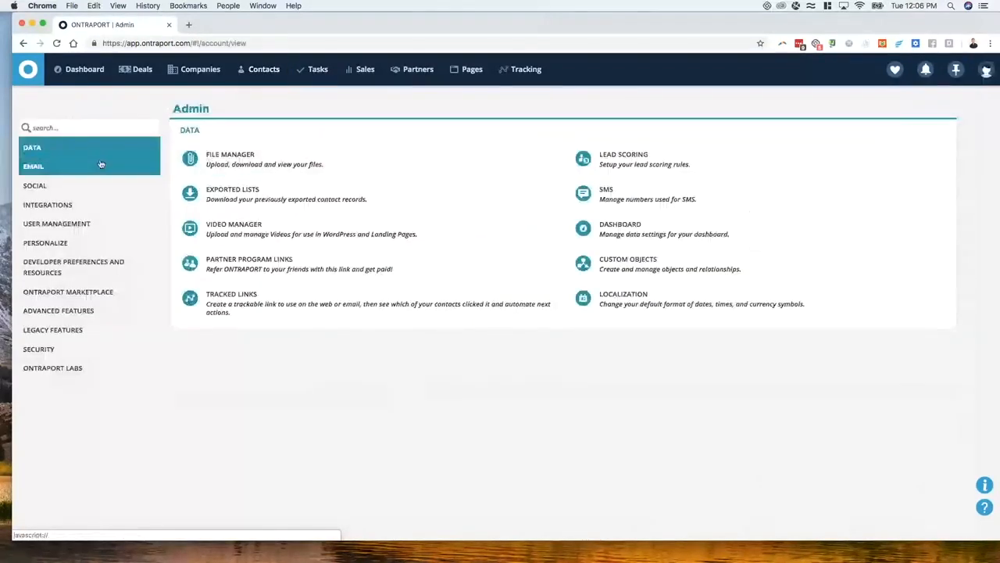
{"action": "left_click", "coordinate": [86, 310]}
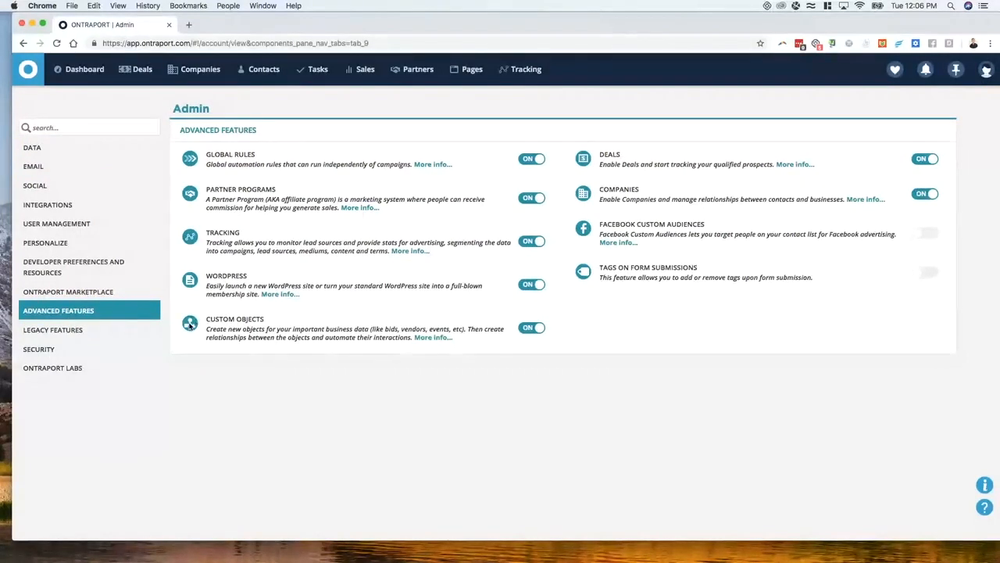
{"action": "left_click", "coordinate": [36, 147]}
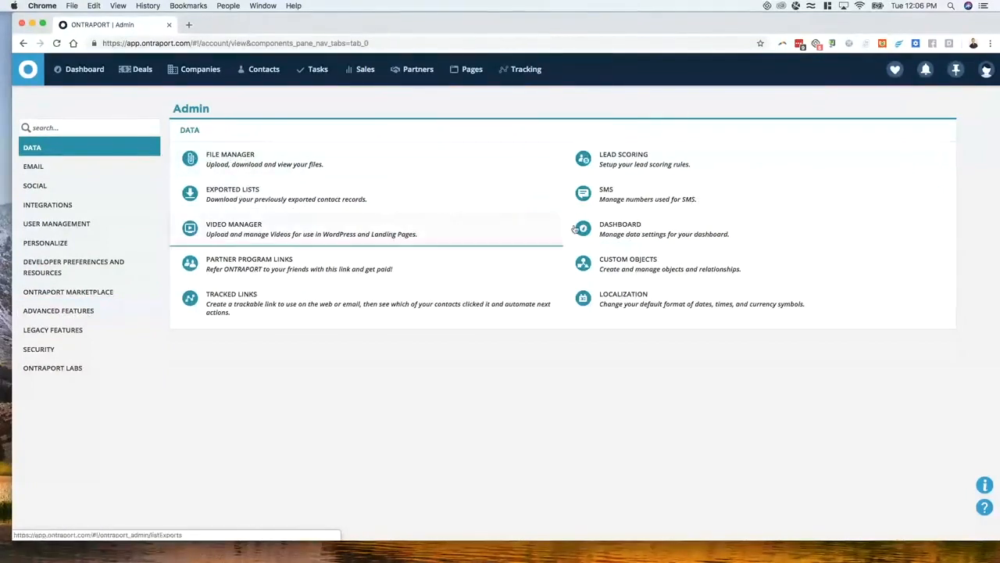
View the naming settings of the Contacts object under Custom Objects, and leave them without saving.
{"action": "left_click", "coordinate": [633, 266]}
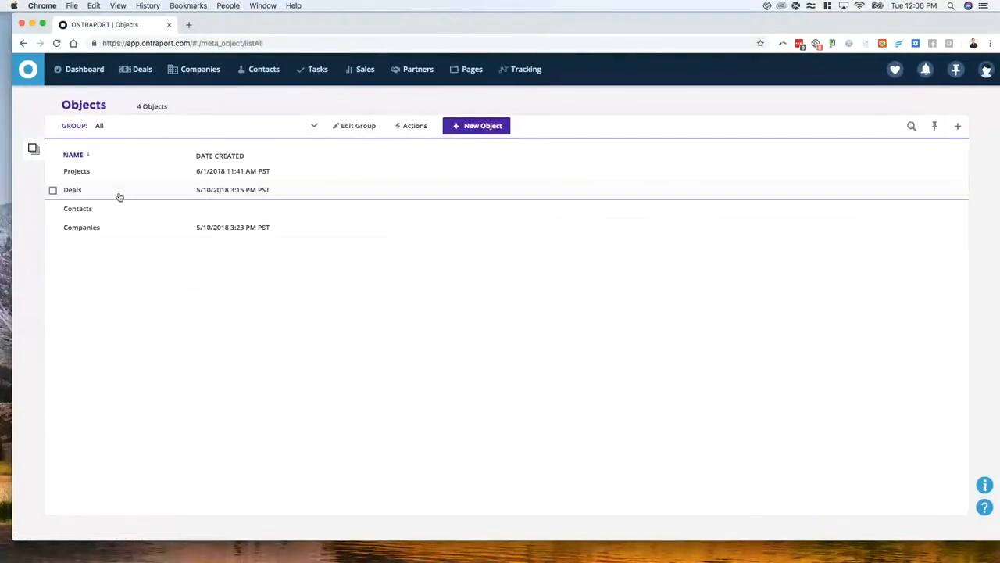
{"action": "left_click", "coordinate": [76, 209]}
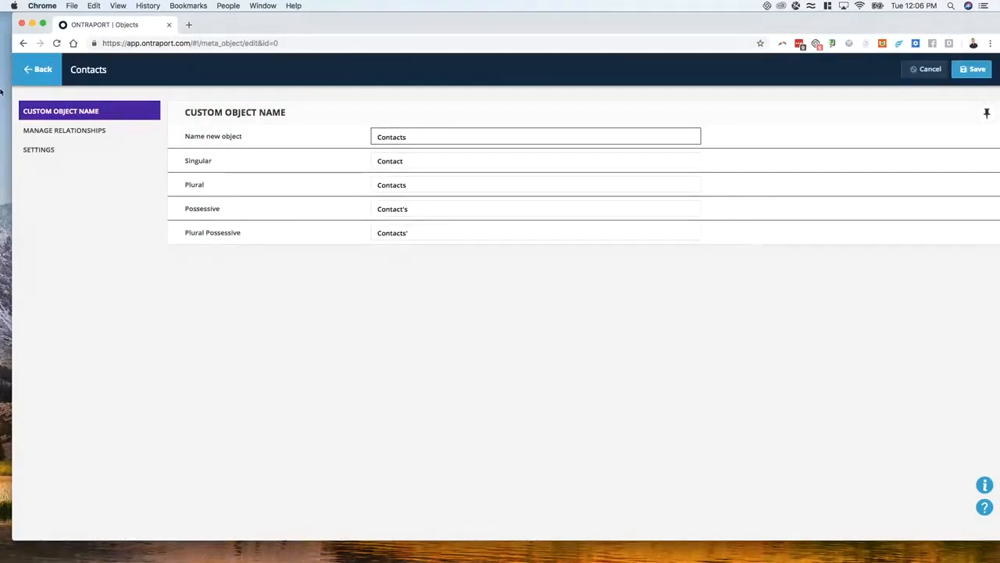
{"action": "left_click", "coordinate": [37, 69]}
{"action": "left_click", "coordinate": [581, 297]}
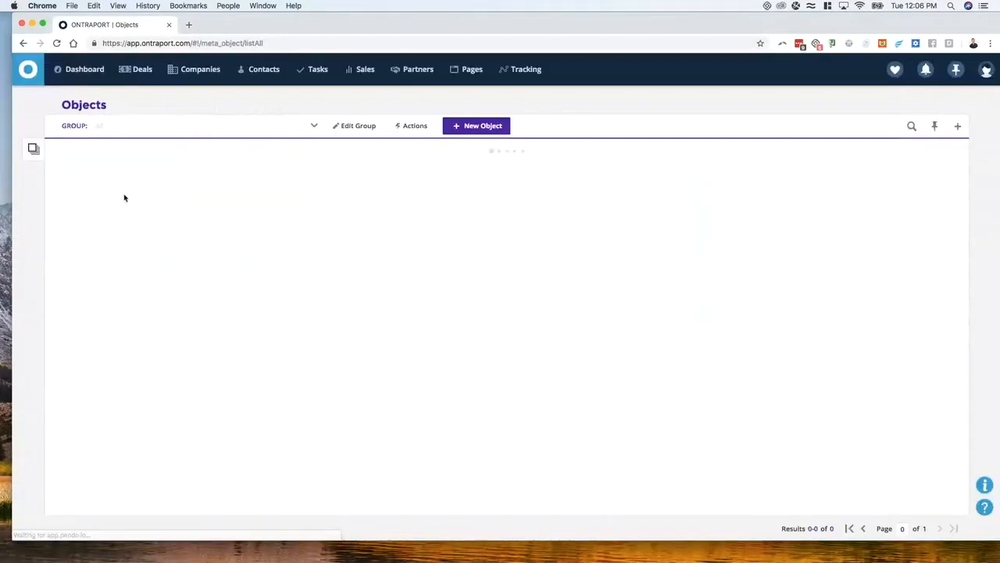
Under Custom Objects in the administration, rename the Contacts object to Owners with the singular form Owner, and save it.
{"action": "mouse_move", "coordinate": [975, 95]}
{"action": "left_click", "coordinate": [872, 142]}
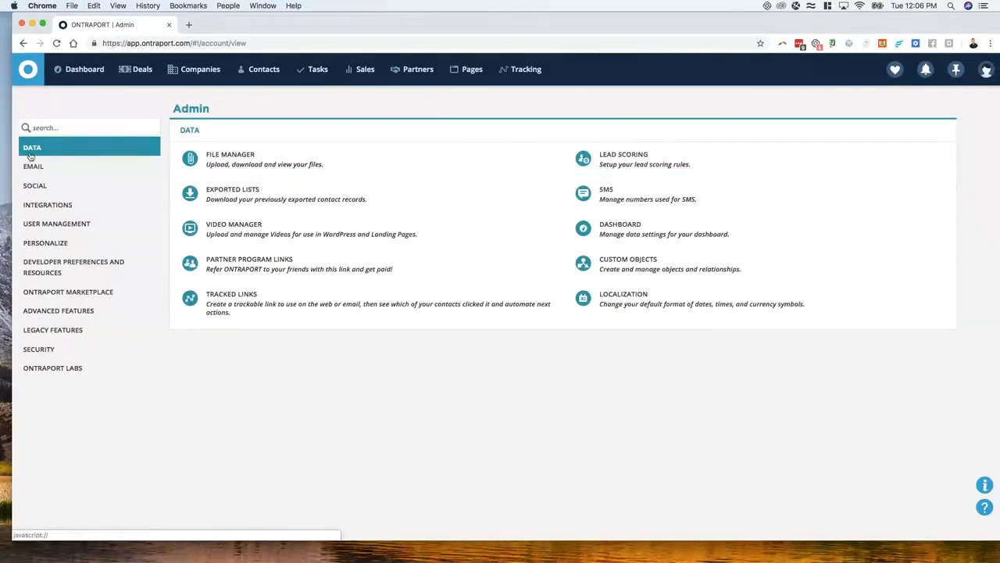
{"action": "left_click", "coordinate": [648, 266]}
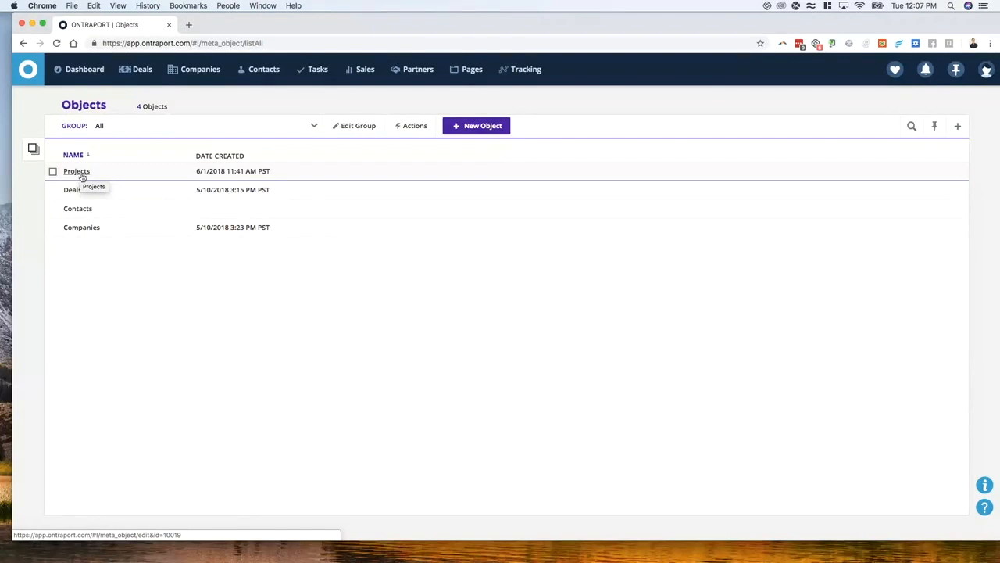
{"action": "left_click", "coordinate": [78, 208]}
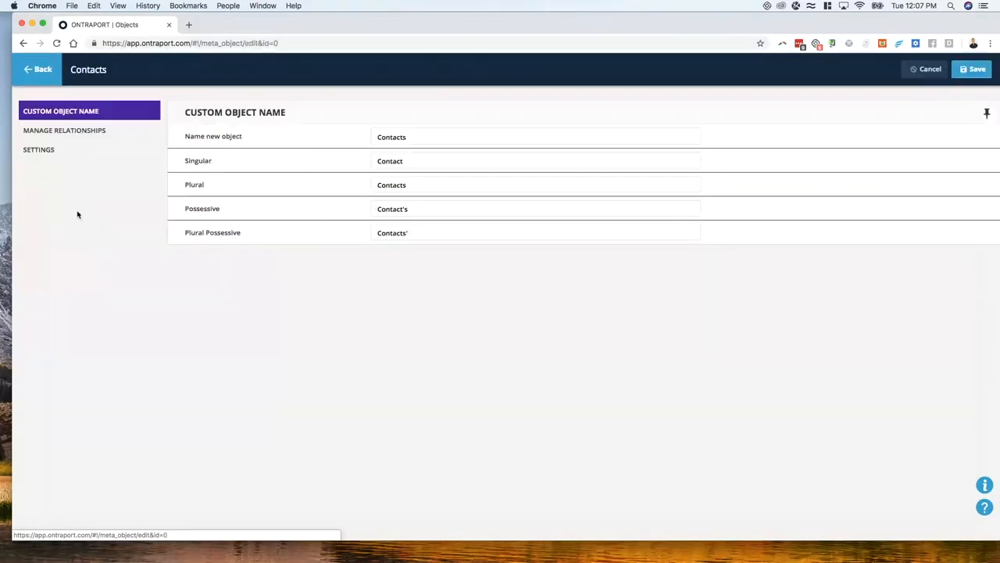
{"action": "double_click", "coordinate": [437, 137]}
{"action": "type", "text": "Owners"}
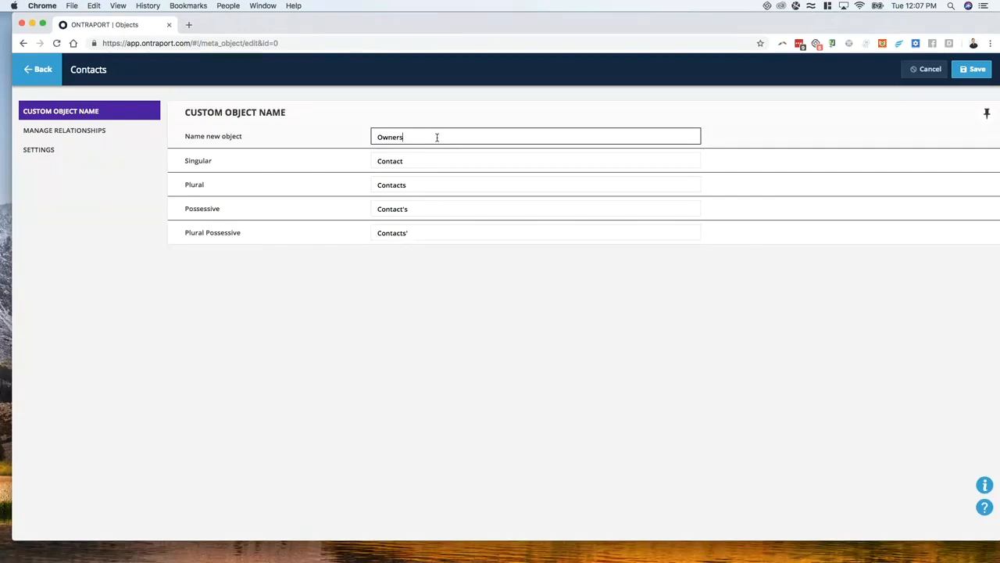
{"action": "key", "text": "Tab"}
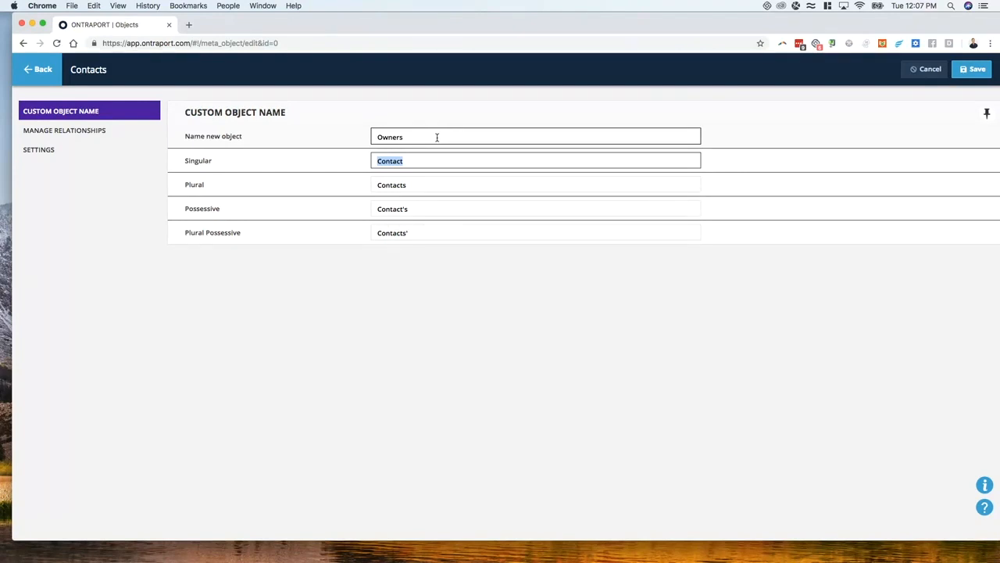
{"action": "type", "text": "Ow"}
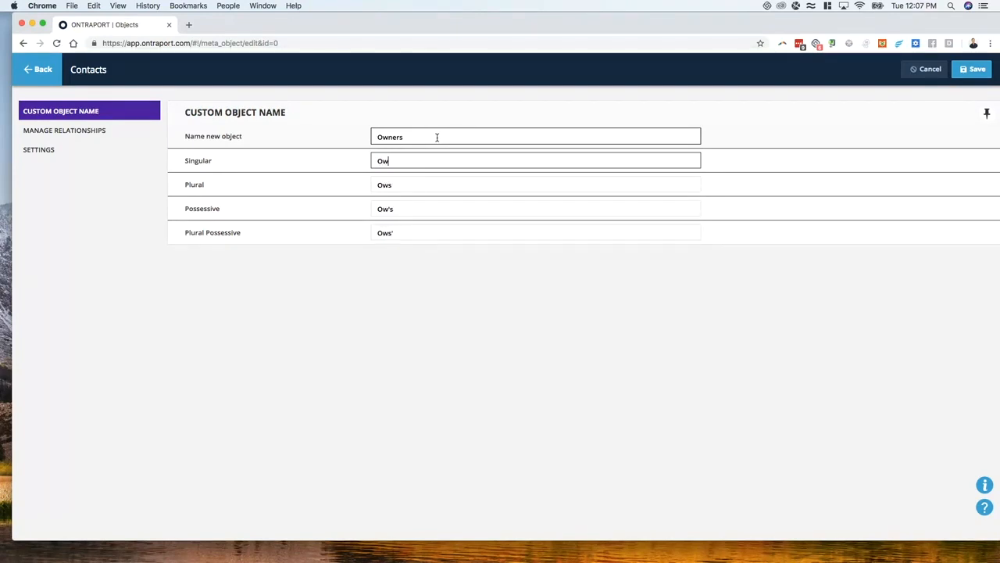
{"action": "type", "text": "ner"}
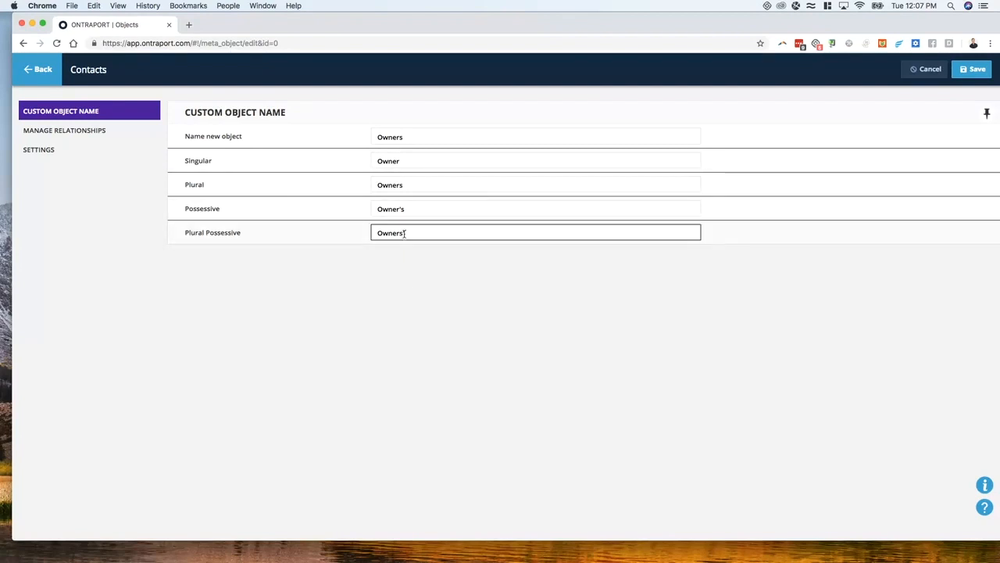
{"action": "left_click", "coordinate": [978, 71]}
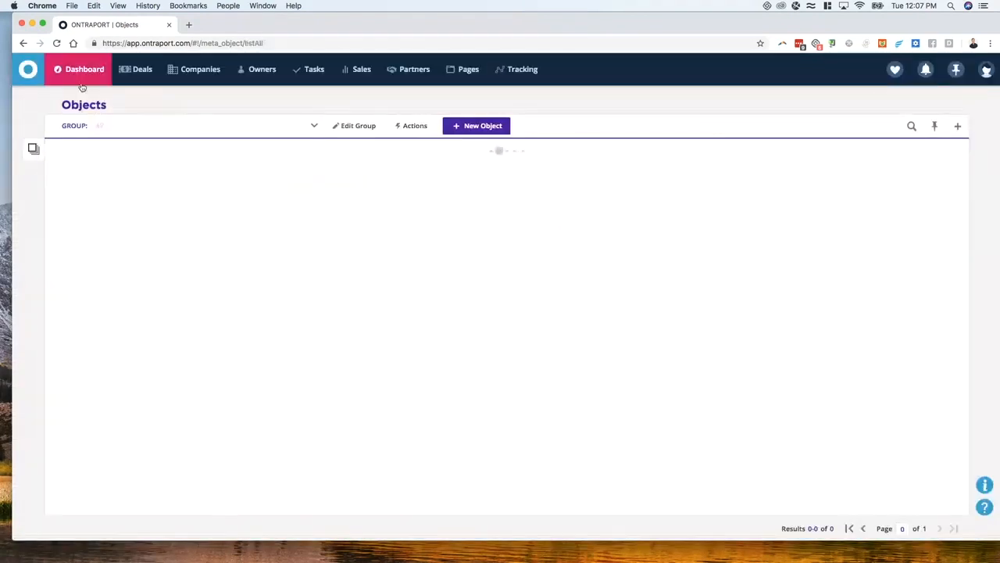
Start a new custom object from the administration, name it Pets with the singular form Pet, and continue to its fields.
{"action": "mouse_move", "coordinate": [255, 75]}
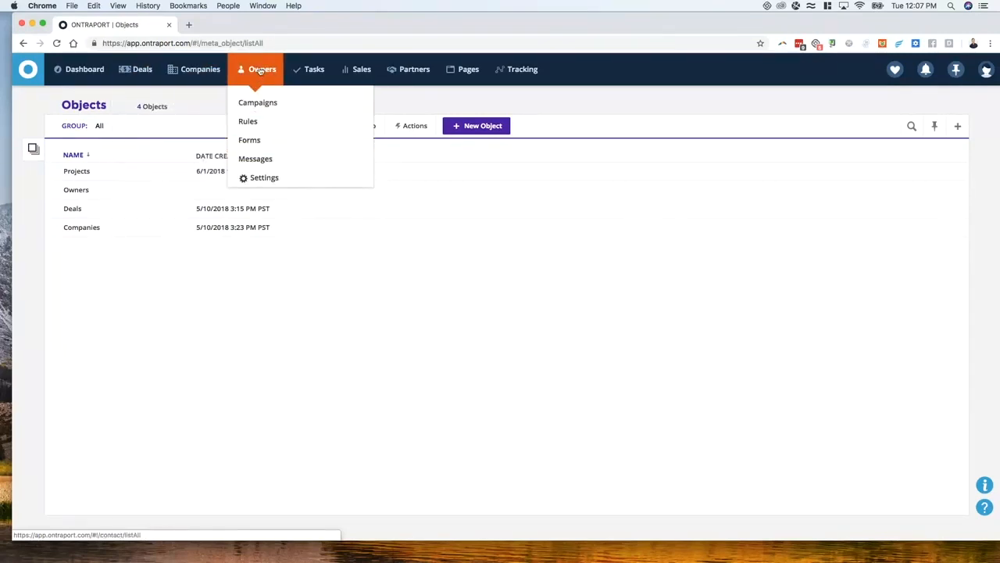
{"action": "mouse_move", "coordinate": [986, 72]}
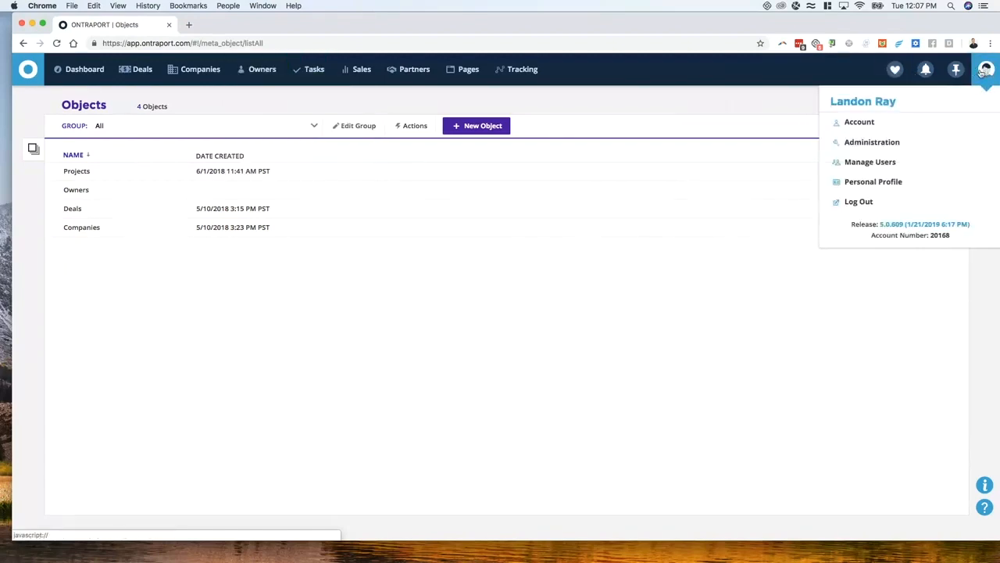
{"action": "left_click", "coordinate": [947, 153]}
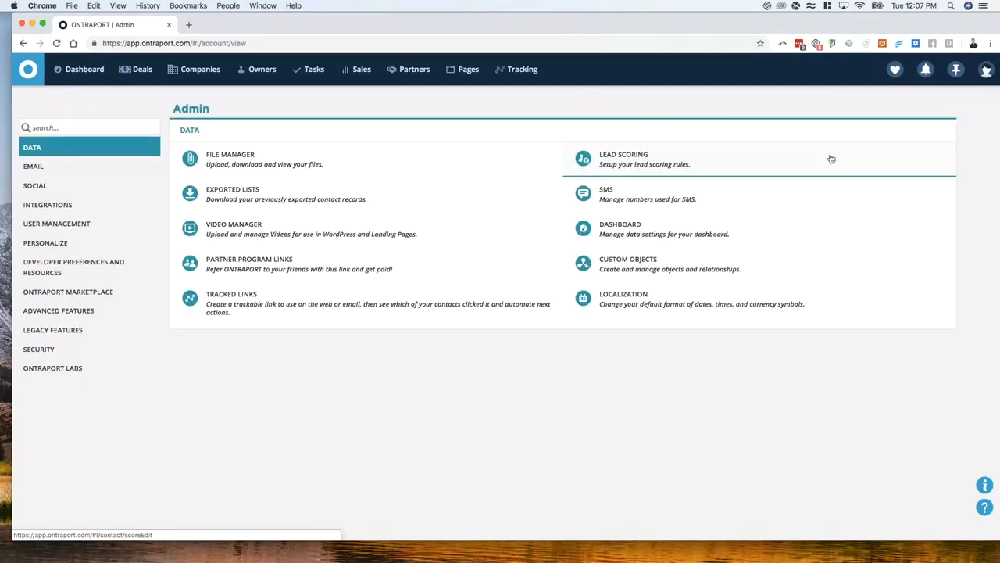
{"action": "left_click", "coordinate": [614, 263]}
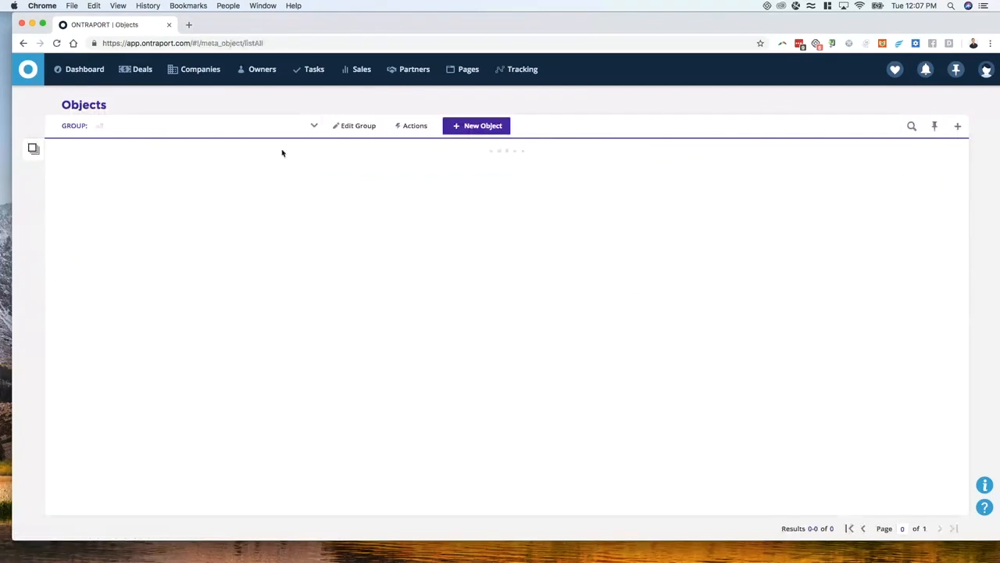
{"action": "left_click", "coordinate": [482, 126]}
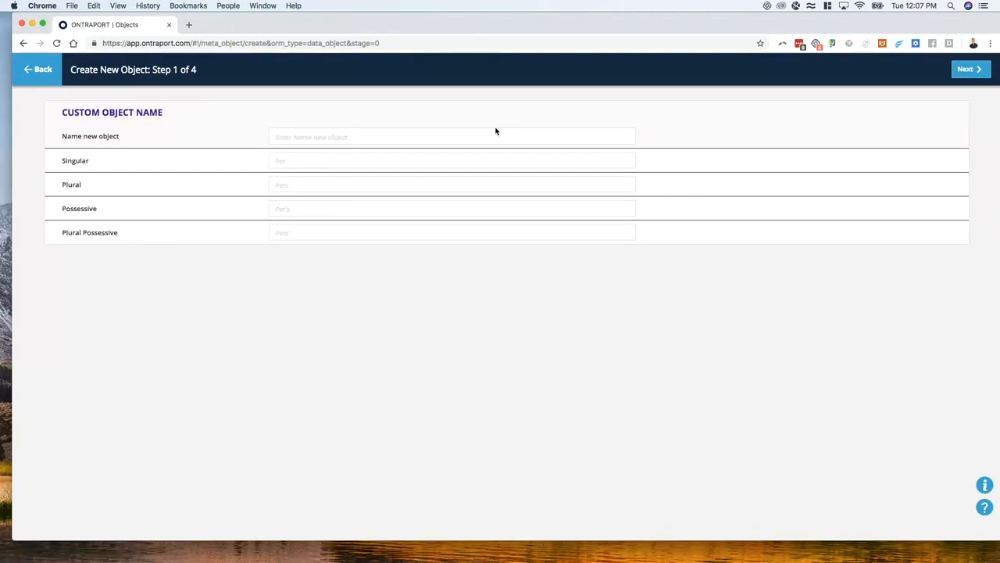
{"action": "left_click", "coordinate": [313, 137]}
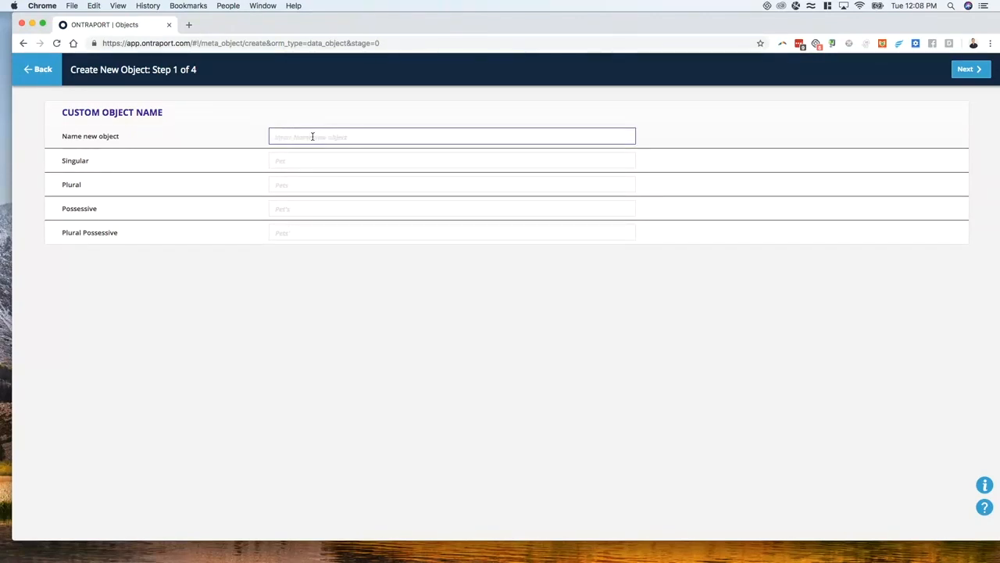
{"action": "type", "text": "Pets"}
{"action": "key", "text": "Tab"}
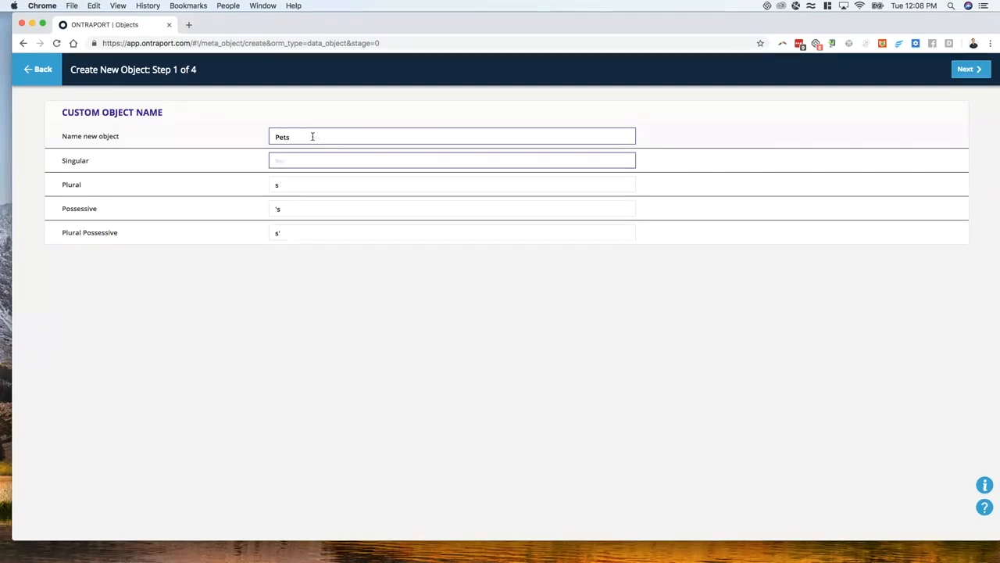
{"action": "type", "text": "Pet"}
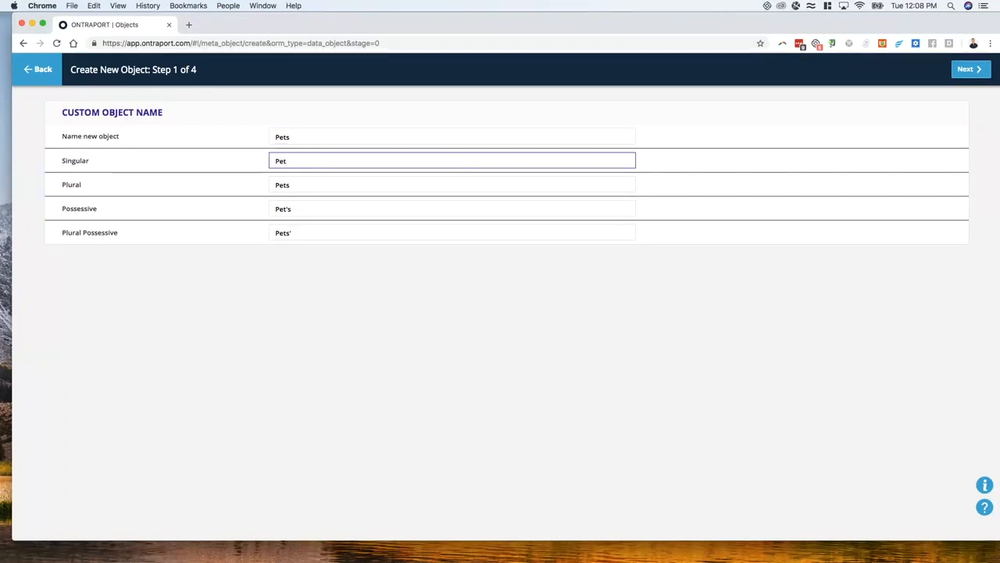
{"action": "left_click", "coordinate": [962, 75]}
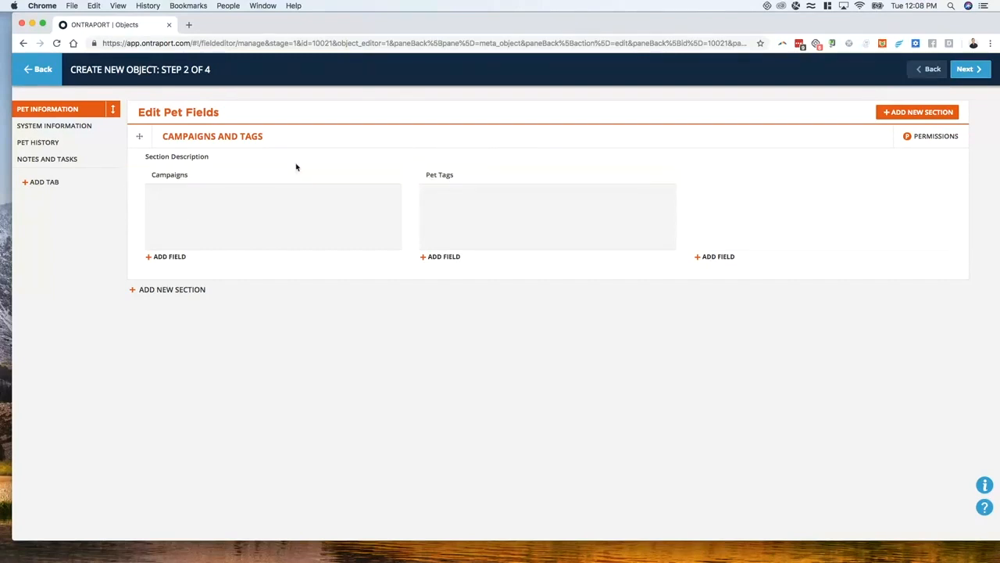
Look through the System Information and Notes and Tasks layouts of the Pets object, and return to Pet Information.
{"action": "left_click", "coordinate": [81, 128]}
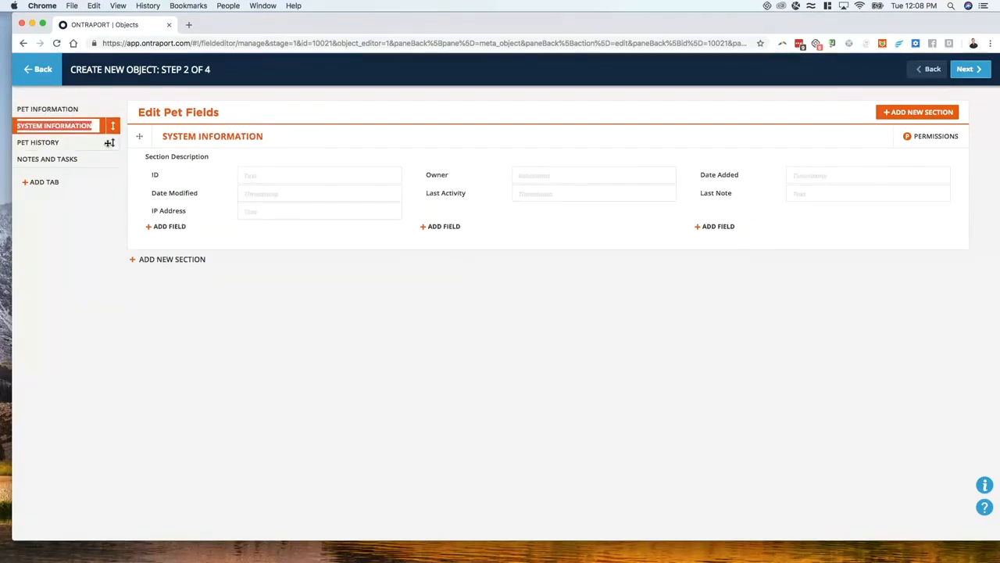
{"action": "left_click", "coordinate": [87, 158]}
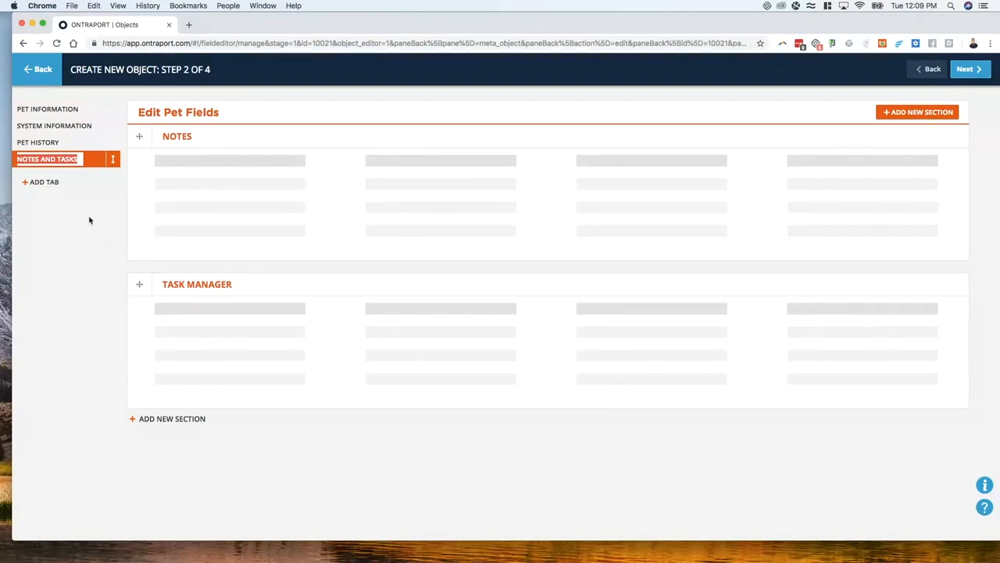
{"action": "left_click", "coordinate": [55, 113]}
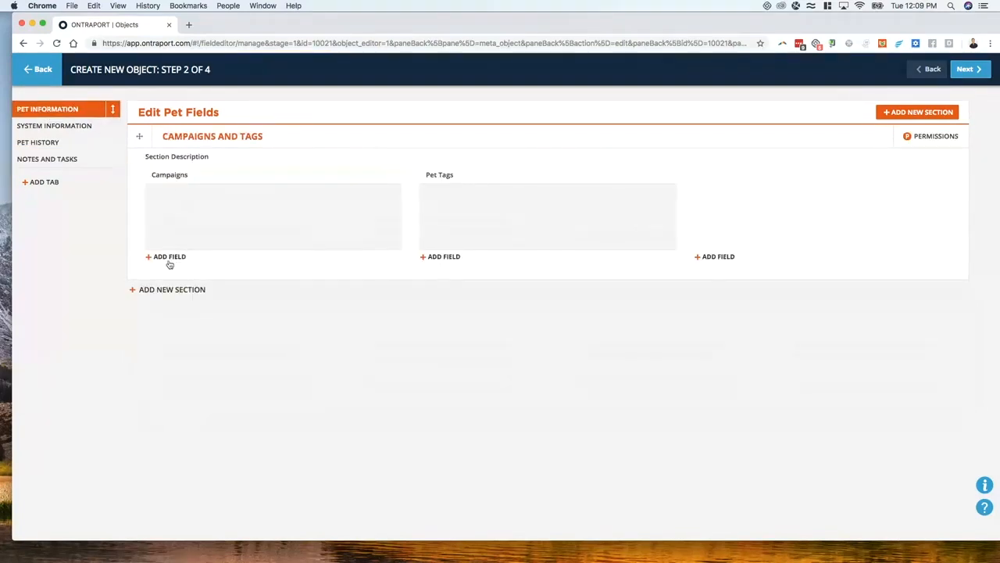
Add a section named PET INFO to Pet Information and move it above the Campaigns and Tags section.
{"action": "left_click", "coordinate": [180, 295]}
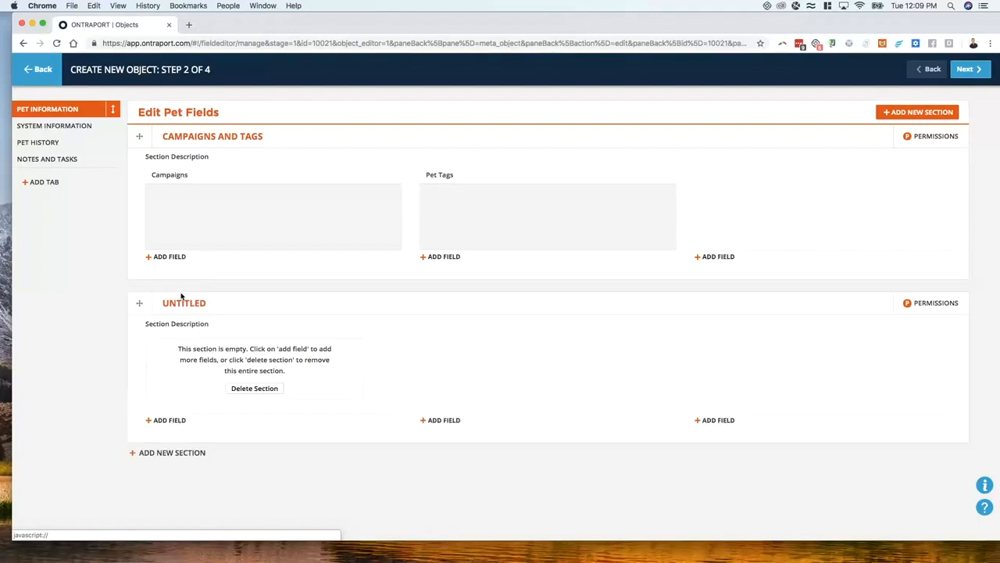
{"action": "left_click", "coordinate": [182, 304]}
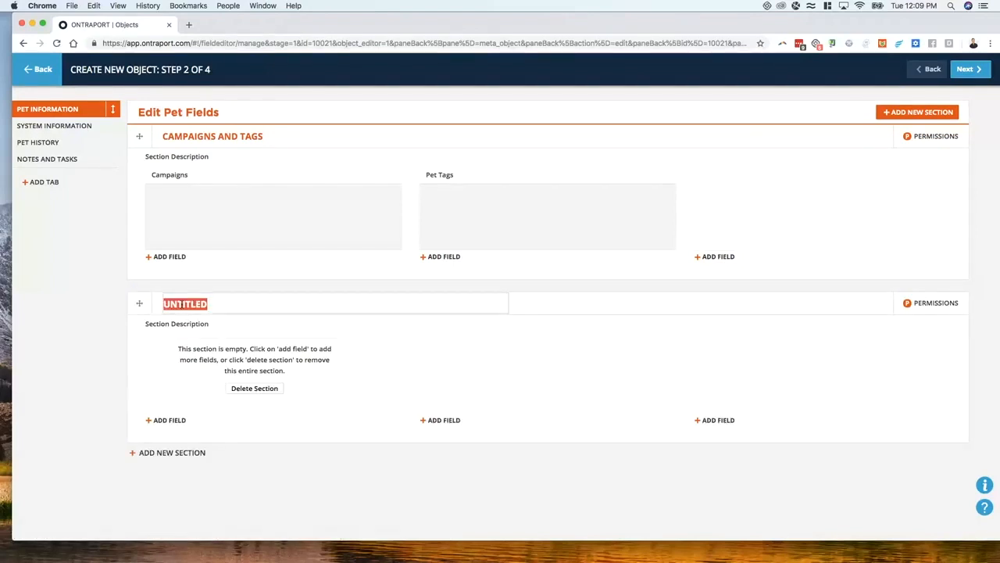
{"action": "type", "text": "PET"}
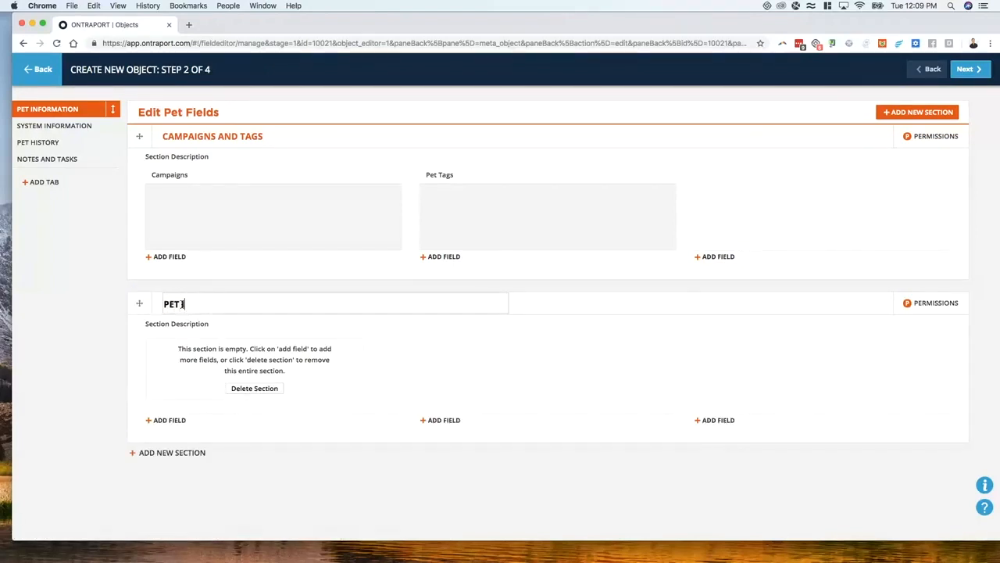
{"action": "type", "text": " INFO"}
{"action": "key", "text": "Return"}
{"action": "right_click", "coordinate": [141, 310]}
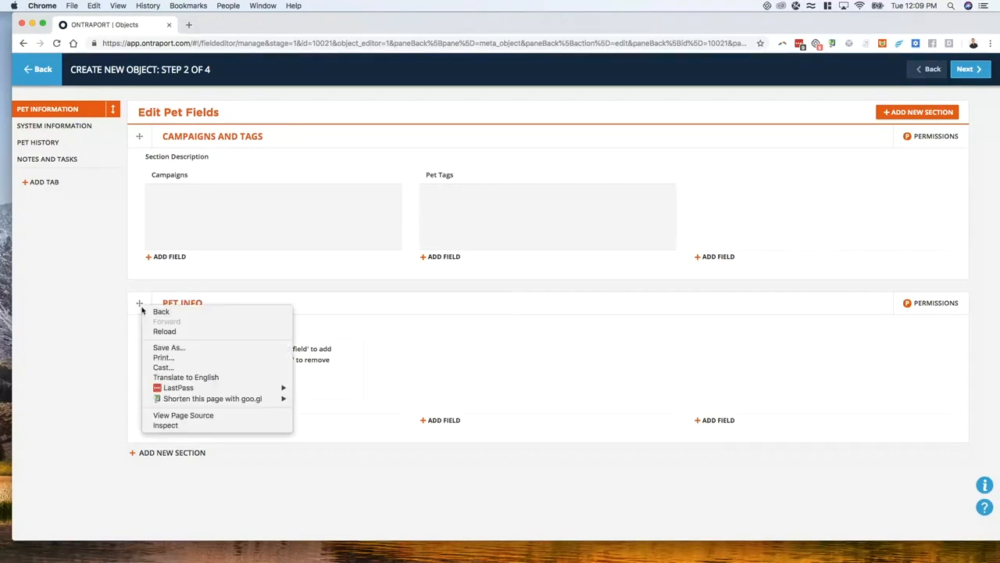
{"action": "left_click", "coordinate": [150, 262]}
{"action": "left_click_drag", "start_coordinate": [140, 303], "coordinate": [180, 162]}
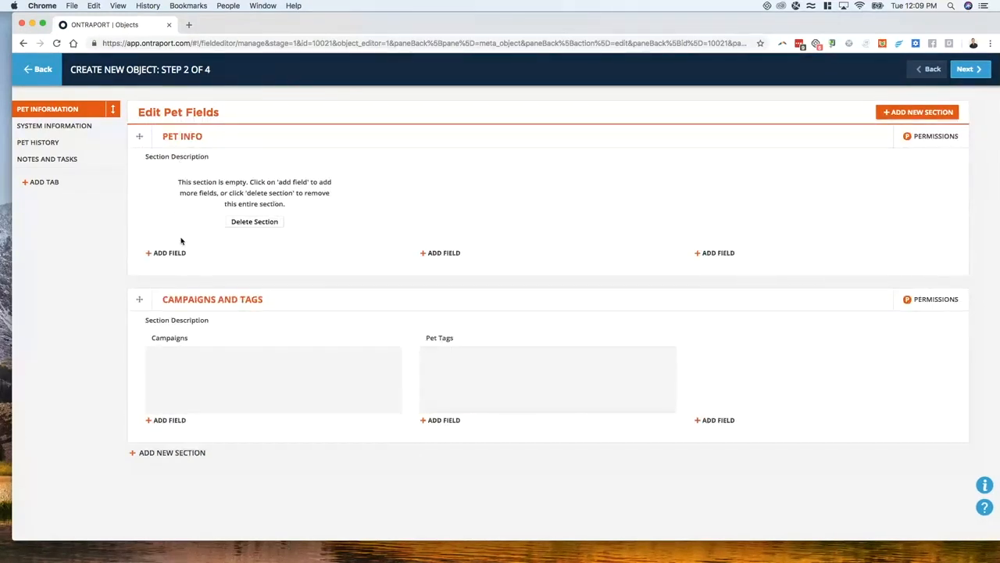
Add a required text field named Name to the first column of the PET INFO section.
{"action": "right_click", "coordinate": [166, 250]}
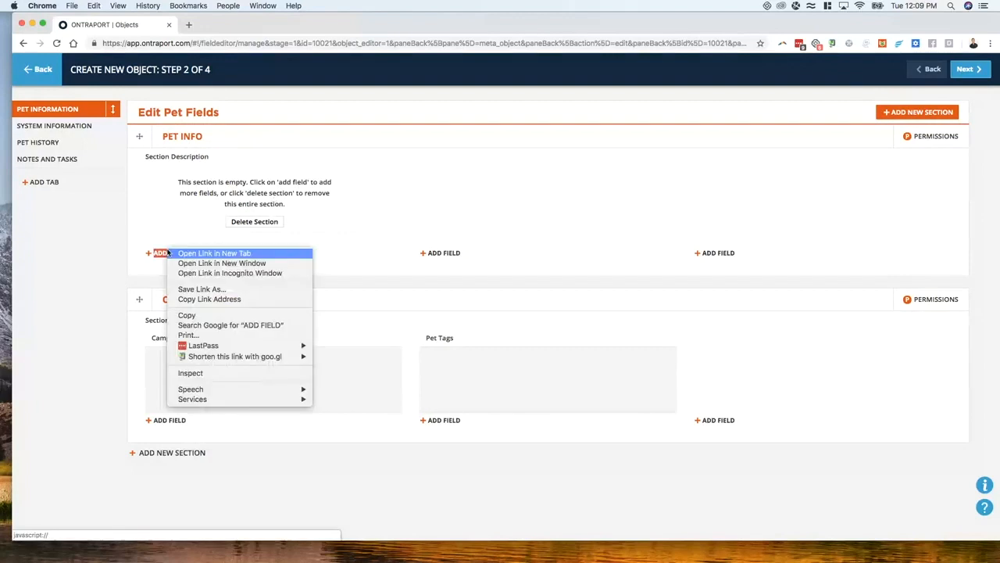
{"action": "left_click", "coordinate": [87, 292]}
{"action": "left_click", "coordinate": [168, 253]}
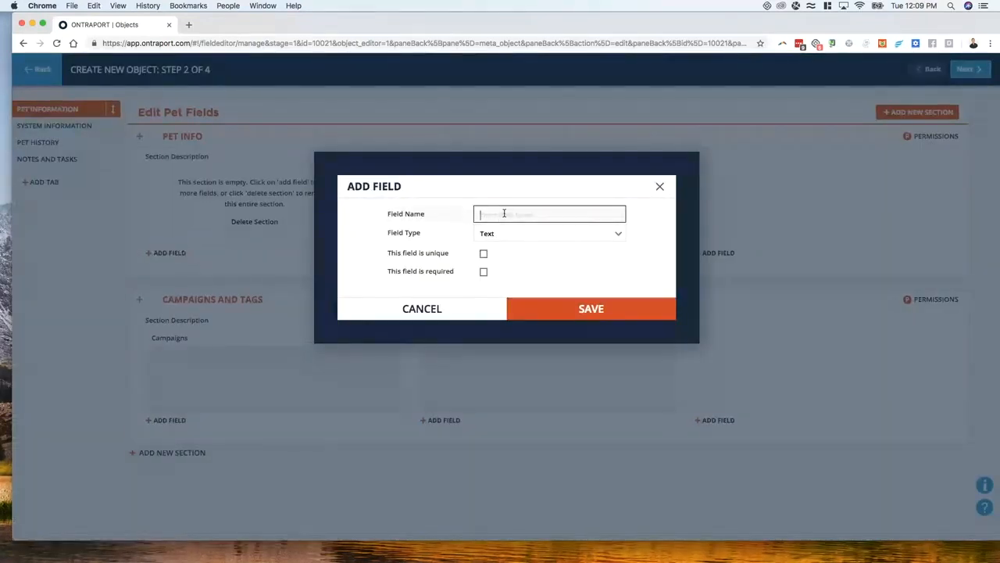
{"action": "type", "text": "Name"}
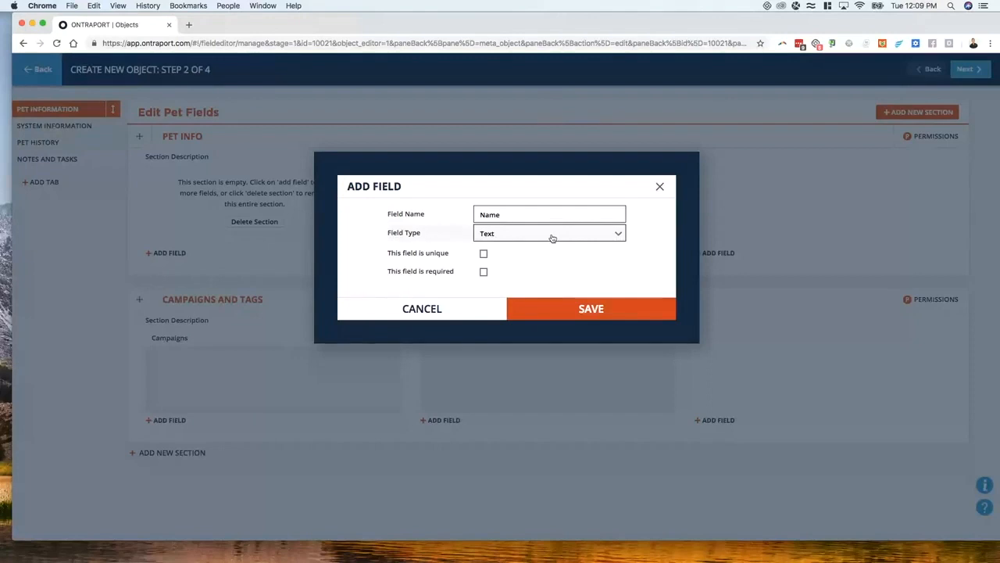
{"action": "left_click", "coordinate": [484, 272]}
{"action": "left_click", "coordinate": [584, 315]}
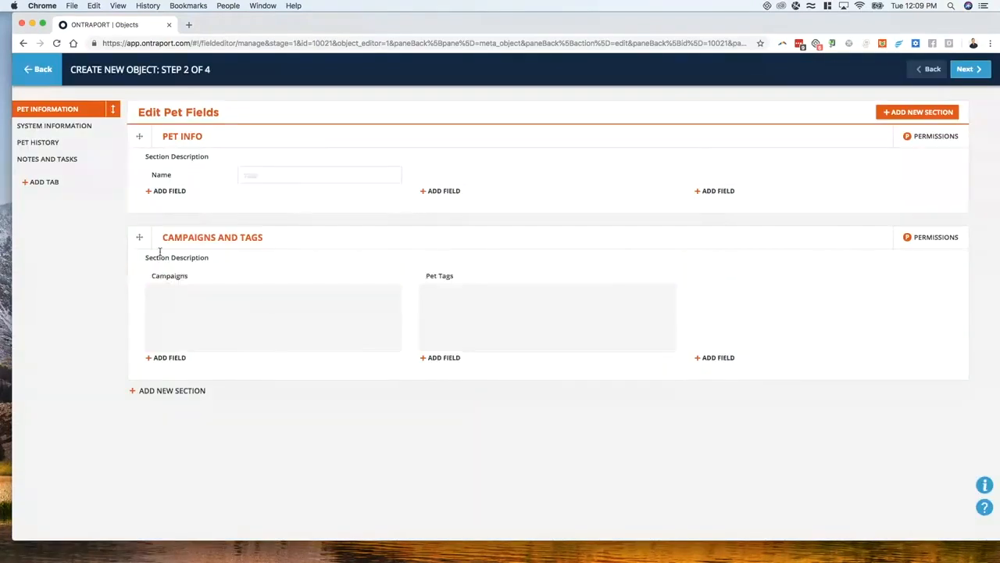
Start a new field in the middle column of PET INFO, with the type Dropdown and the name Animal Type.
{"action": "left_click", "coordinate": [446, 193]}
{"action": "left_click", "coordinate": [500, 233]}
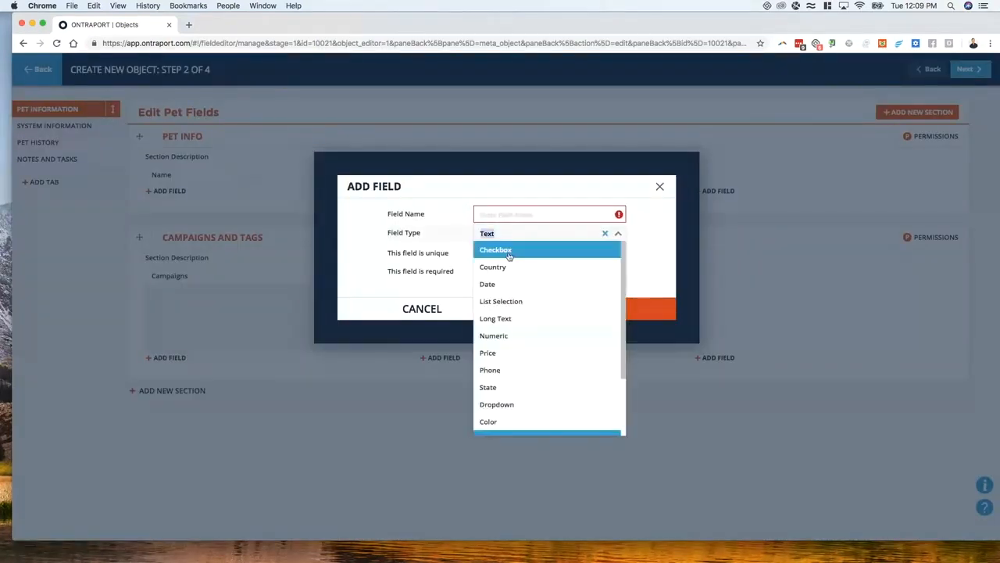
{"action": "left_click", "coordinate": [525, 404]}
{"action": "left_click", "coordinate": [515, 218]}
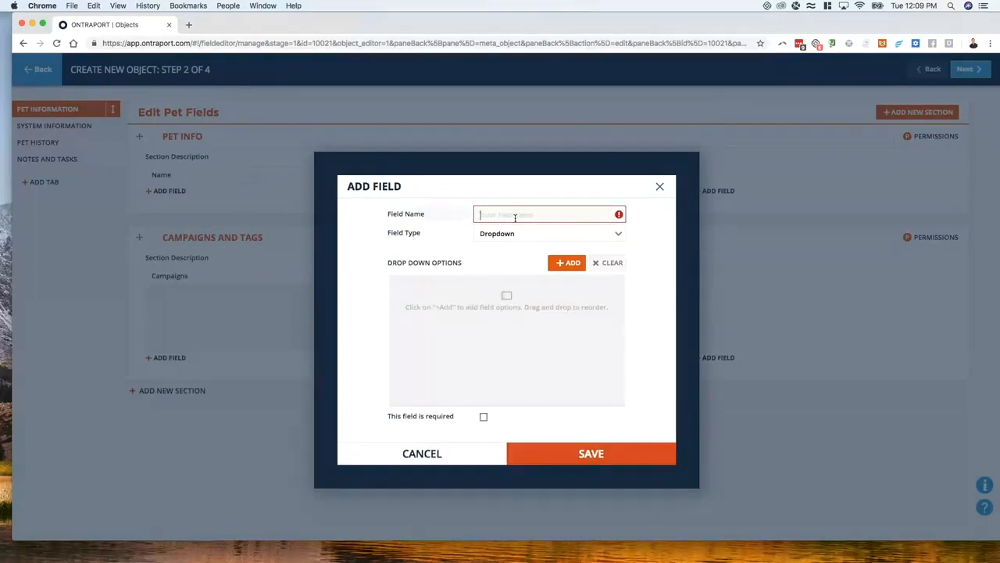
{"action": "type", "text": "Type"}
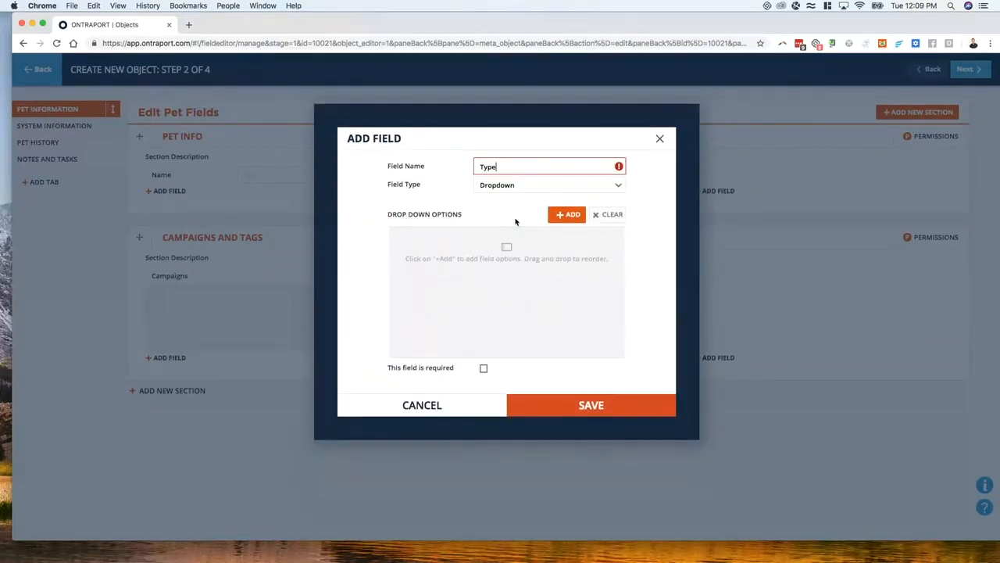
{"action": "key", "text": "BackSpace"}
{"action": "key", "text": "BackSpace"}
{"action": "key", "text": "BackSpace"}
{"action": "key", "text": "BackSpace"}
{"action": "type", "text": "Animal Ty"}
Give Animal Type the dropdown options Horse, Dog, Cat and Bird, make the field required, and save it.
{"action": "left_click", "coordinate": [567, 214]}
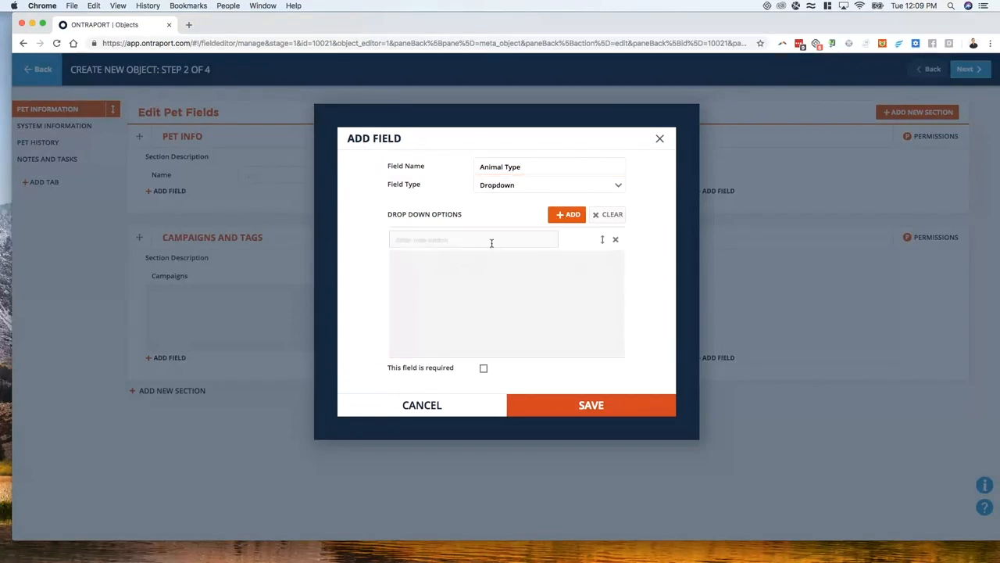
{"action": "type", "text": "Horse"}
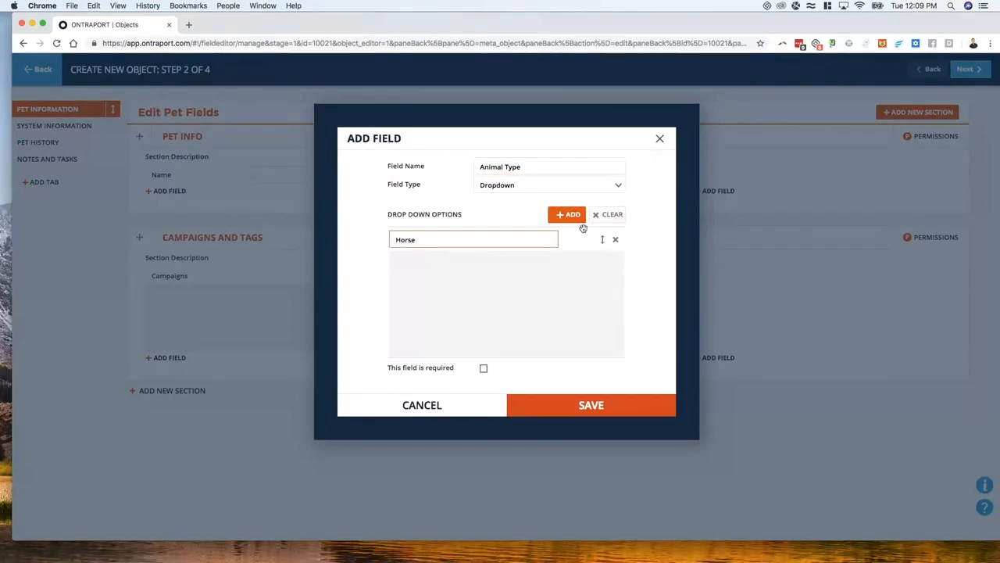
{"action": "left_click", "coordinate": [573, 217]}
{"action": "type", "text": "Dog"}
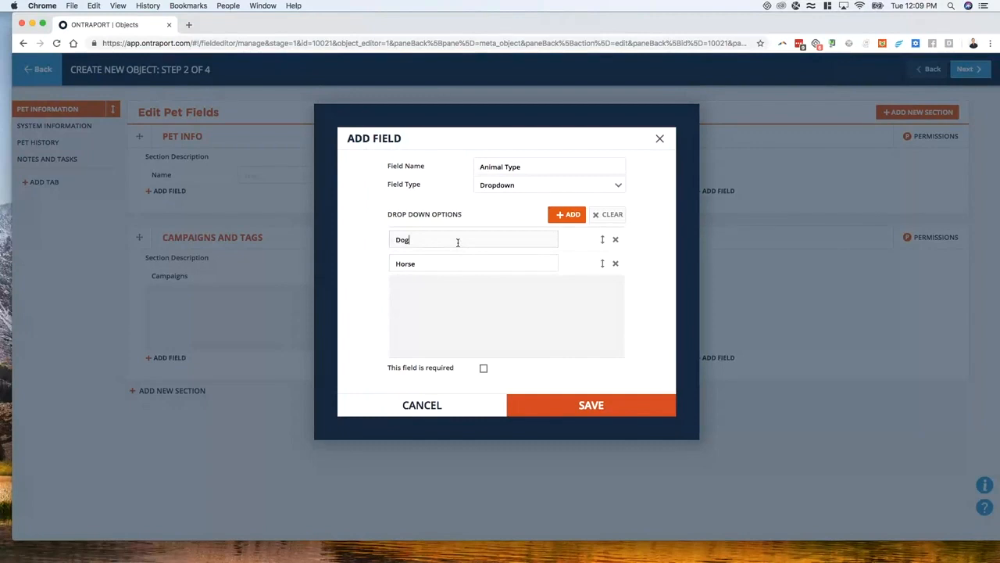
{"action": "left_click", "coordinate": [566, 215]}
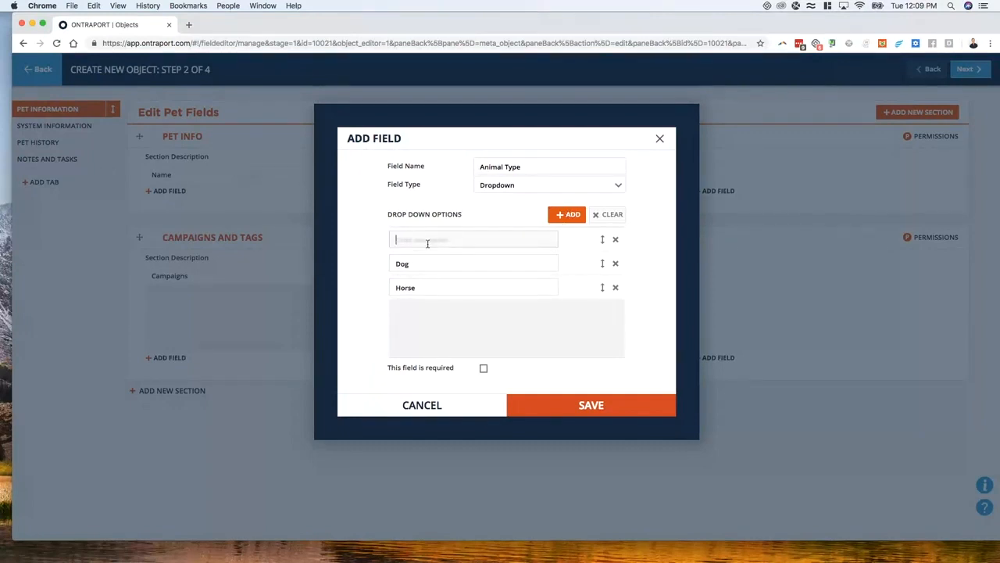
{"action": "type", "text": "Cat"}
{"action": "left_click", "coordinate": [568, 215]}
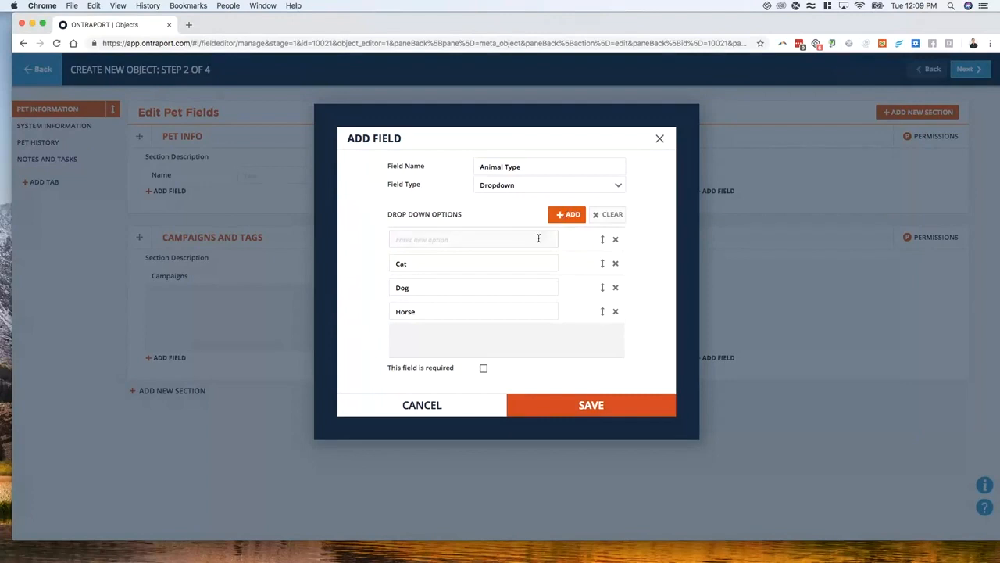
{"action": "type", "text": "Bird"}
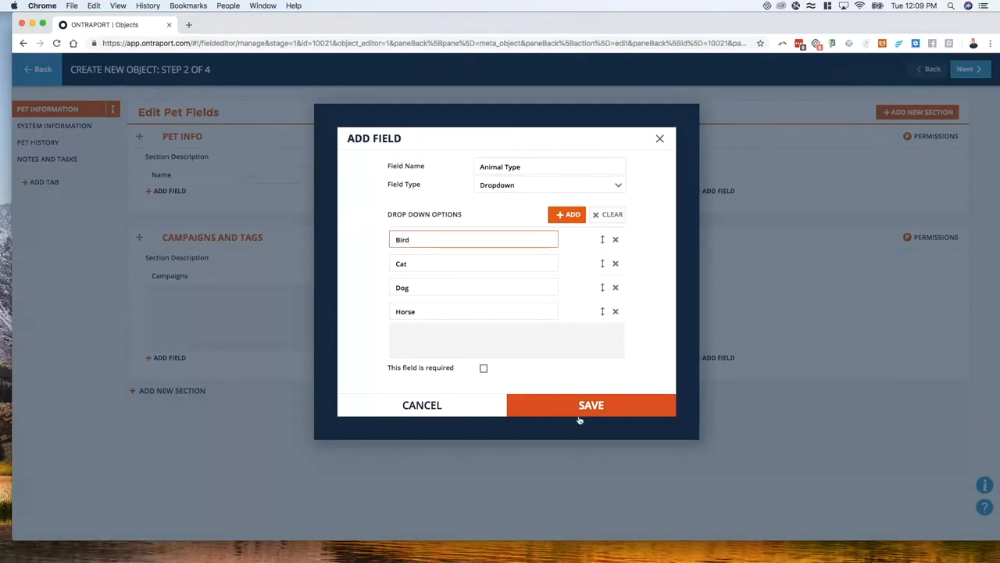
{"action": "left_click", "coordinate": [483, 367]}
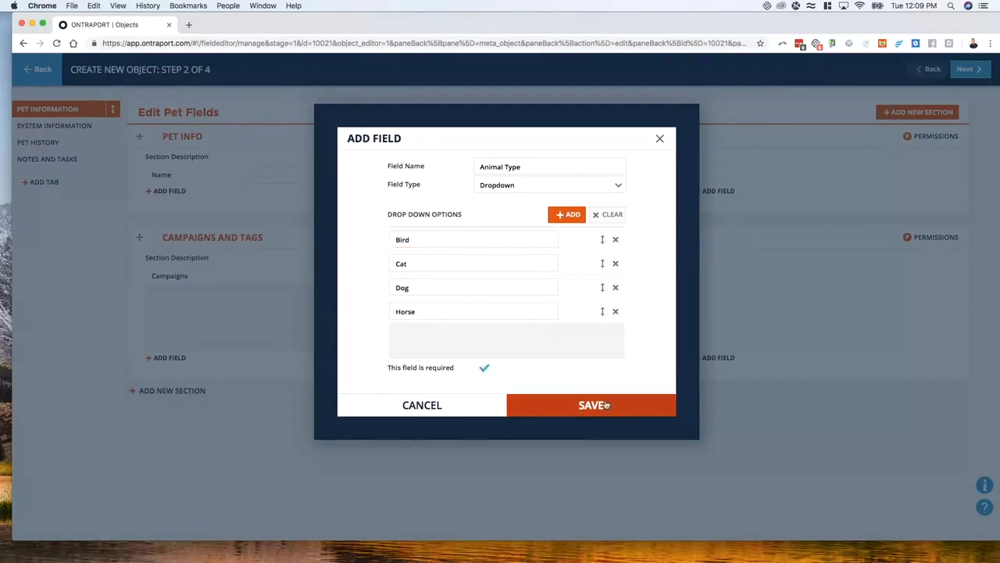
{"action": "left_click", "coordinate": [591, 404]}
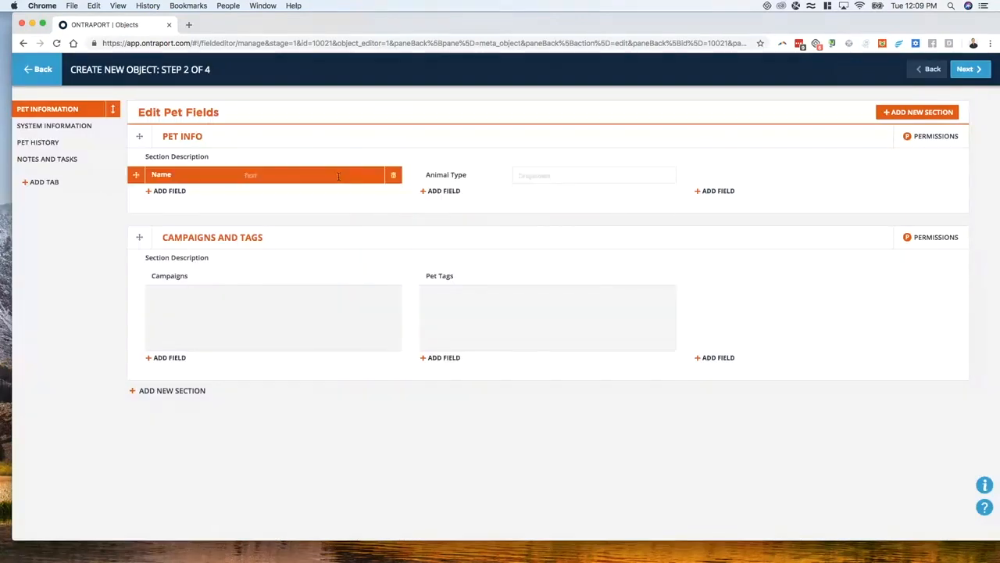
Add a date field named Birthday to the third column of the PET INFO section.
{"action": "left_click", "coordinate": [718, 191]}
{"action": "left_click", "coordinate": [504, 217]}
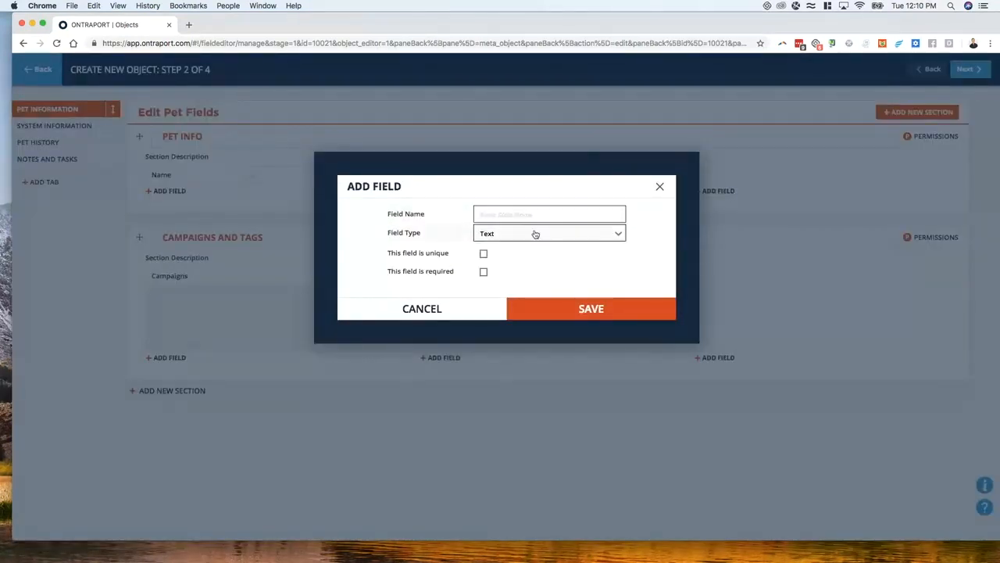
{"action": "left_click", "coordinate": [533, 233]}
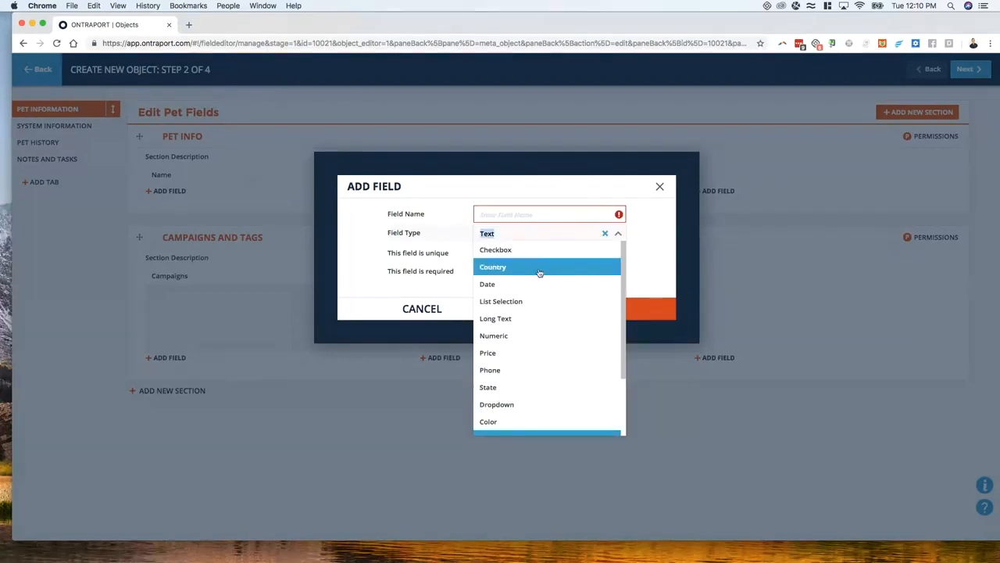
{"action": "left_click", "coordinate": [539, 278]}
{"action": "left_click", "coordinate": [522, 214]}
{"action": "type", "text": "Birt"}
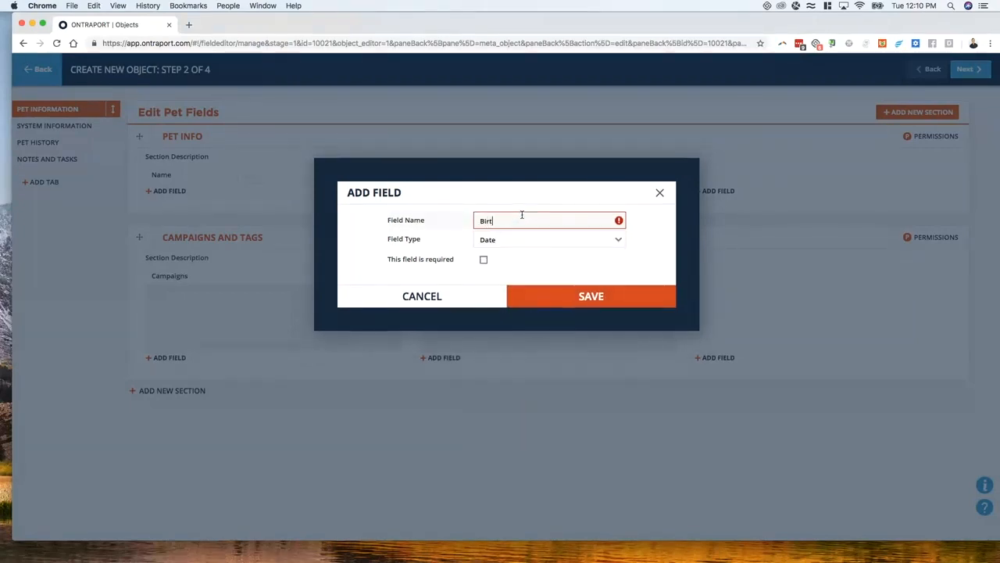
{"action": "type", "text": "hday"}
{"action": "left_click", "coordinate": [578, 299]}
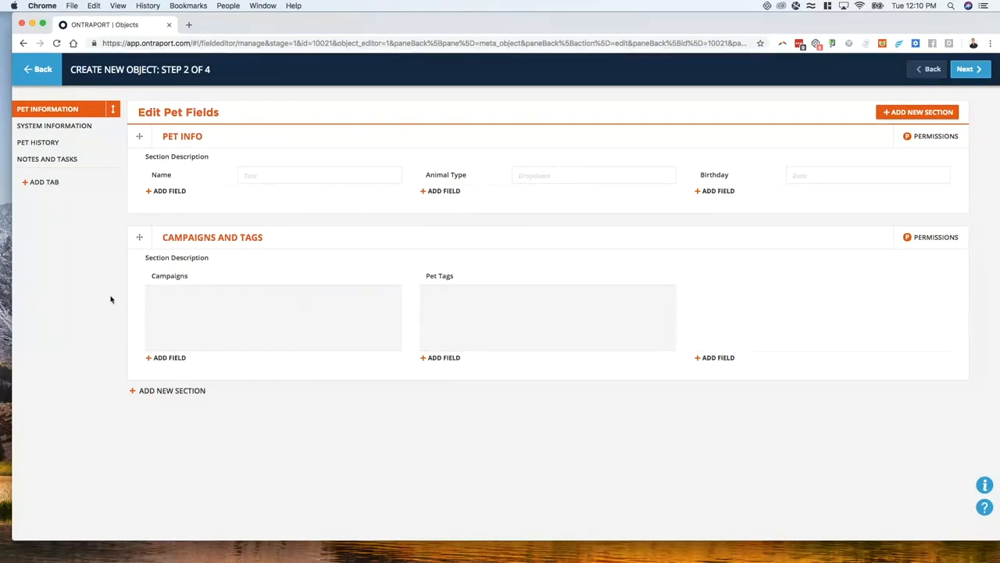
Continue to the relationships and start a new one relating Pet to Owners, type One to many, with the Pet as Child.
{"action": "left_click", "coordinate": [968, 69]}
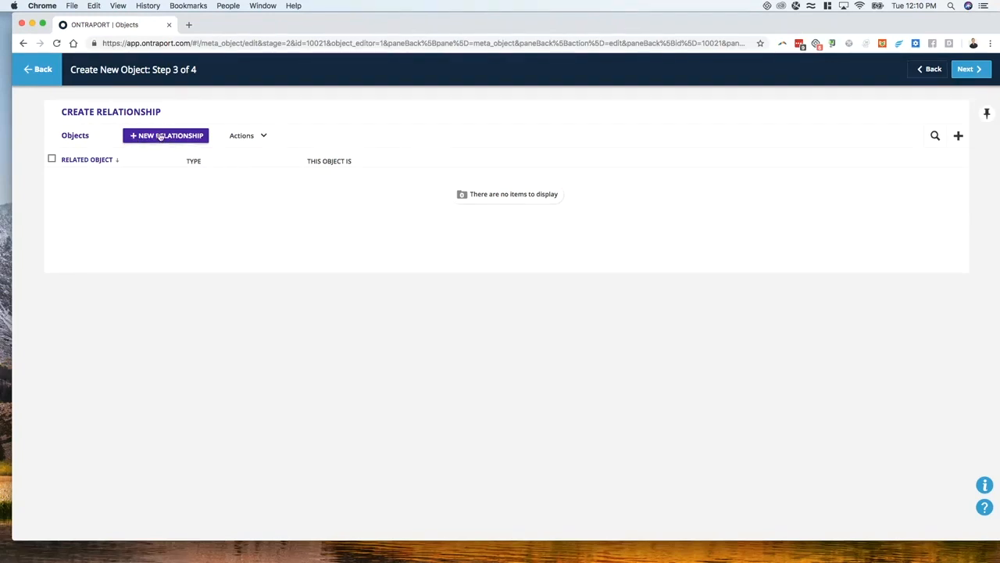
{"action": "left_click", "coordinate": [160, 136]}
{"action": "left_click", "coordinate": [531, 218]}
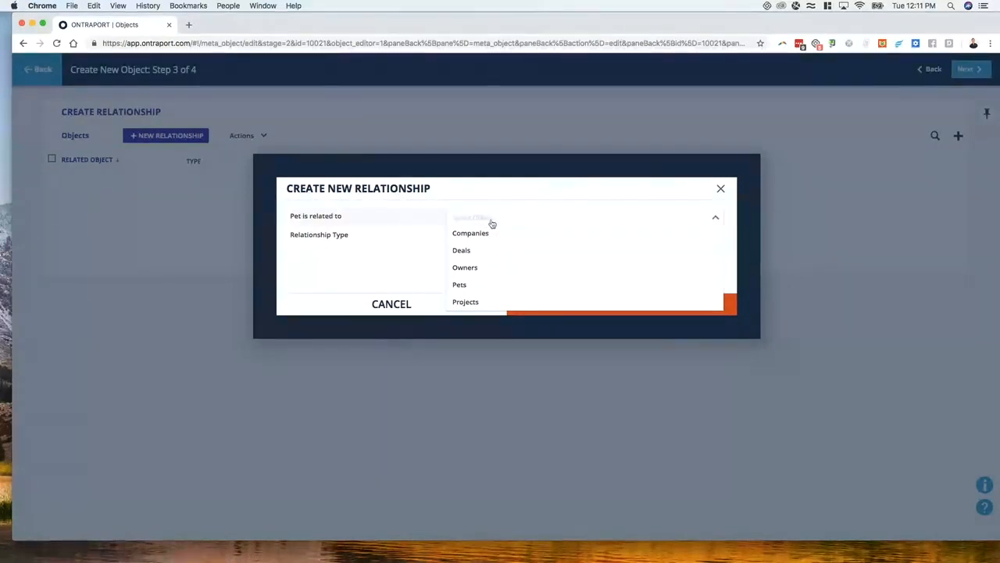
{"action": "left_click", "coordinate": [490, 269]}
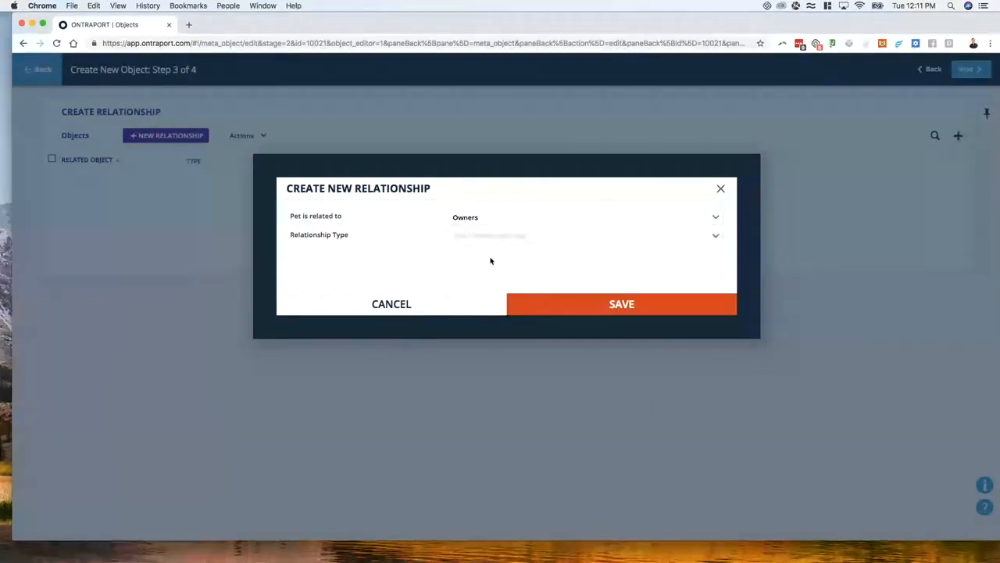
{"action": "left_click", "coordinate": [494, 238]}
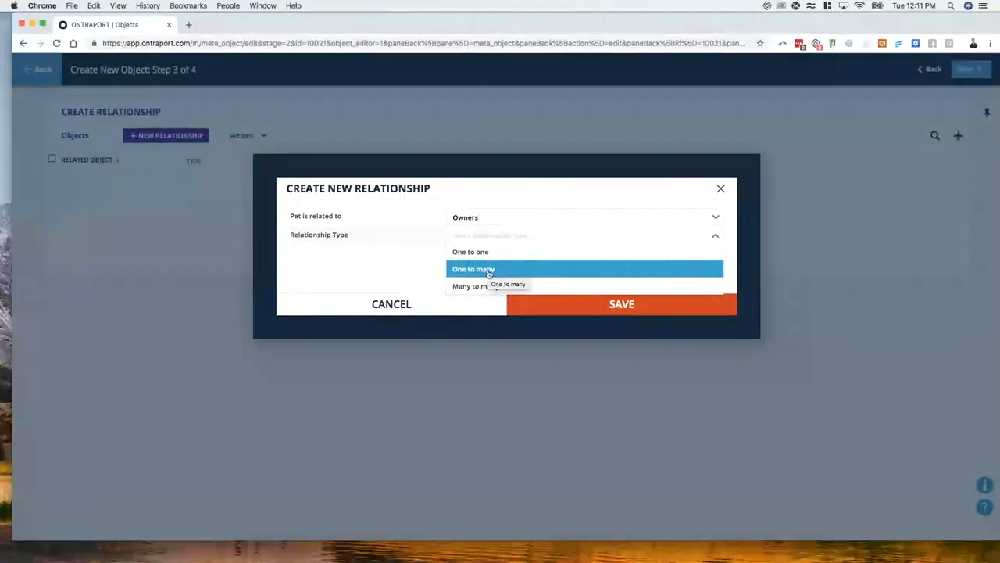
{"action": "left_click", "coordinate": [489, 270]}
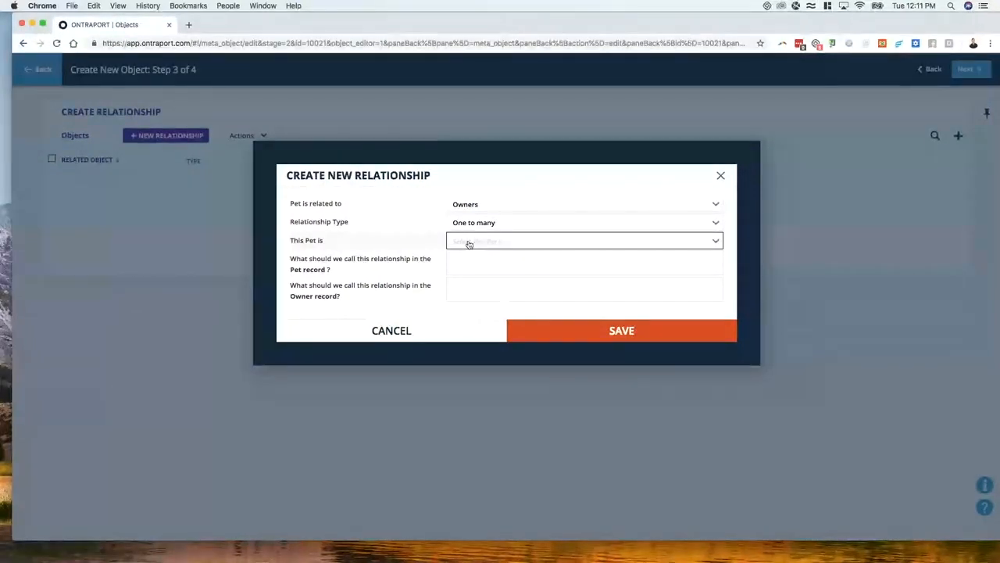
{"action": "left_click", "coordinate": [478, 243]}
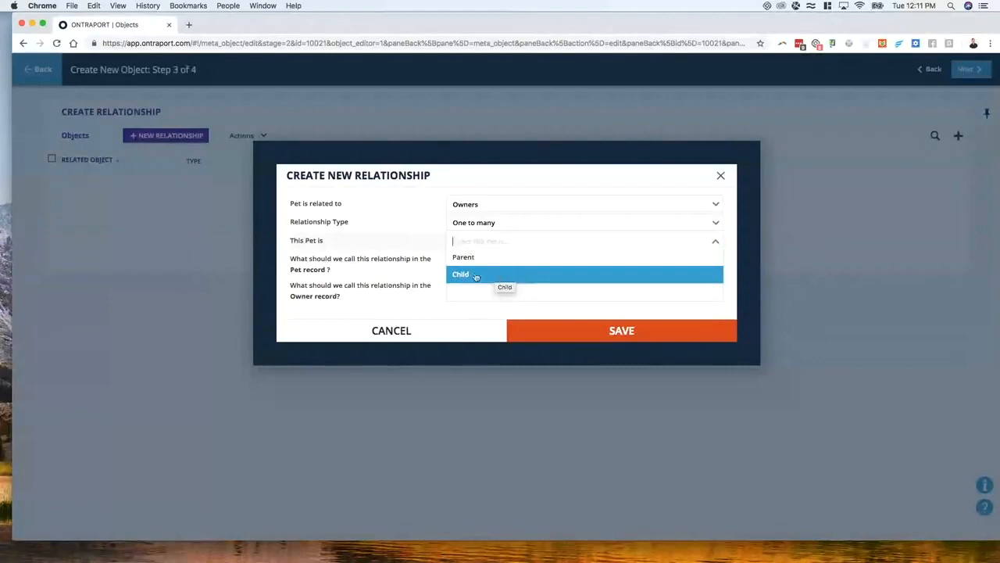
{"action": "left_click", "coordinate": [475, 275]}
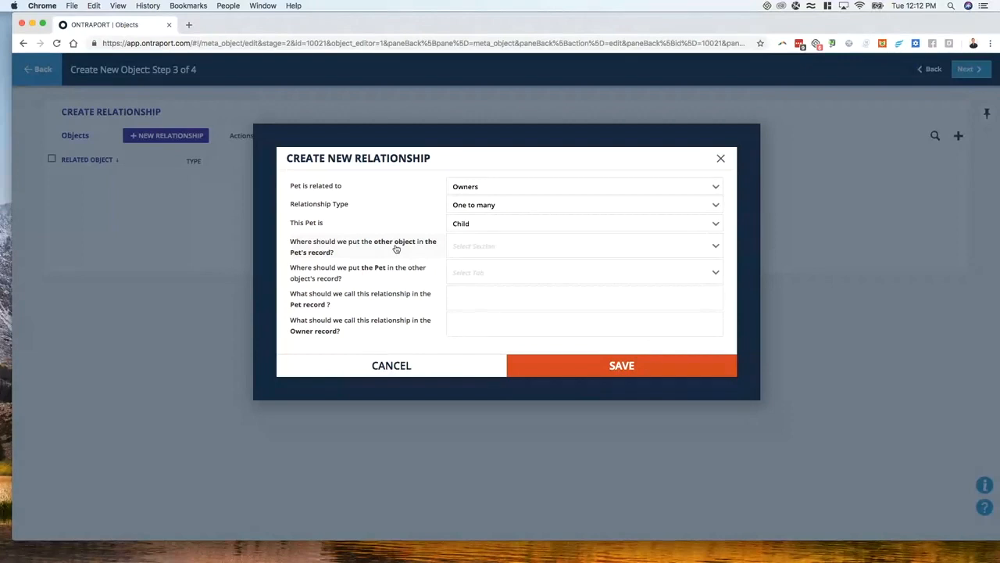
Place the related object in the Pet Info section of the Pet's record, and the Pet in the other object's Contact Information tab.
{"action": "left_click", "coordinate": [473, 247]}
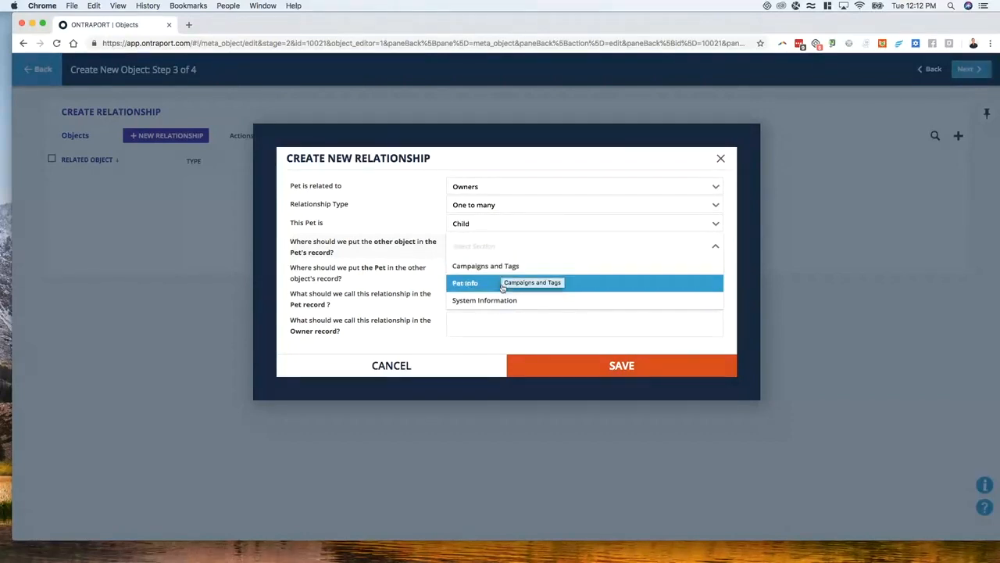
{"action": "left_click", "coordinate": [469, 284]}
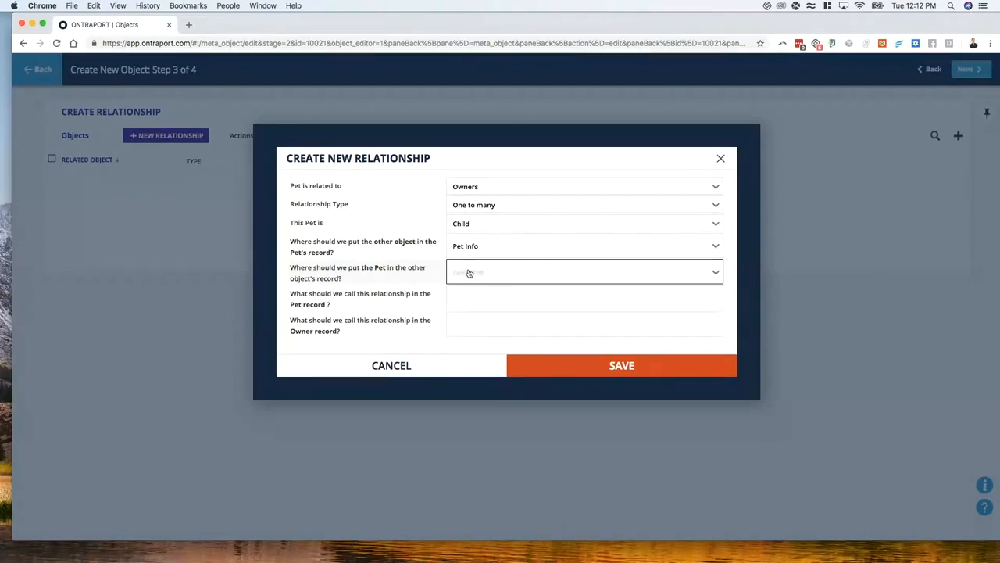
{"action": "left_click", "coordinate": [318, 273]}
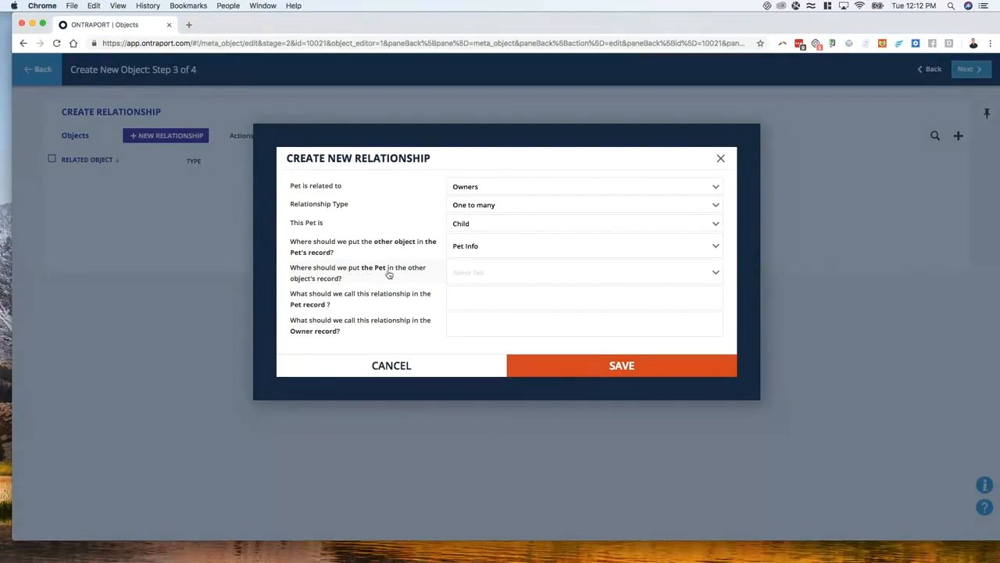
{"action": "left_click", "coordinate": [461, 270]}
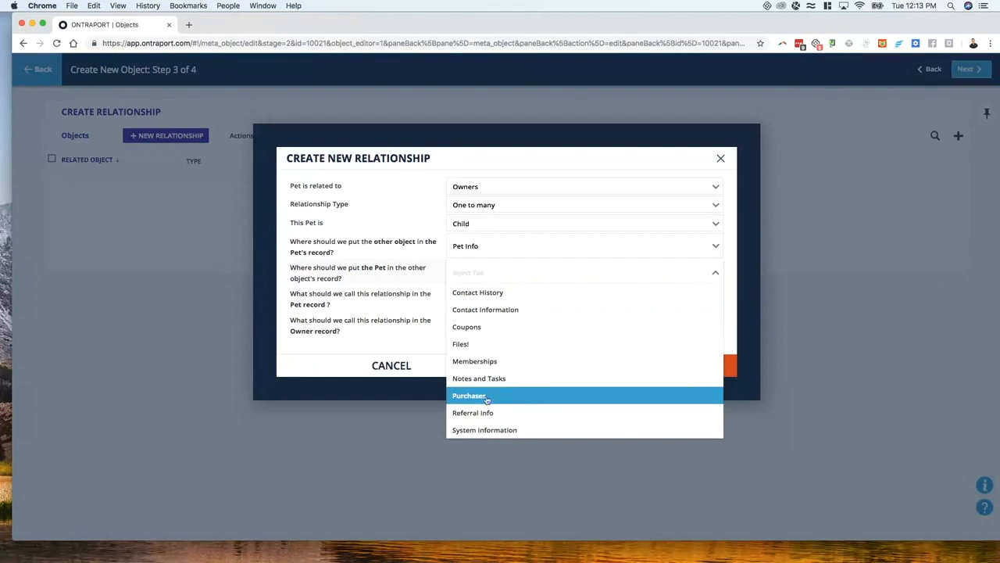
{"action": "left_click", "coordinate": [493, 312]}
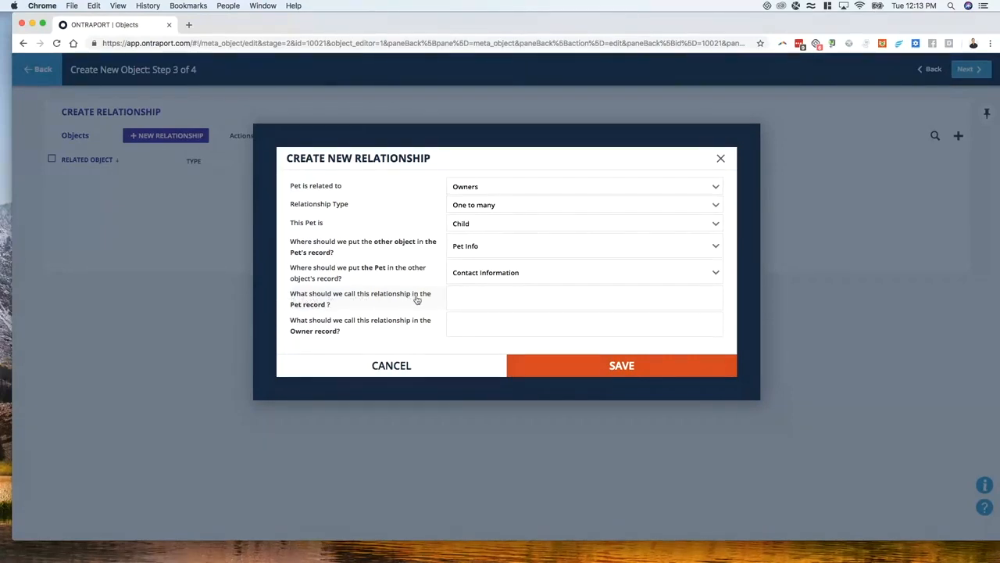
Name the relationship Owner in the Pet record and Pets in the Owner record, and try to save it.
{"action": "left_click", "coordinate": [478, 303]}
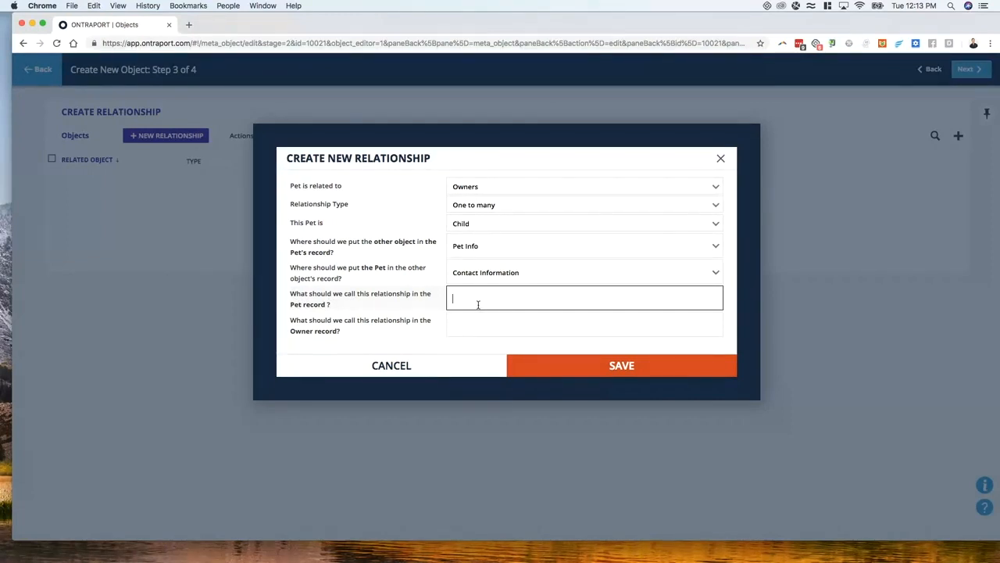
{"action": "type", "text": "Owner"}
{"action": "key", "text": "Tab"}
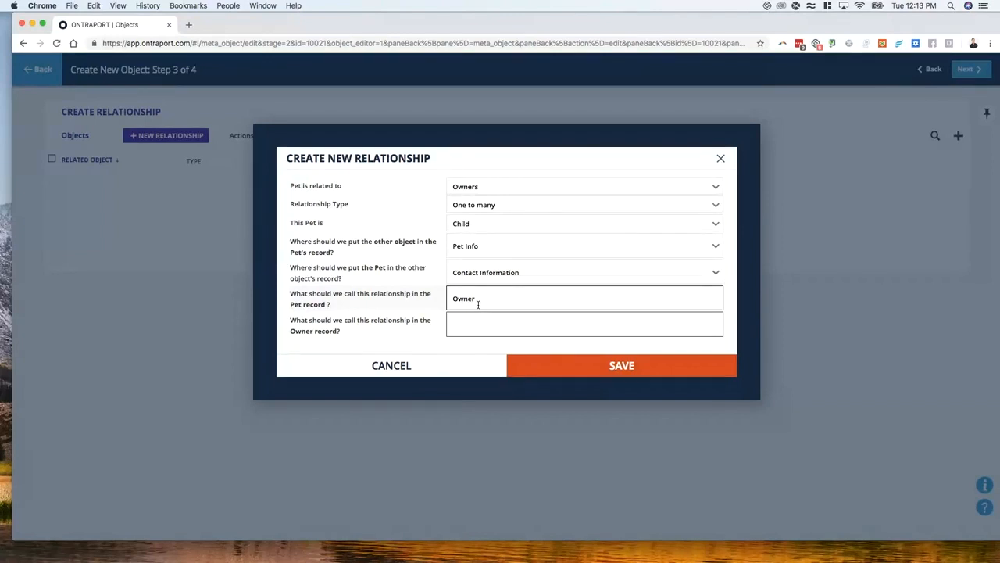
{"action": "type", "text": "Pets"}
{"action": "left_click", "coordinate": [461, 349]}
{"action": "left_click", "coordinate": [550, 366]}
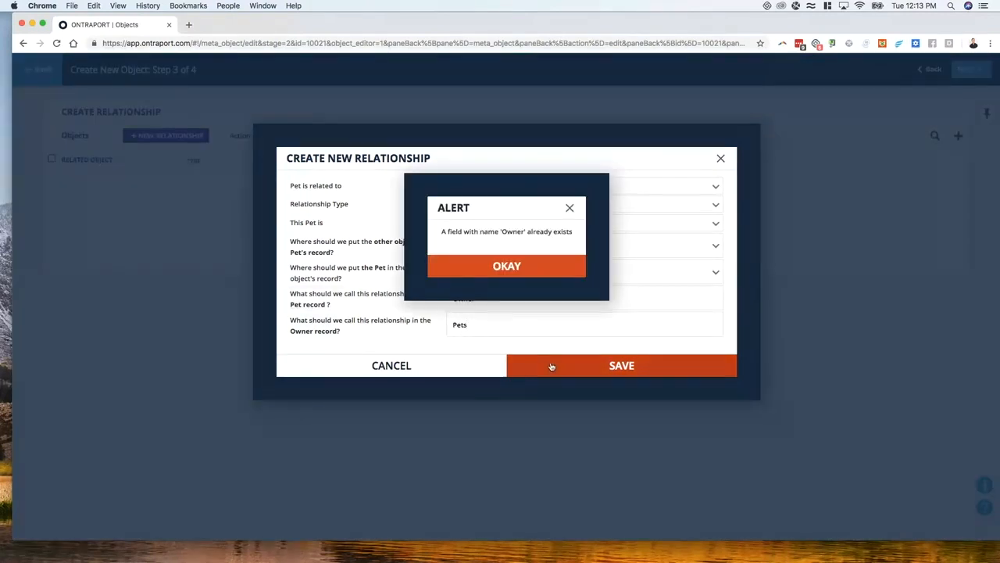
{"action": "left_click", "coordinate": [491, 272]}
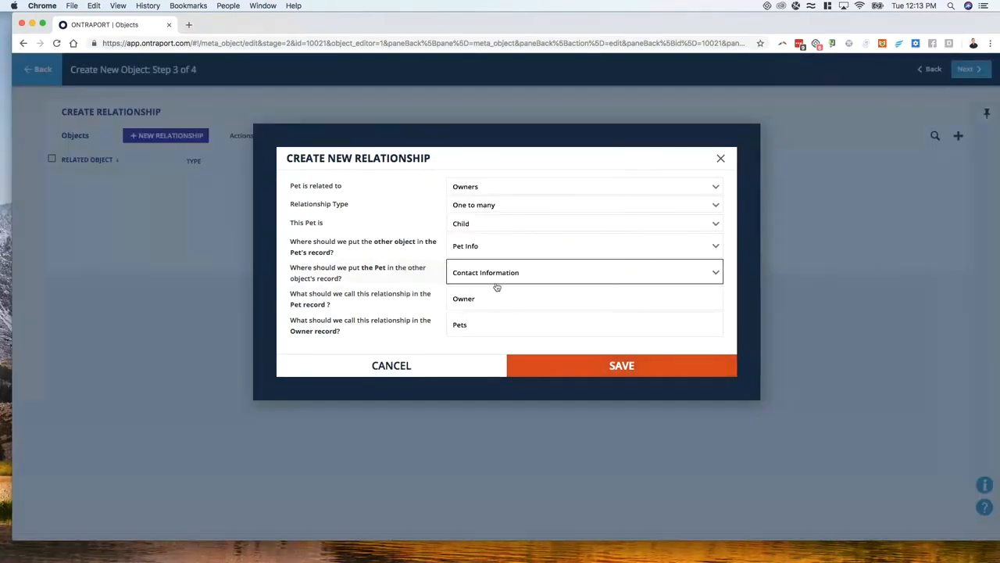
Rename the relationship in the Pet record to Current Owner and save the new relationship.
{"action": "left_click", "coordinate": [478, 297]}
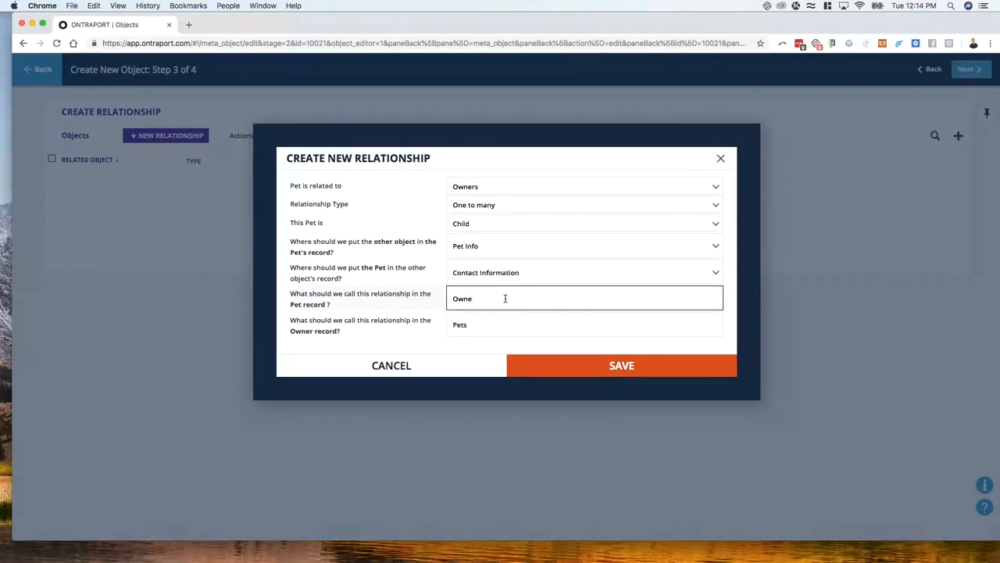
{"action": "double_click", "coordinate": [505, 298]}
{"action": "left_click", "coordinate": [505, 298]}
{"action": "double_click", "coordinate": [504, 298]}
{"action": "left_click", "coordinate": [505, 298]}
{"action": "double_click", "coordinate": [505, 297]}
{"action": "type", "text": "Current Owner"}
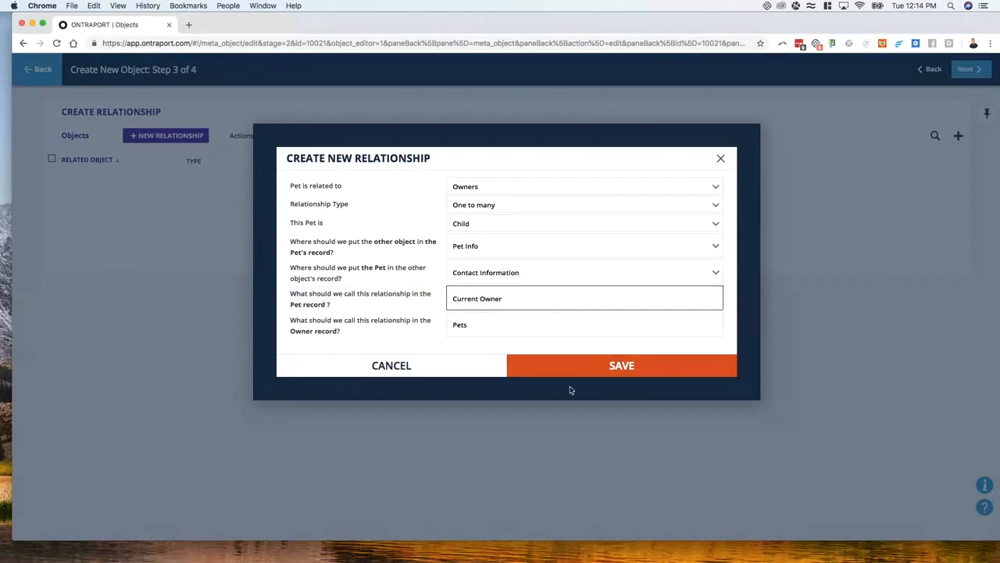
{"action": "left_click", "coordinate": [521, 372]}
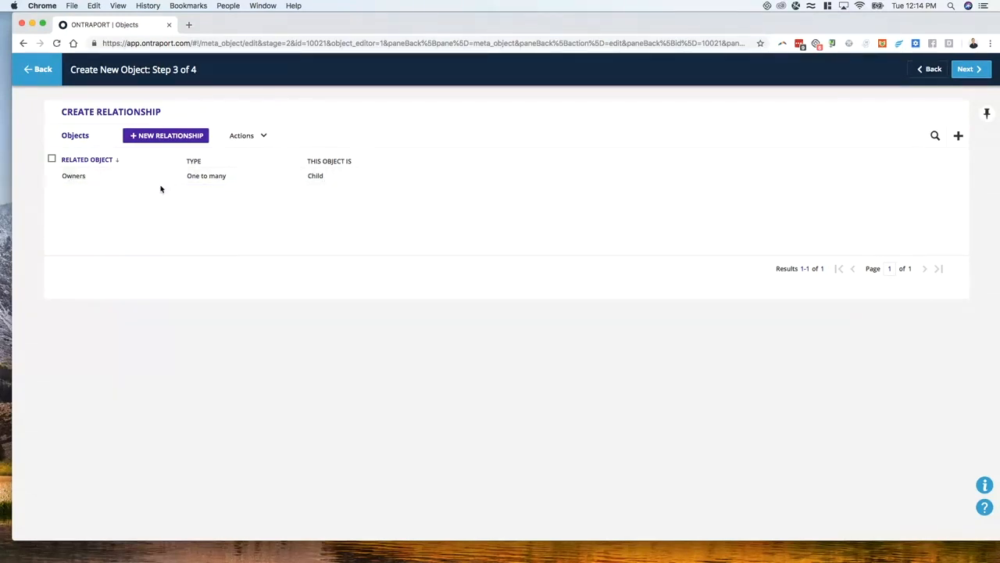
Continue to the final setup stage and insert the pet's Name merge field as the record display title.
{"action": "left_click", "coordinate": [970, 76]}
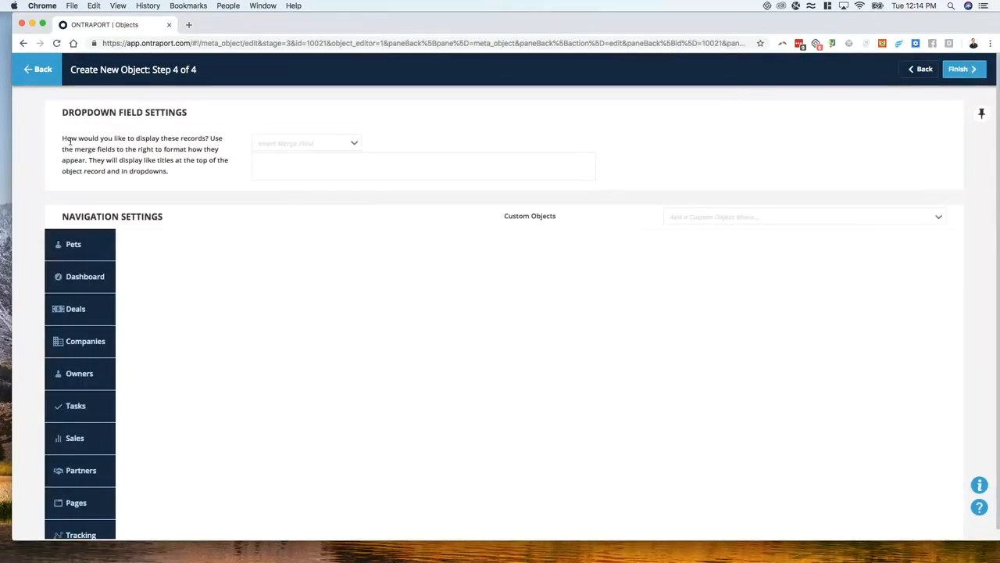
{"action": "left_click", "coordinate": [297, 142]}
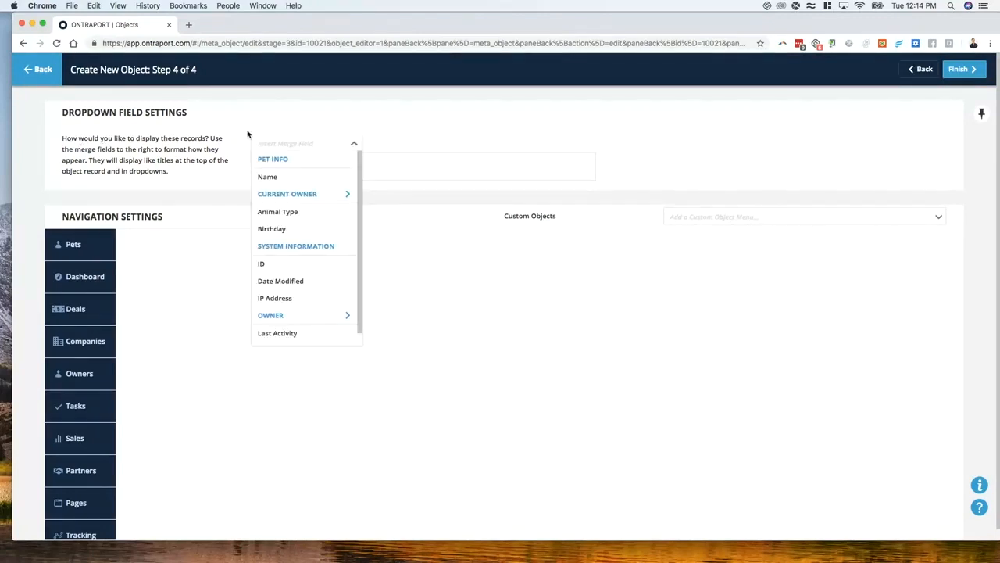
{"action": "left_click", "coordinate": [231, 134]}
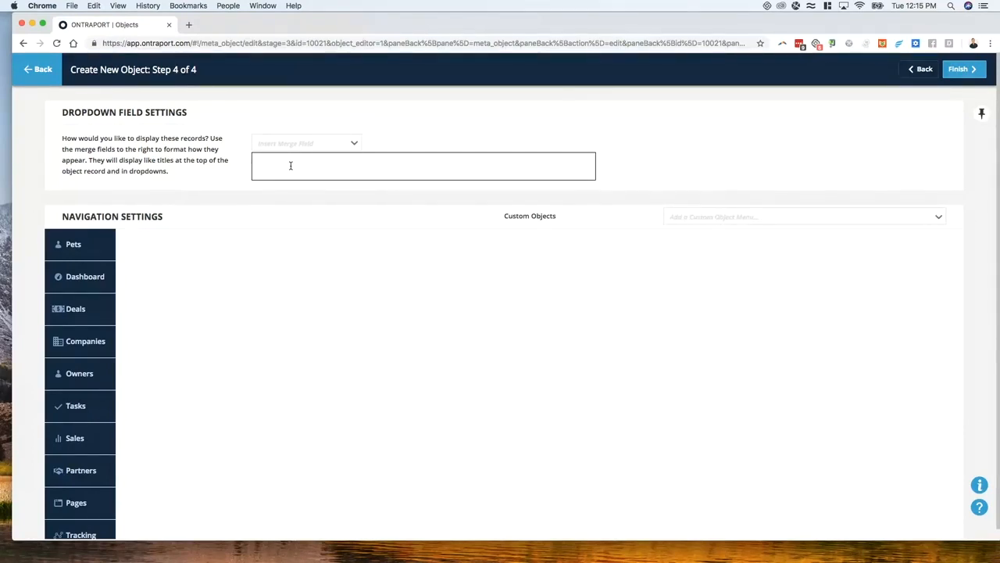
{"action": "left_click", "coordinate": [278, 164]}
{"action": "left_click", "coordinate": [281, 165]}
{"action": "left_click", "coordinate": [292, 146]}
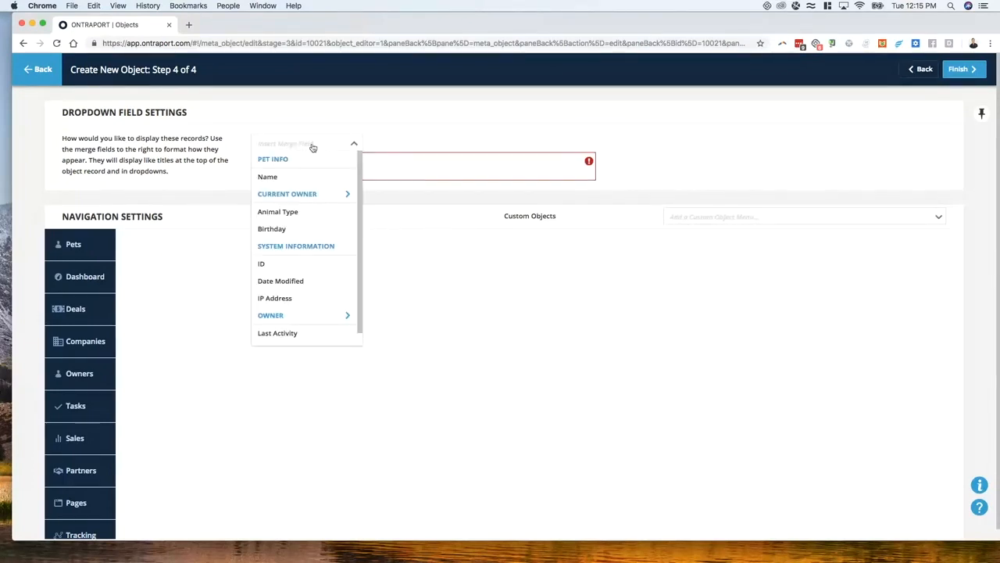
{"action": "left_click", "coordinate": [400, 170]}
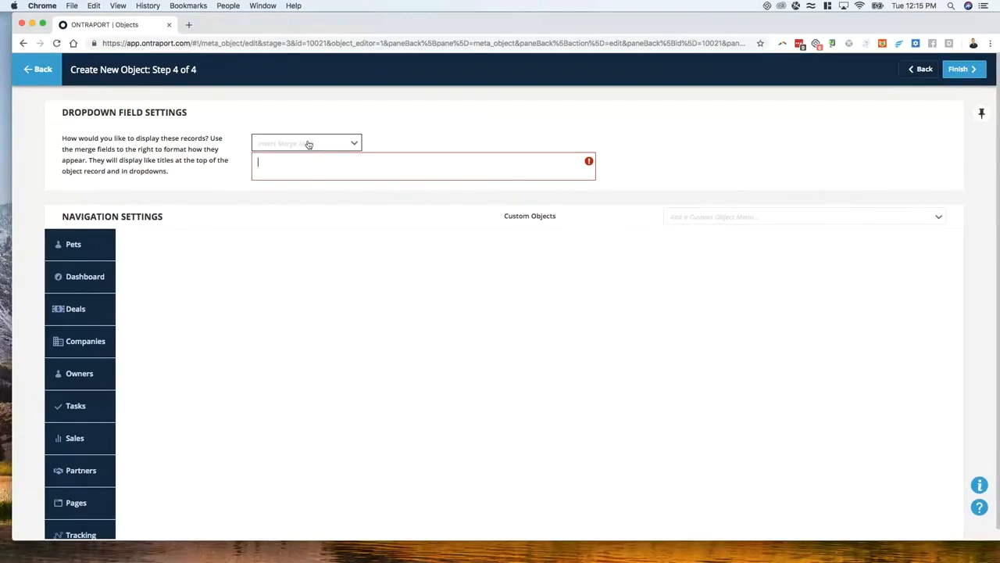
{"action": "left_click", "coordinate": [289, 144]}
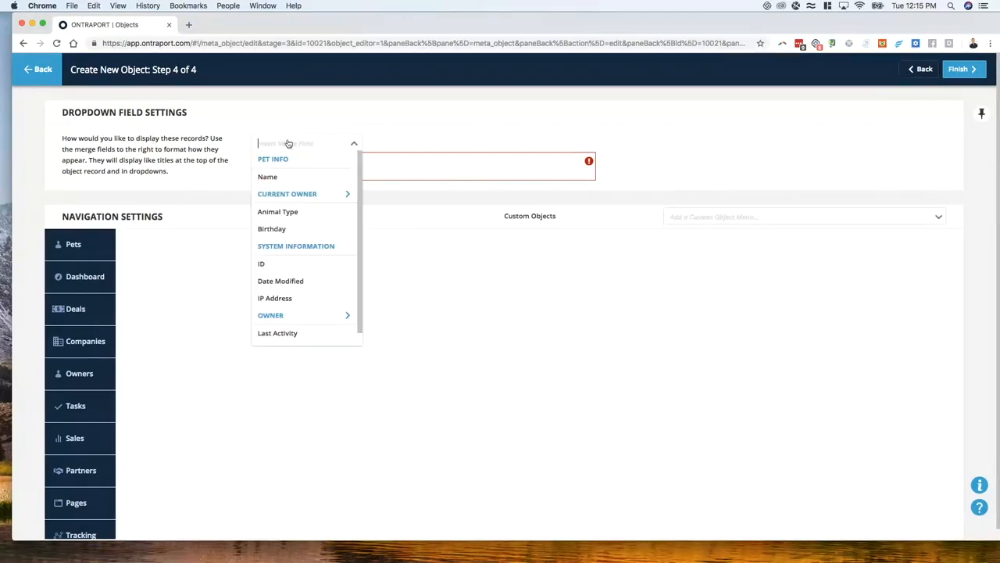
{"action": "left_click", "coordinate": [293, 181]}
{"action": "left_click", "coordinate": [297, 148]}
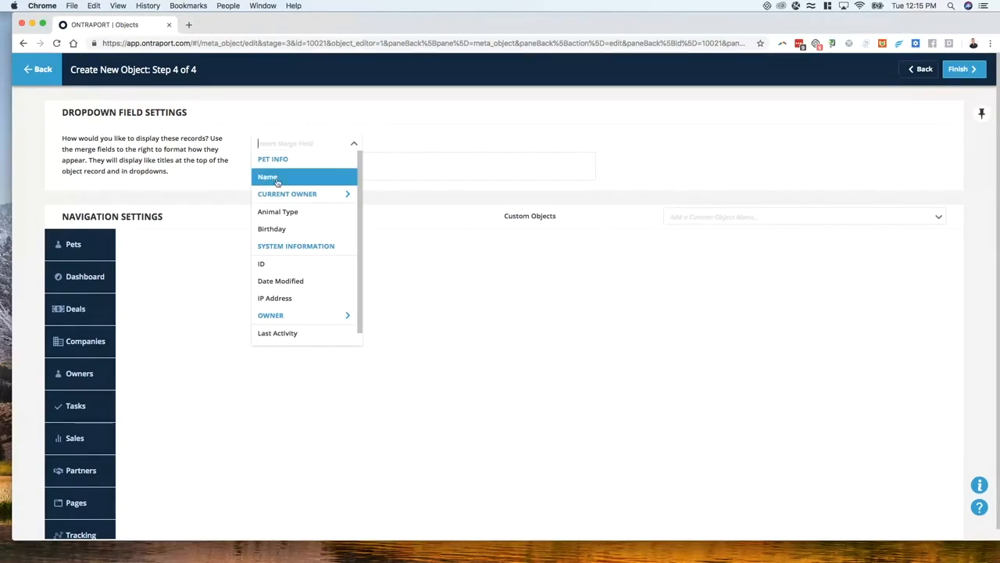
{"action": "left_click", "coordinate": [401, 172]}
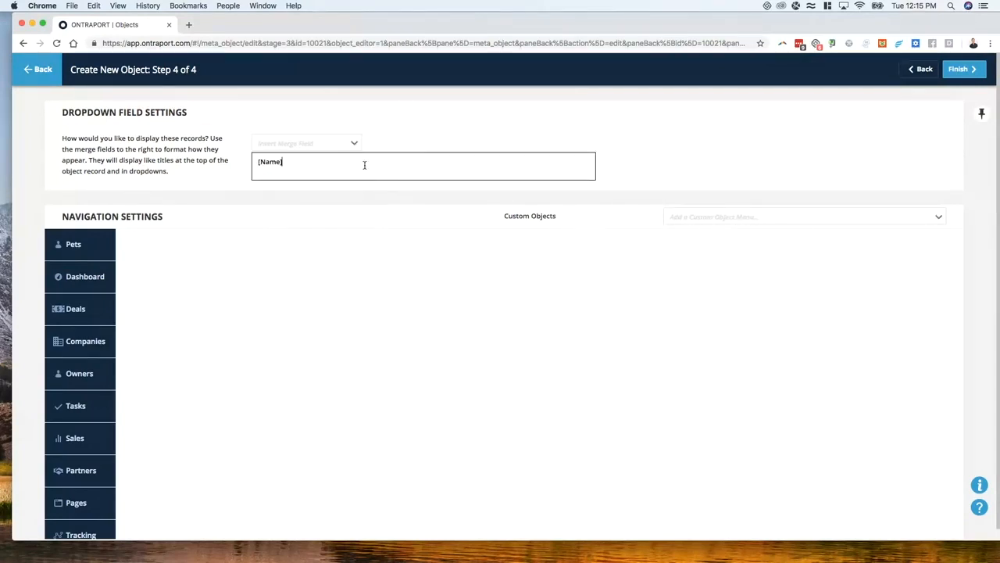
Extend the record display title with a hyphen followed by the Owner group's First Name and Last Name merge fields.
{"action": "left_click", "coordinate": [287, 149]}
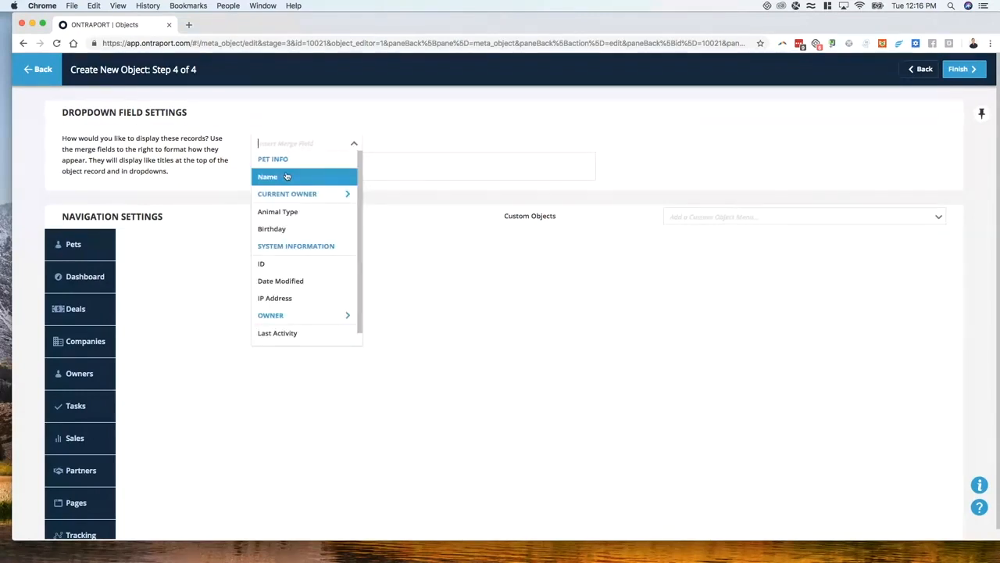
{"action": "scroll", "coordinate": [294, 251], "scroll_direction": "down", "scroll_amount": 1}
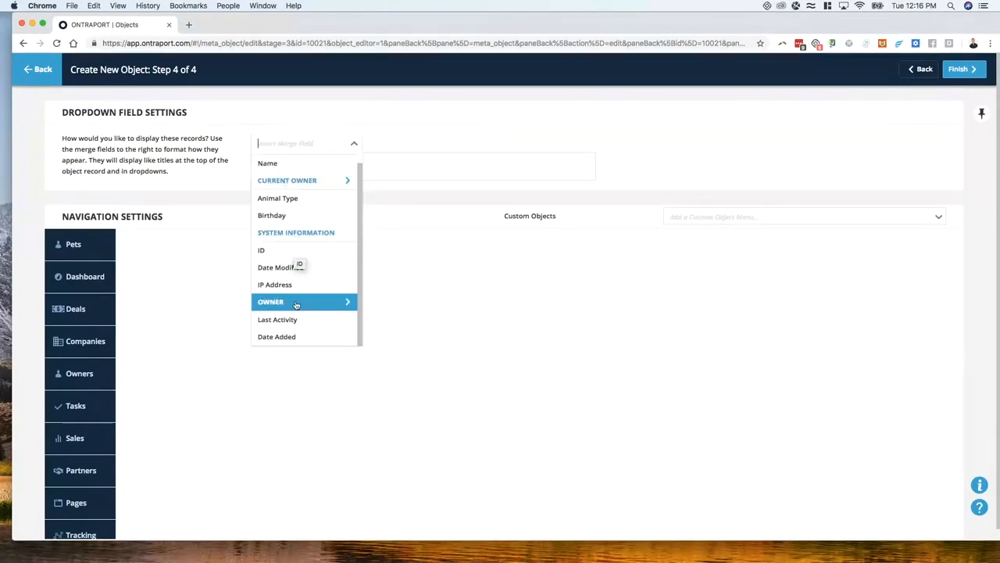
{"action": "left_click", "coordinate": [373, 165]}
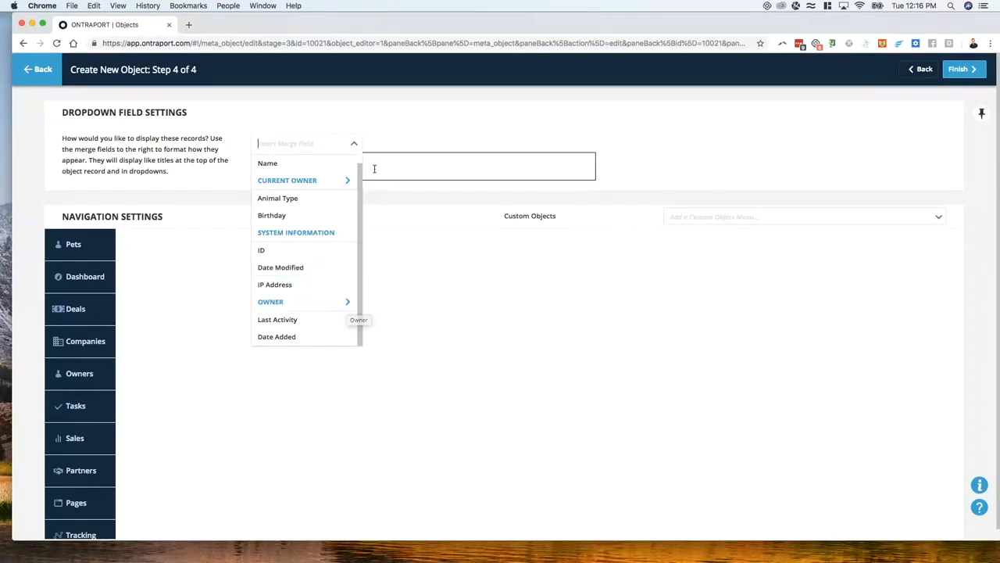
{"action": "left_click", "coordinate": [324, 148]}
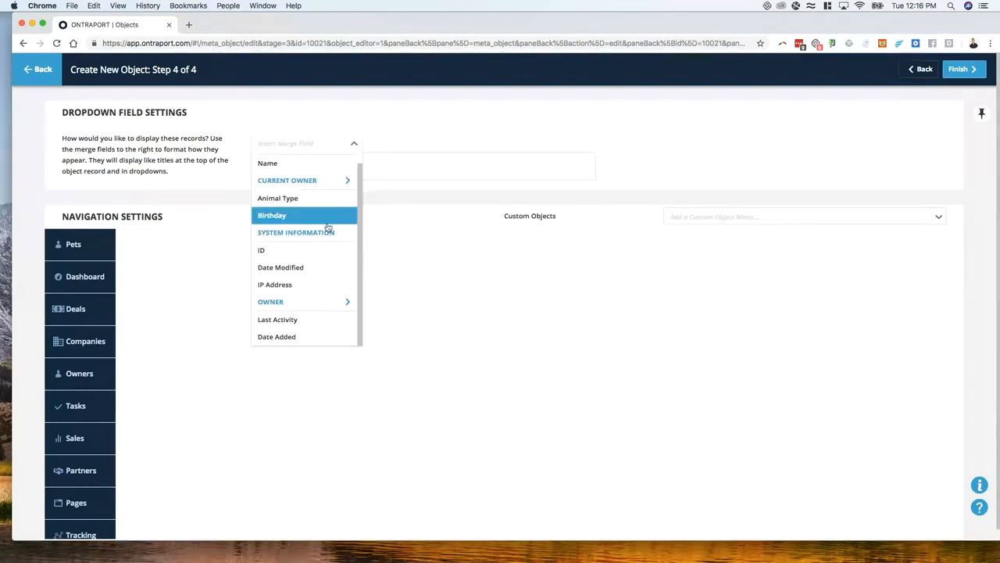
{"action": "left_click", "coordinate": [343, 304]}
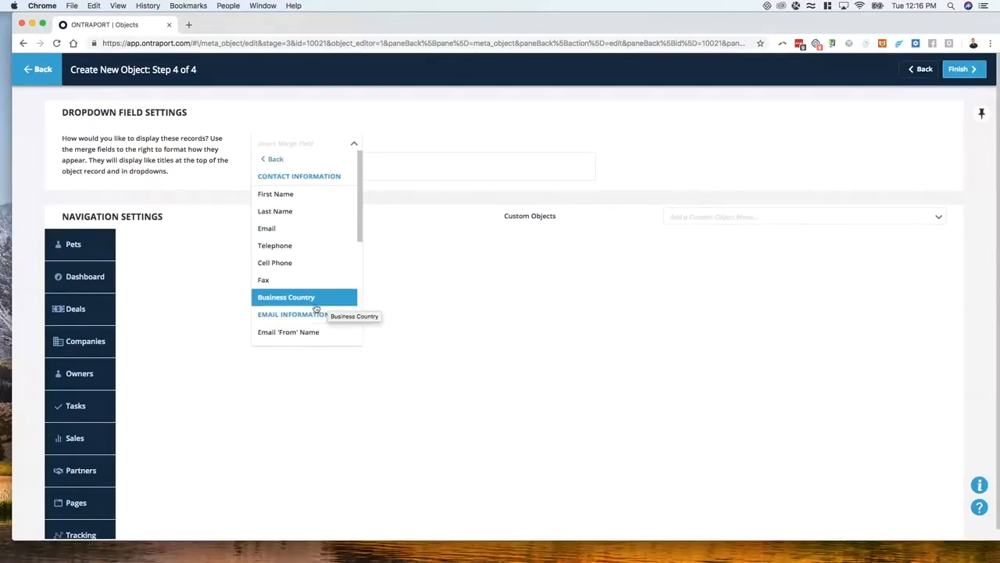
{"action": "left_click", "coordinate": [298, 195]}
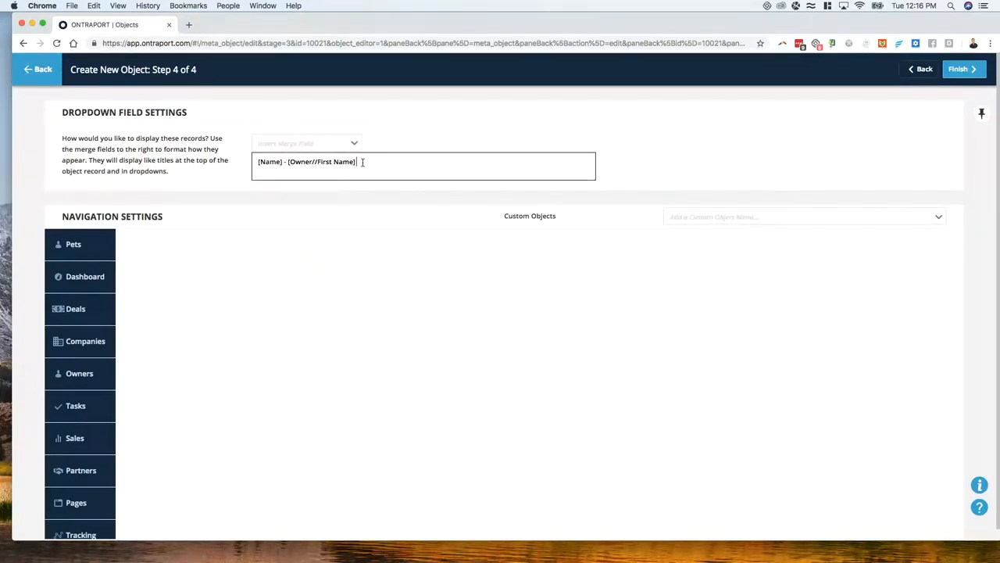
{"action": "left_click", "coordinate": [323, 147]}
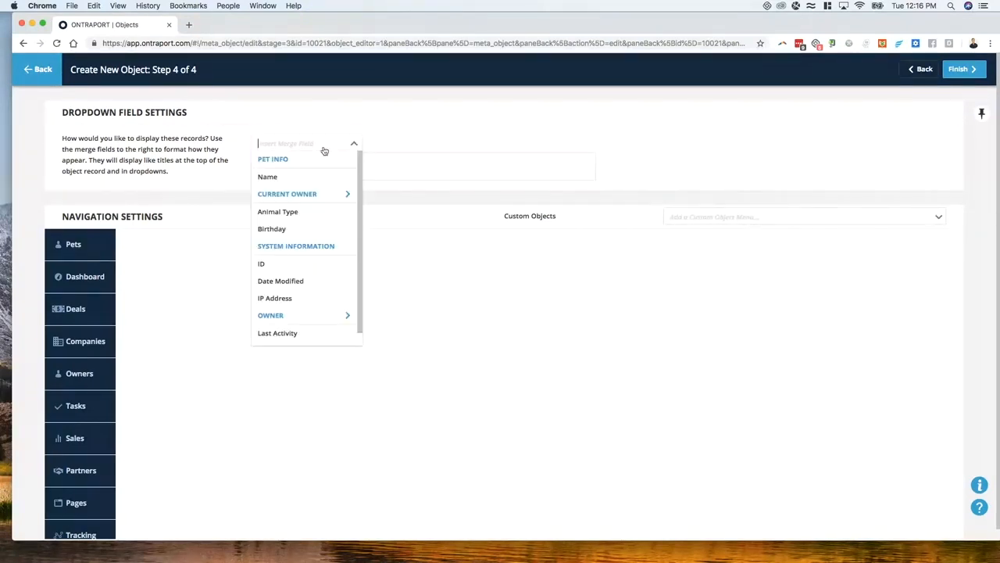
{"action": "left_click", "coordinate": [305, 321]}
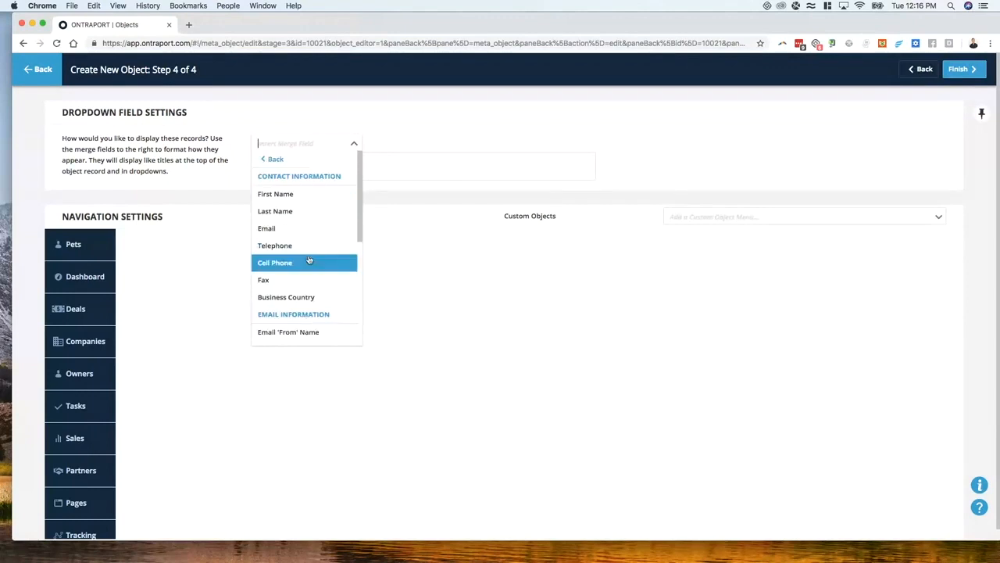
{"action": "left_click", "coordinate": [296, 212]}
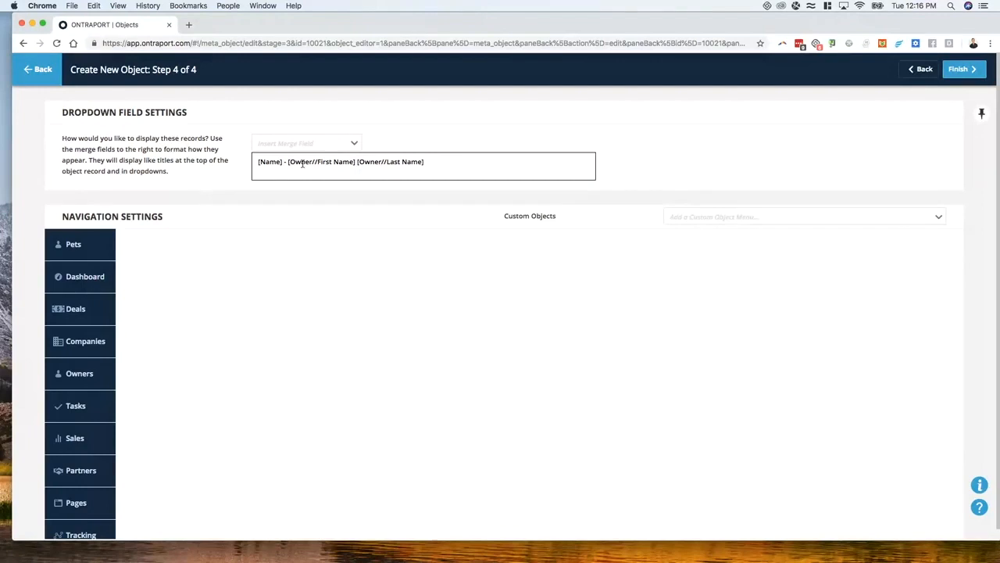
{"action": "left_click", "coordinate": [315, 210]}
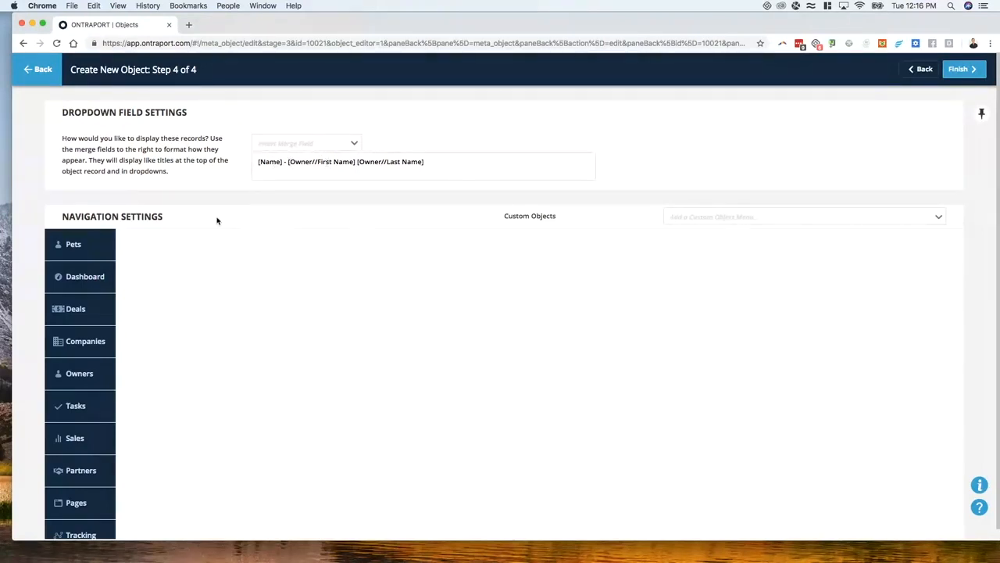
Insert the label "Owner:" before the owner's first name merge field in the record display title.
{"action": "left_click", "coordinate": [286, 164]}
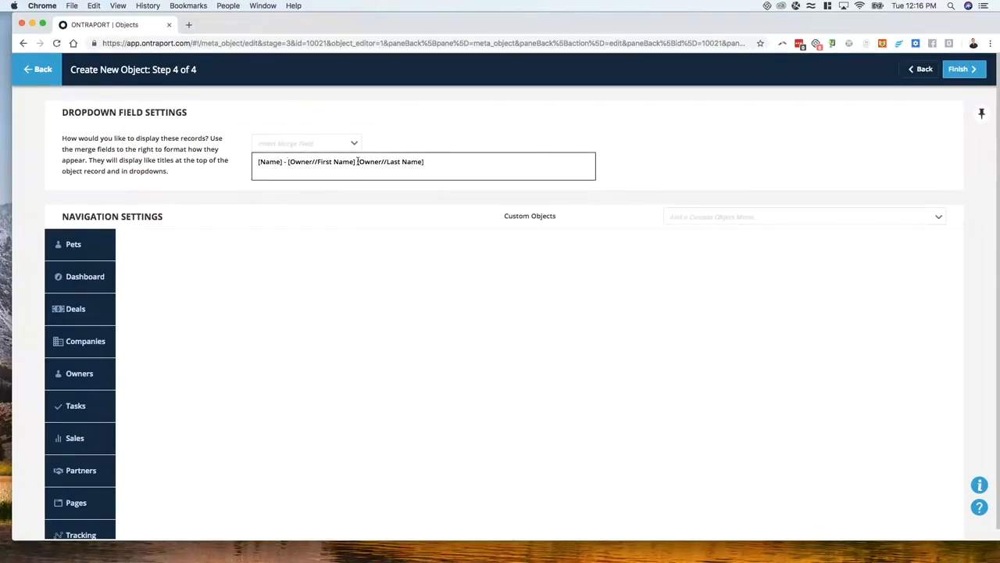
{"action": "type", "text": "Owner"}
{"action": "key", "text": "BackSpace"}
{"action": "key", "text": "BackSpace"}
{"action": "key", "text": "BackSpace"}
{"action": "key", "text": "BackSpace"}
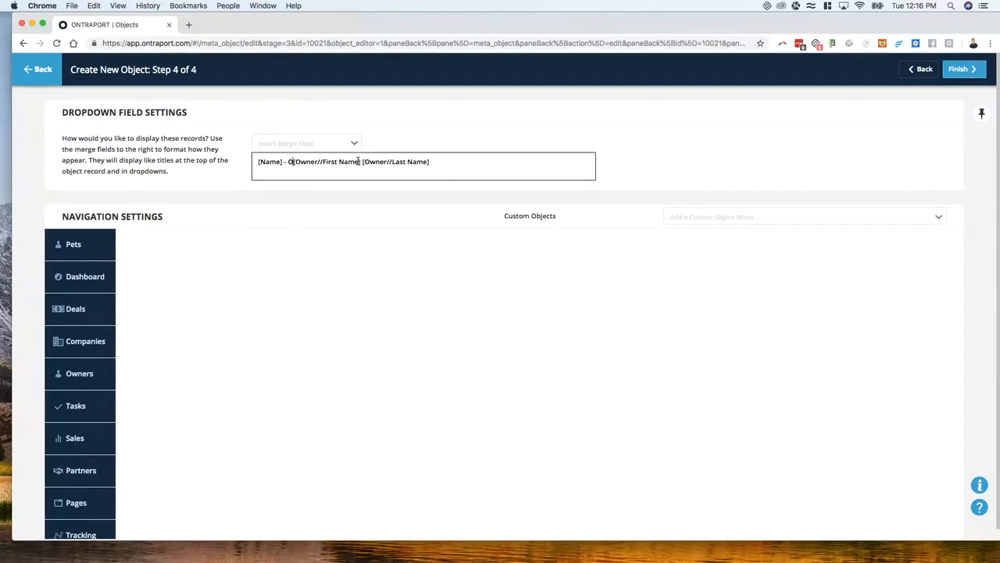
{"action": "type", "text": "wner:"}
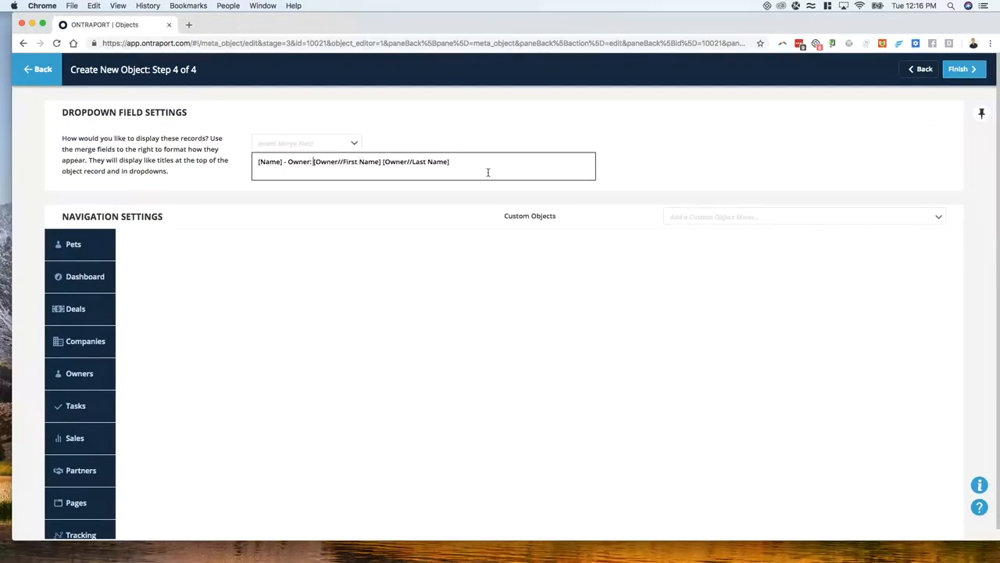
{"action": "left_click", "coordinate": [699, 165]}
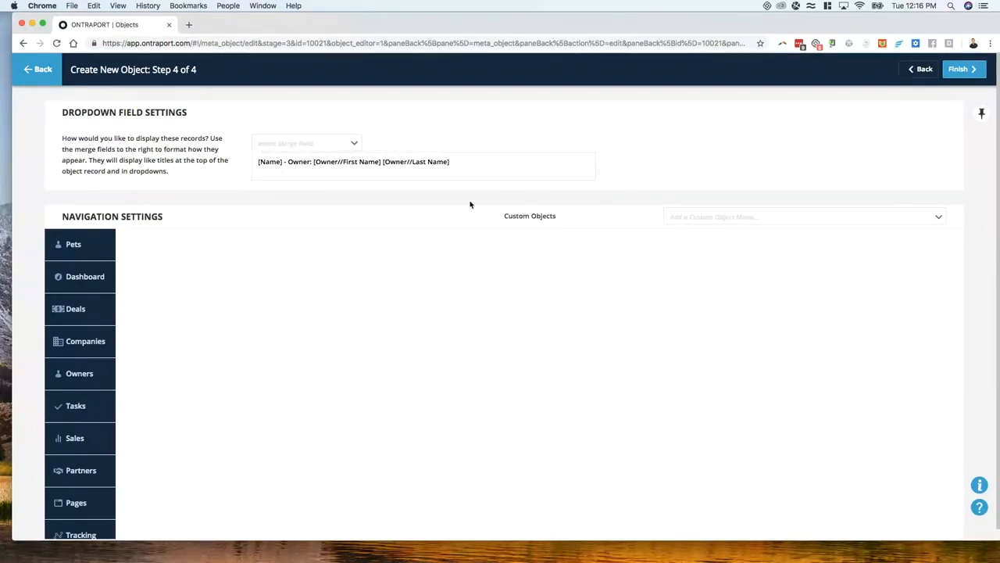
Move the Pets navigation entry directly below Owners and give it the dog face icon.
{"action": "scroll", "coordinate": [162, 260], "scroll_direction": "down", "scroll_amount": 1}
{"action": "mouse_move", "coordinate": [85, 240]}
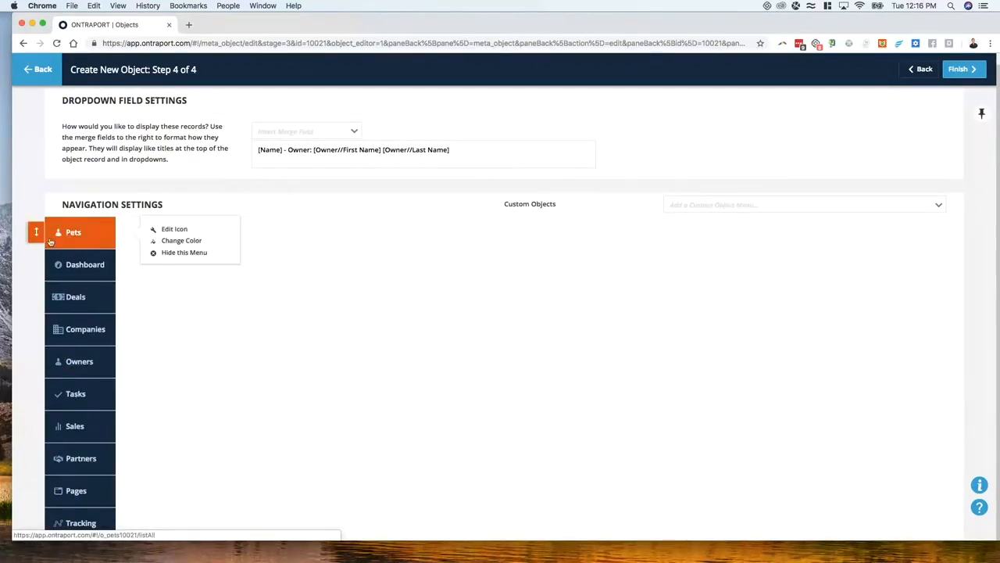
{"action": "left_click_drag", "start_coordinate": [34, 233], "coordinate": [38, 361]}
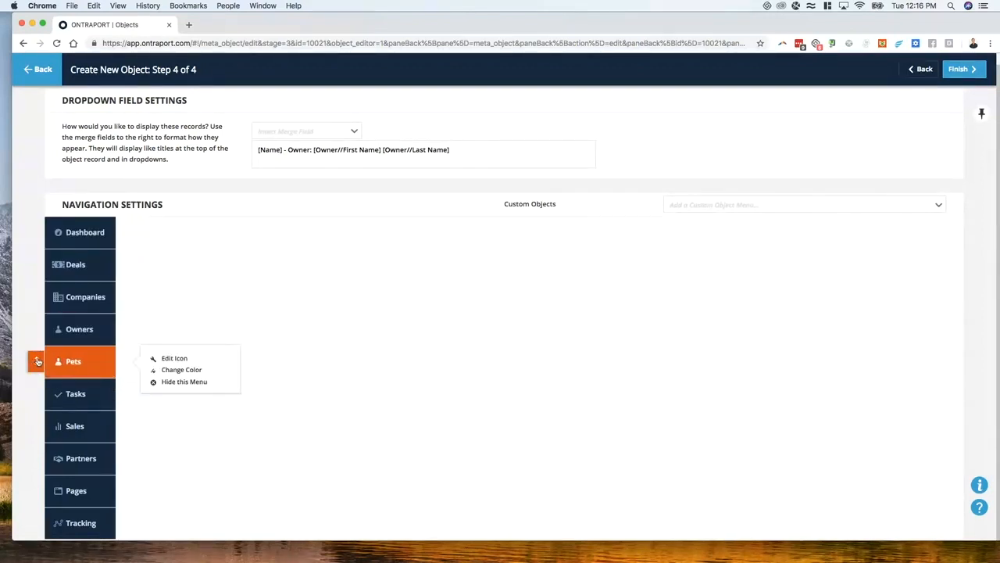
{"action": "left_click", "coordinate": [176, 358]}
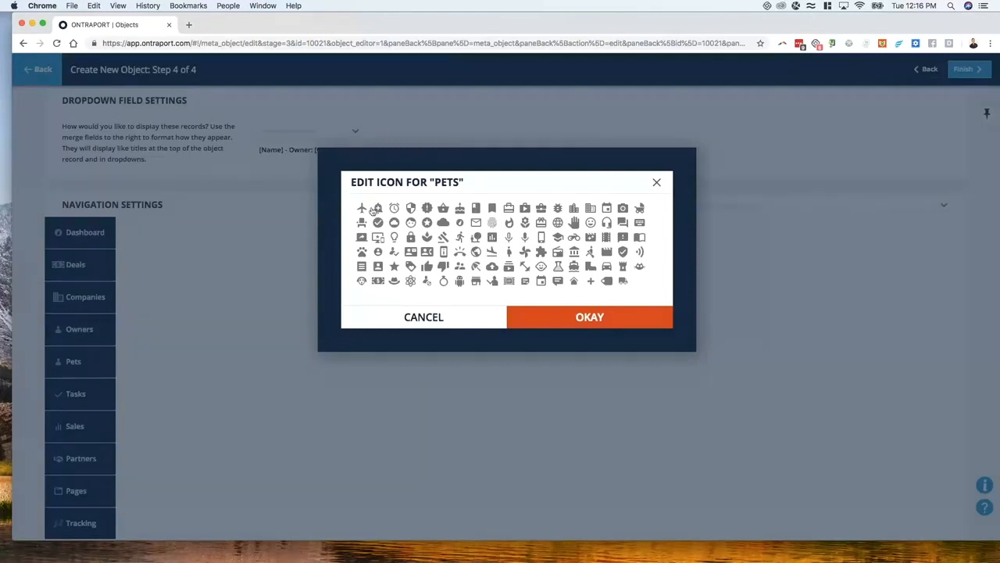
{"action": "left_click", "coordinate": [361, 280]}
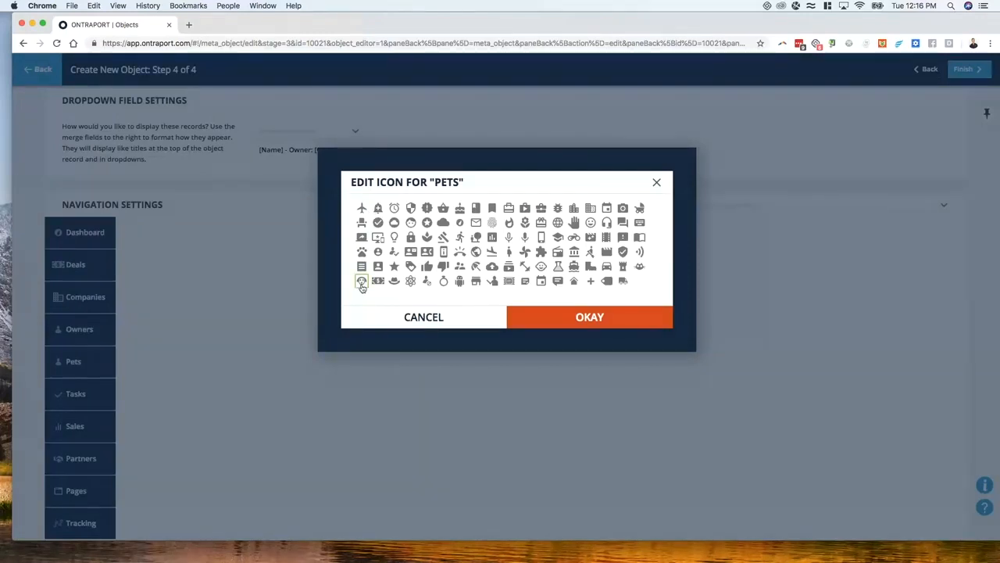
{"action": "left_click", "coordinate": [569, 321]}
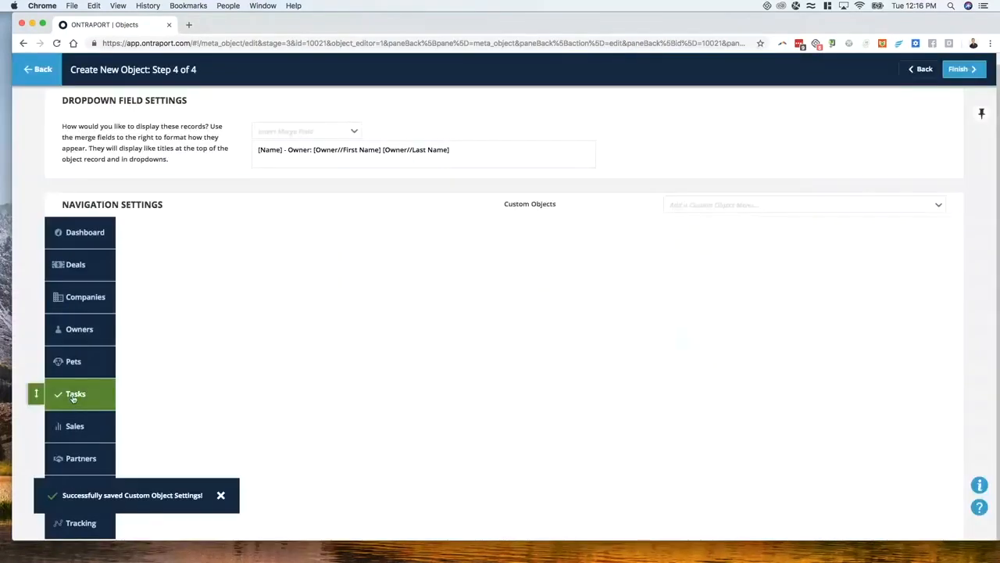
Set the Pets theme color to dark brown and finish creating the object.
{"action": "mouse_move", "coordinate": [60, 367]}
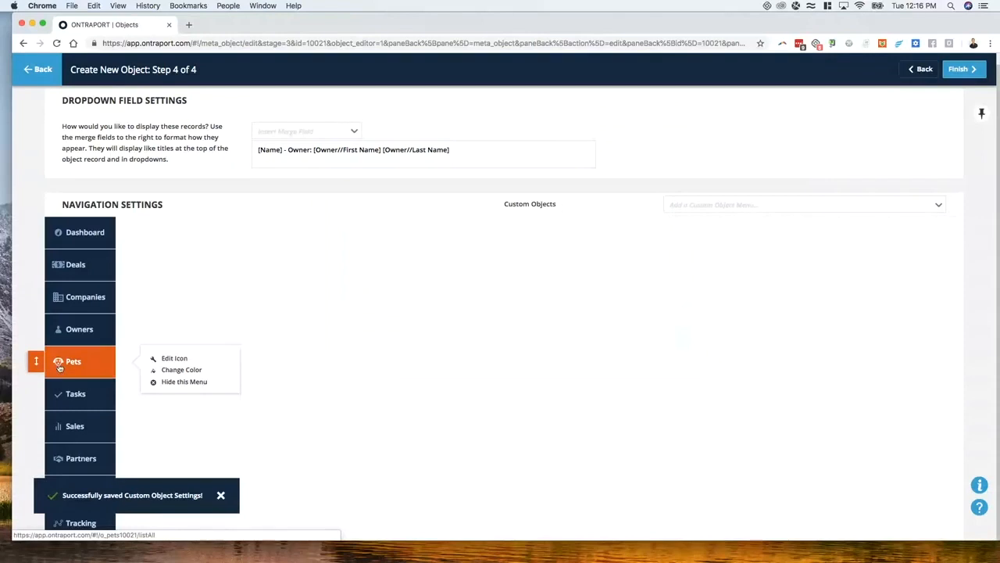
{"action": "left_click", "coordinate": [177, 370]}
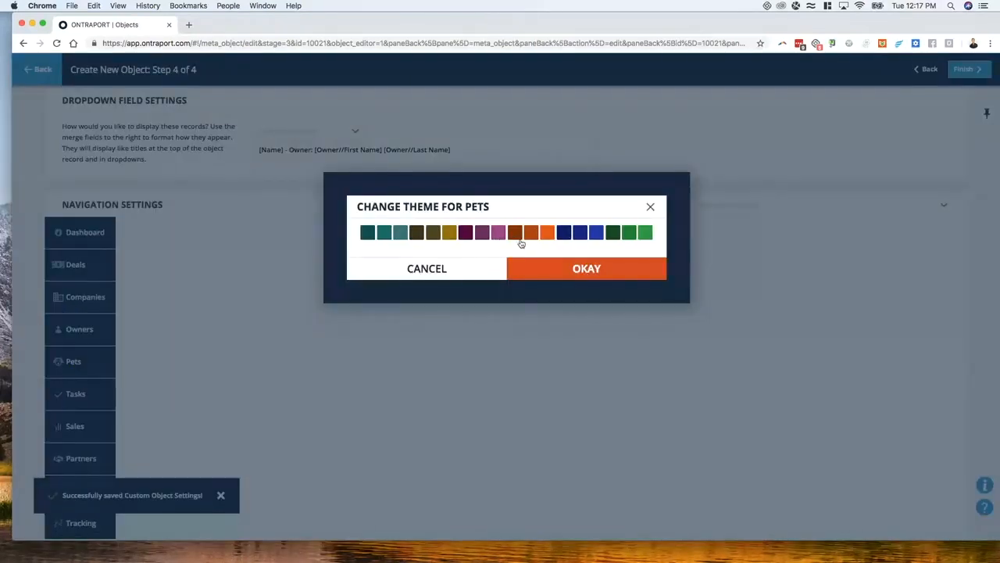
{"action": "left_click", "coordinate": [517, 234]}
{"action": "left_click", "coordinate": [554, 271]}
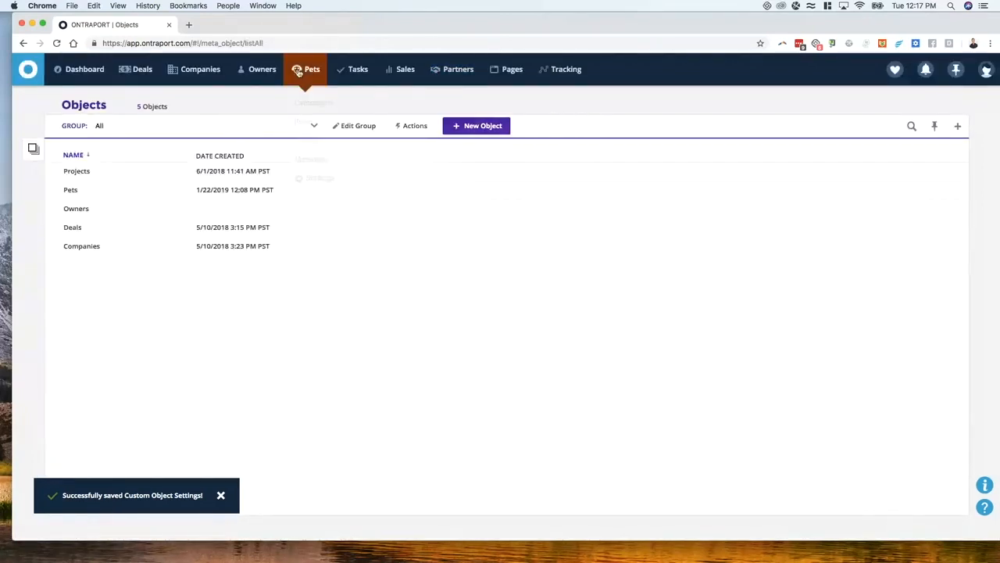
Open the record collection of the new Pets object.
{"action": "mouse_move", "coordinate": [298, 71]}
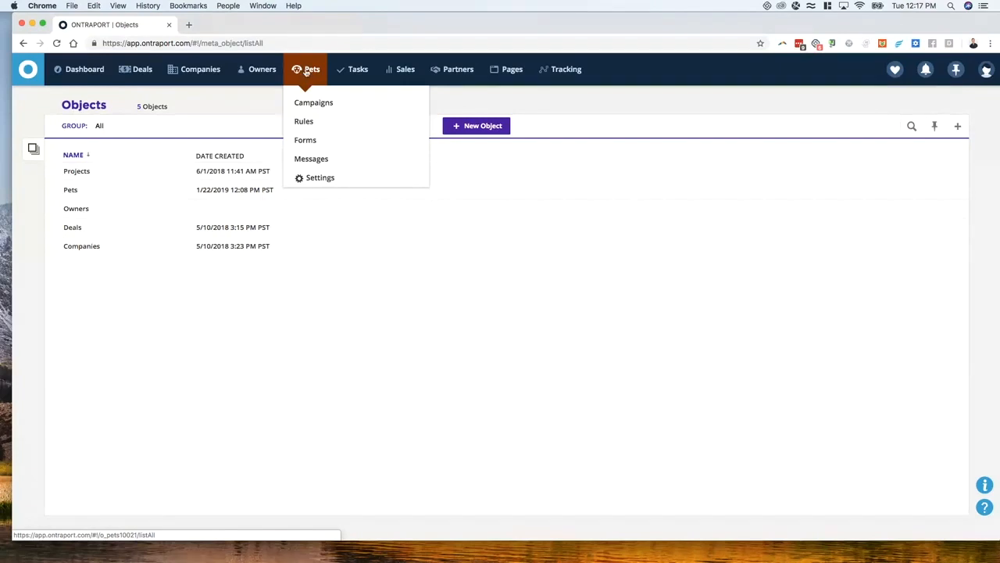
{"action": "left_click", "coordinate": [307, 71]}
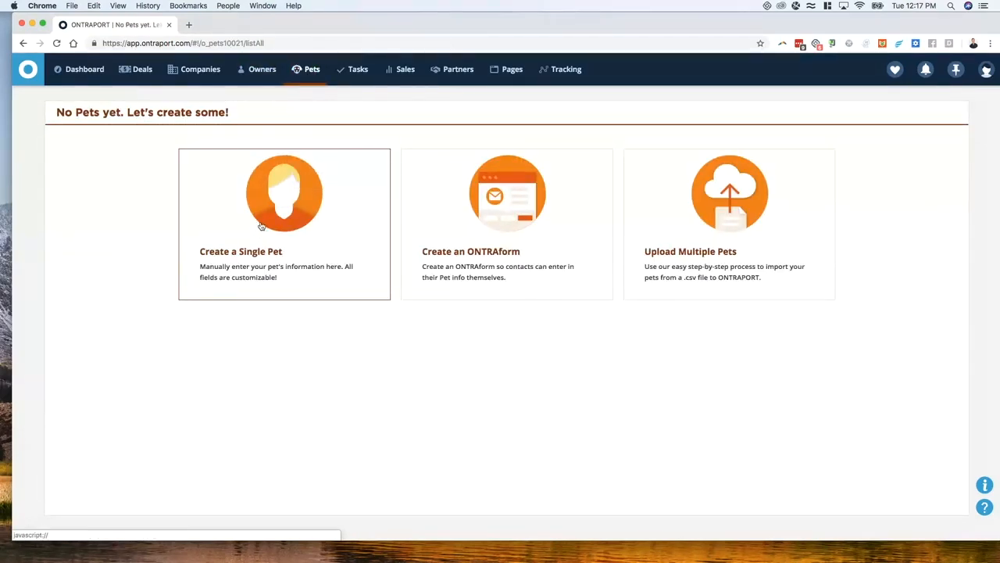
Create a single pet record named Fluffy with animal type Dog, and fill in its birthday.
{"action": "left_click", "coordinate": [236, 262]}
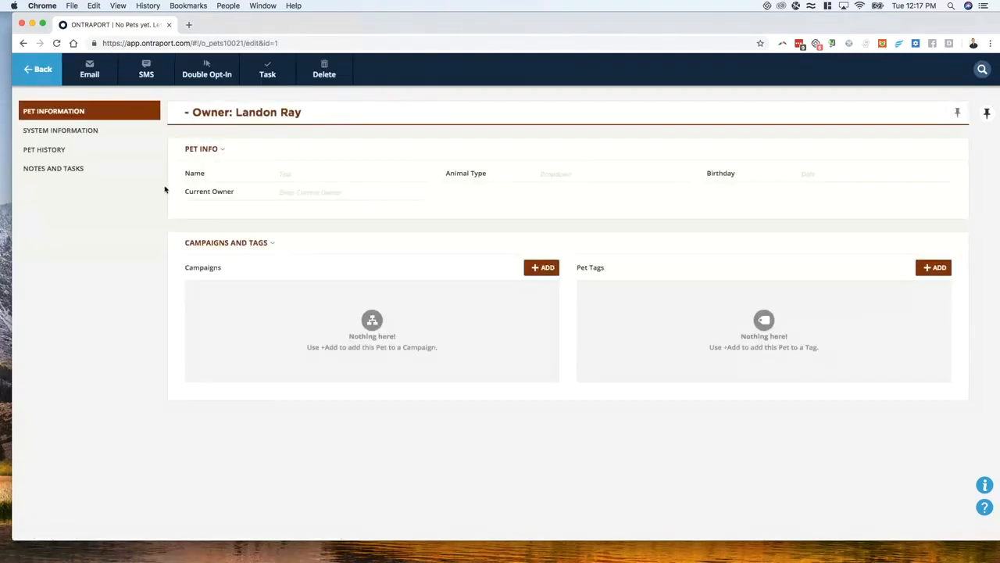
{"action": "left_click", "coordinate": [320, 174]}
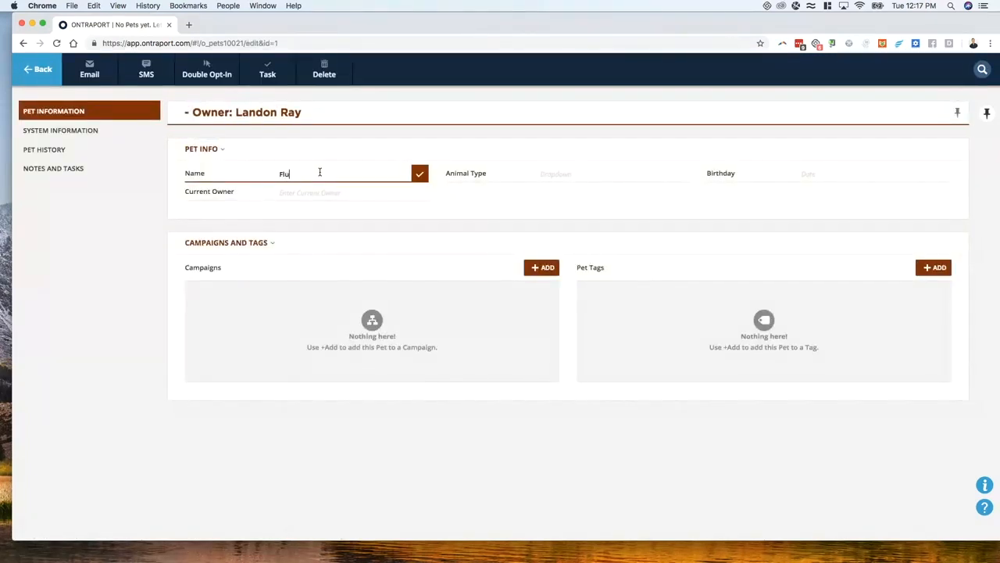
{"action": "left_click", "coordinate": [549, 174]}
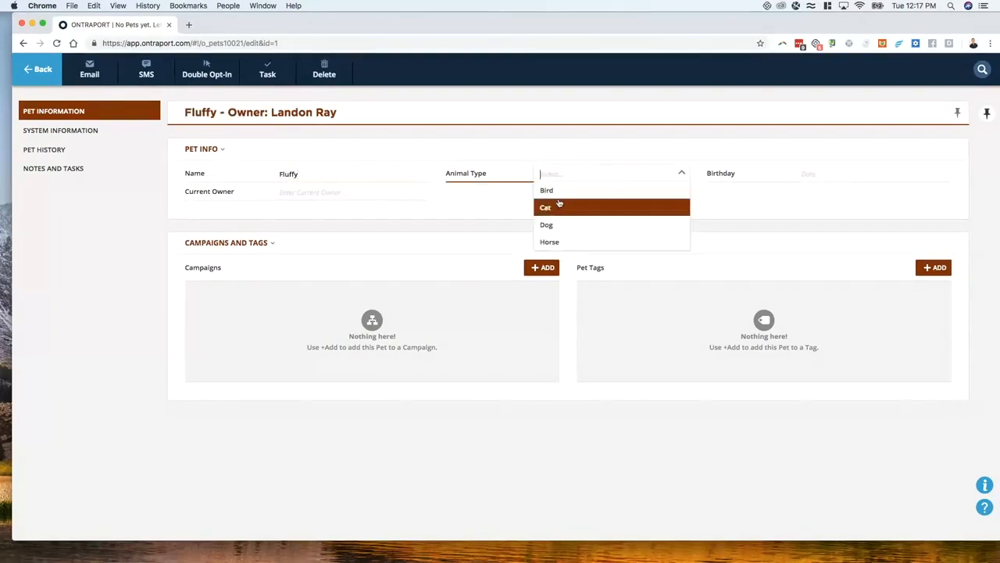
{"action": "left_click", "coordinate": [560, 223]}
{"action": "left_click", "coordinate": [848, 174]}
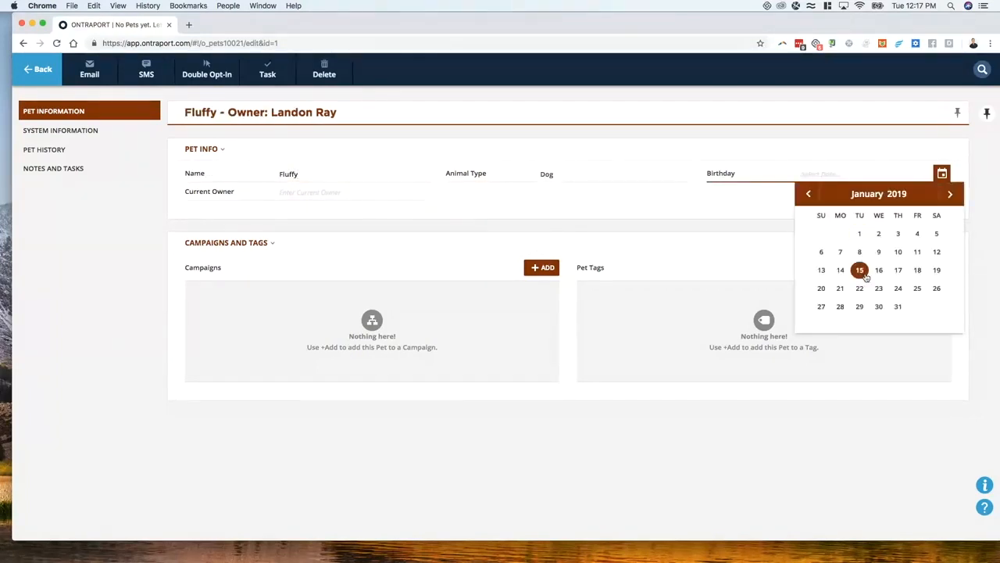
{"action": "left_click", "coordinate": [862, 272]}
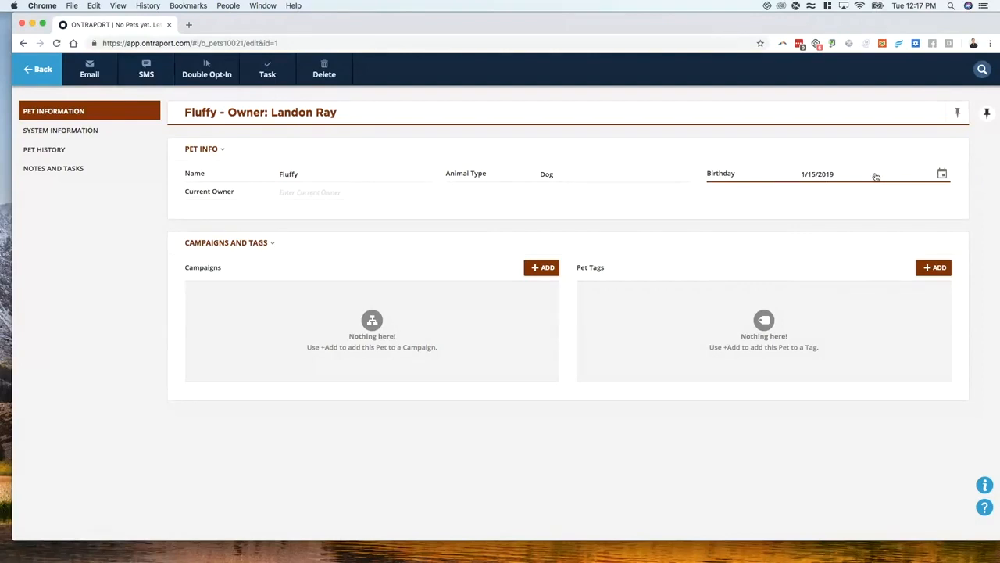
{"action": "left_click", "coordinate": [330, 195]}
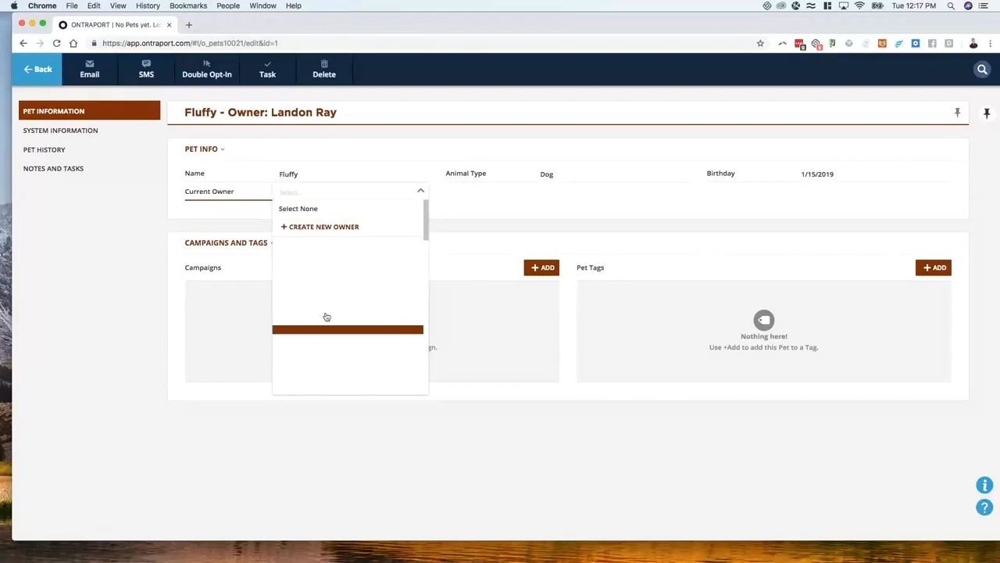
{"action": "left_click", "coordinate": [319, 210]}
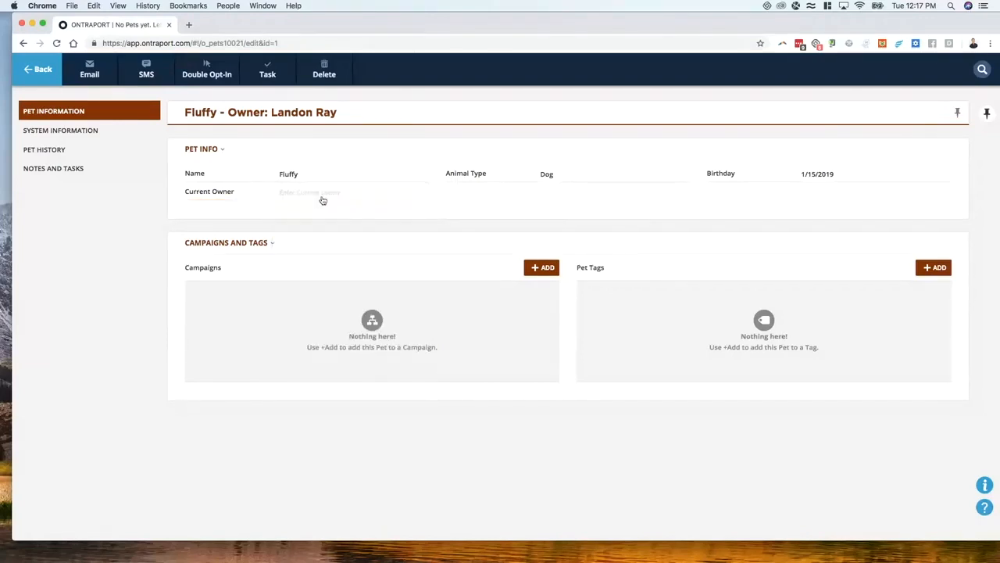
{"action": "left_click", "coordinate": [322, 197]}
{"action": "left_click", "coordinate": [325, 271]}
{"action": "left_click", "coordinate": [309, 198]}
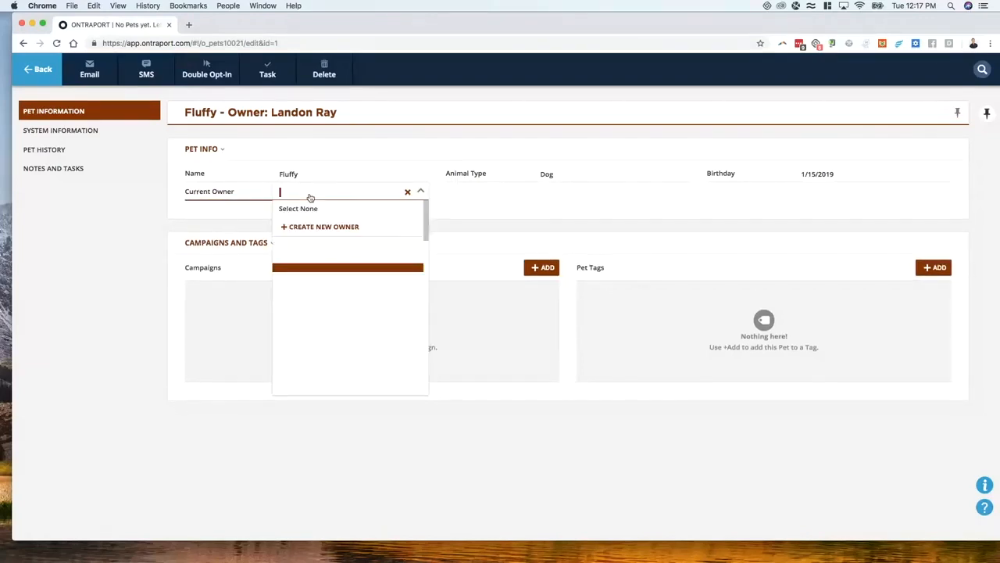
{"action": "type", "text": "as"}
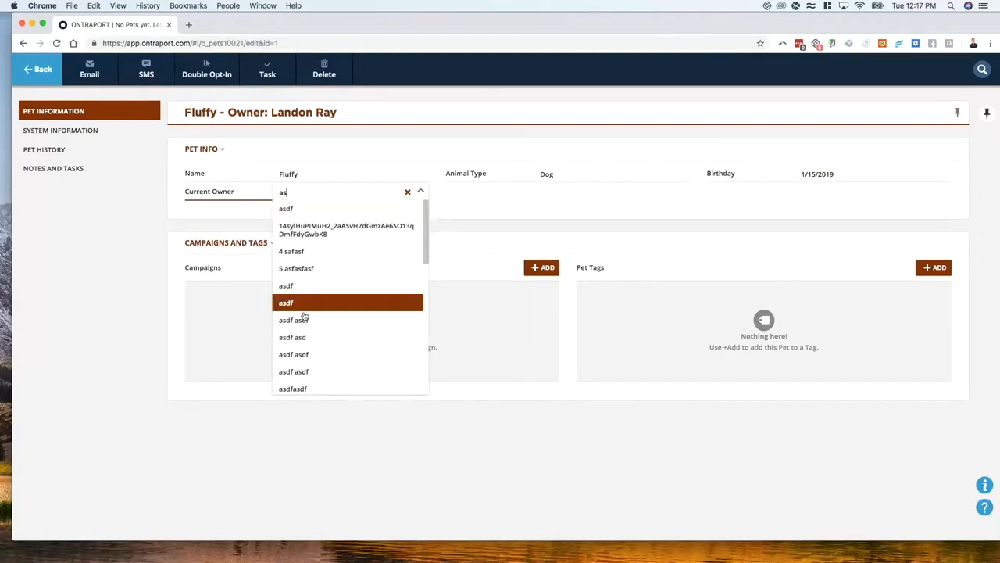
{"action": "key", "text": "BackSpace"}
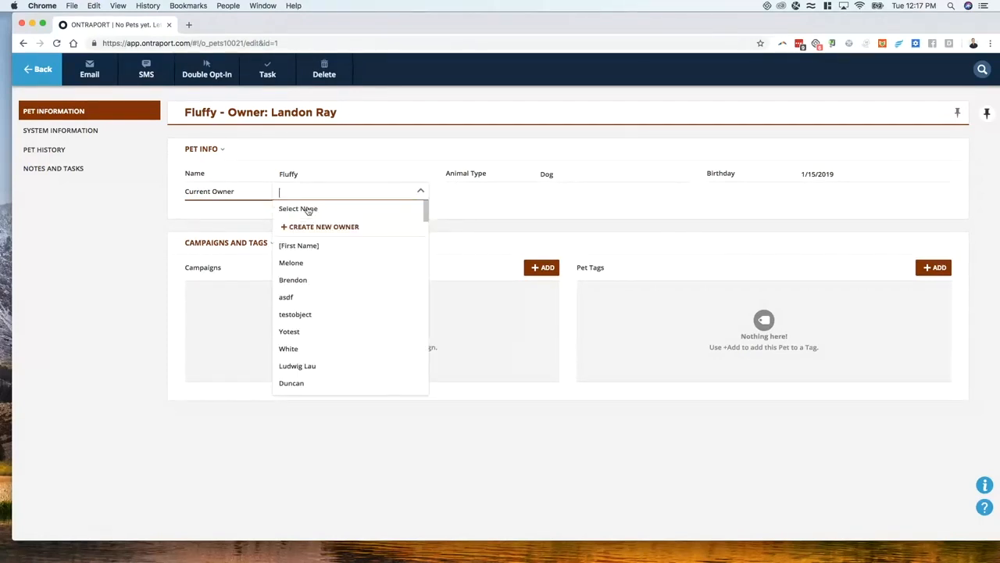
Search the owners by first name, assign a matching person as Fluffy's current owner, and accept the relationship change.
{"action": "type", "text": "john"}
{"action": "key", "text": "BackSpace"}
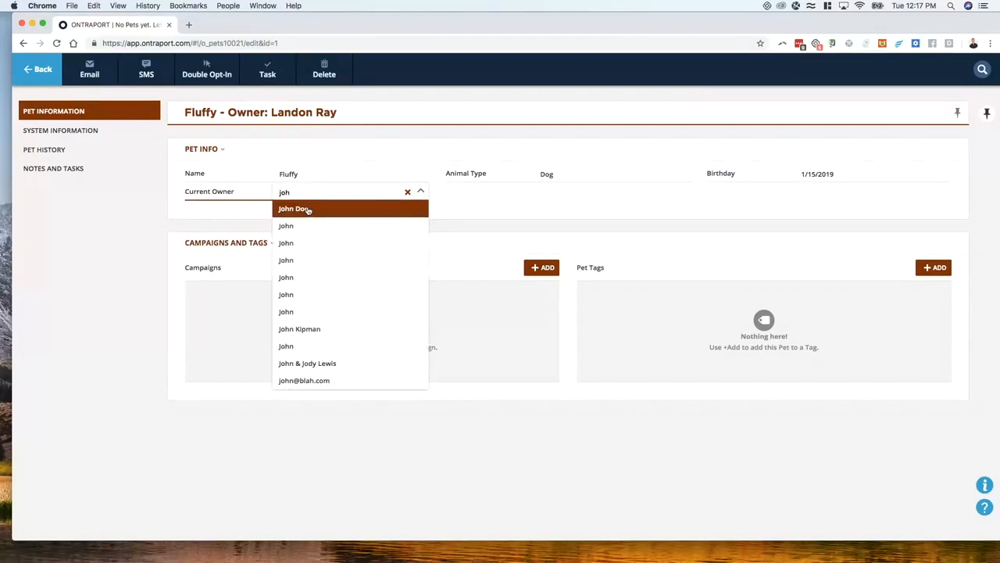
{"action": "type", "text": "n"}
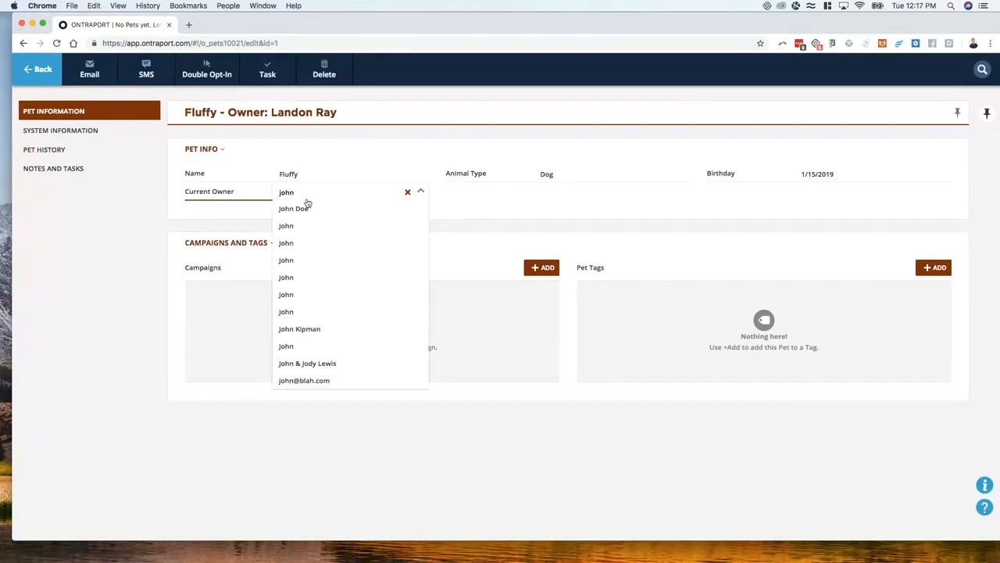
{"action": "left_click", "coordinate": [318, 353]}
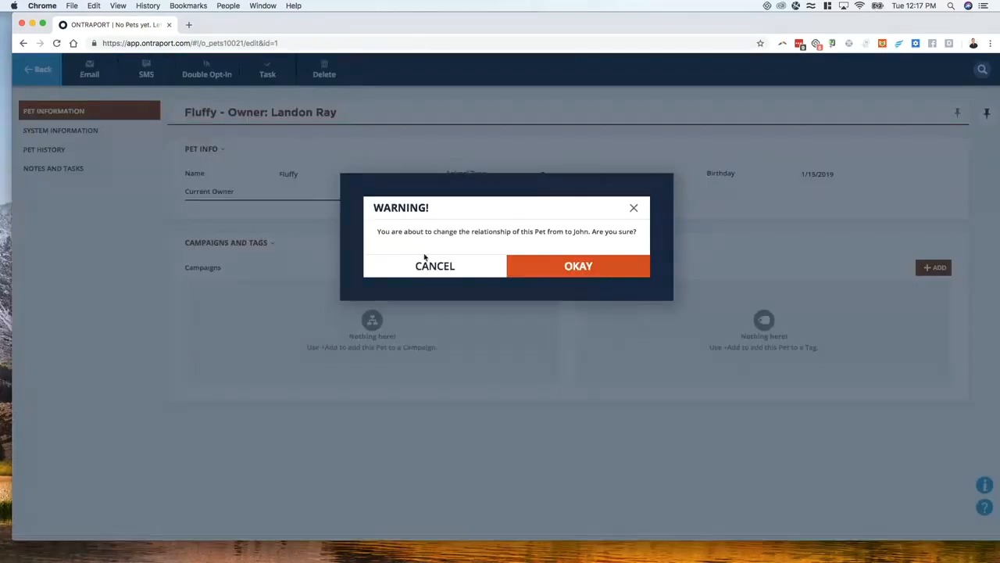
{"action": "left_click", "coordinate": [555, 266]}
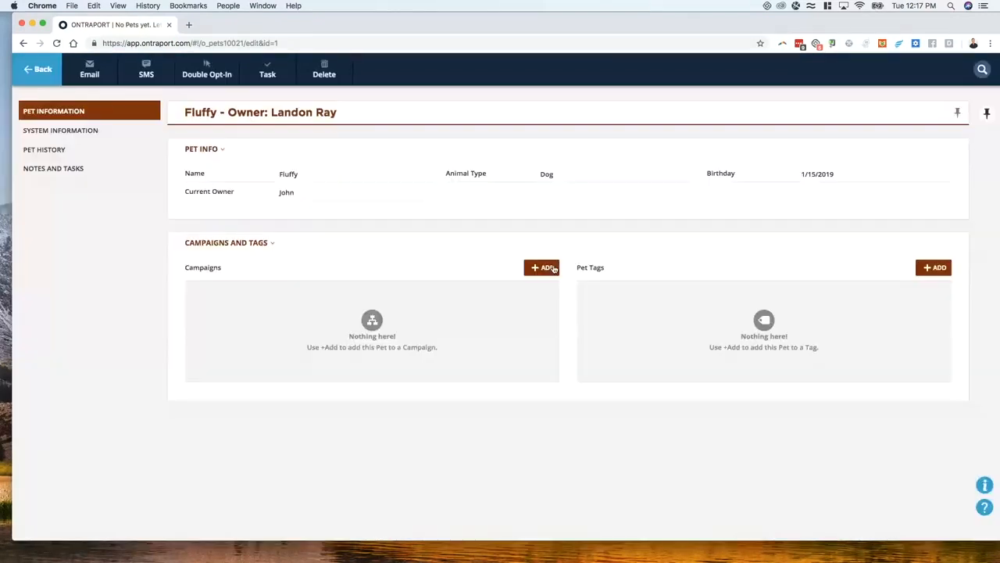
Change Fluffy's current owner to the "asdf asdf" record and accept the relationship change.
{"action": "left_click", "coordinate": [304, 199]}
{"action": "scroll", "coordinate": [316, 358], "scroll_direction": "down", "scroll_amount": 3}
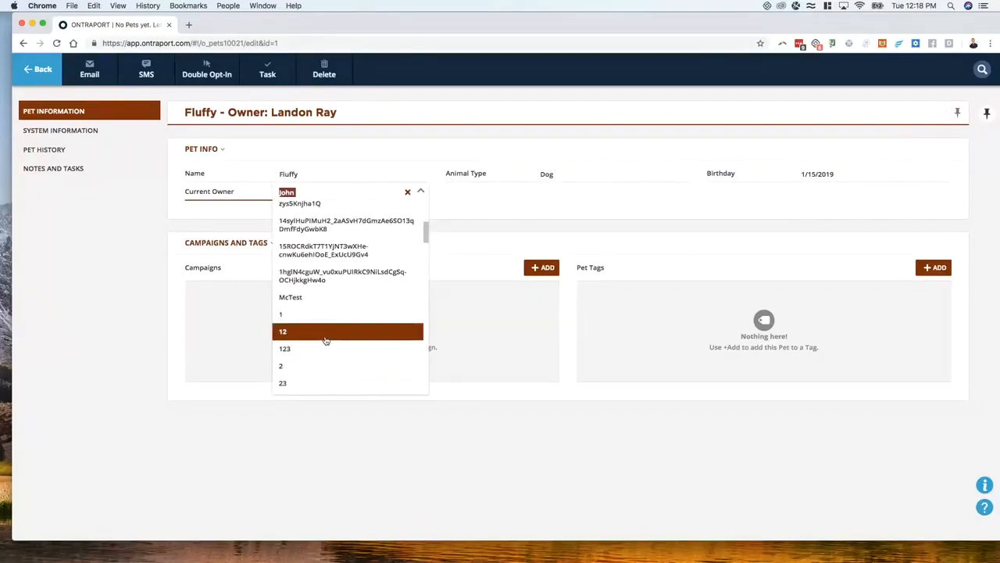
{"action": "scroll", "coordinate": [329, 341], "scroll_direction": "down", "scroll_amount": 15}
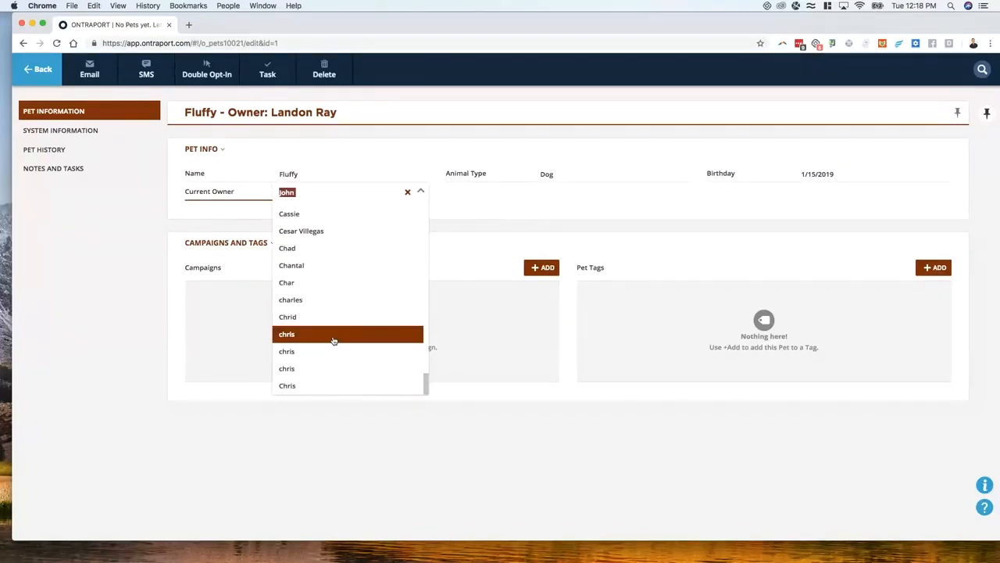
{"action": "scroll", "coordinate": [333, 330], "scroll_direction": "up", "scroll_amount": 2}
{"action": "scroll", "coordinate": [323, 373], "scroll_direction": "down", "scroll_amount": 5}
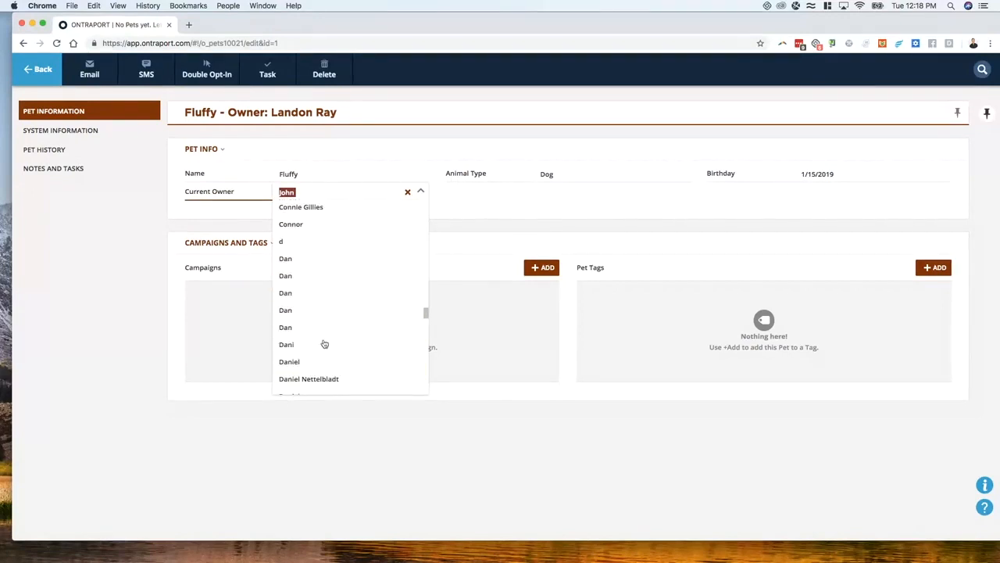
{"action": "scroll", "coordinate": [324, 340], "scroll_direction": "down", "scroll_amount": 3}
{"action": "scroll", "coordinate": [322, 328], "scroll_direction": "up", "scroll_amount": 10}
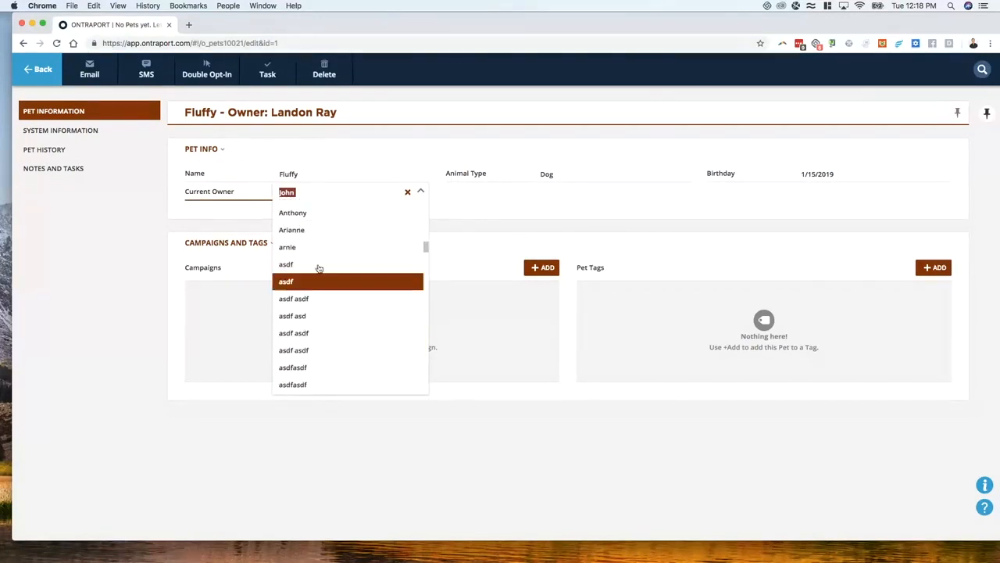
{"action": "scroll", "coordinate": [328, 352], "scroll_direction": "down", "scroll_amount": 4}
{"action": "scroll", "coordinate": [340, 313], "scroll_direction": "up", "scroll_amount": 7}
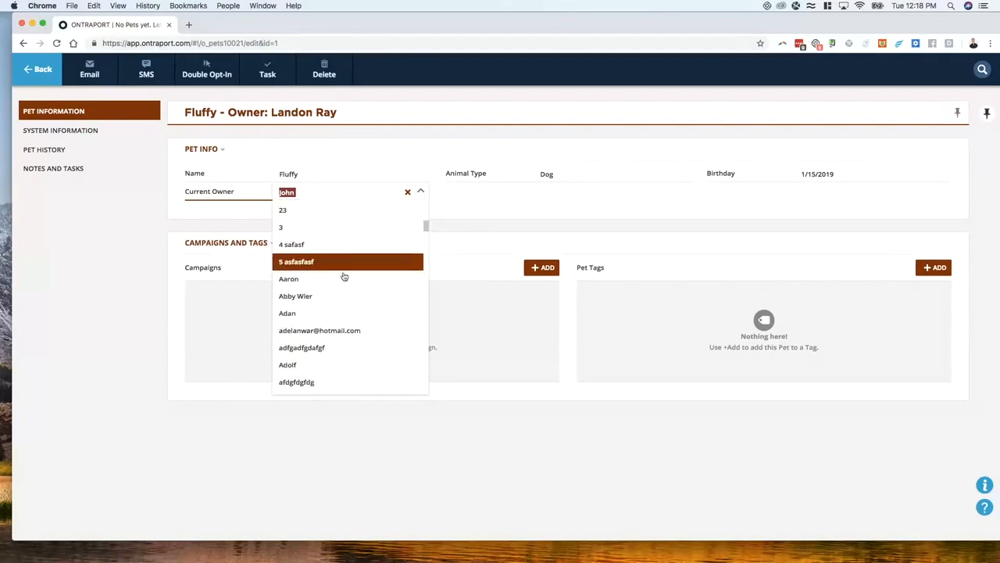
{"action": "scroll", "coordinate": [350, 268], "scroll_direction": "up", "scroll_amount": 2}
{"action": "scroll", "coordinate": [348, 305], "scroll_direction": "down", "scroll_amount": 5}
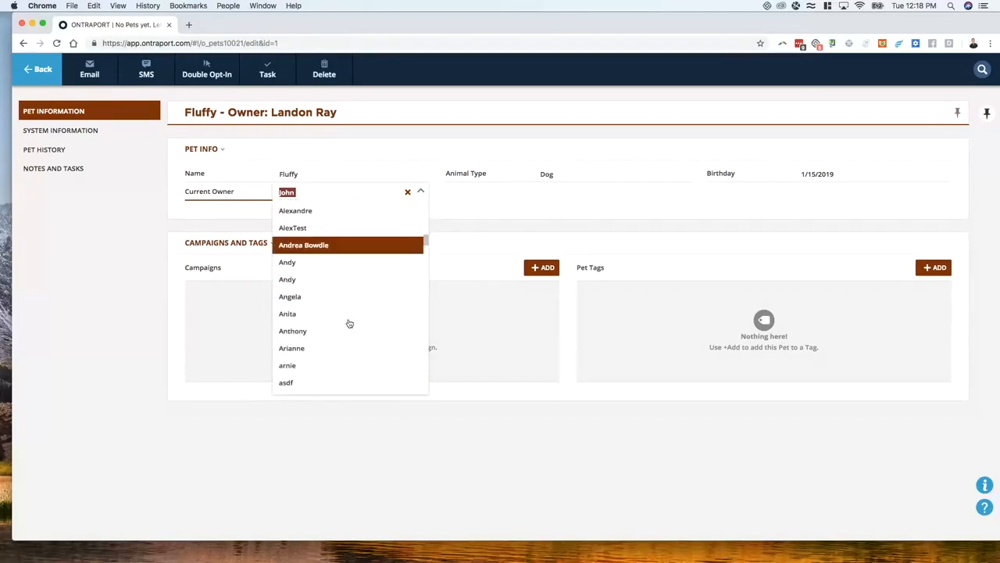
{"action": "scroll", "coordinate": [348, 324], "scroll_direction": "down", "scroll_amount": 6}
{"action": "scroll", "coordinate": [347, 324], "scroll_direction": "up", "scroll_amount": 5}
{"action": "scroll", "coordinate": [348, 326], "scroll_direction": "down", "scroll_amount": 1}
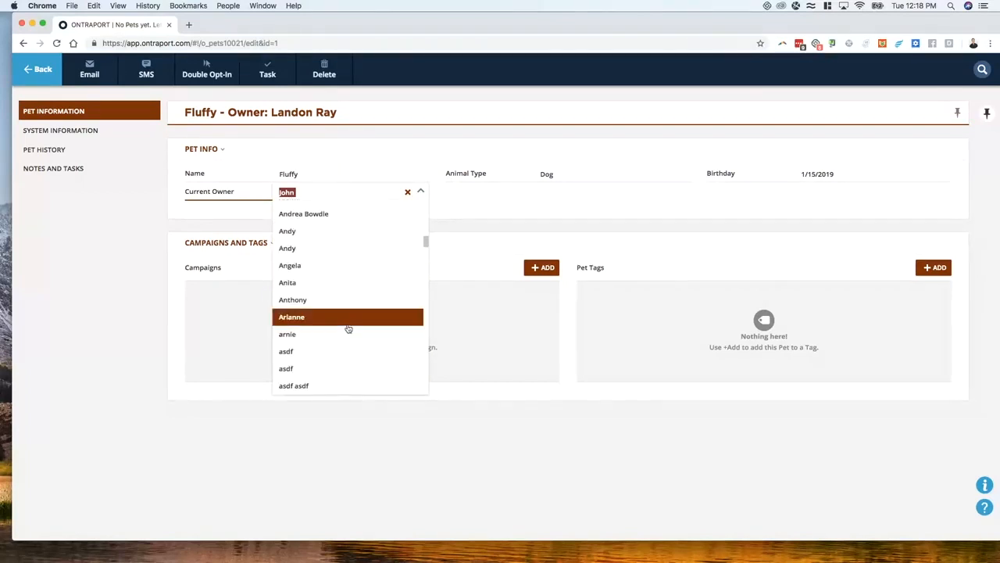
{"action": "scroll", "coordinate": [313, 301], "scroll_direction": "down", "scroll_amount": 3}
{"action": "left_click", "coordinate": [311, 295]}
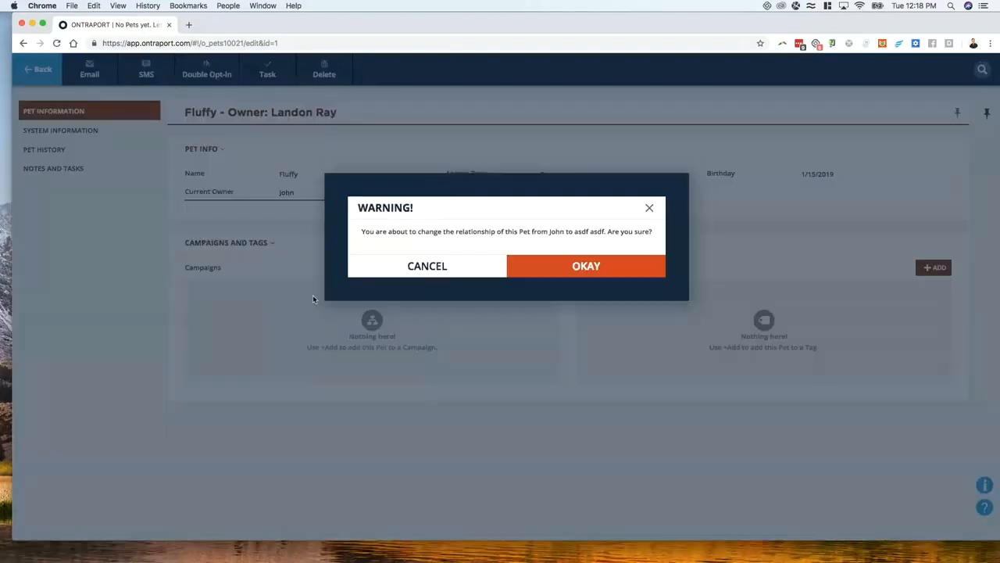
{"action": "left_click", "coordinate": [532, 268]}
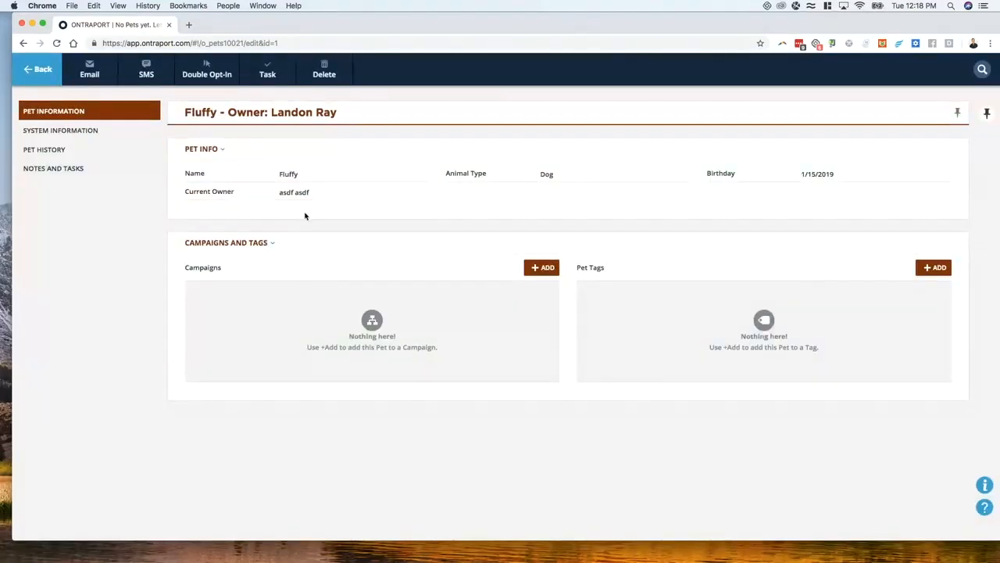
{"action": "left_click_drag", "start_coordinate": [297, 267], "coordinate": [259, 315]}
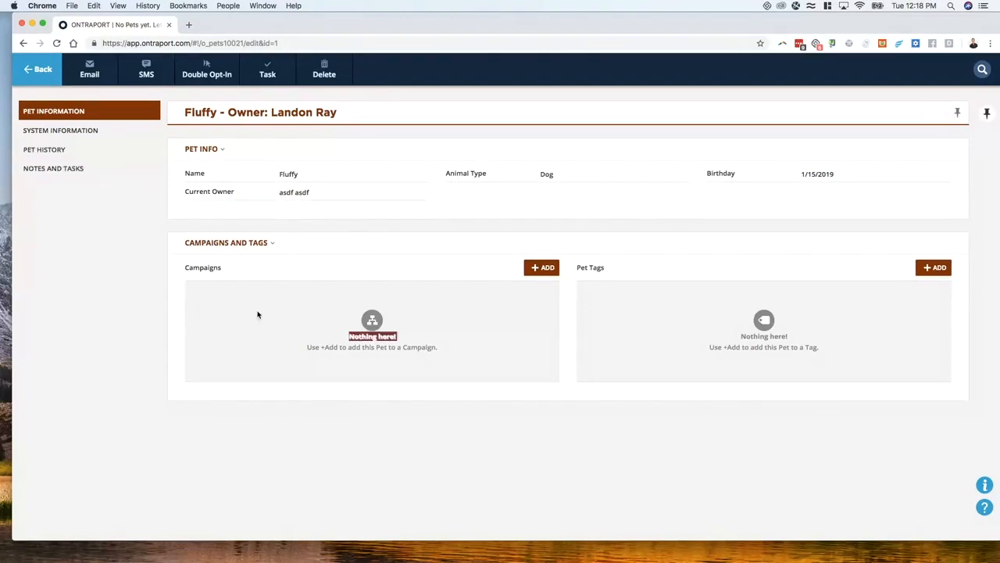
{"action": "left_click", "coordinate": [104, 301]}
{"action": "left_click_drag", "start_coordinate": [184, 111], "coordinate": [237, 156]}
{"action": "left_click", "coordinate": [131, 174]}
Return from Fluffy's record to the Pets collection.
{"action": "left_click", "coordinate": [39, 70]}
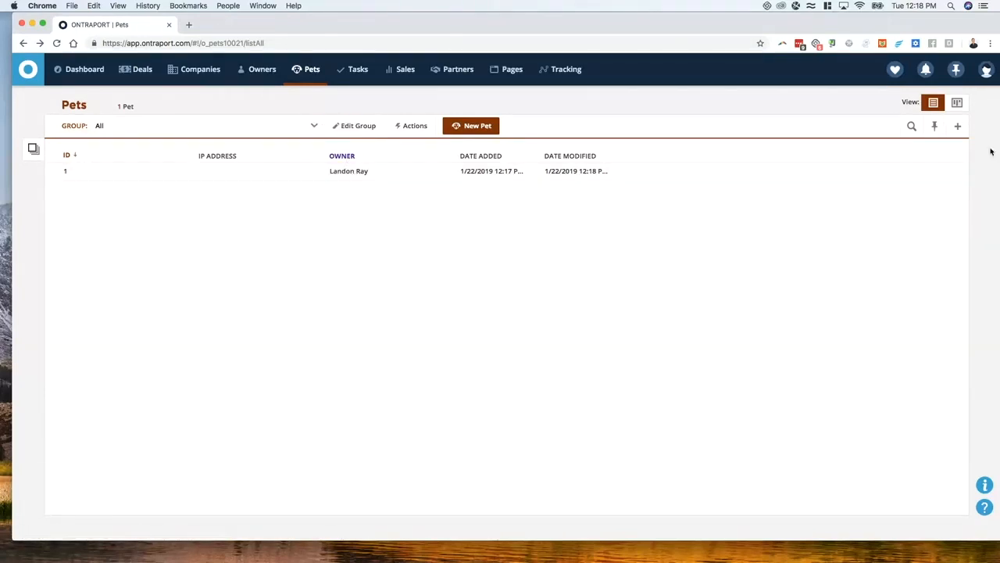
{"action": "left_click", "coordinate": [958, 128]}
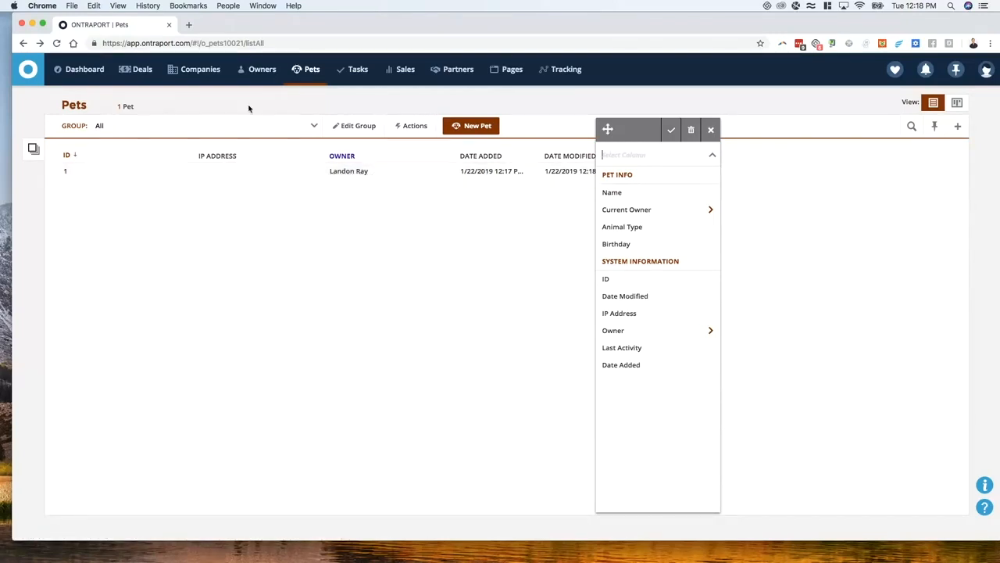
{"action": "mouse_move", "coordinate": [309, 70]}
{"action": "left_click", "coordinate": [388, 274]}
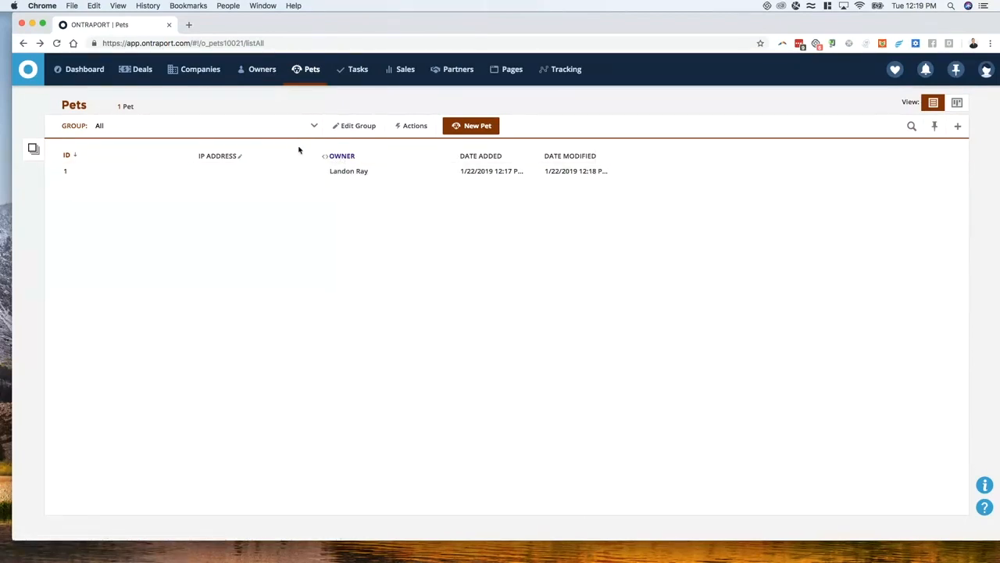
Add a Name column to the Pets collection and place it before the ID column.
{"action": "left_click", "coordinate": [957, 128]}
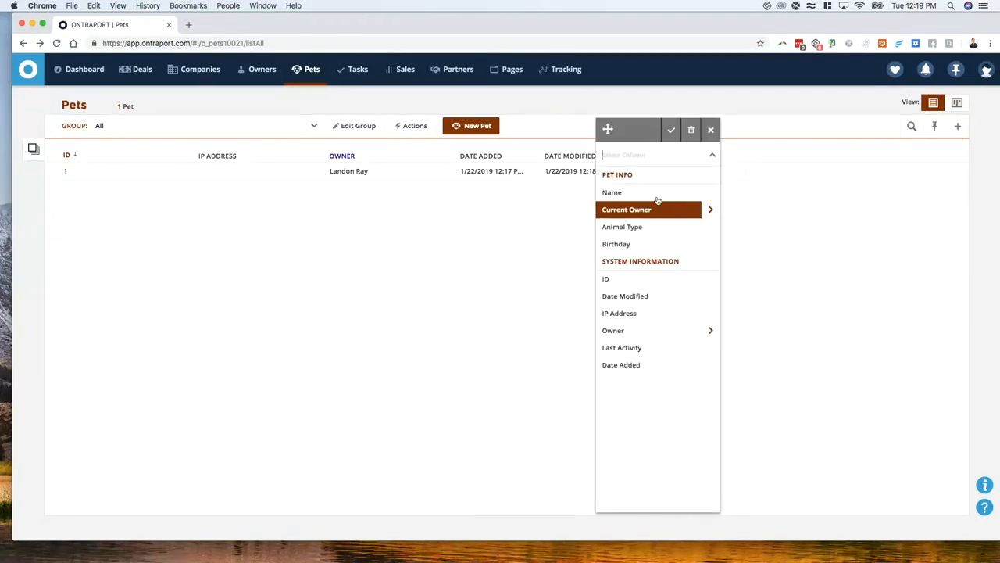
{"action": "left_click", "coordinate": [626, 194]}
{"action": "left_click_drag", "start_coordinate": [608, 127], "coordinate": [39, 128]}
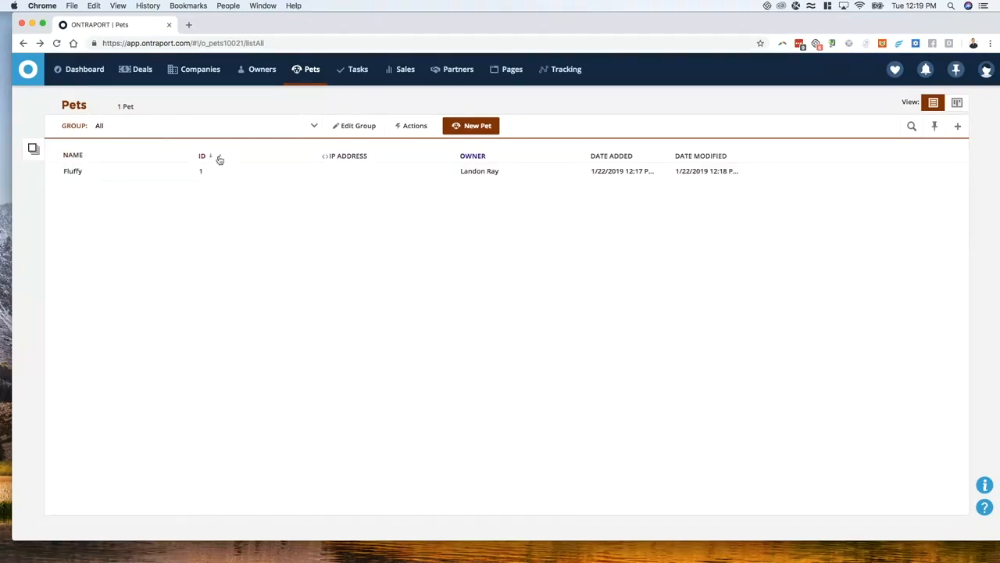
Remove the ID and IP Address columns from the Pets collection.
{"action": "left_click", "coordinate": [220, 160]}
{"action": "left_click", "coordinate": [259, 131]}
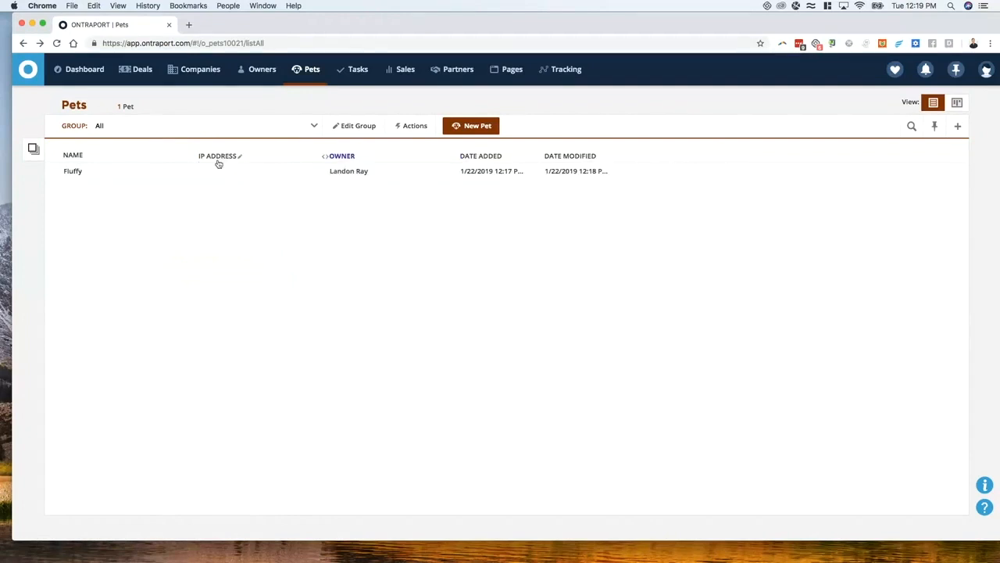
{"action": "left_click", "coordinate": [241, 157]}
{"action": "left_click", "coordinate": [259, 130]}
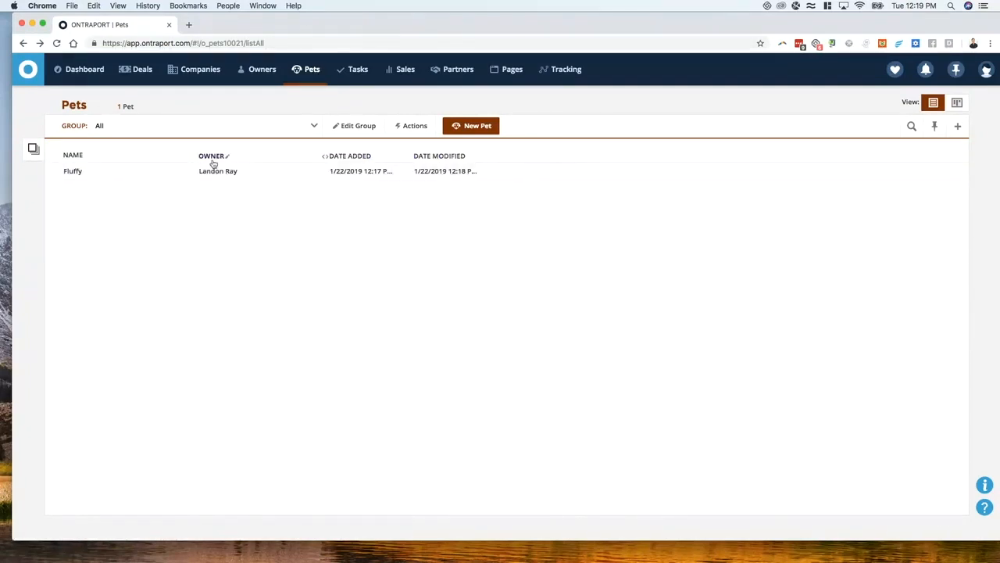
Replace the Owner column in the Pets collection with the Current Owner field.
{"action": "left_click", "coordinate": [230, 158]}
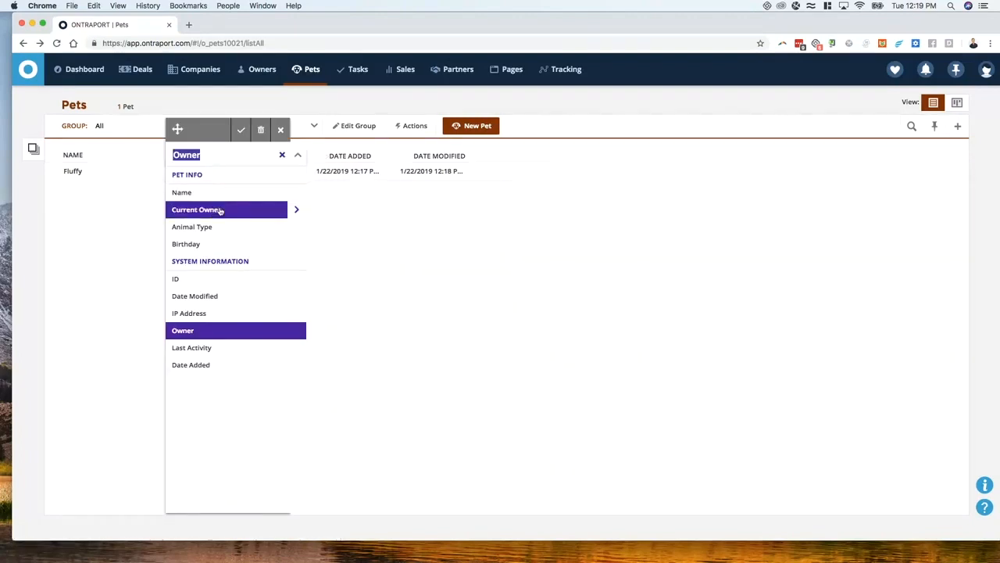
{"action": "left_click", "coordinate": [219, 210]}
{"action": "left_click", "coordinate": [239, 131]}
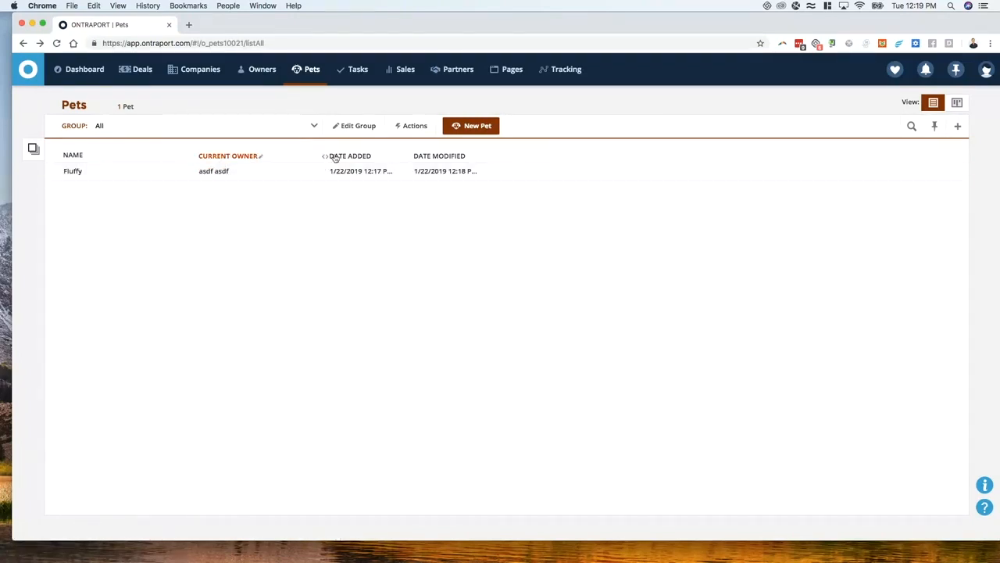
Replace the Date Added column in the Pets collection with the Current Owner's Office Phone field.
{"action": "left_click", "coordinate": [375, 158]}
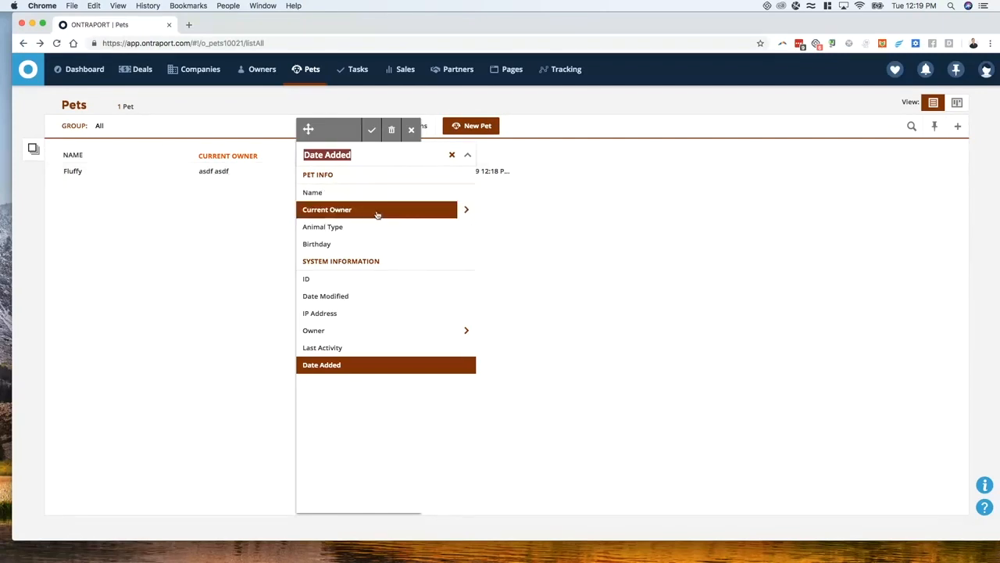
{"action": "left_click", "coordinate": [464, 210]}
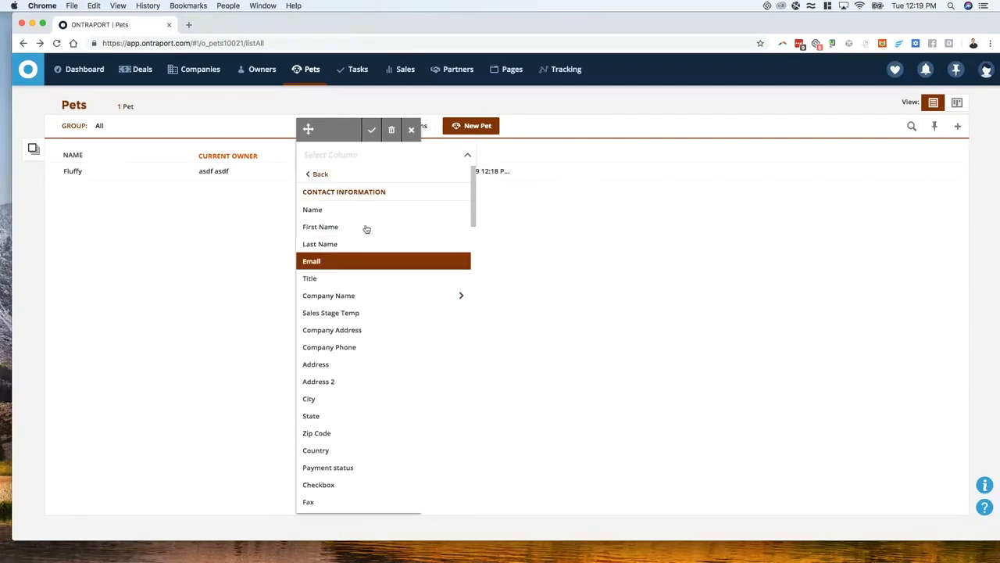
{"action": "type", "text": "phon"}
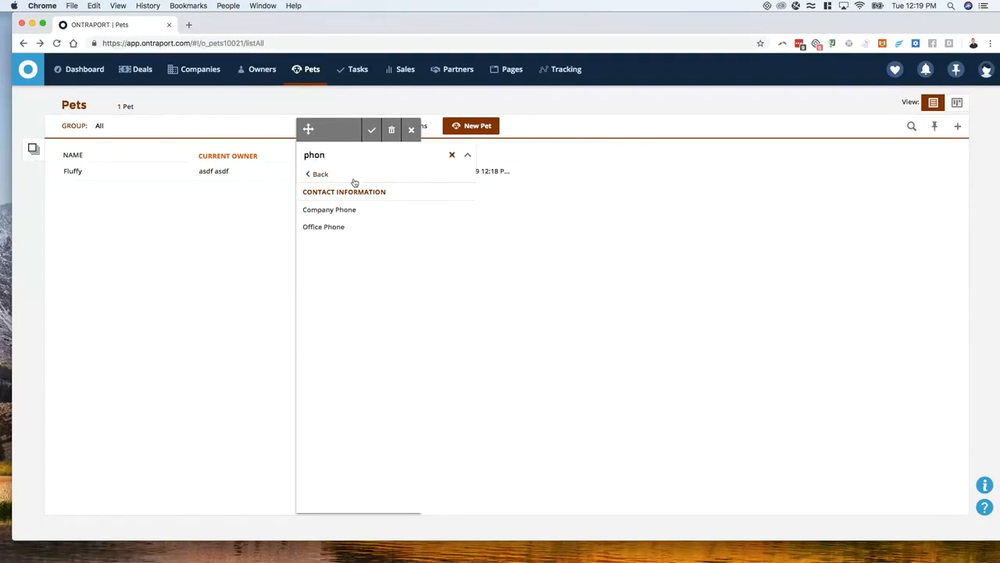
{"action": "left_click", "coordinate": [344, 226]}
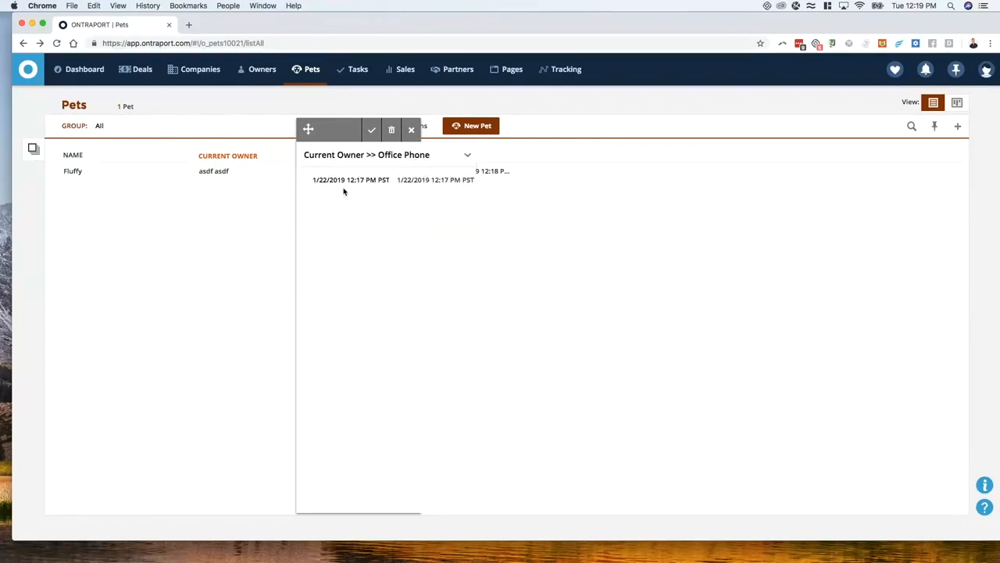
{"action": "left_click", "coordinate": [367, 132]}
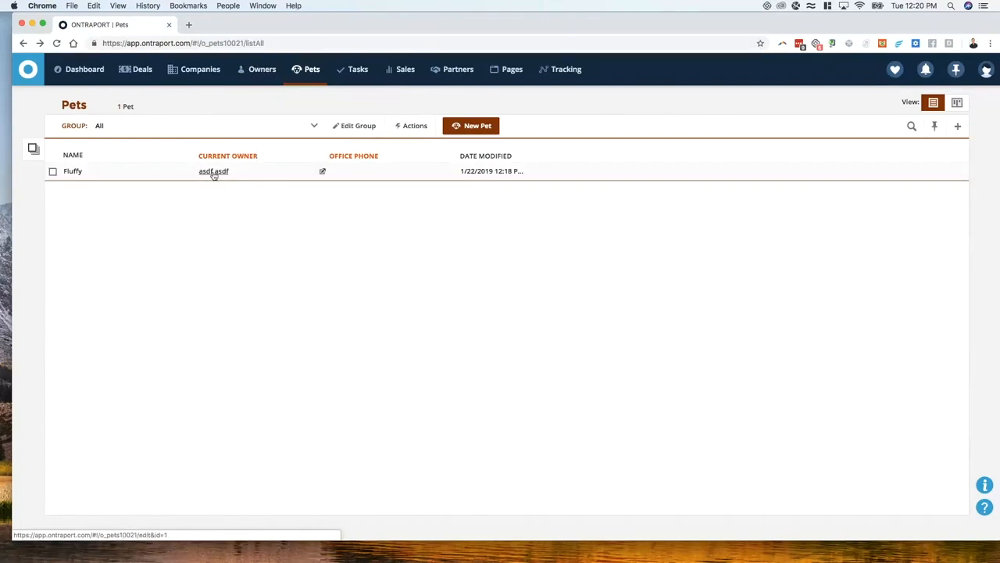
Open the current owner's record from Fluffy's row and examine the related Pets list in it.
{"action": "left_click", "coordinate": [321, 172]}
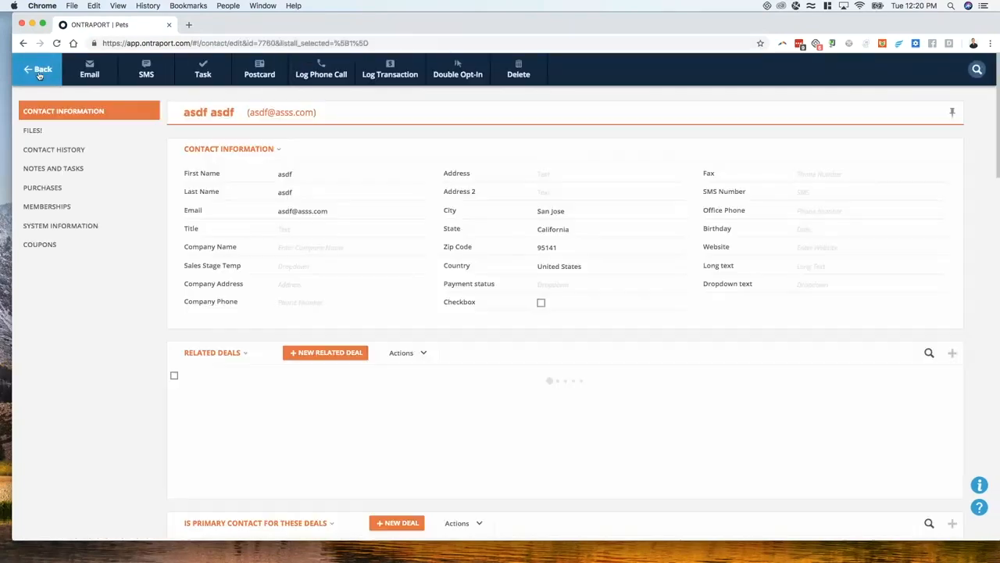
{"action": "left_click", "coordinate": [38, 74]}
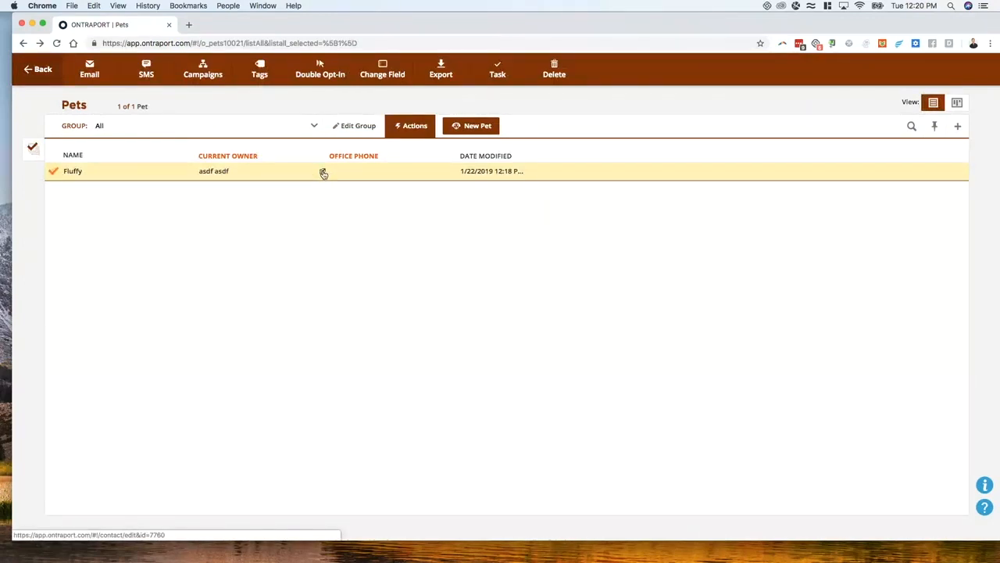
{"action": "left_click", "coordinate": [324, 173]}
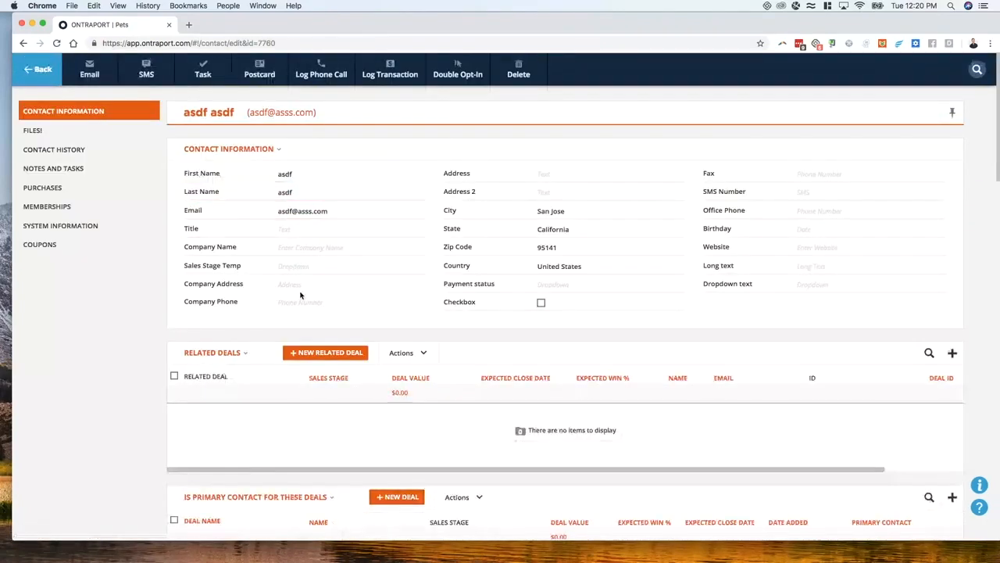
{"action": "scroll", "coordinate": [303, 308], "scroll_direction": "down", "scroll_amount": 5}
{"action": "scroll", "coordinate": [303, 308], "scroll_direction": "down", "scroll_amount": 15}
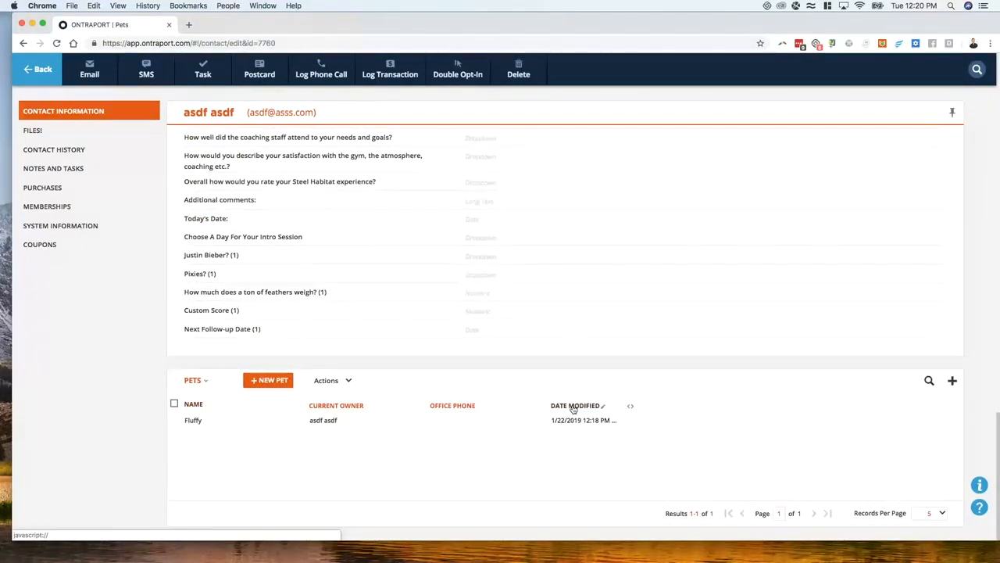
{"action": "scroll", "coordinate": [132, 438], "scroll_direction": "up", "scroll_amount": 15}
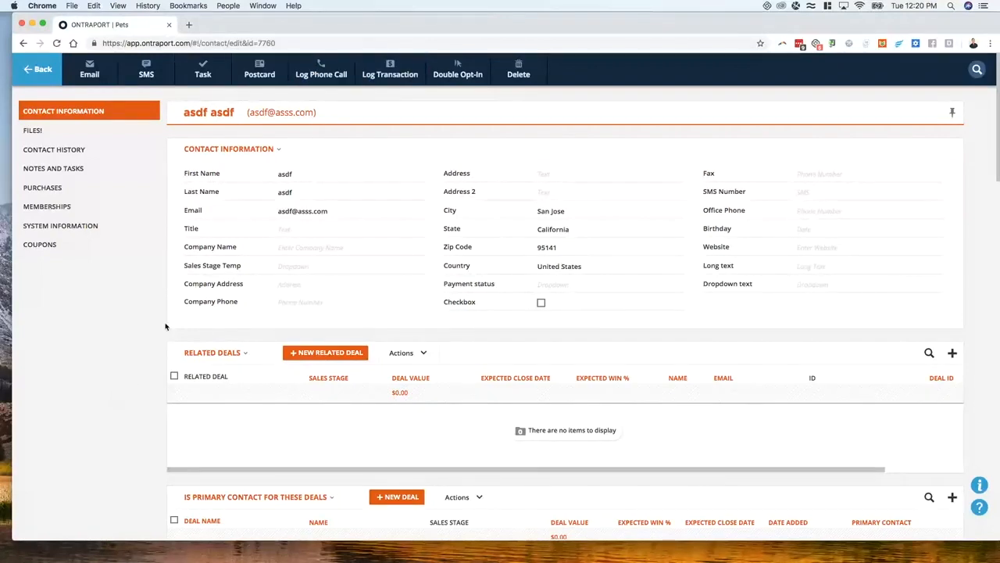
{"action": "scroll", "coordinate": [165, 328], "scroll_direction": "down", "scroll_amount": 10}
{"action": "scroll", "coordinate": [195, 332], "scroll_direction": "down", "scroll_amount": 10}
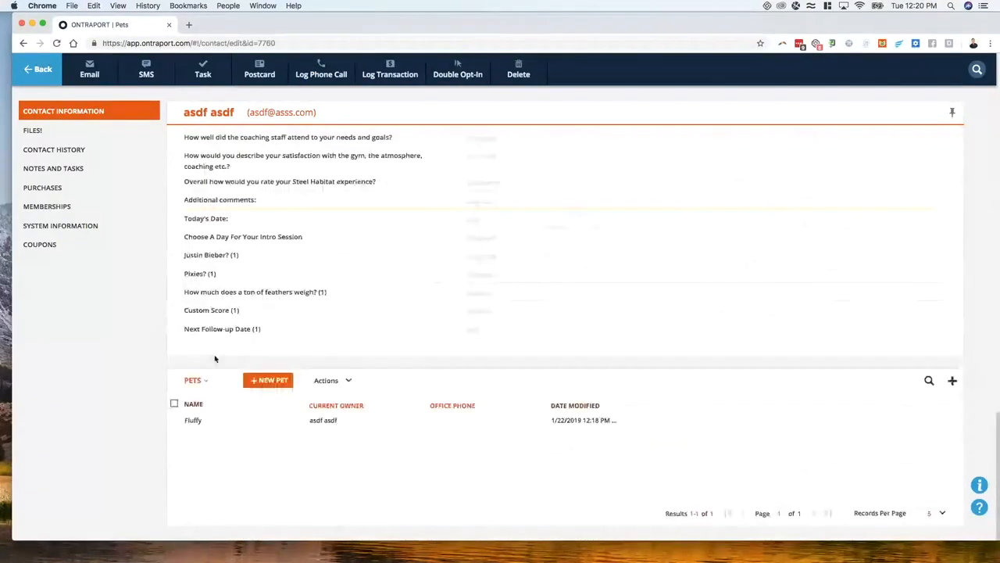
{"action": "scroll", "coordinate": [186, 422], "scroll_direction": "up", "scroll_amount": 1}
{"action": "scroll", "coordinate": [188, 418], "scroll_direction": "down", "scroll_amount": 1}
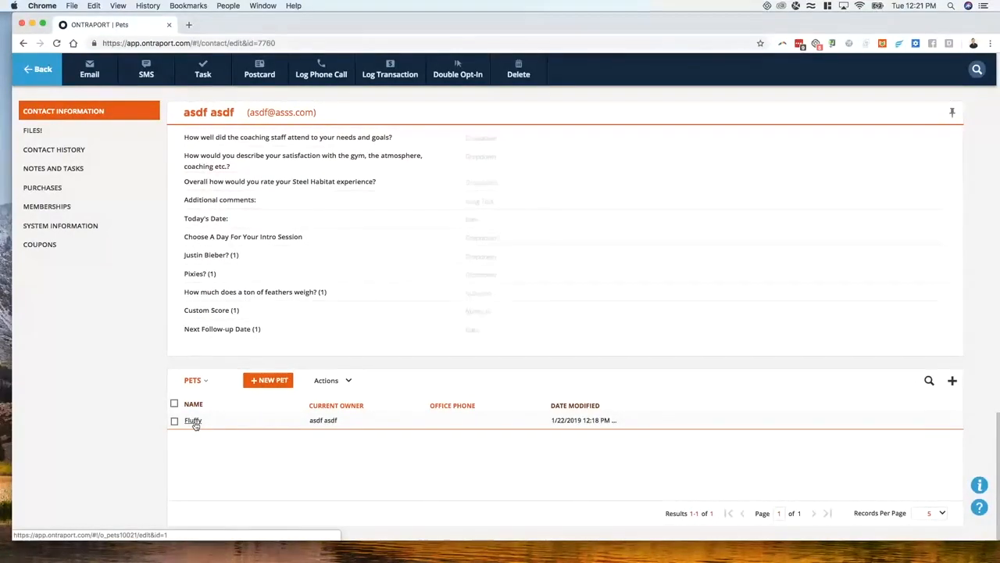
Open Fluffy's record from the owner's Pets list and return to the Pets collection.
{"action": "left_click", "coordinate": [194, 421]}
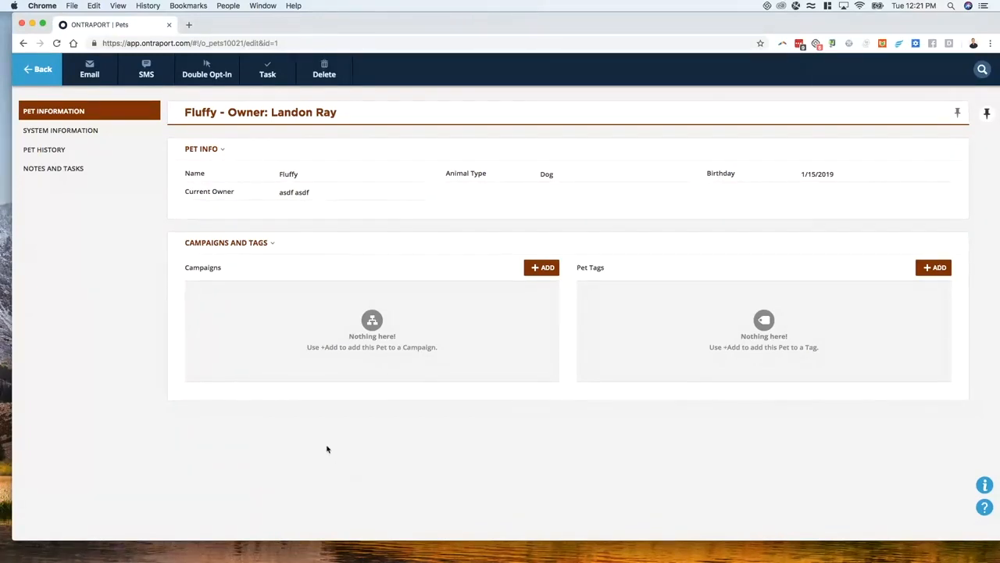
{"action": "left_click", "coordinate": [35, 69]}
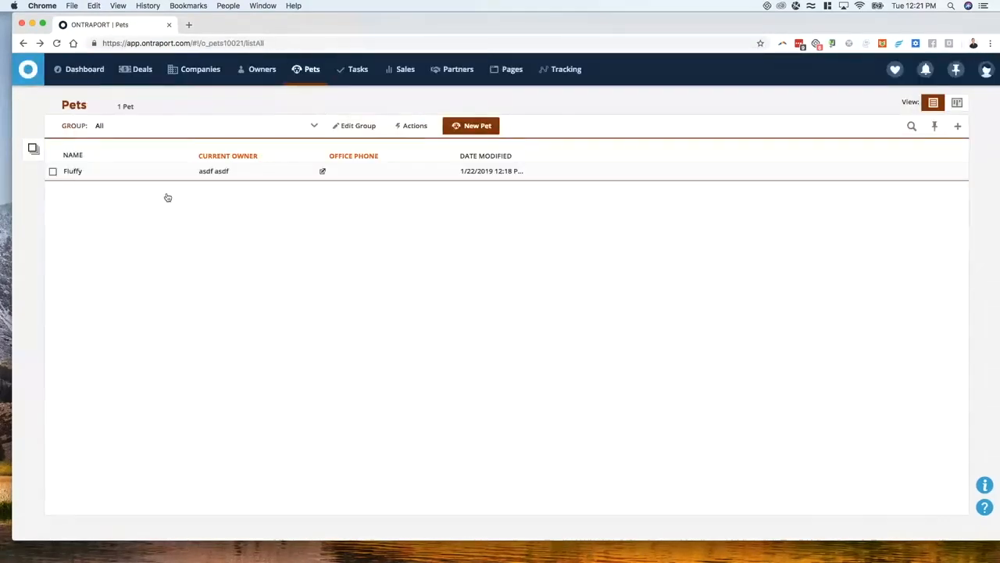
Create a Pets campaign named "Pet's Birthday Campaign" and close its Added to Campaign path with an End element.
{"action": "mouse_move", "coordinate": [311, 78]}
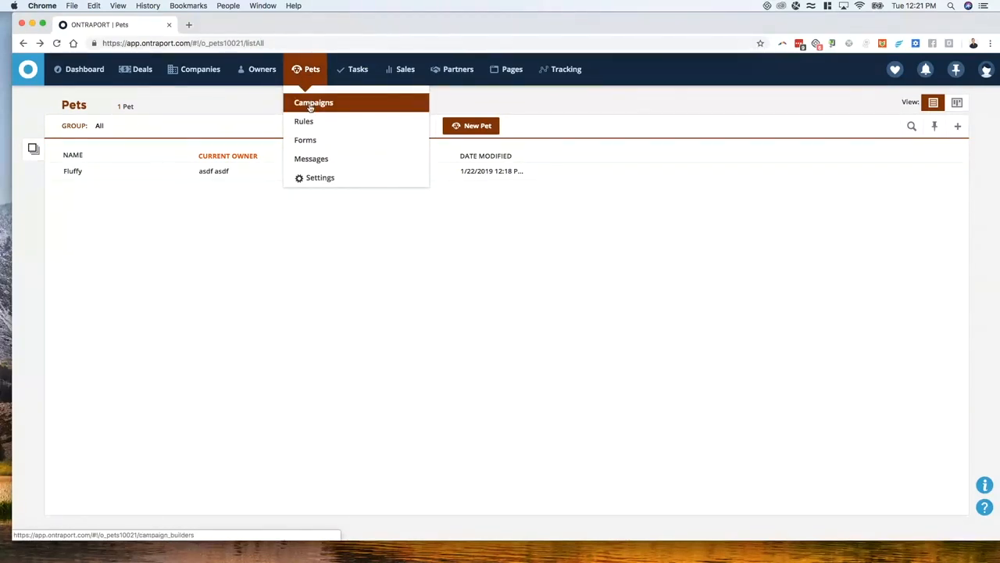
{"action": "left_click", "coordinate": [311, 107]}
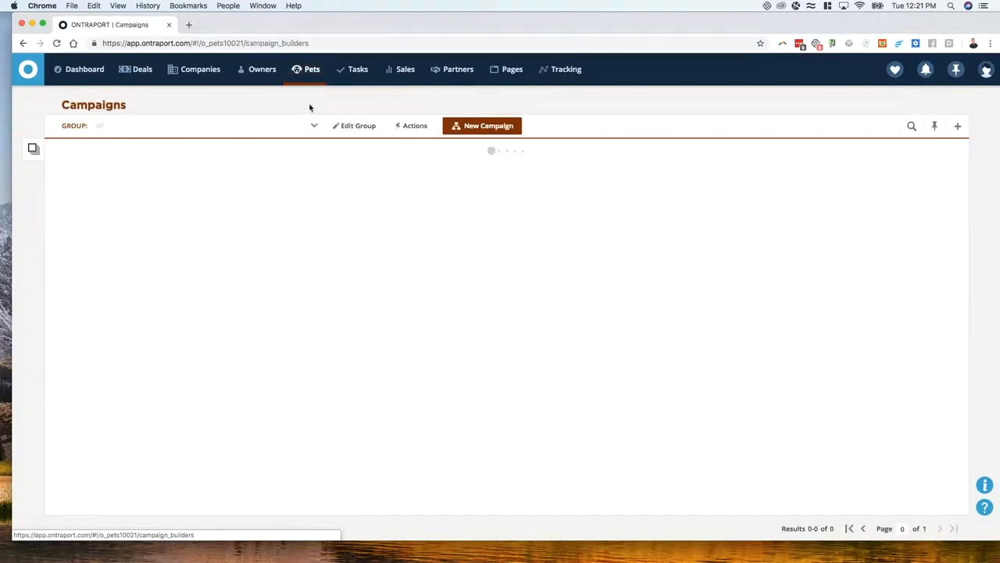
{"action": "left_click", "coordinate": [479, 127]}
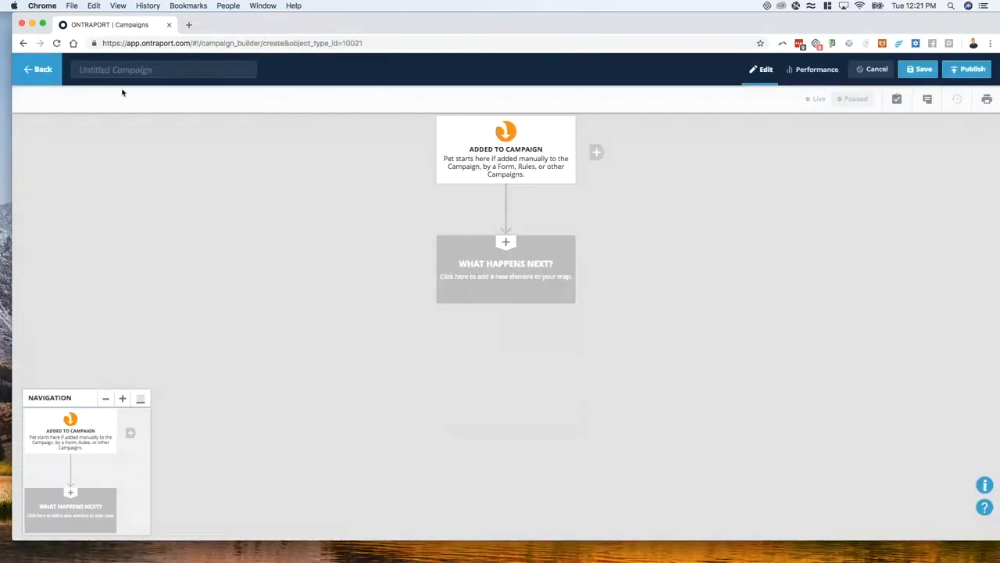
{"action": "type", "text": "Pet's Birthday Campaign"}
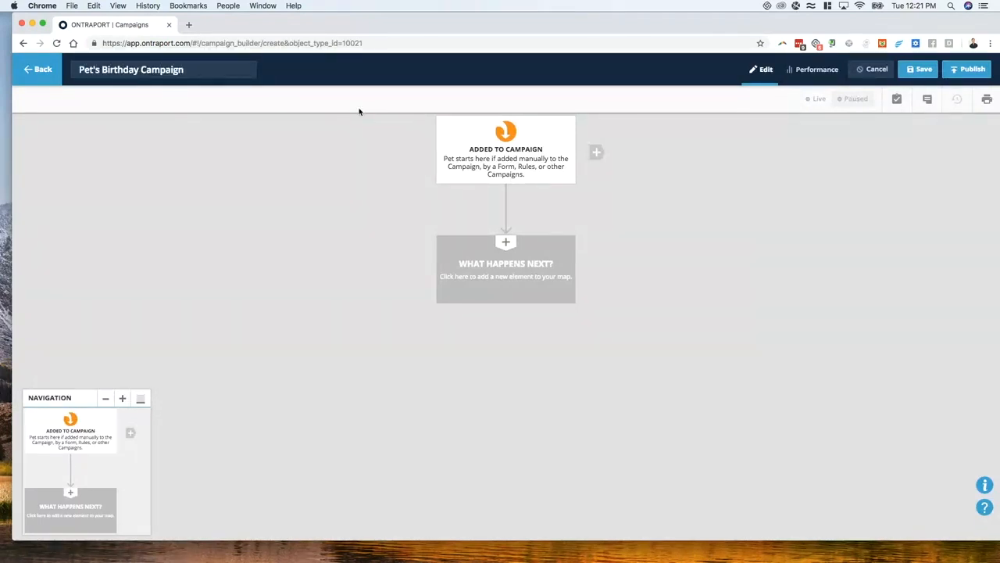
{"action": "left_click", "coordinate": [506, 270]}
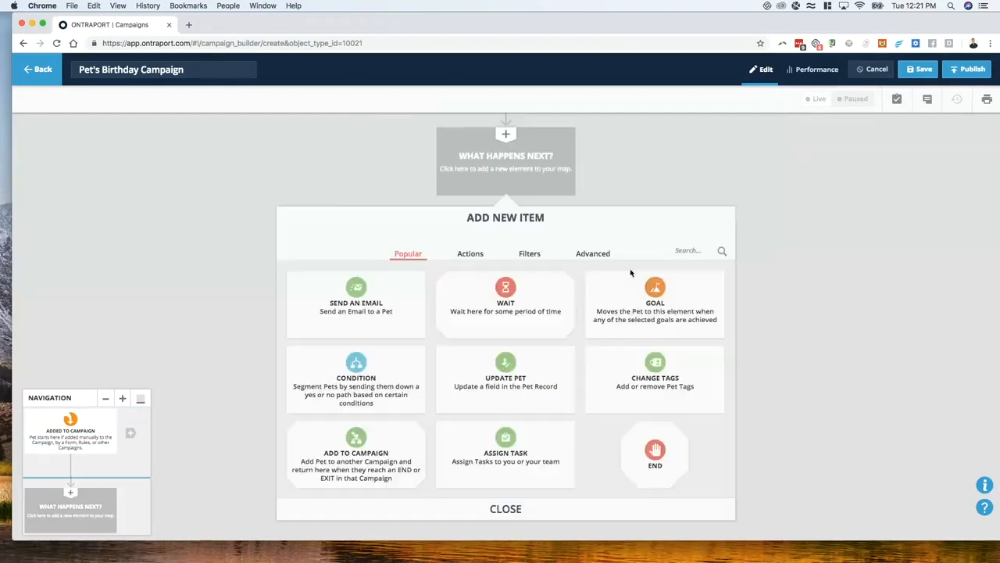
{"action": "left_click", "coordinate": [654, 450]}
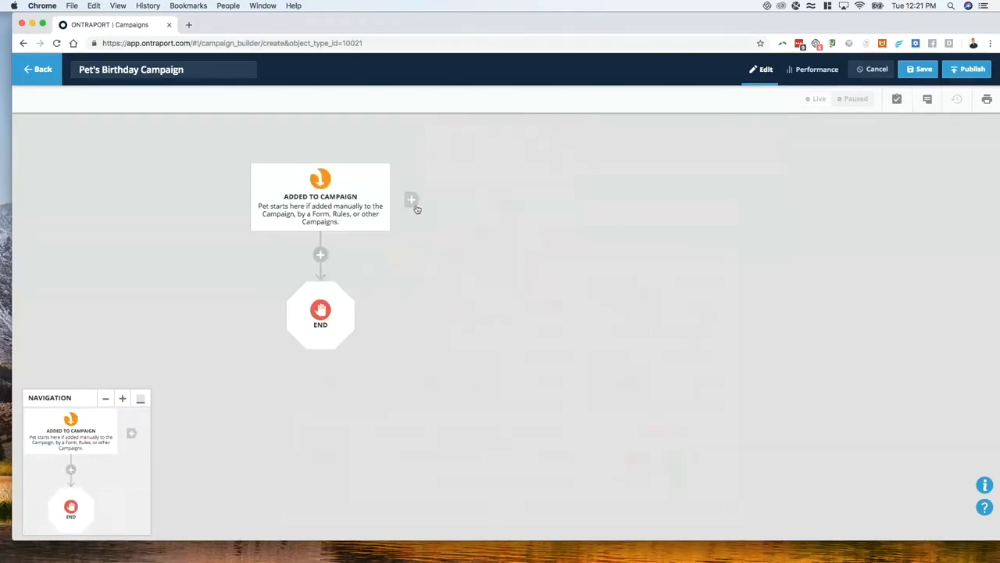
Add a new trigger beside the Added to Campaign element using the "A field is updated" trigger type.
{"action": "left_click", "coordinate": [410, 202]}
{"action": "left_click", "coordinate": [709, 268]}
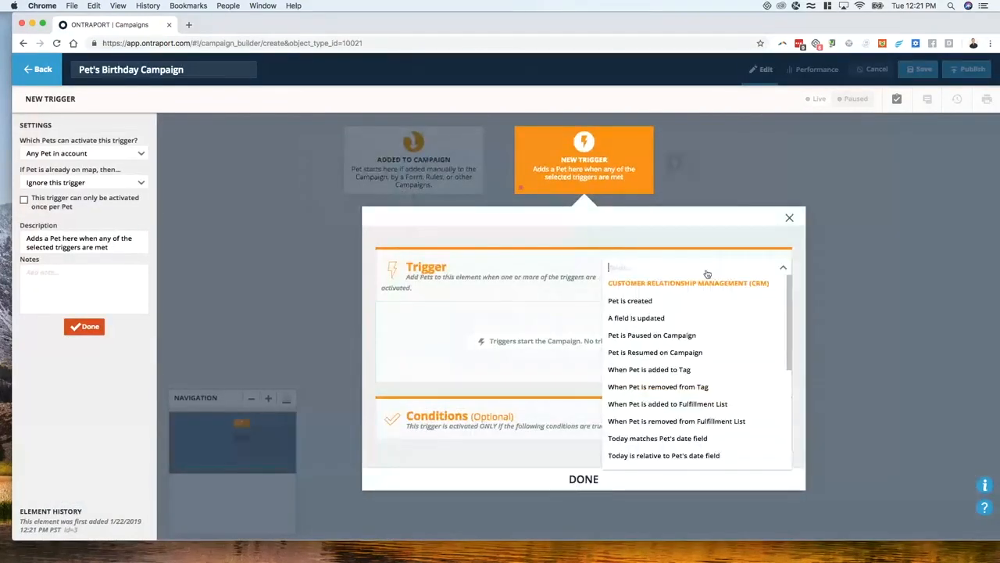
{"action": "type", "text": "birthda"}
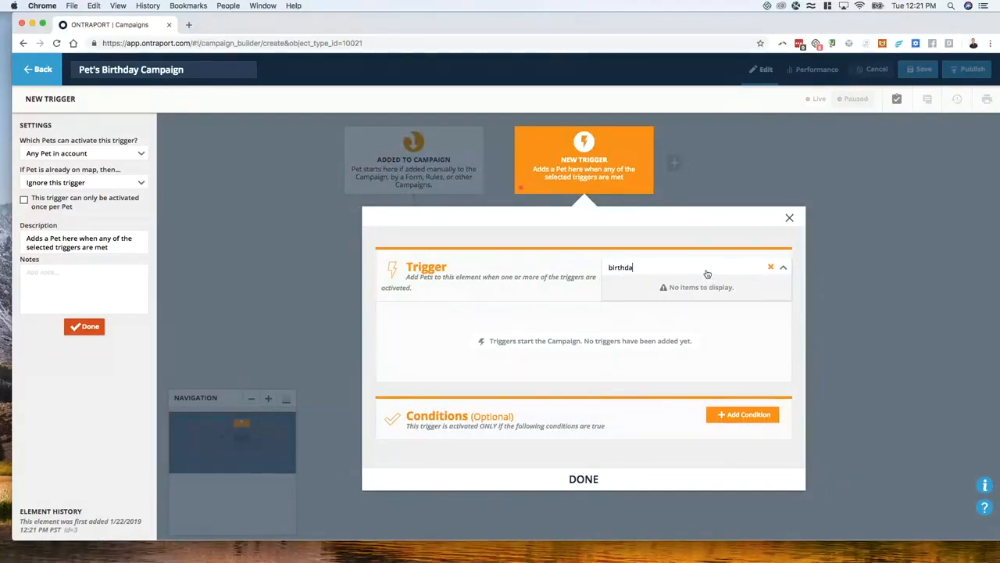
{"action": "type", "text": "y"}
{"action": "key", "text": "super+a"}
{"action": "type", "text": "field"}
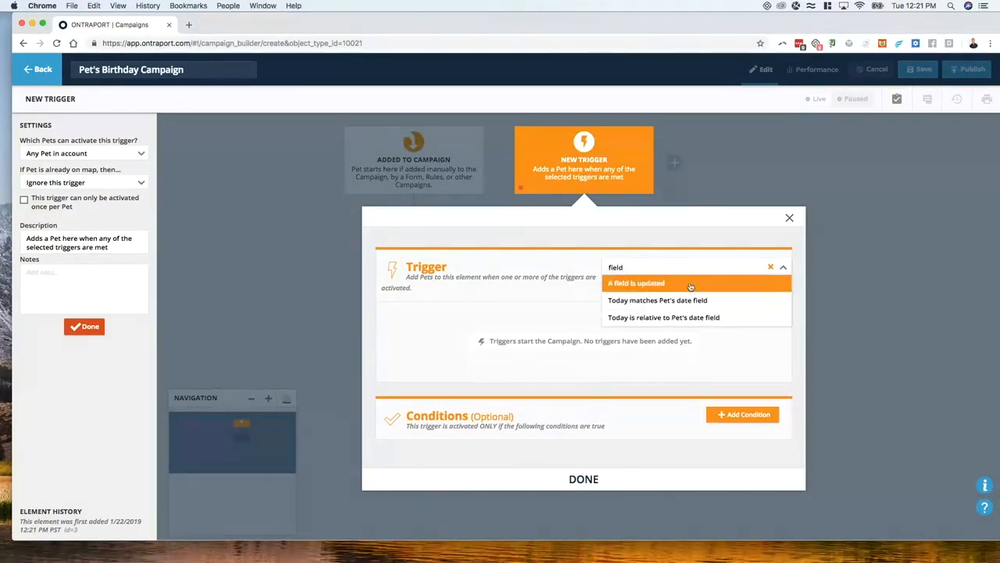
{"action": "left_click", "coordinate": [690, 285]}
Set the field-update trigger to watch the Birthday field and check its settings.
{"action": "left_click", "coordinate": [513, 307]}
{"action": "type", "text": "b"}
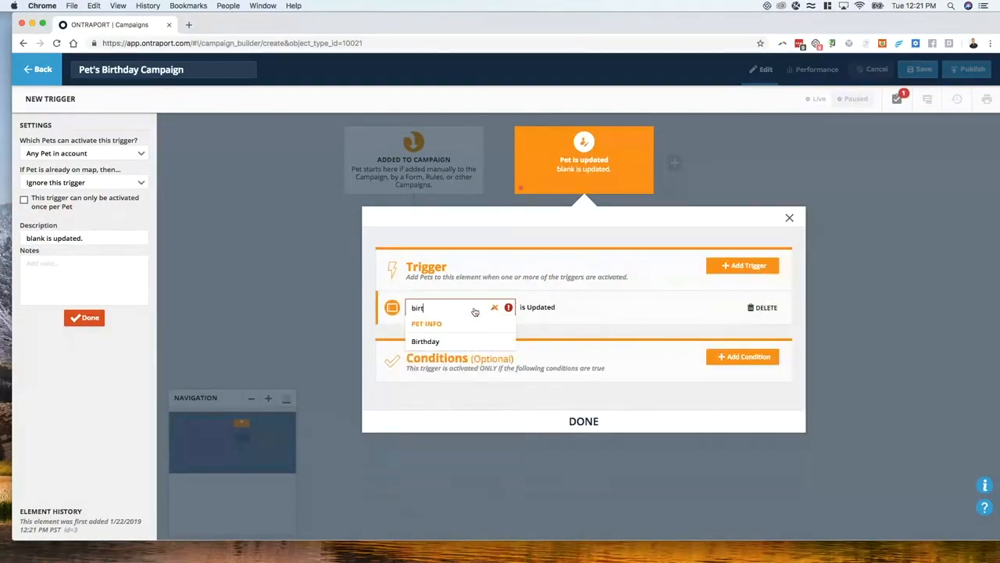
{"action": "type", "text": "irt"}
{"action": "left_click", "coordinate": [468, 340]}
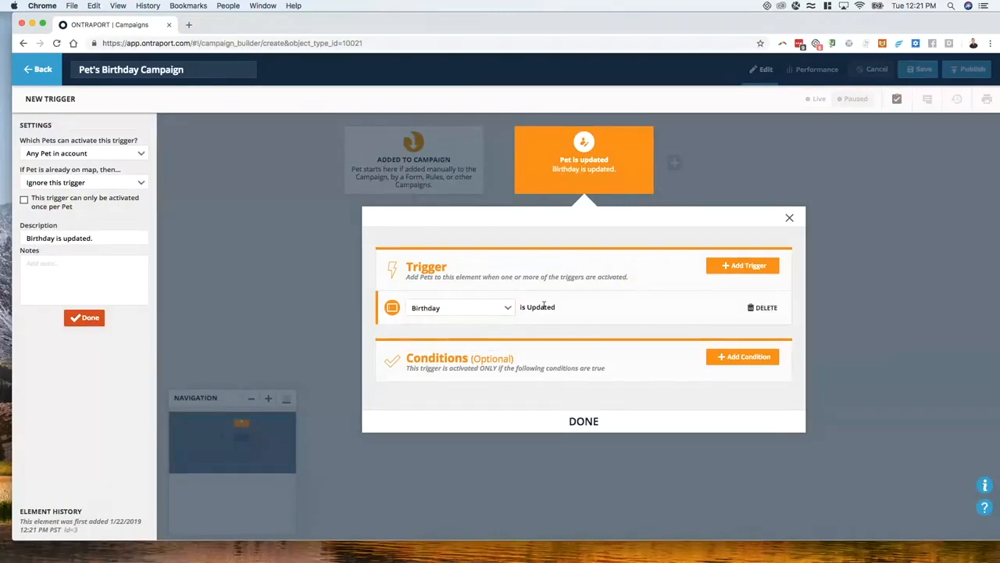
{"action": "left_click", "coordinate": [578, 420]}
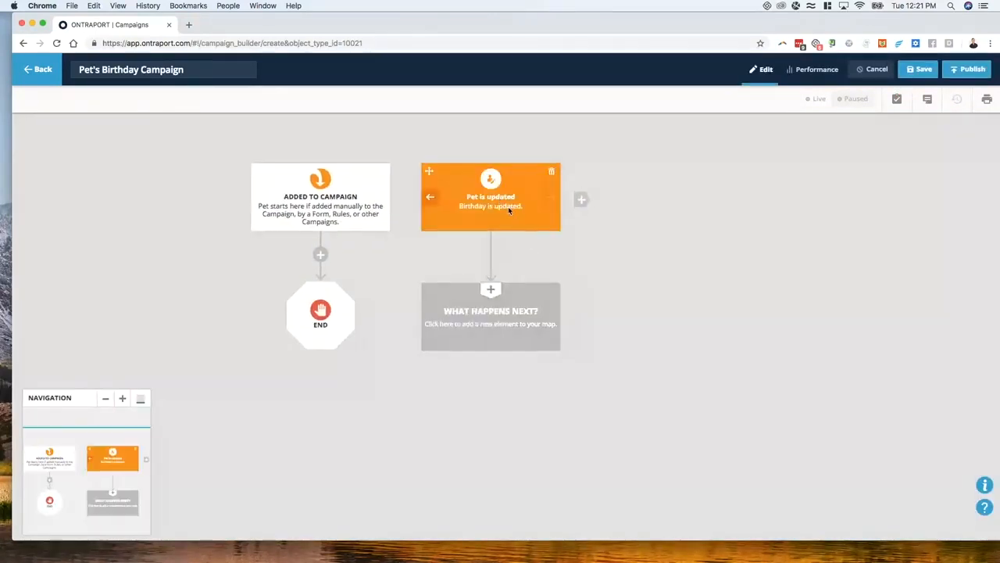
{"action": "left_click", "coordinate": [507, 206]}
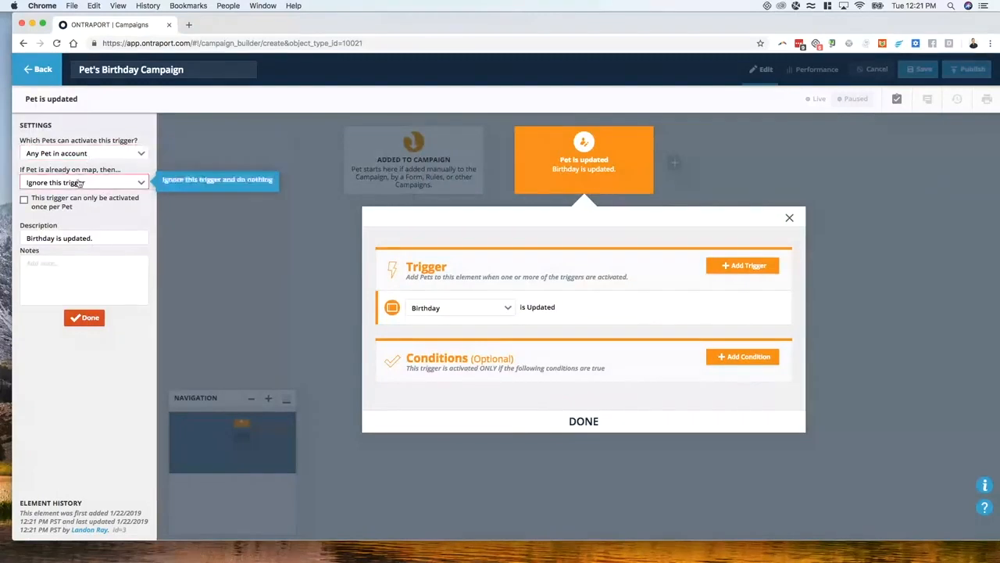
{"action": "left_click", "coordinate": [304, 264]}
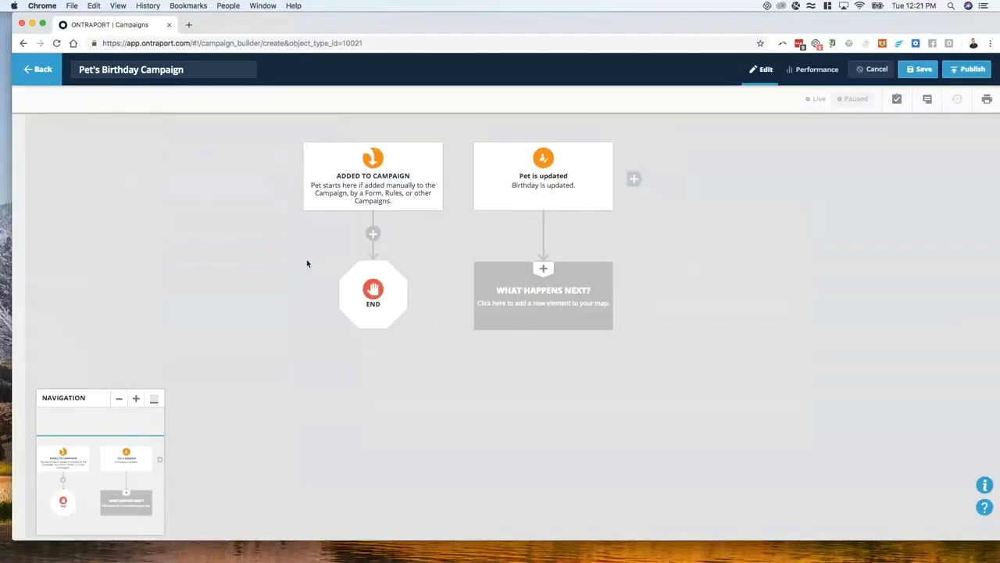
Add a Wait element below the Birthday trigger that holds until 7 days before the pet's Birthday, ignoring the year.
{"action": "left_click", "coordinate": [492, 305]}
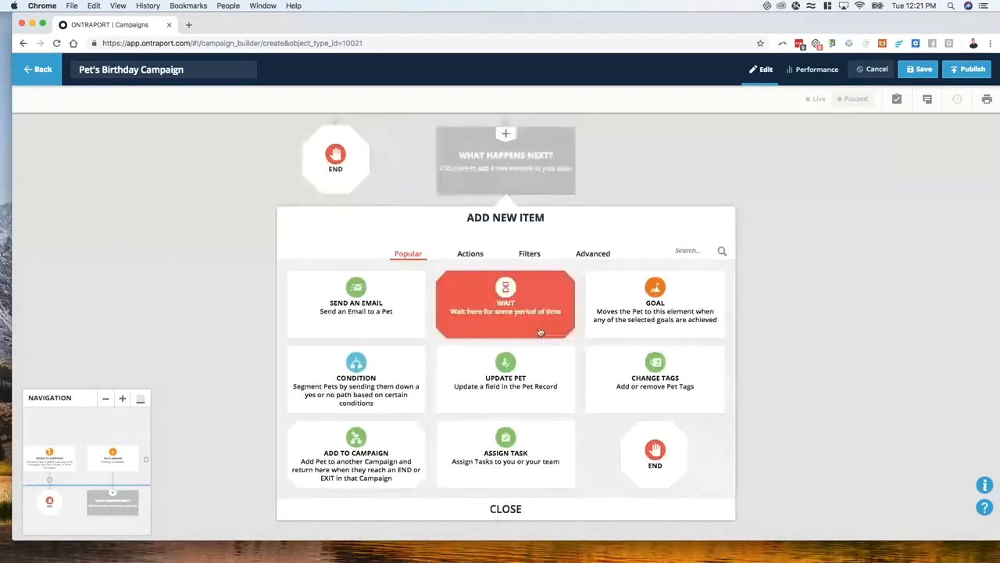
{"action": "left_click", "coordinate": [512, 320]}
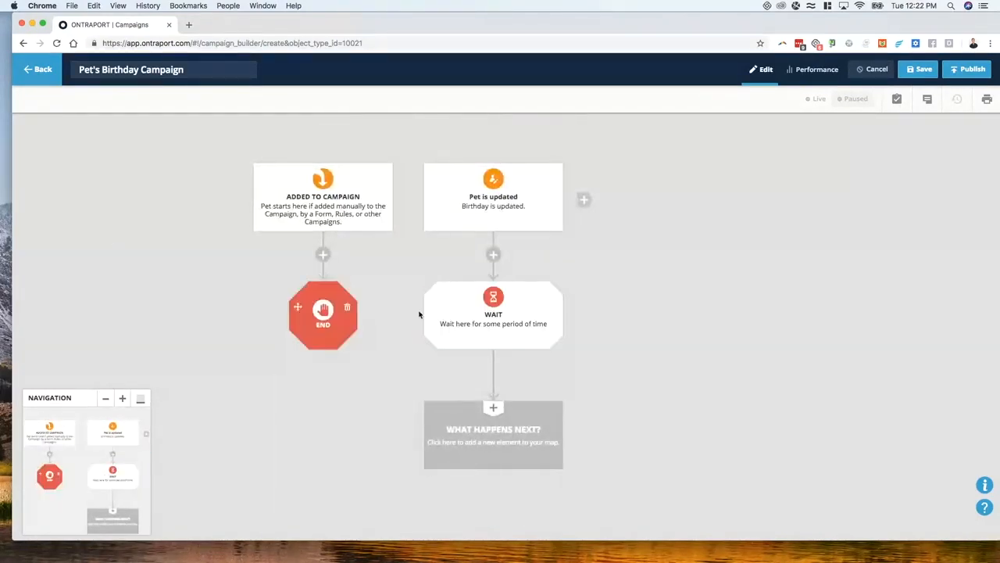
{"action": "left_click", "coordinate": [435, 316]}
{"action": "left_click", "coordinate": [47, 154]}
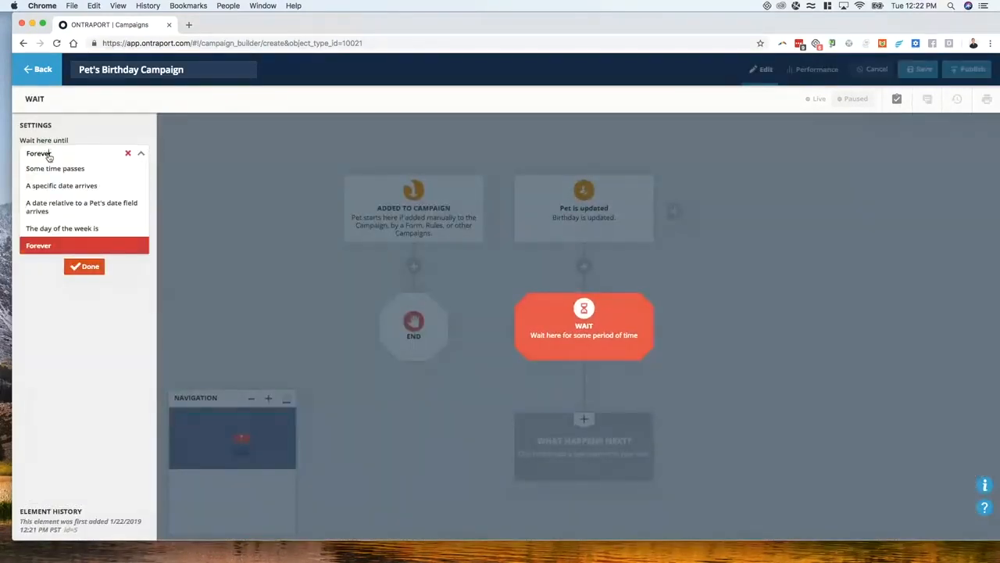
{"action": "left_click", "coordinate": [93, 208]}
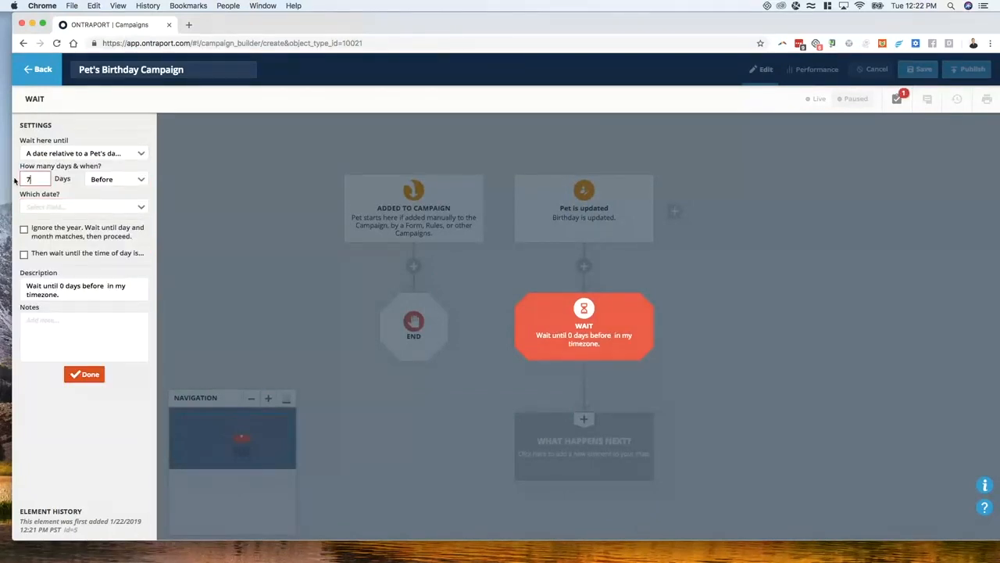
{"action": "left_click", "coordinate": [90, 208]}
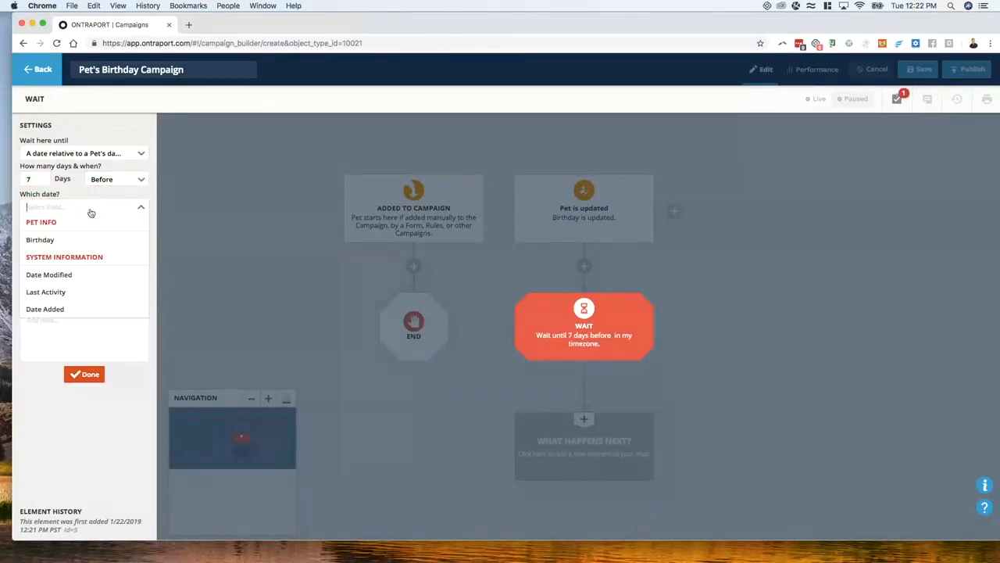
{"action": "left_click", "coordinate": [40, 239]}
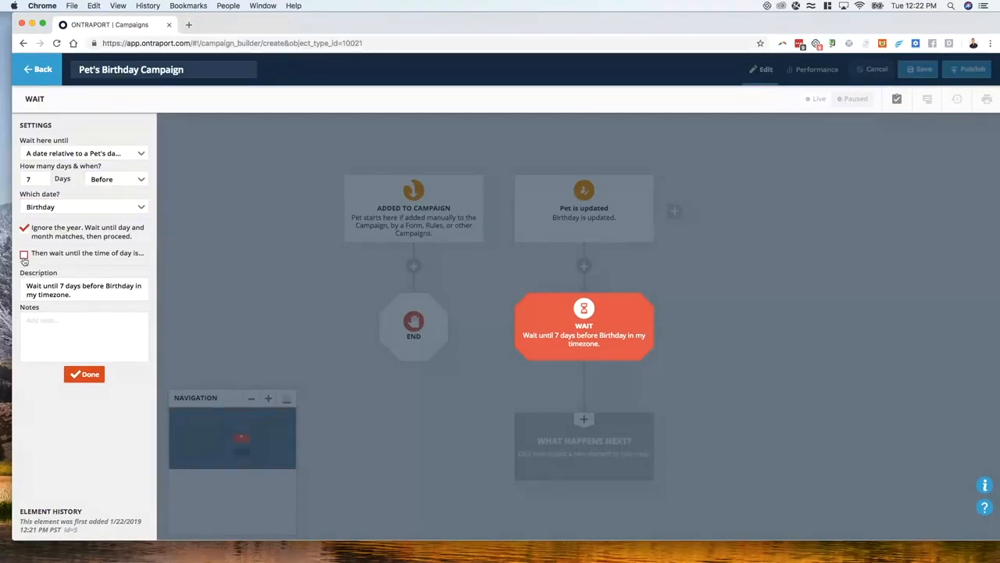
{"action": "left_click", "coordinate": [88, 375]}
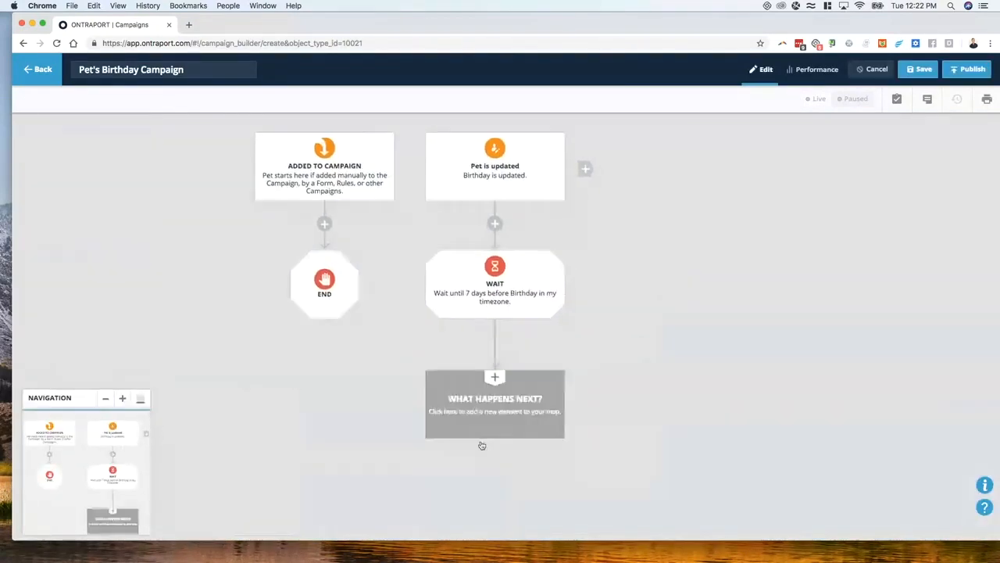
Add a Send an Email element below the Birthday Wait and close the path with an End element.
{"action": "left_click", "coordinate": [480, 444]}
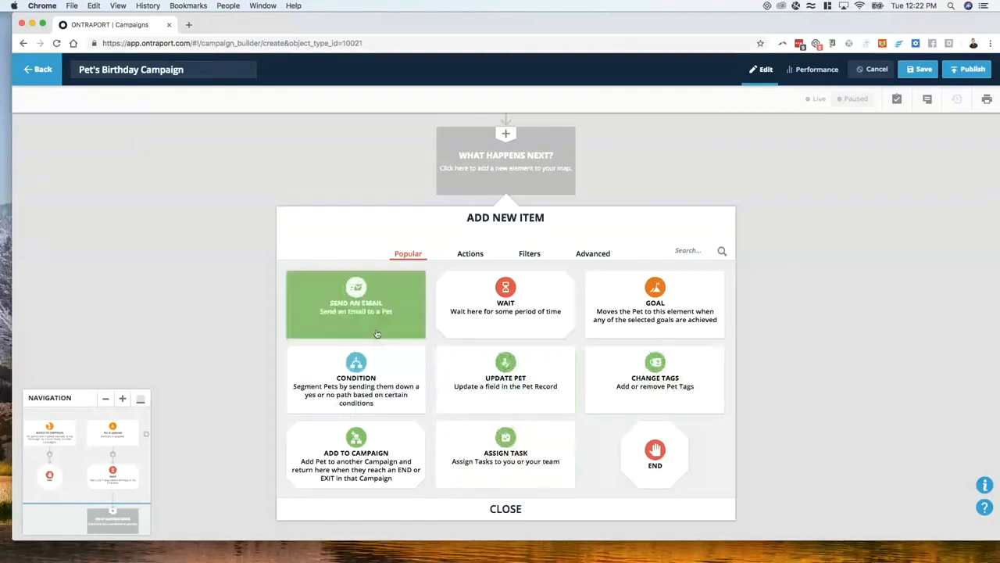
{"action": "left_click", "coordinate": [364, 308]}
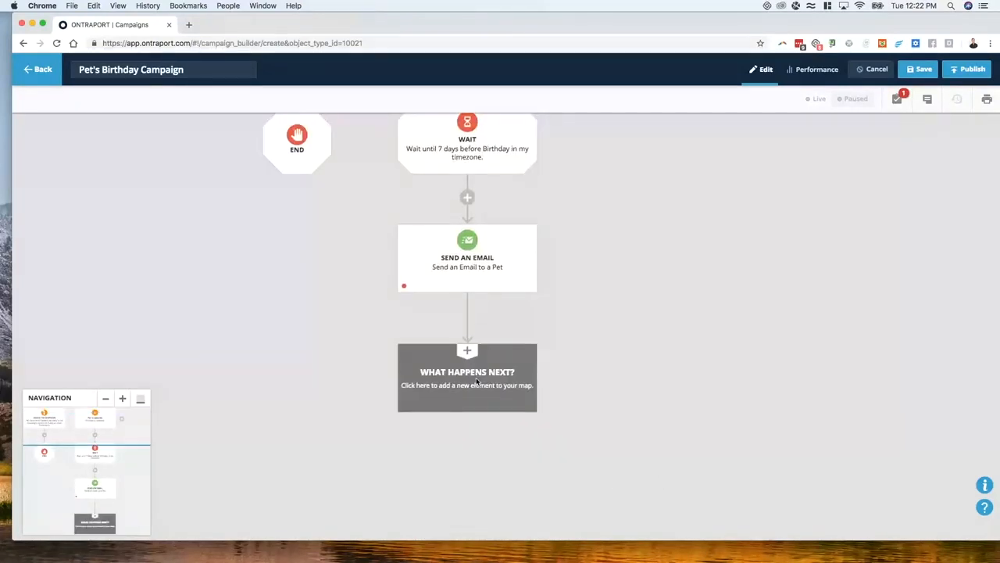
{"action": "left_click", "coordinate": [467, 375]}
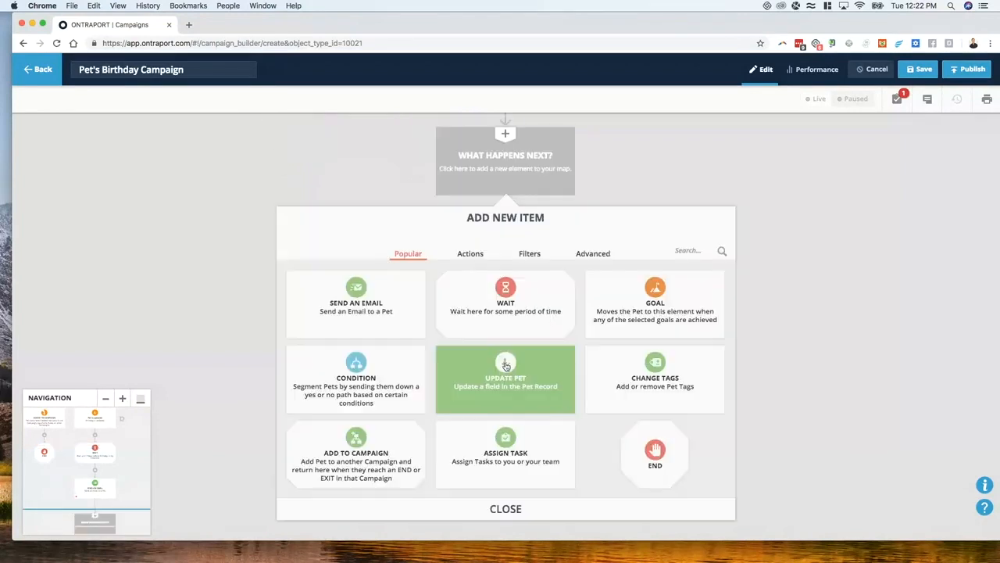
{"action": "left_click", "coordinate": [648, 387]}
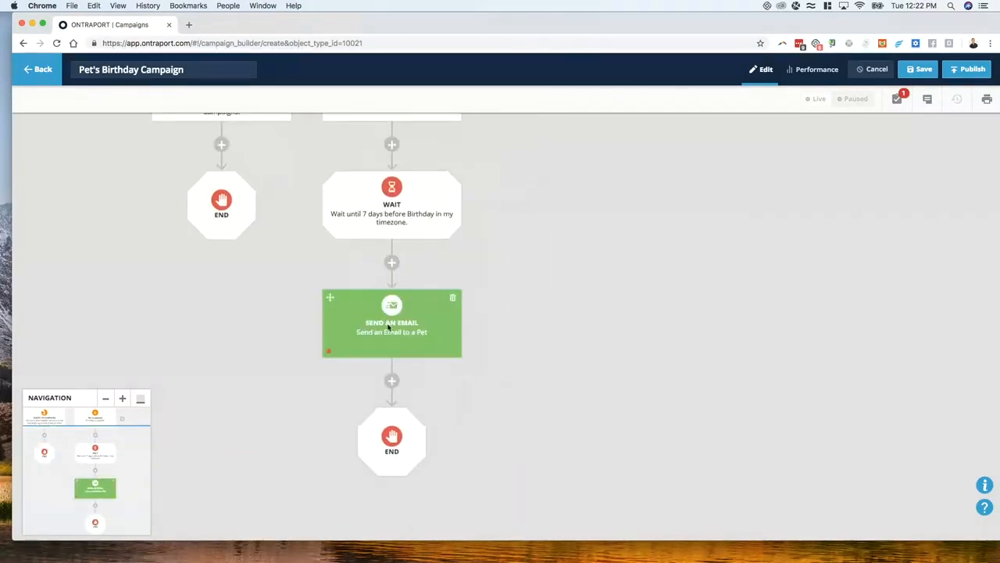
Open the Send an Email element's settings and look at the message choices.
{"action": "left_click", "coordinate": [392, 327]}
{"action": "left_click", "coordinate": [75, 160]}
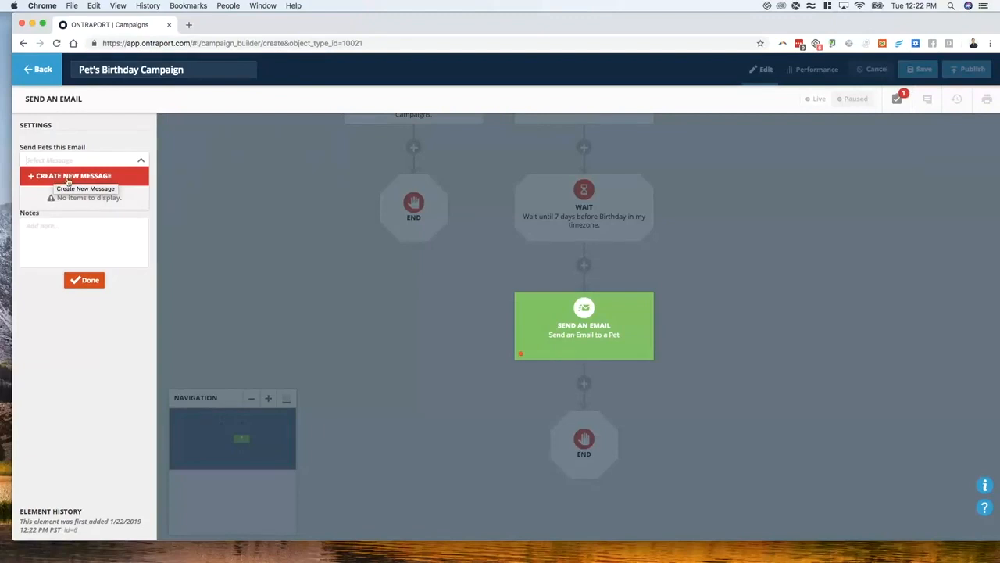
{"action": "left_click", "coordinate": [361, 311]}
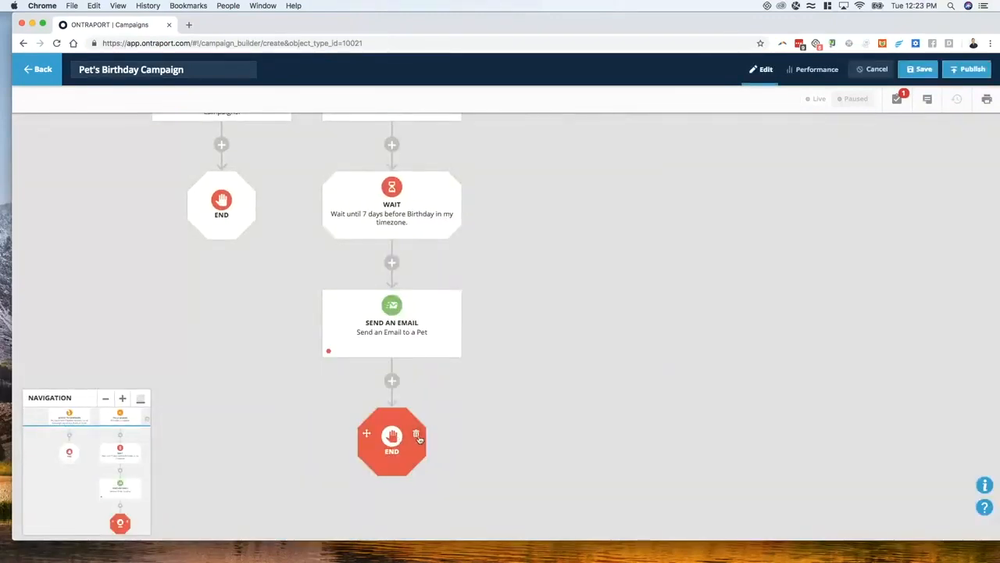
Replace the End element under Send an Email with a Go To that loops back to the Birthday Wait.
{"action": "left_click", "coordinate": [416, 433]}
{"action": "left_click", "coordinate": [491, 238]}
{"action": "left_click", "coordinate": [538, 304]}
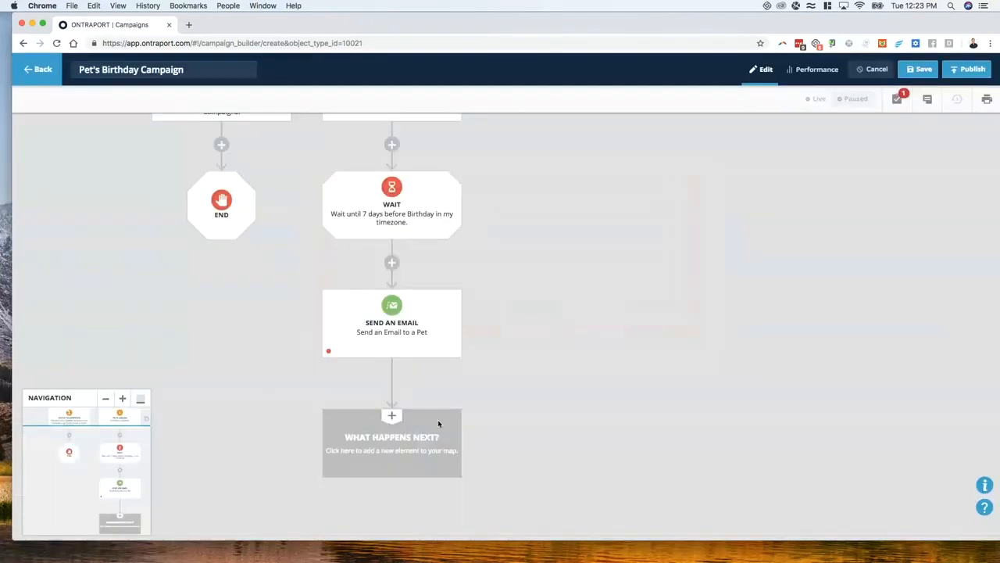
{"action": "left_click", "coordinate": [383, 428]}
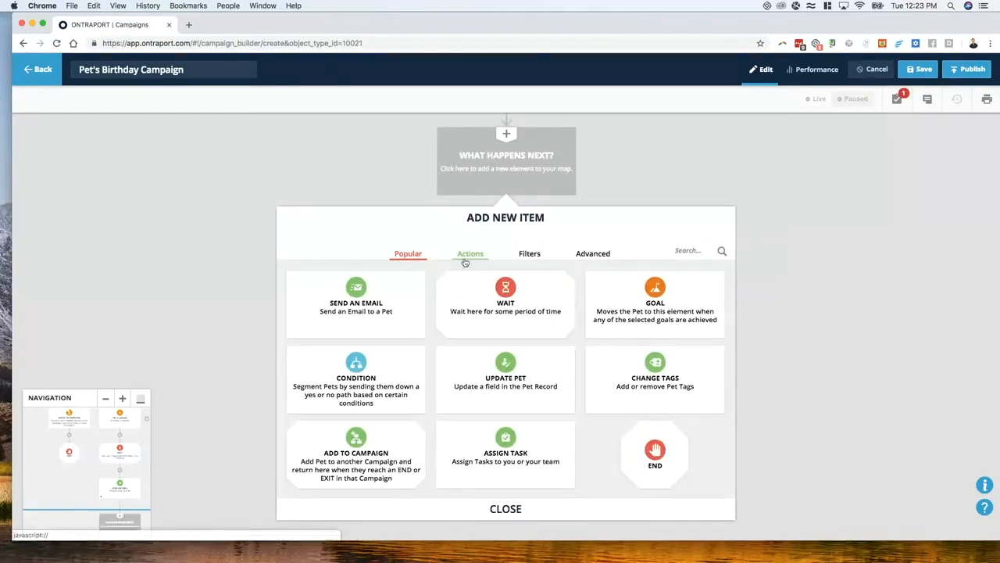
{"action": "left_click", "coordinate": [523, 258]}
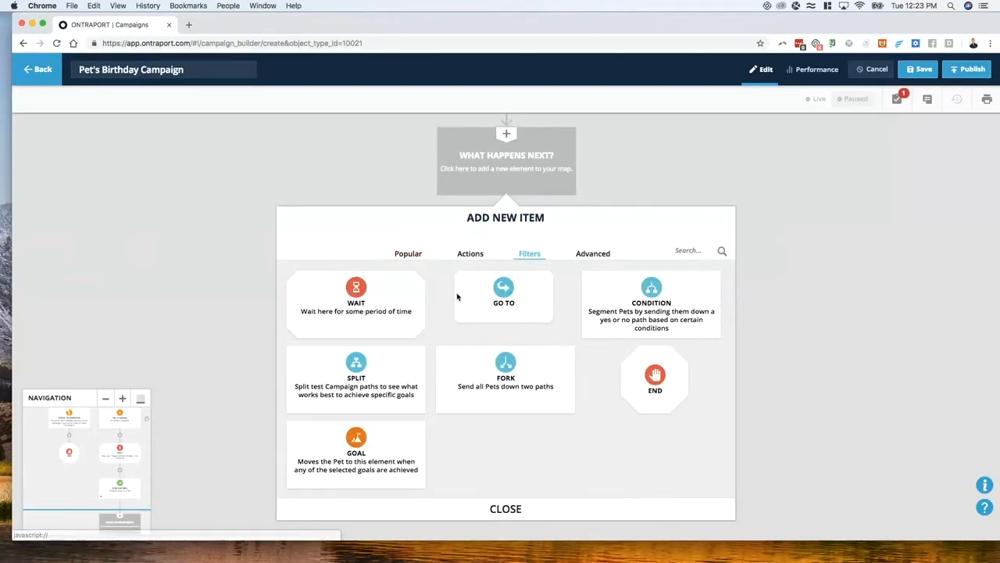
{"action": "left_click", "coordinate": [519, 293]}
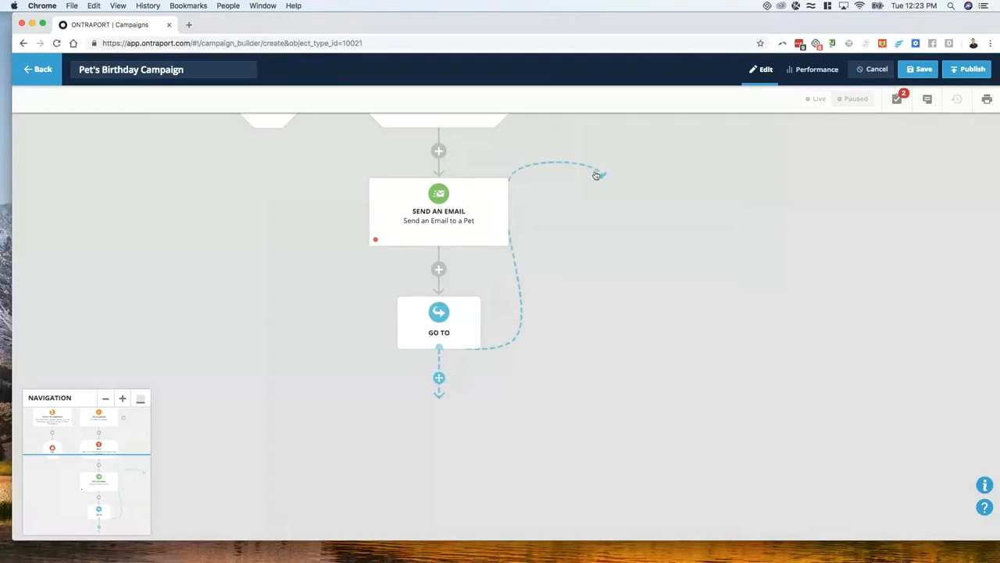
{"action": "scroll", "coordinate": [512, 130], "scroll_direction": "up", "scroll_amount": 1}
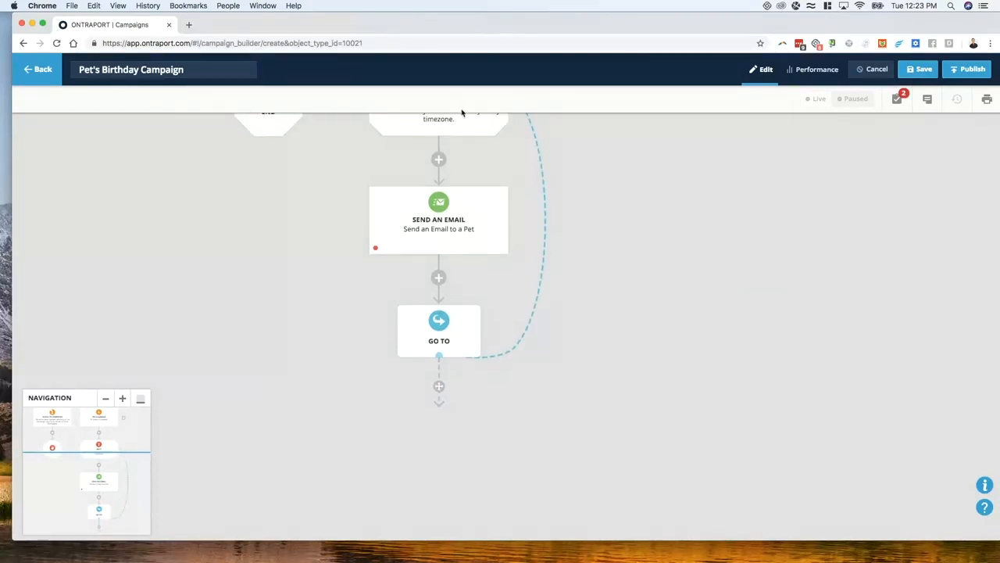
{"action": "scroll", "coordinate": [462, 113], "scroll_direction": "up", "scroll_amount": 5}
{"action": "left_click", "coordinate": [477, 167]}
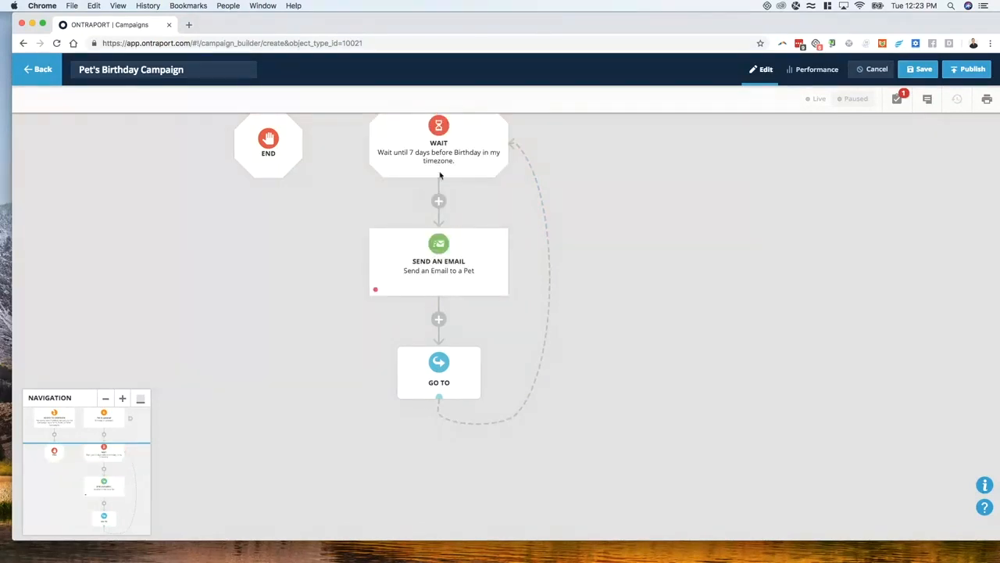
Try adding a second Wait element between the Birthday Wait and Send an Email, and check its wait conditions.
{"action": "left_click", "coordinate": [438, 201]}
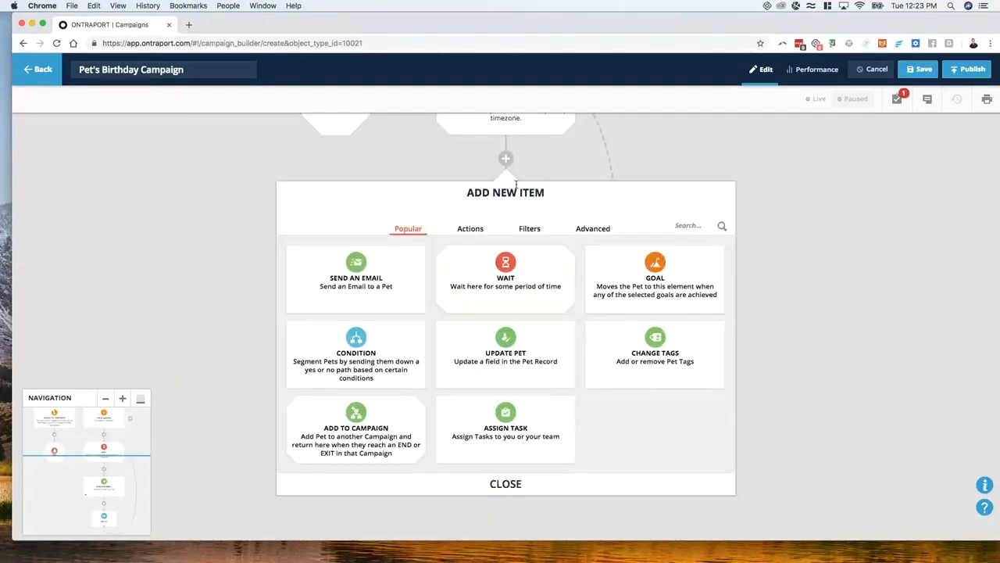
{"action": "left_click", "coordinate": [634, 176]}
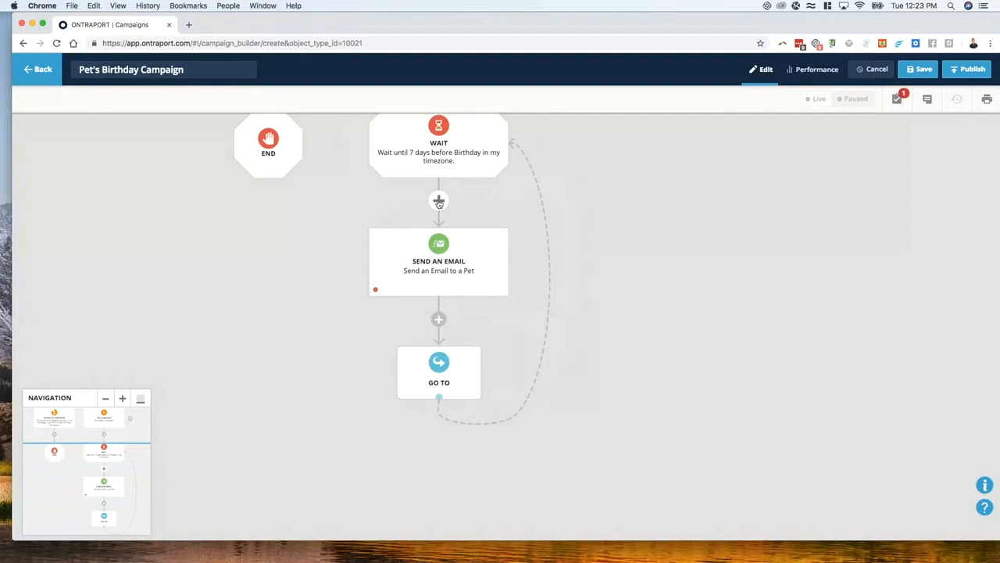
{"action": "left_click", "coordinate": [439, 202]}
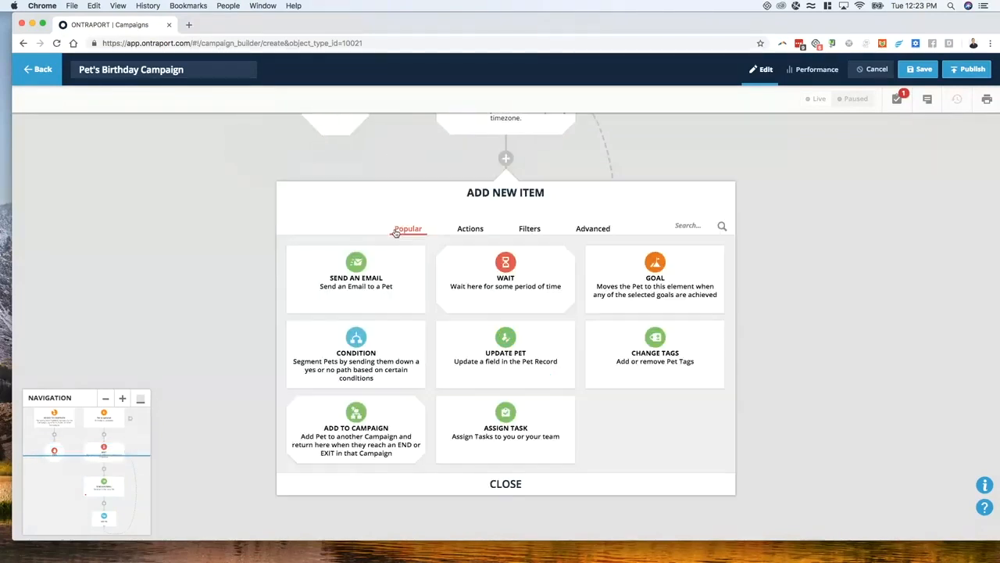
{"action": "left_click", "coordinate": [507, 296]}
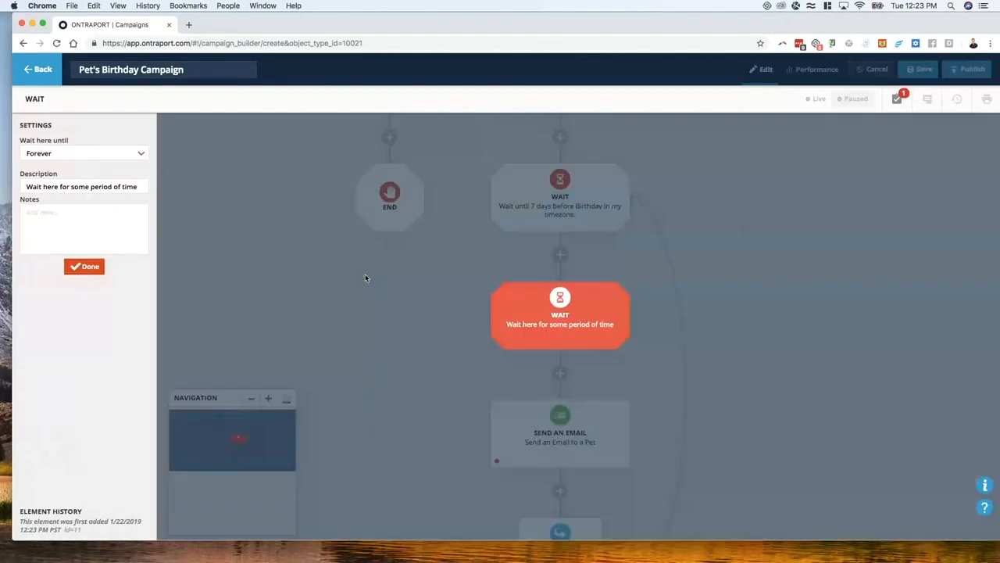
{"action": "left_click", "coordinate": [70, 155]}
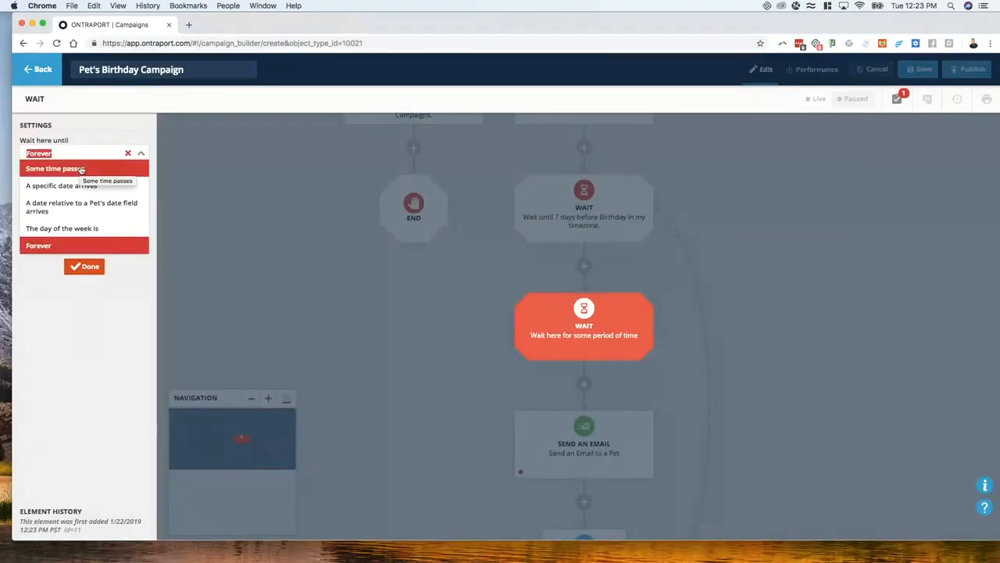
{"action": "left_click", "coordinate": [92, 268]}
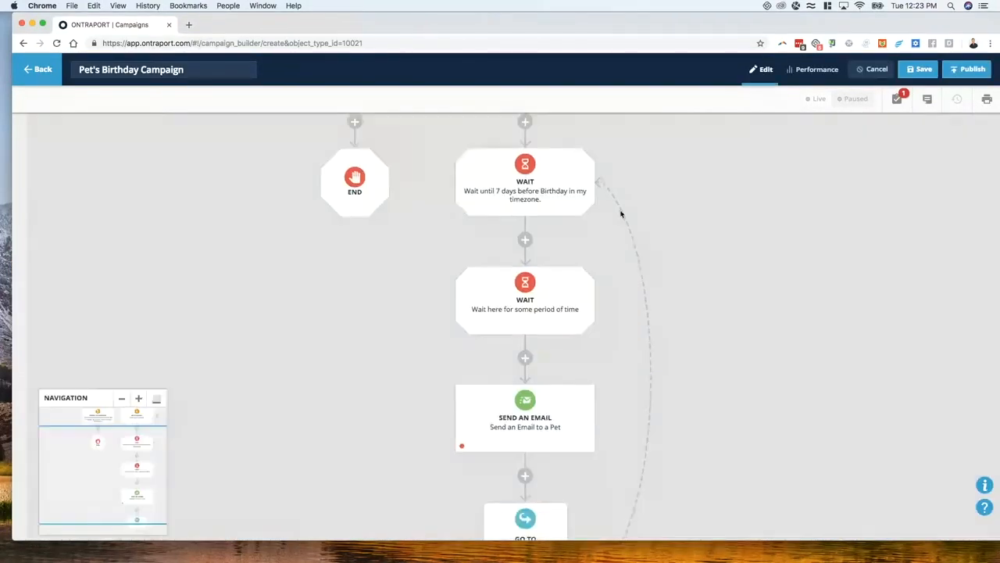
Delete only the second Wait element, keeping everything below it.
{"action": "left_click", "coordinate": [496, 241]}
{"action": "left_click", "coordinate": [485, 227]}
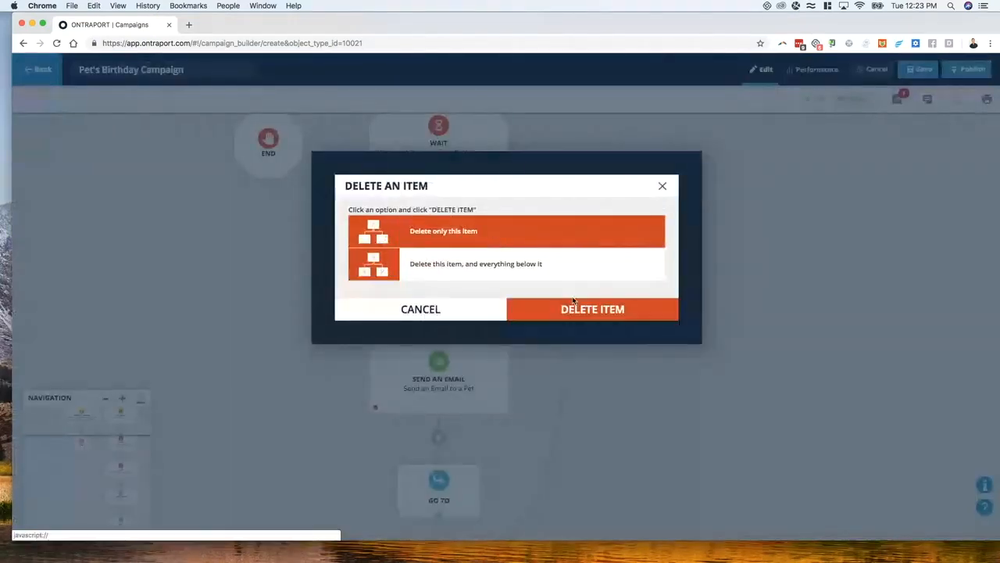
{"action": "left_click", "coordinate": [575, 313]}
Make the Birthday Wait element also hold until the time of day is 10:00 AM.
{"action": "left_click", "coordinate": [439, 146]}
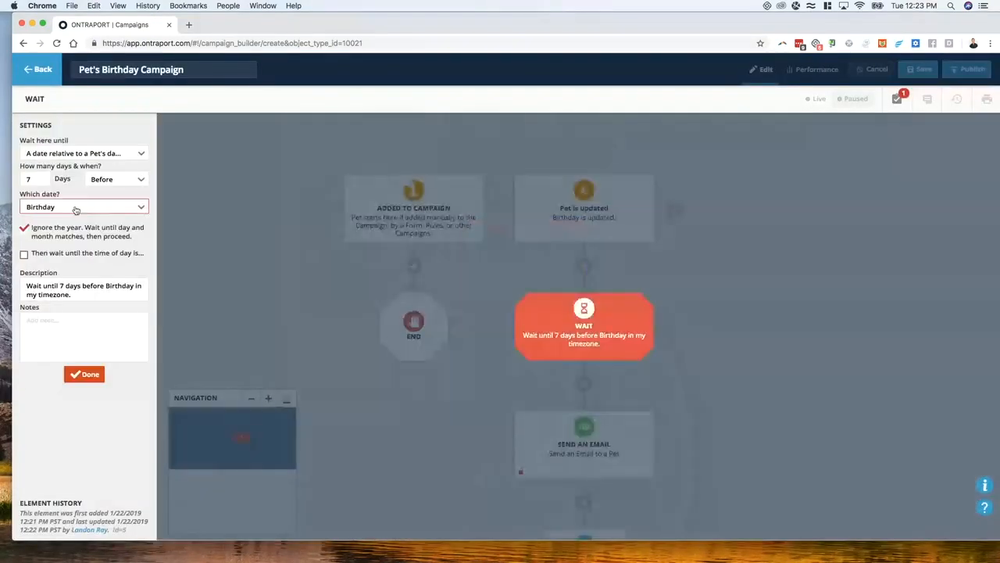
{"action": "left_click", "coordinate": [36, 254]}
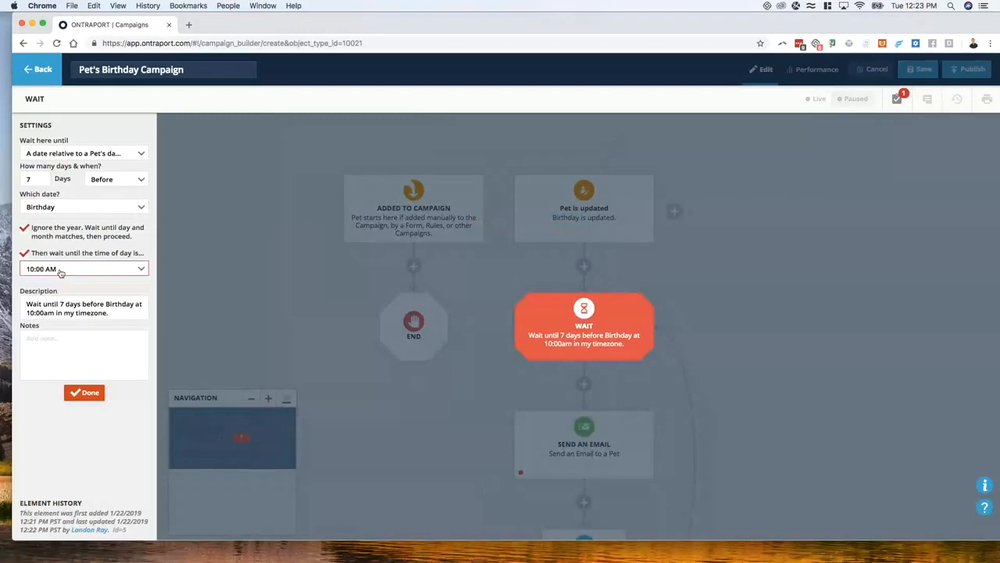
{"action": "left_click", "coordinate": [87, 397]}
Create a new message named "Pet's Birthday Discount" for the Send an Email element and open it for editing.
{"action": "scroll", "coordinate": [630, 223], "scroll_direction": "up", "scroll_amount": 2}
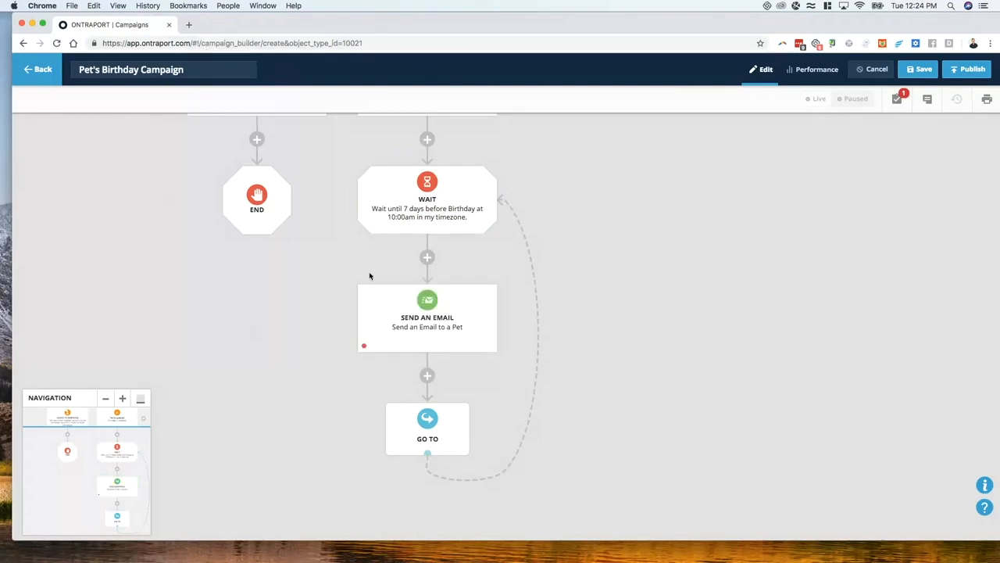
{"action": "left_click", "coordinate": [431, 307]}
{"action": "left_click", "coordinate": [82, 160]}
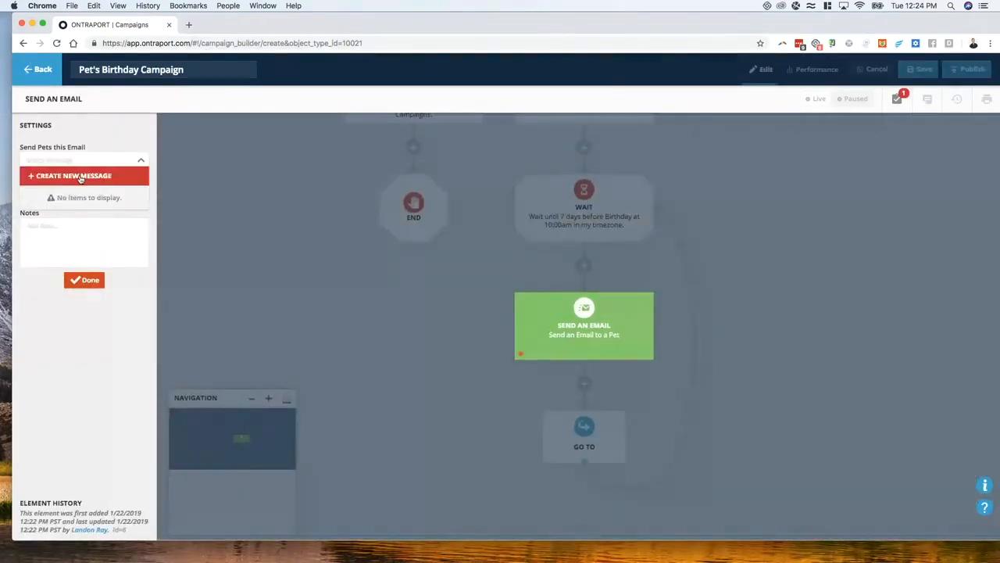
{"action": "left_click", "coordinate": [81, 177]}
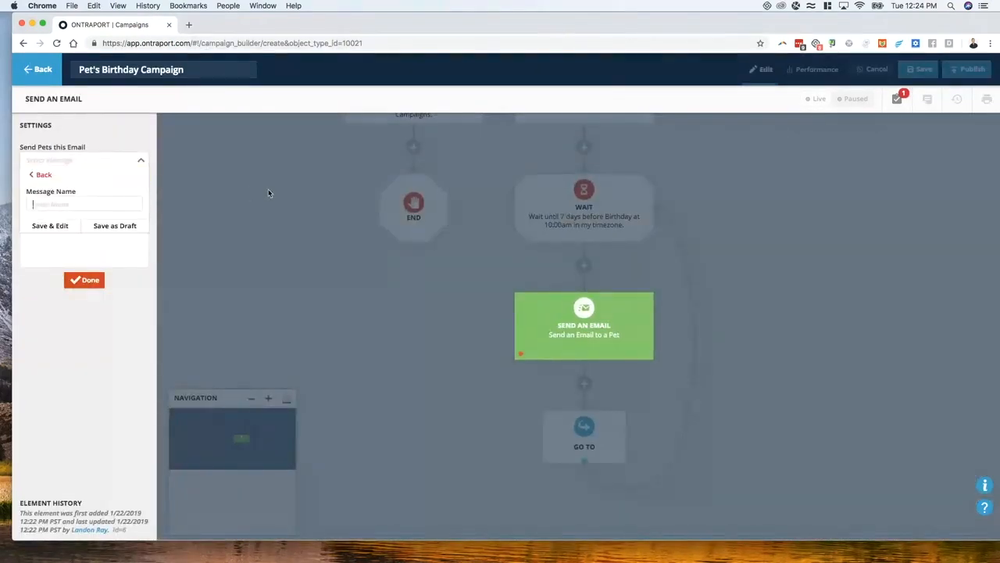
{"action": "left_click", "coordinate": [69, 201]}
{"action": "type", "text": "Pet'"}
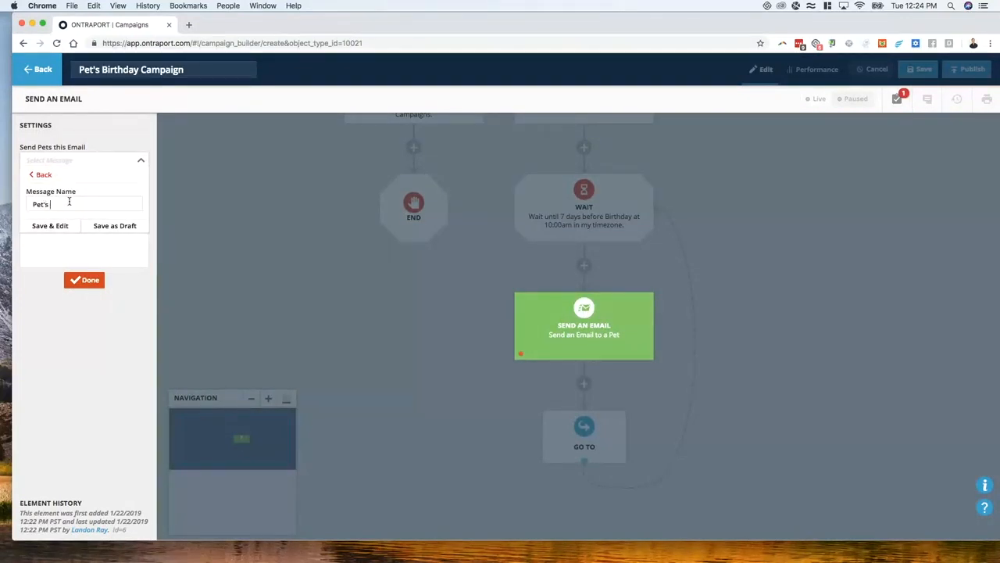
{"action": "type", "text": "s Birthday Discount"}
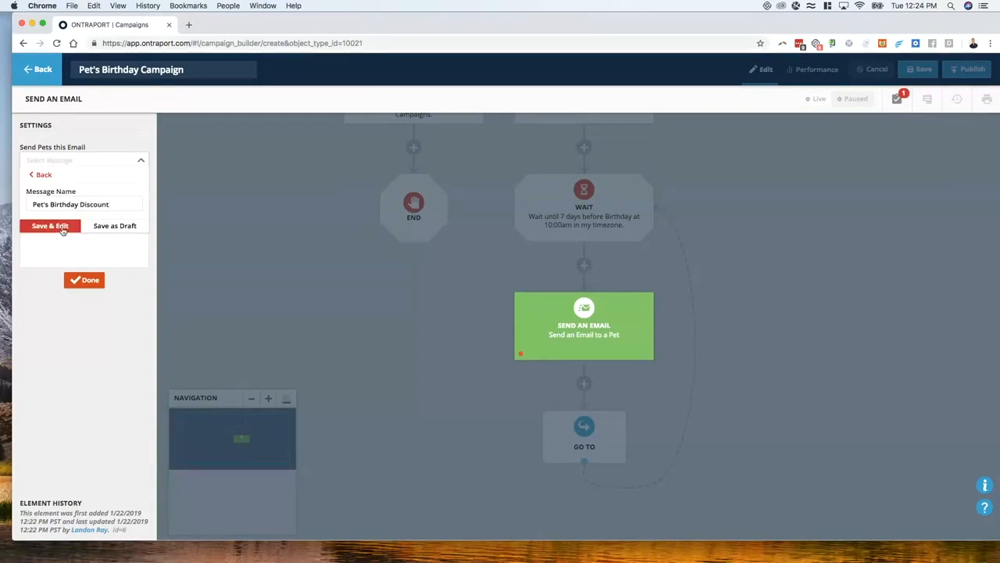
{"action": "left_click", "coordinate": [62, 227]}
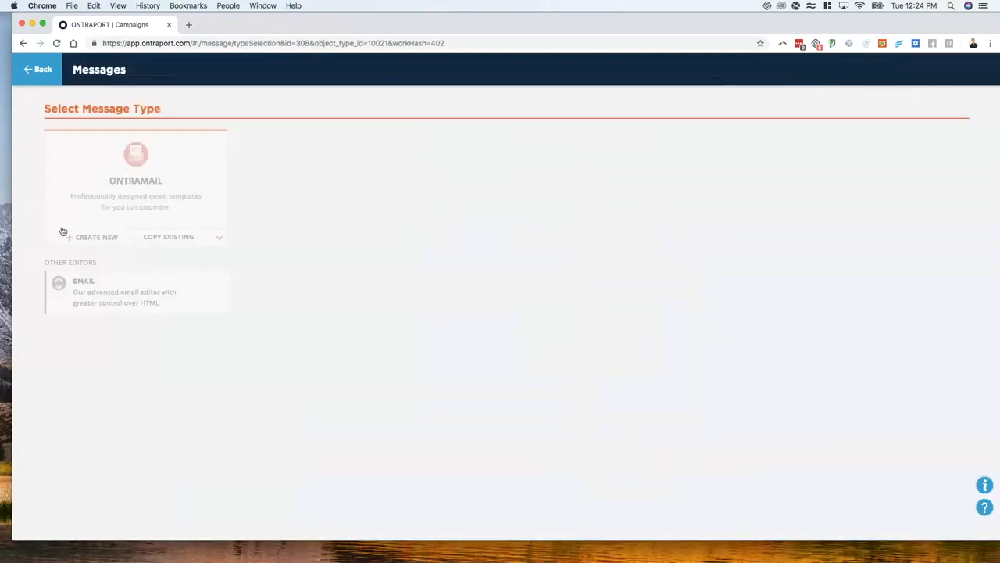
Start a new ONTRAmail from scratch and add the "How to Think Like a Copywriter" banner block.
{"action": "left_click", "coordinate": [104, 248]}
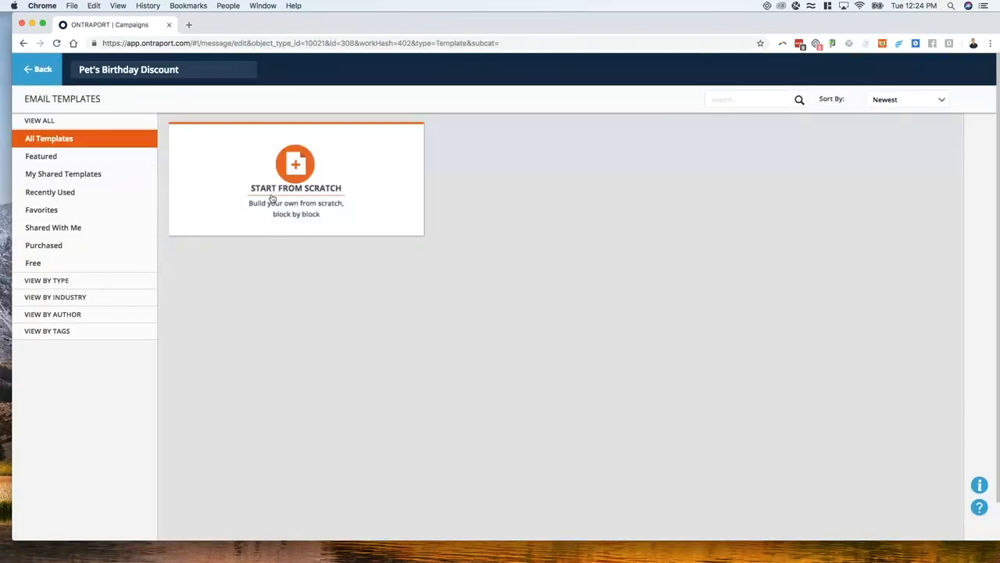
{"action": "left_click", "coordinate": [270, 197]}
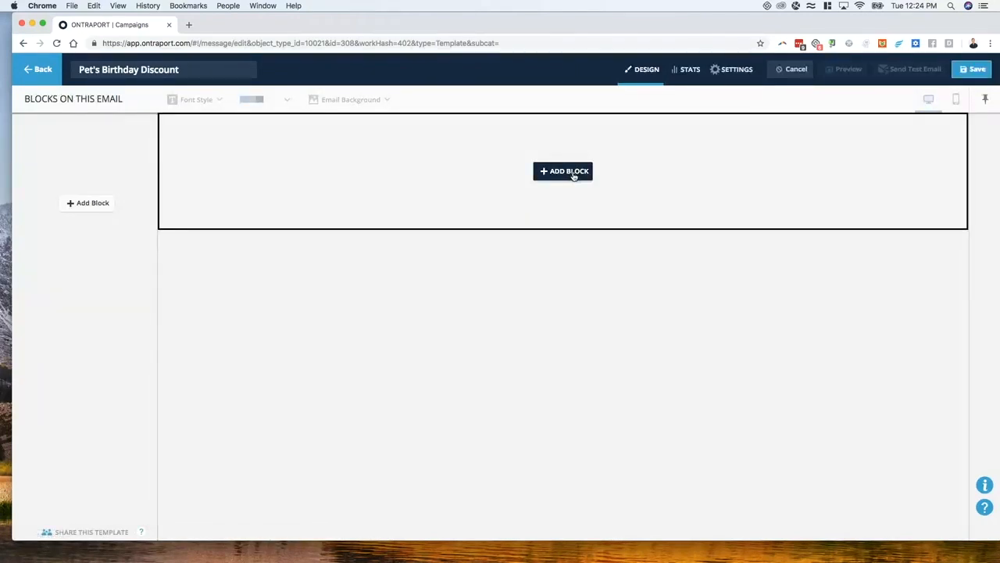
{"action": "left_click", "coordinate": [574, 175]}
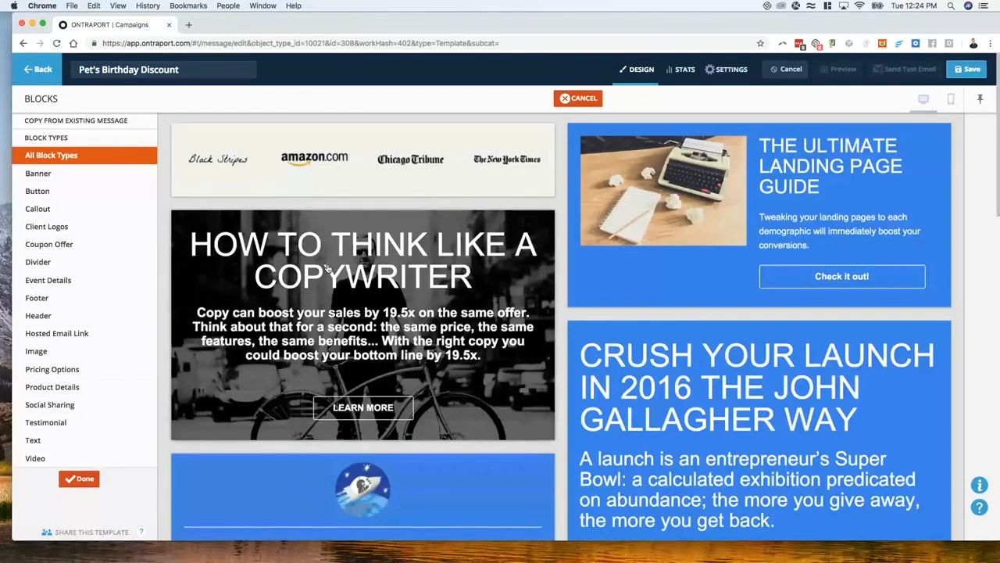
{"action": "scroll", "coordinate": [688, 235], "scroll_direction": "down", "scroll_amount": 6}
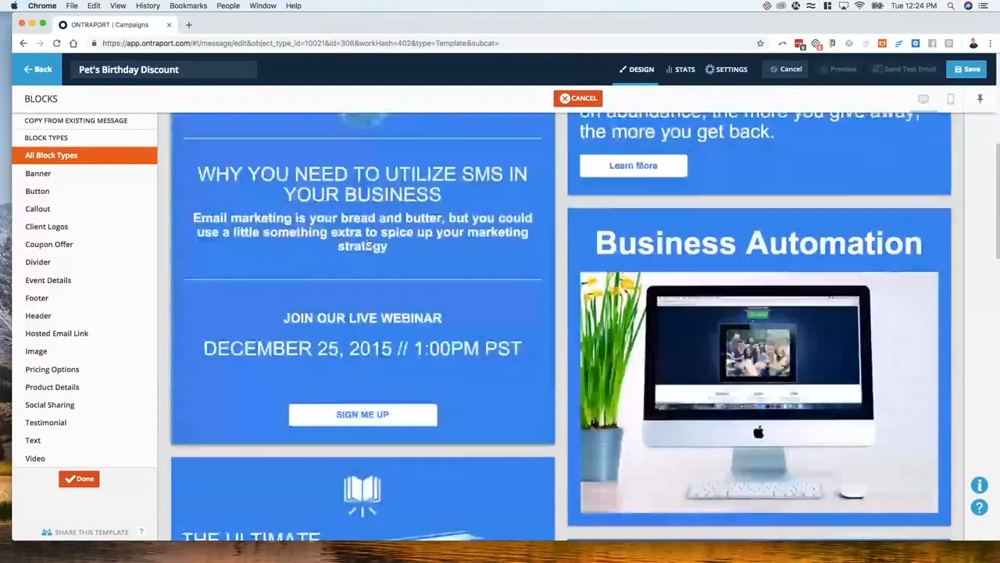
{"action": "scroll", "coordinate": [703, 391], "scroll_direction": "up", "scroll_amount": 6}
{"action": "left_click", "coordinate": [393, 308]}
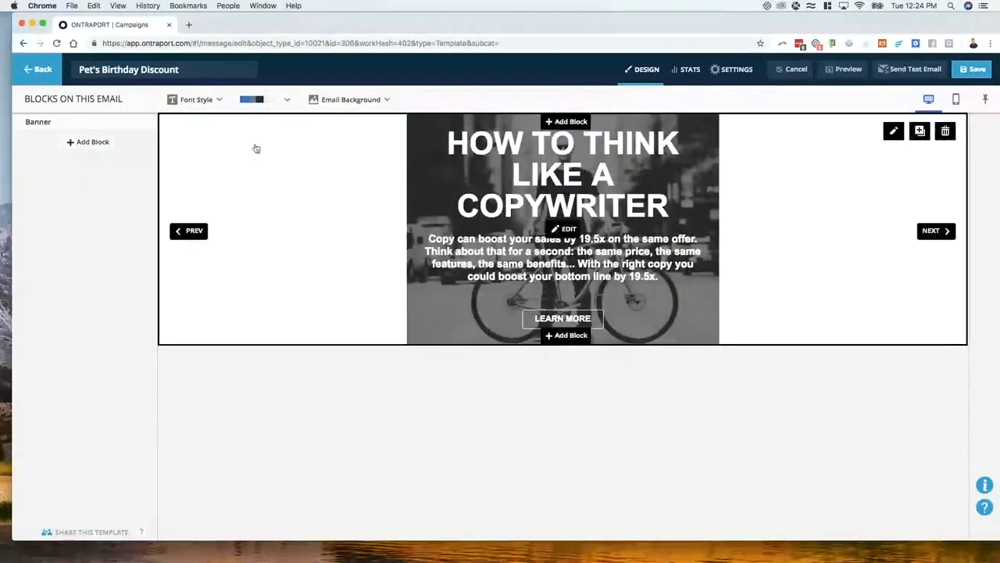
{"action": "left_click", "coordinate": [735, 69]}
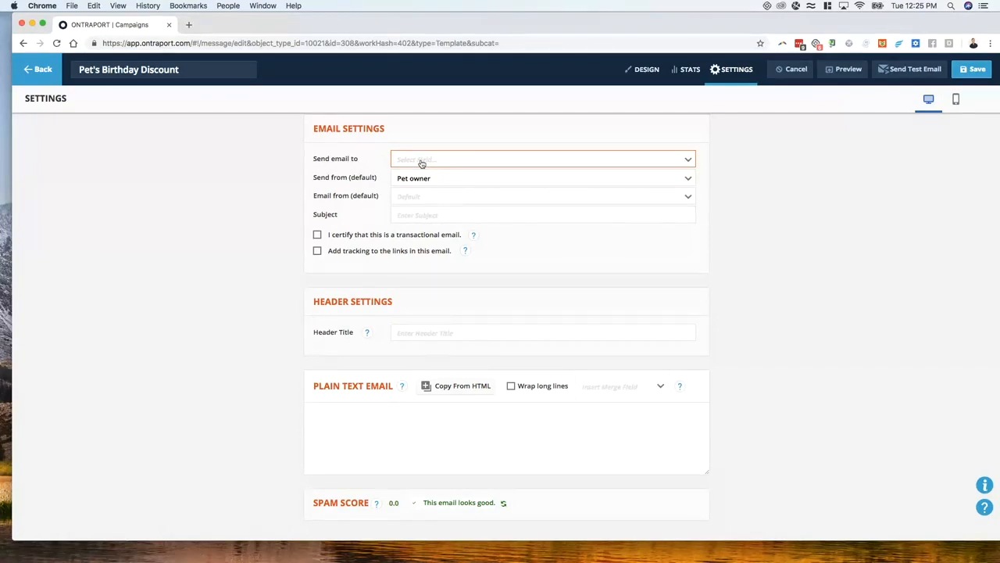
{"action": "left_click", "coordinate": [421, 162]}
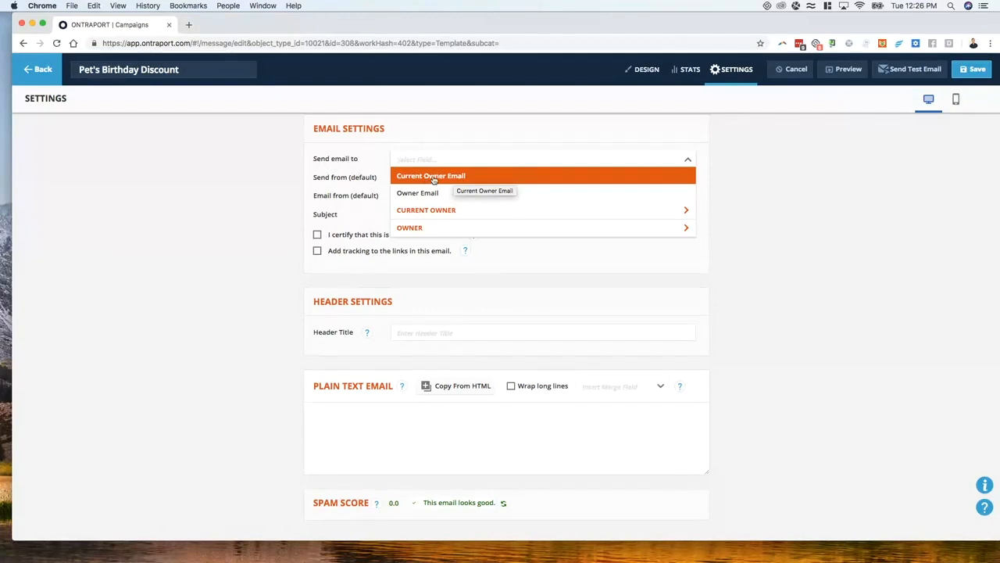
{"action": "left_click", "coordinate": [418, 176]}
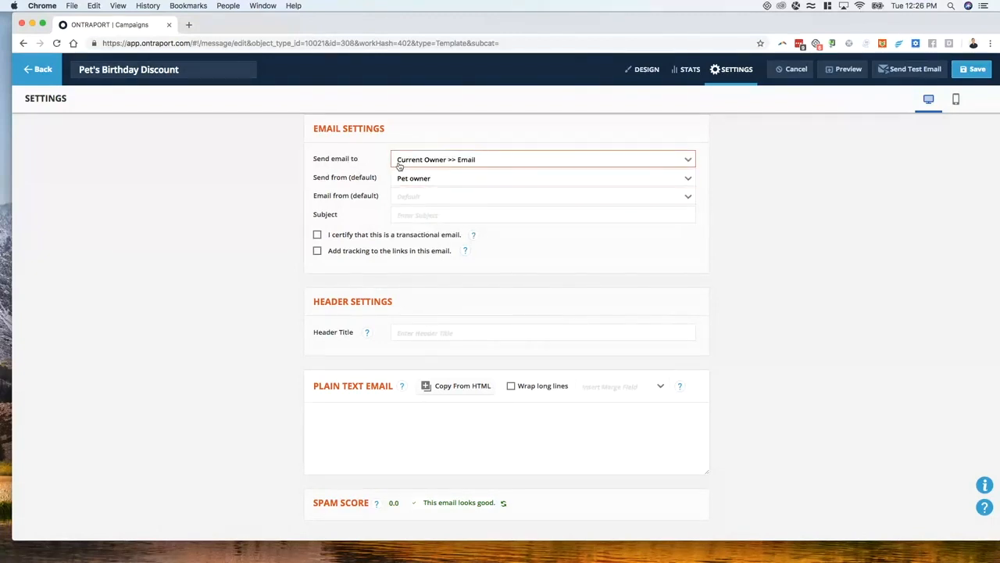
Check the available default sender and Email from options, keeping Pet owner as the sender.
{"action": "left_click", "coordinate": [438, 179]}
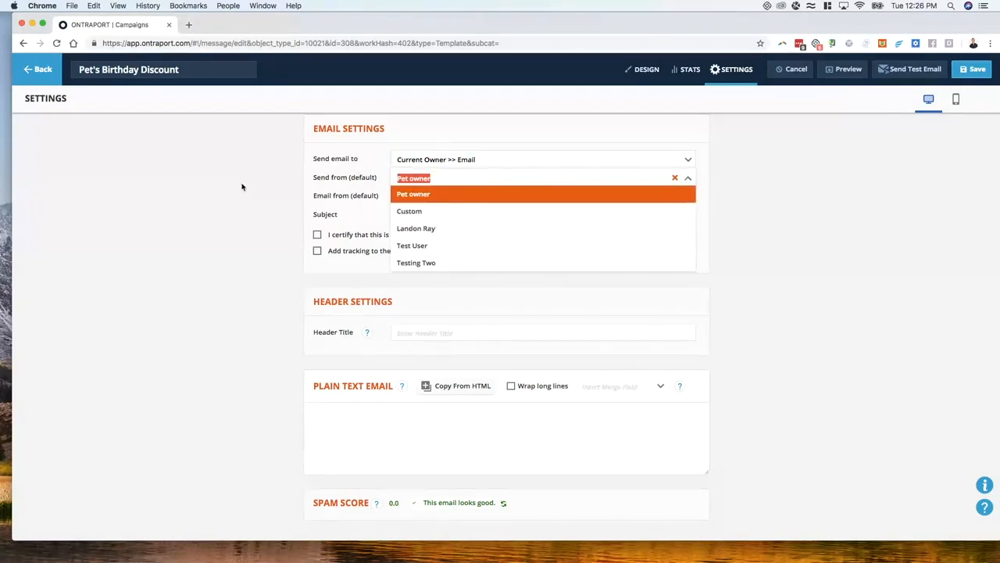
{"action": "left_click", "coordinate": [414, 183]}
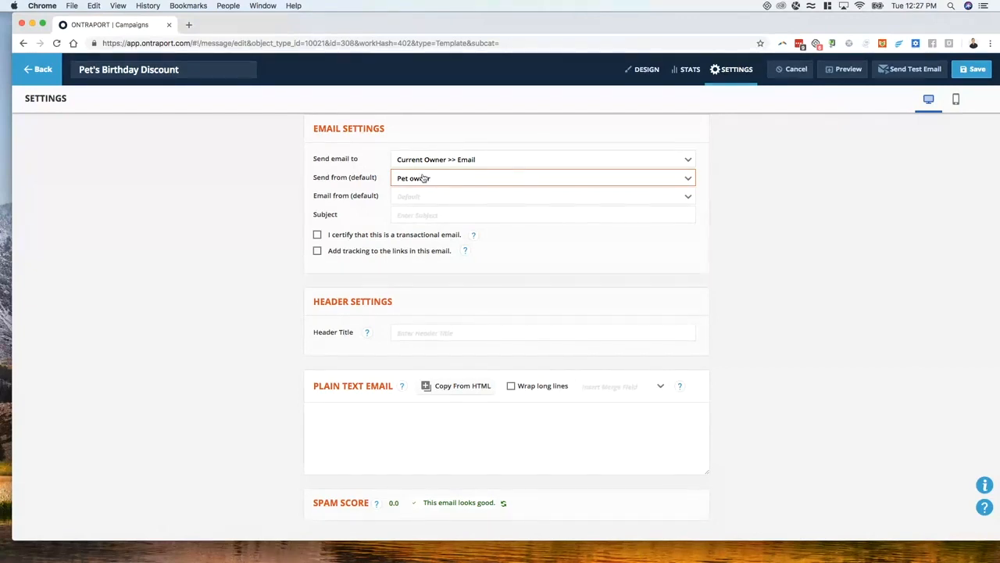
{"action": "left_click", "coordinate": [436, 195]}
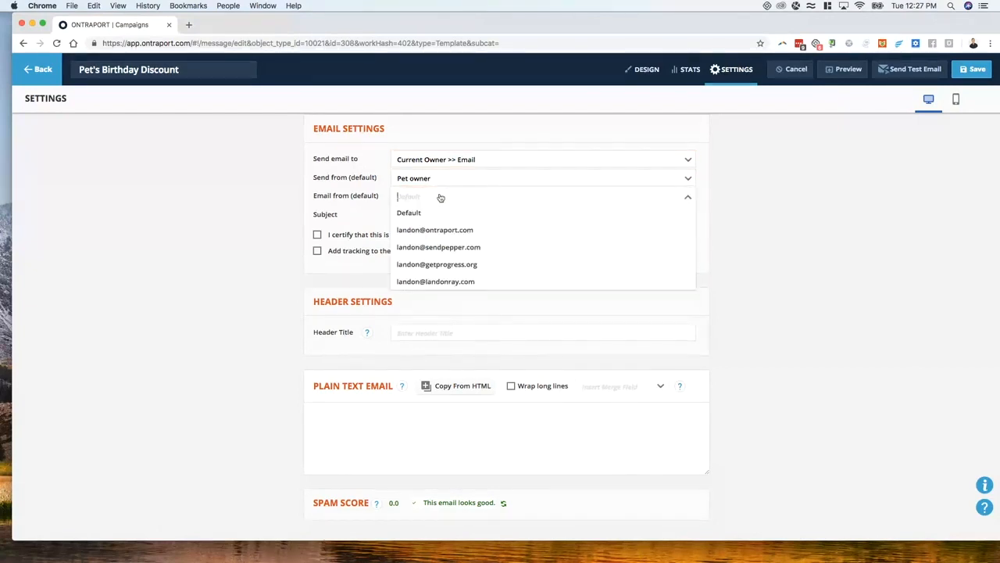
Begin the email subject with "Hey, [Name", leaving the merge field bracket open.
{"action": "left_click", "coordinate": [447, 215]}
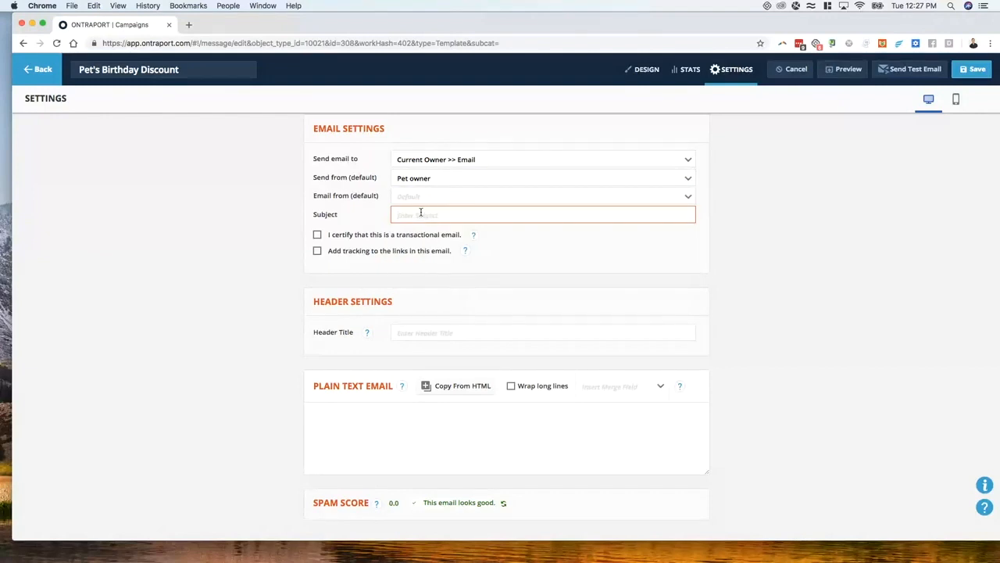
{"action": "type", "text": "HEy,"}
{"action": "key", "text": "BackSpace"}
{"action": "key", "text": "BackSpace"}
{"action": "key", "text": "BackSpace"}
{"action": "key", "text": "BackSpace"}
{"action": "type", "text": "ey ,"}
{"action": "key", "text": "BackSpace"}
{"action": "key", "text": "BackSpace"}
{"action": "key", "text": "BackSpace"}
{"action": "type", "text": ", [Pet Name"}
{"action": "double_click", "coordinate": [449, 215]}
{"action": "key", "text": "alt+shift+Left"}
{"action": "type", "text": "Name"}
{"action": "left_click", "coordinate": [284, 431]}
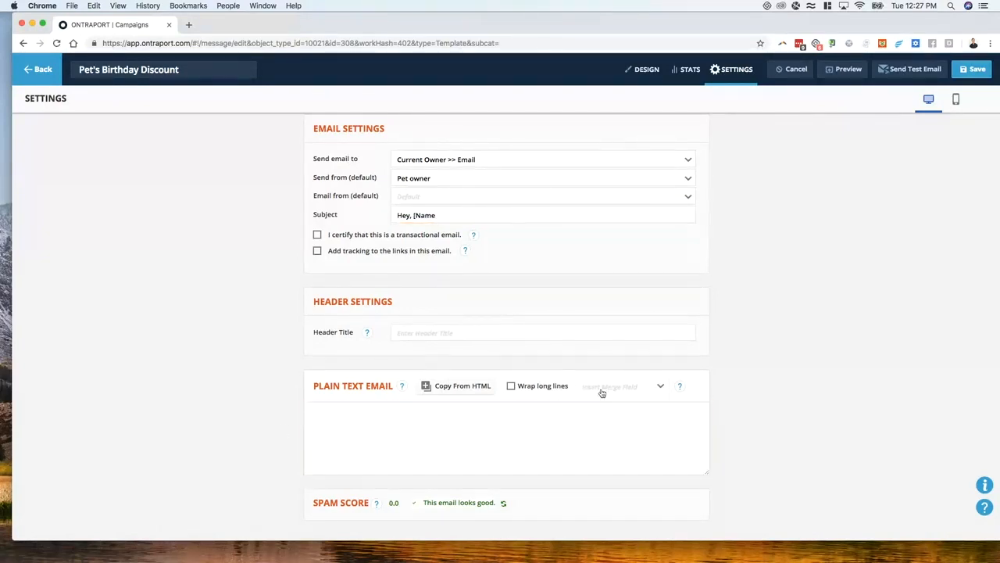
Insert the pet's Name merge field into the plain text email body and select the inserted text.
{"action": "left_click", "coordinate": [649, 389]}
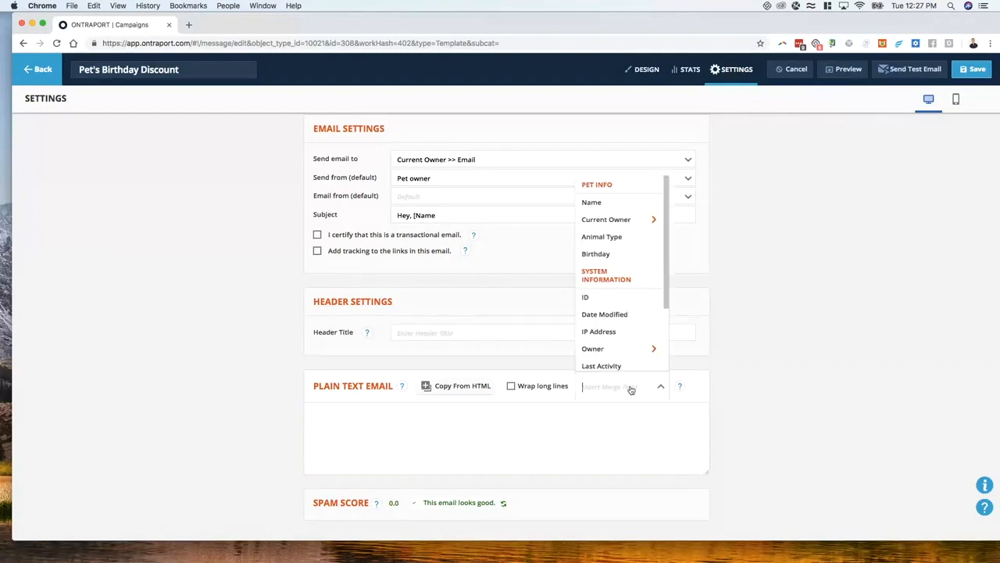
{"action": "left_click", "coordinate": [593, 206]}
{"action": "left_click_drag", "start_coordinate": [338, 412], "coordinate": [283, 414]}
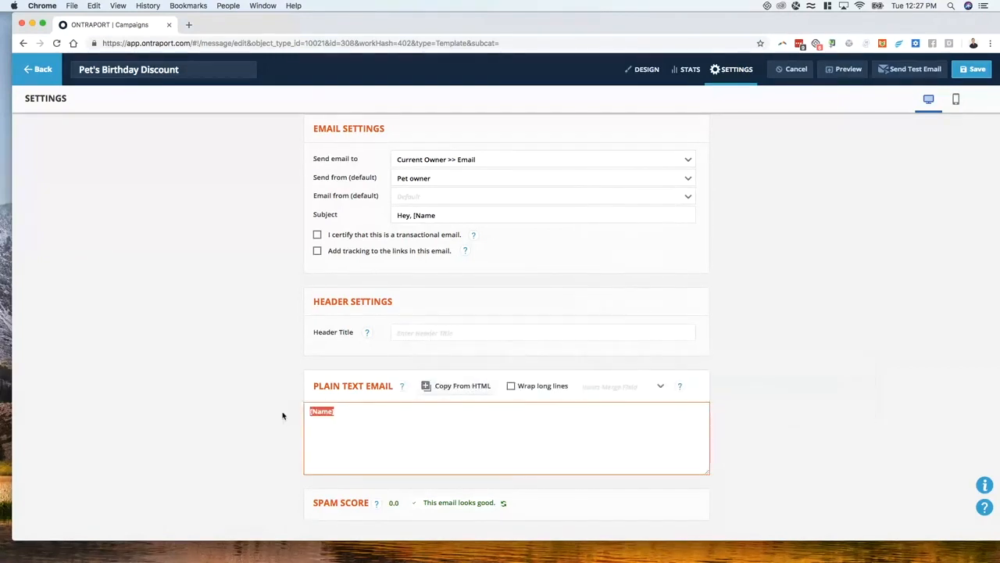
Complete the subject to read "Hey, [Name]'s birthday is coming up. How about a free fluff and fold?".
{"action": "left_click", "coordinate": [450, 217]}
{"action": "type", "text": "]'s"}
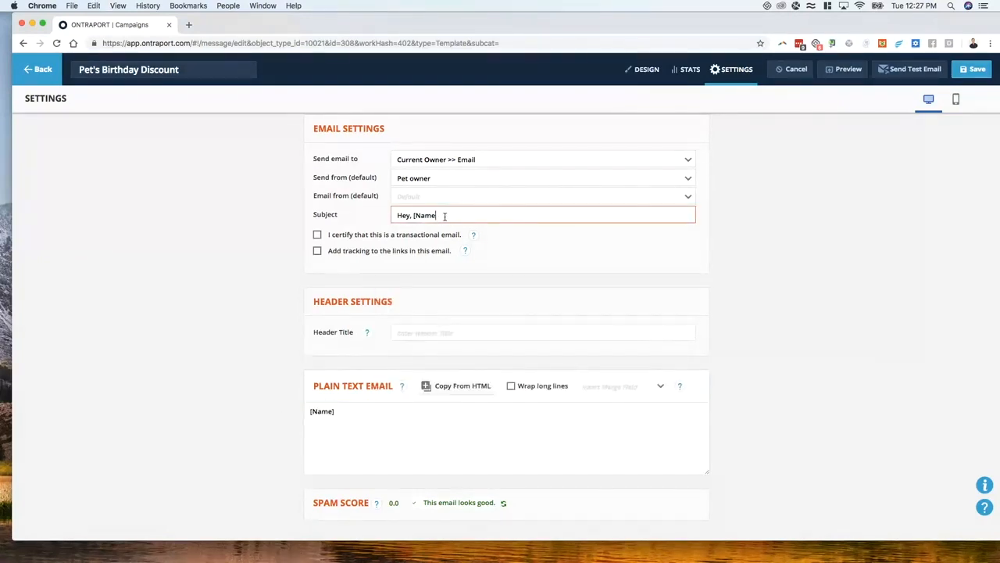
{"action": "type", "text": " birtthd"}
{"action": "key", "text": "BackSpace"}
{"action": "key", "text": "BackSpace"}
{"action": "key", "text": "BackSpace"}
{"action": "type", "text": "hday is coming up. How about a free fluff and fold?"}
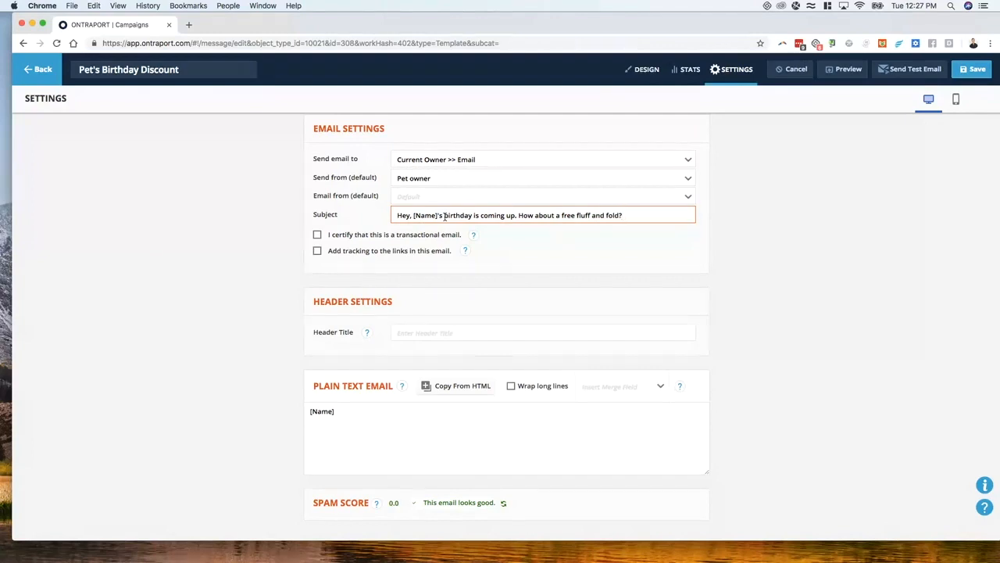
{"action": "left_click", "coordinate": [361, 444]}
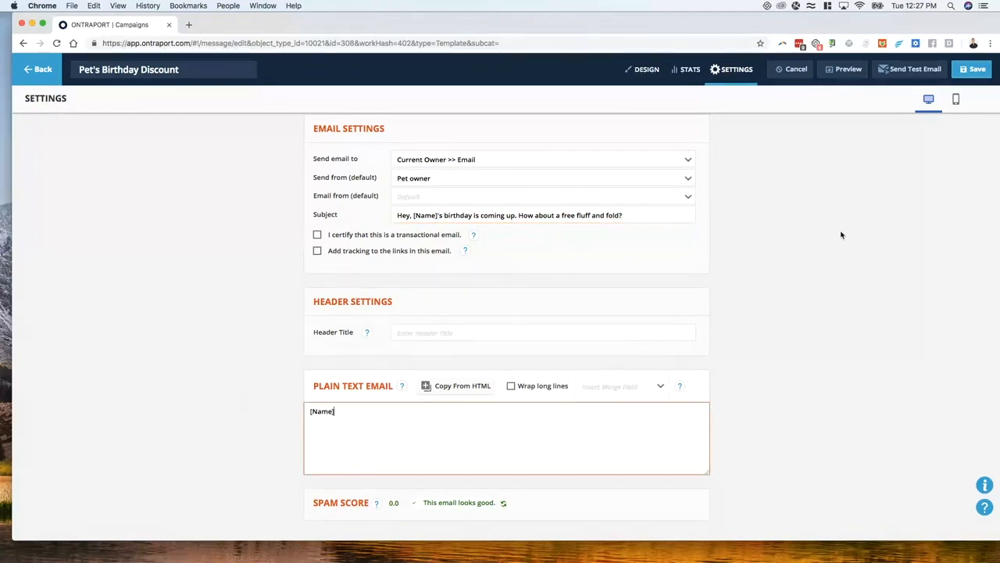